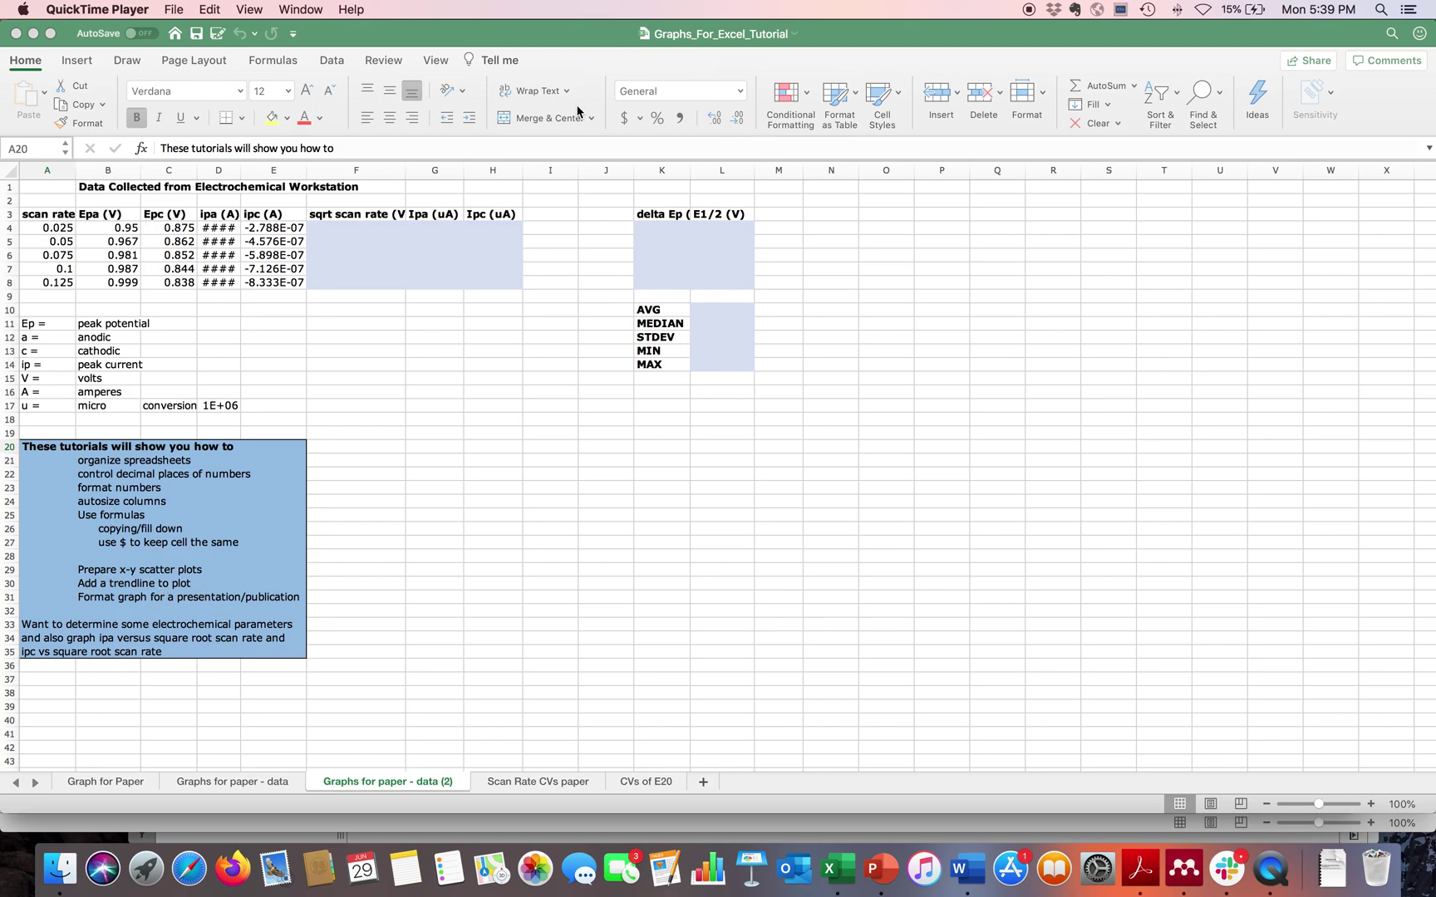
# - Set the worksheet zoom to 125%
pyautogui.click(534, 43)
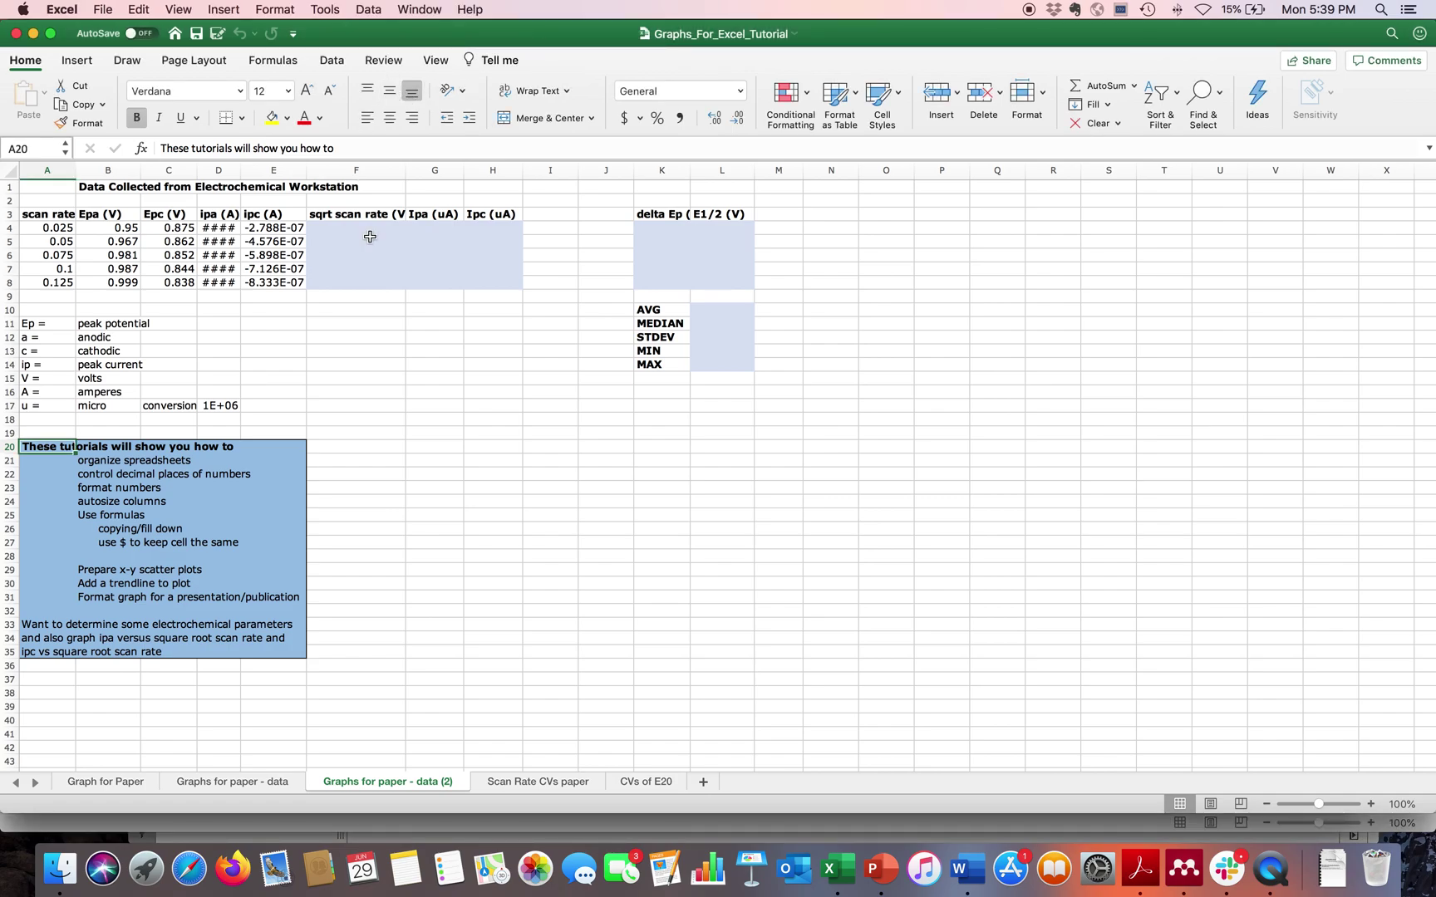
pyautogui.click(437, 60)
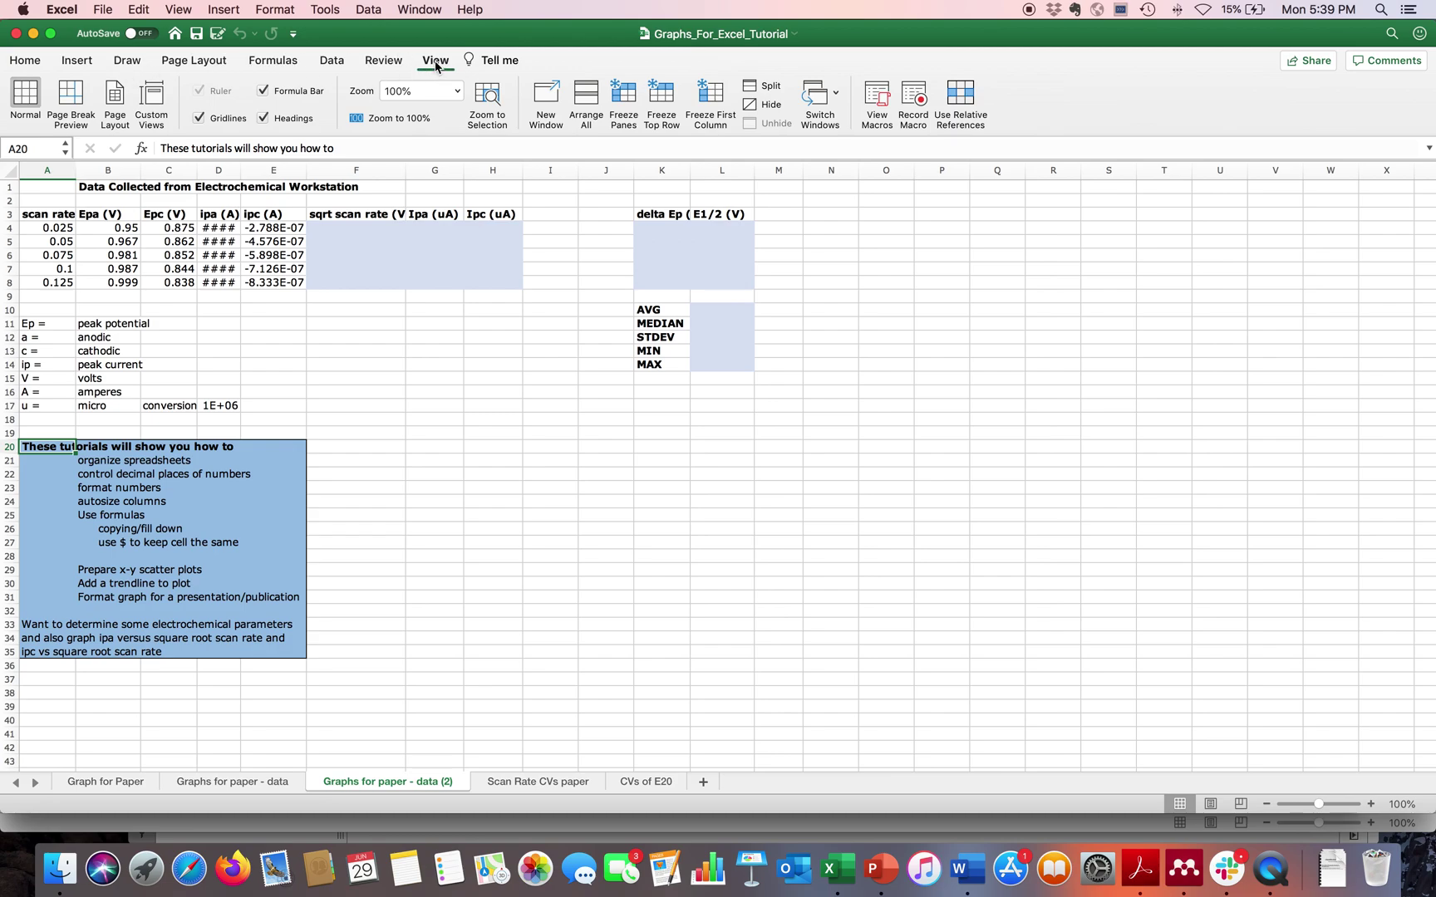
pyautogui.click(456, 91)
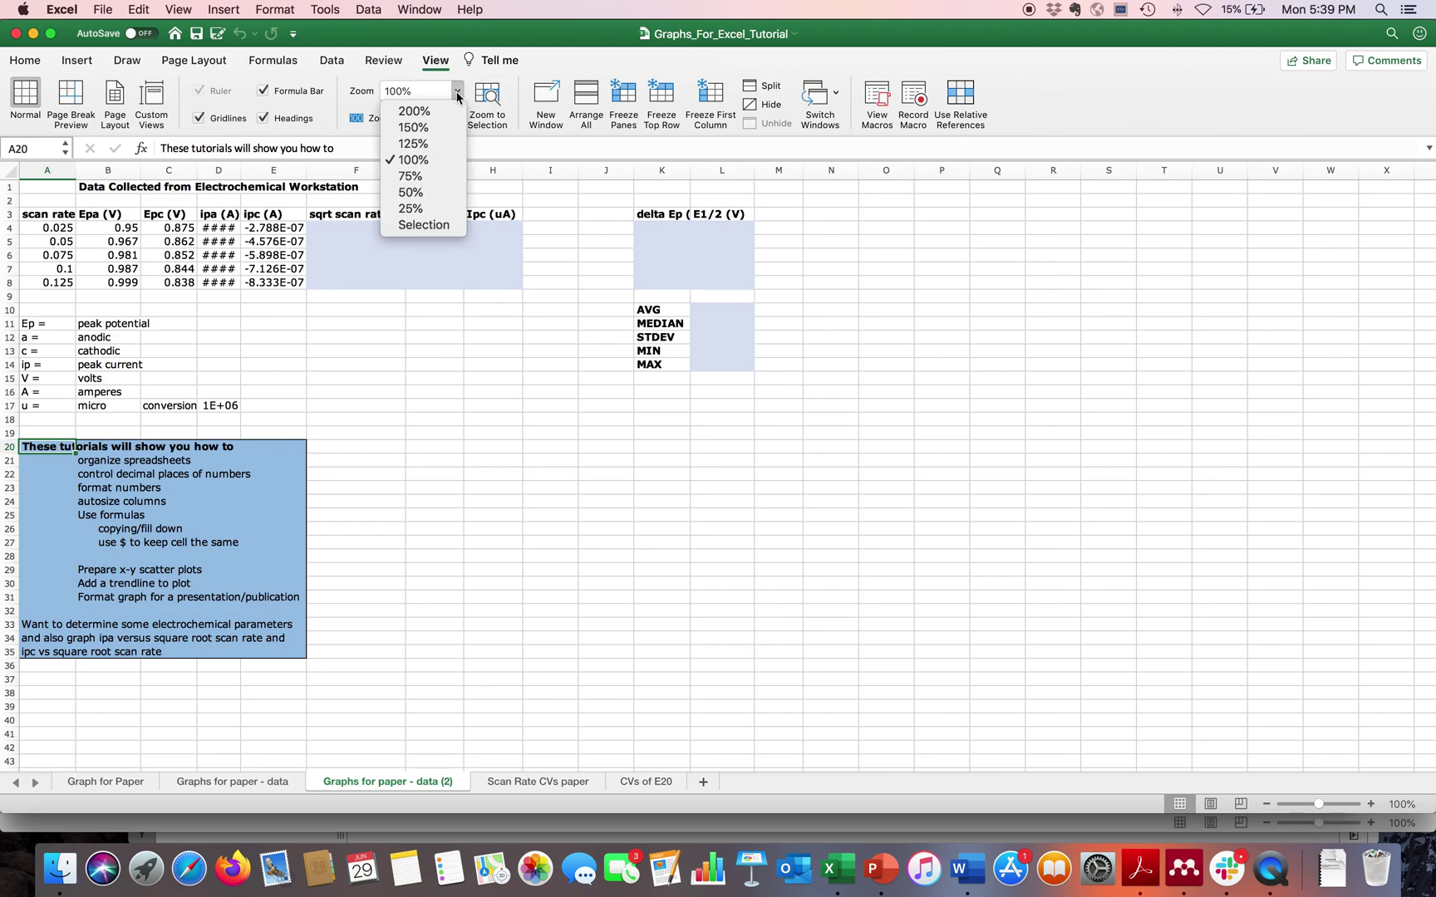
pyautogui.click(432, 144)
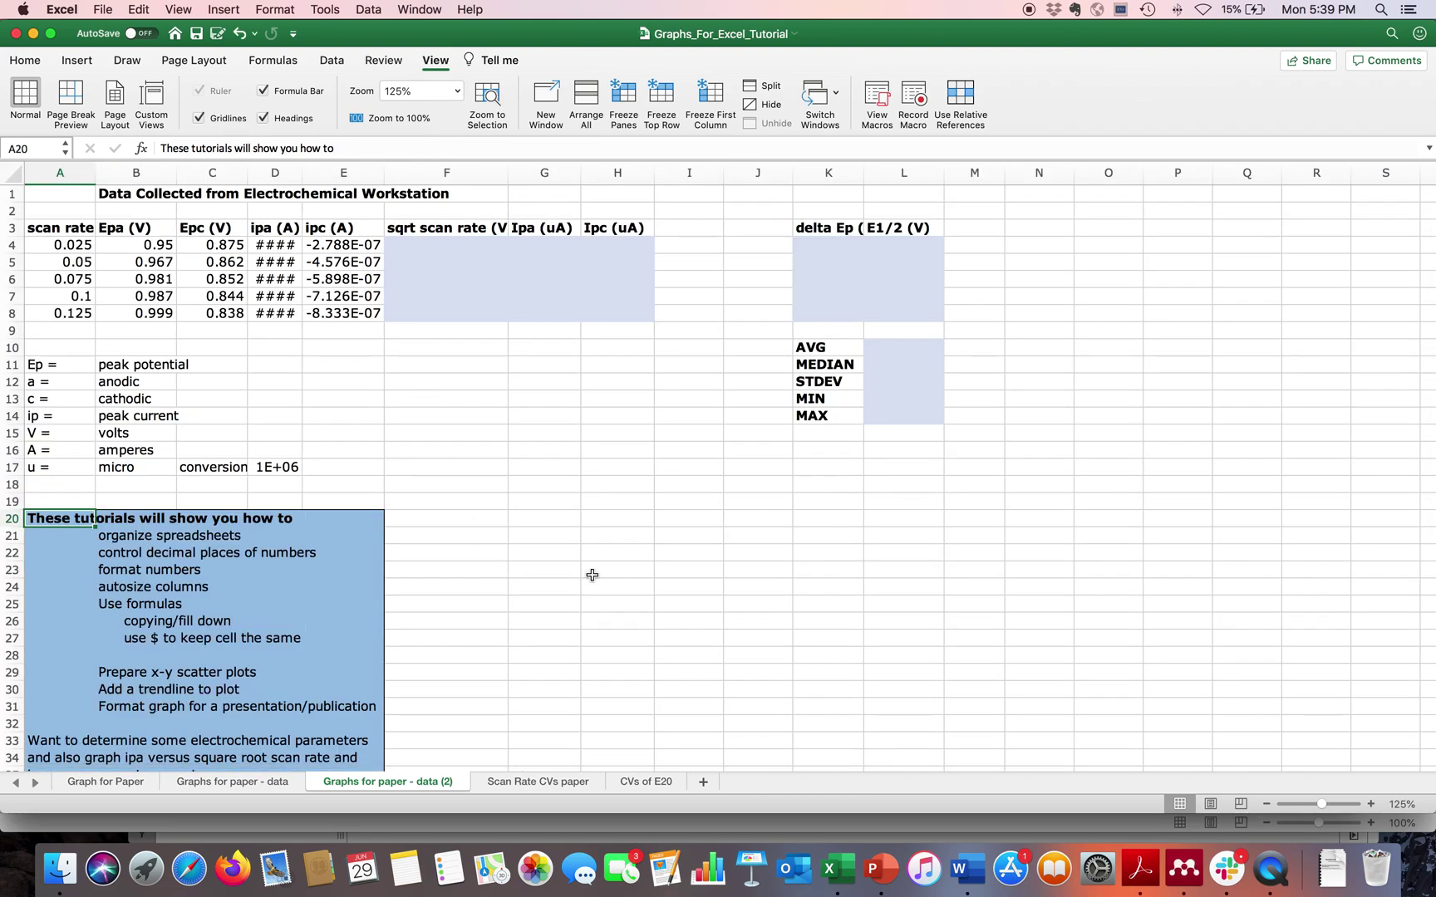
pyautogui.scroll(-3, 593, 573)
pyautogui.scroll(3, 592, 573)
# - Delete the blank row 19 directly above the blue tutorial outline block
pyautogui.click(12, 501)
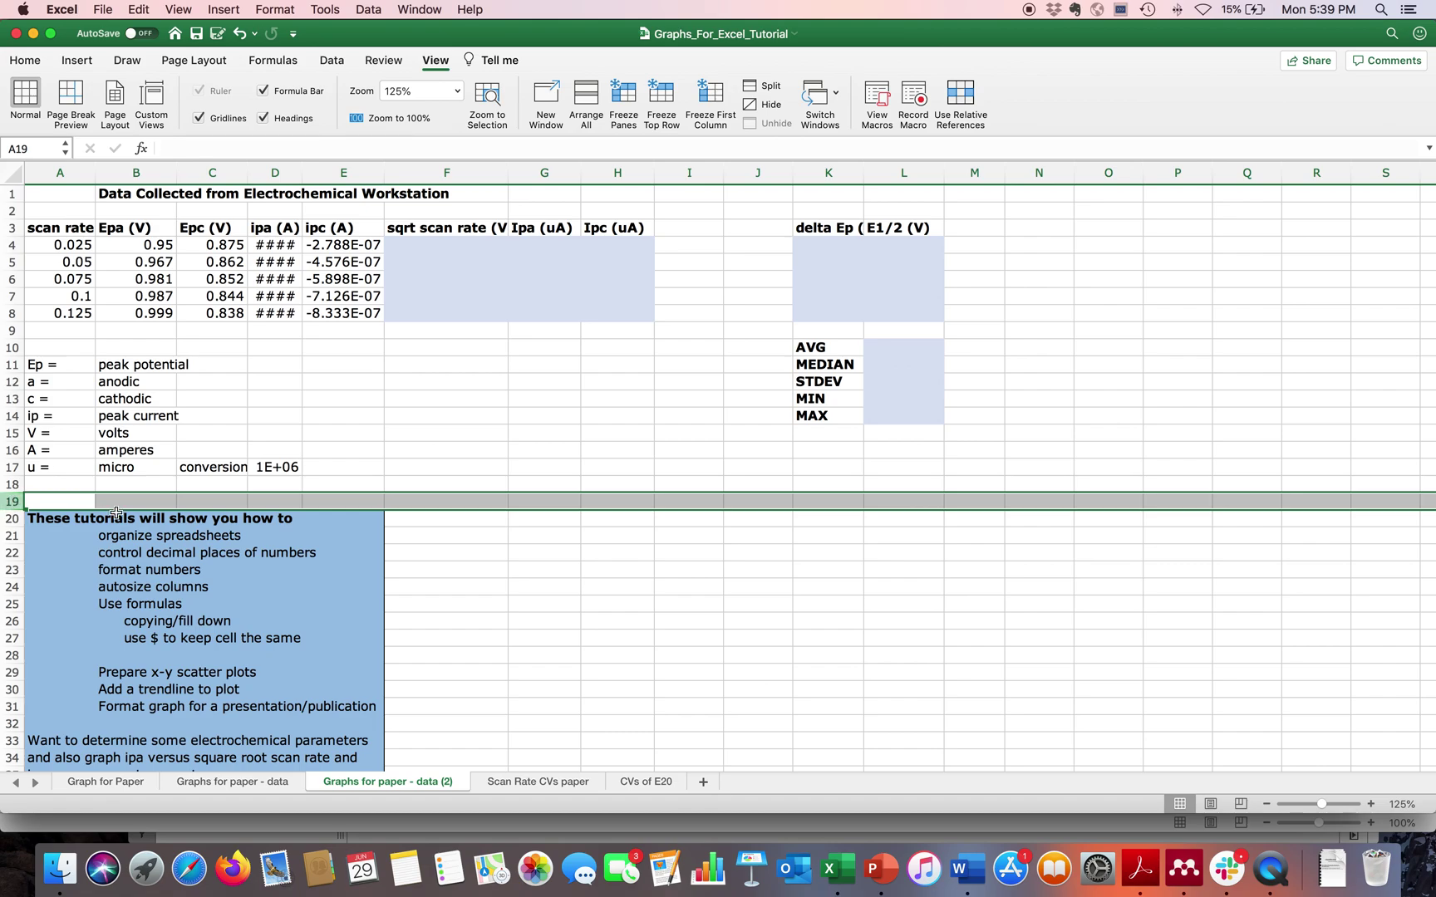
pyautogui.rightClick(13, 503)
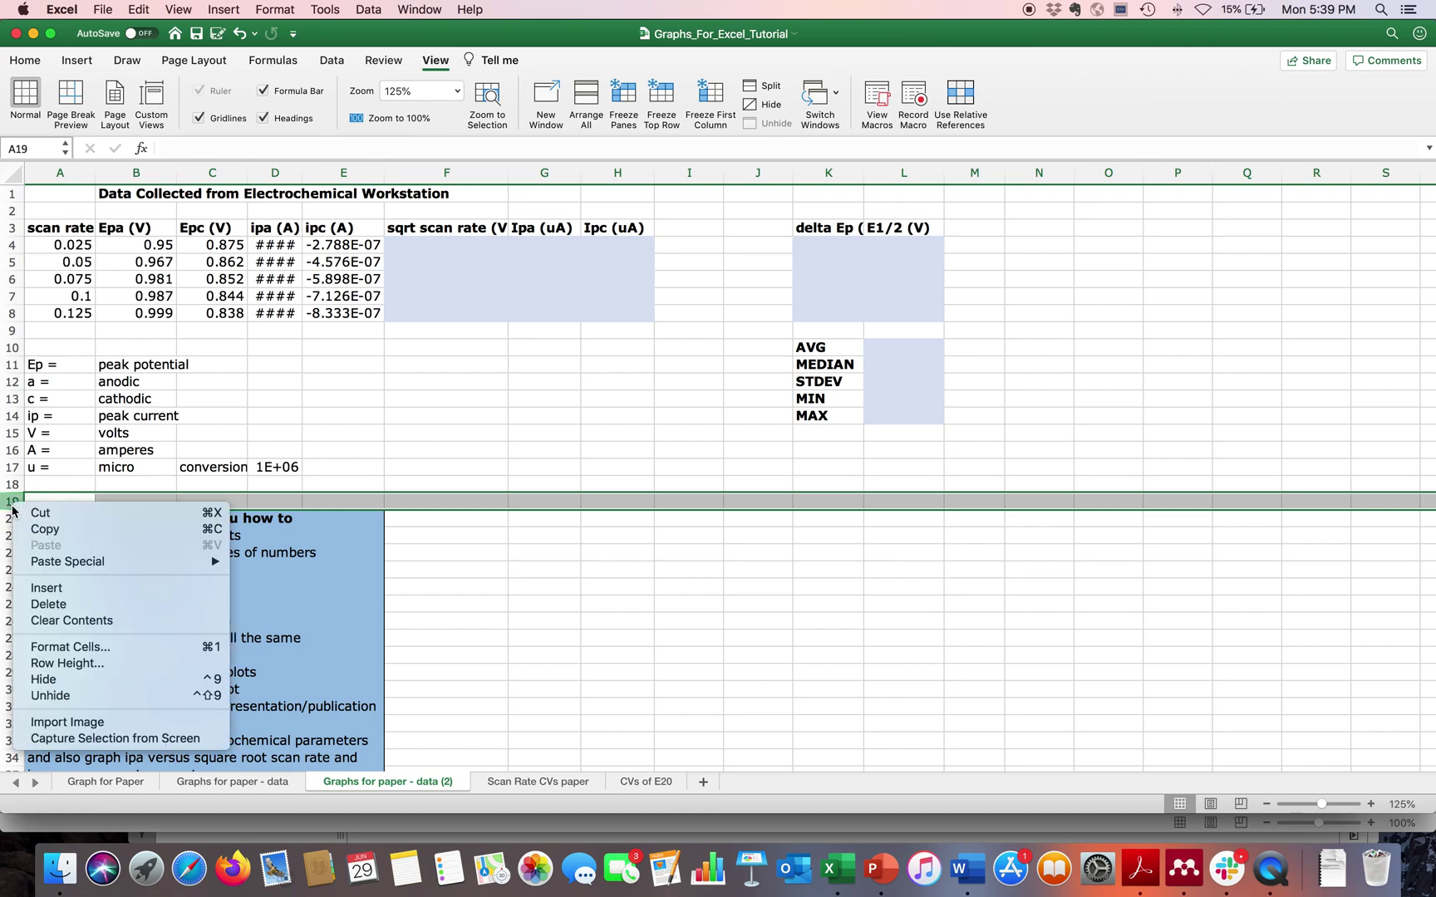
pyautogui.click(57, 605)
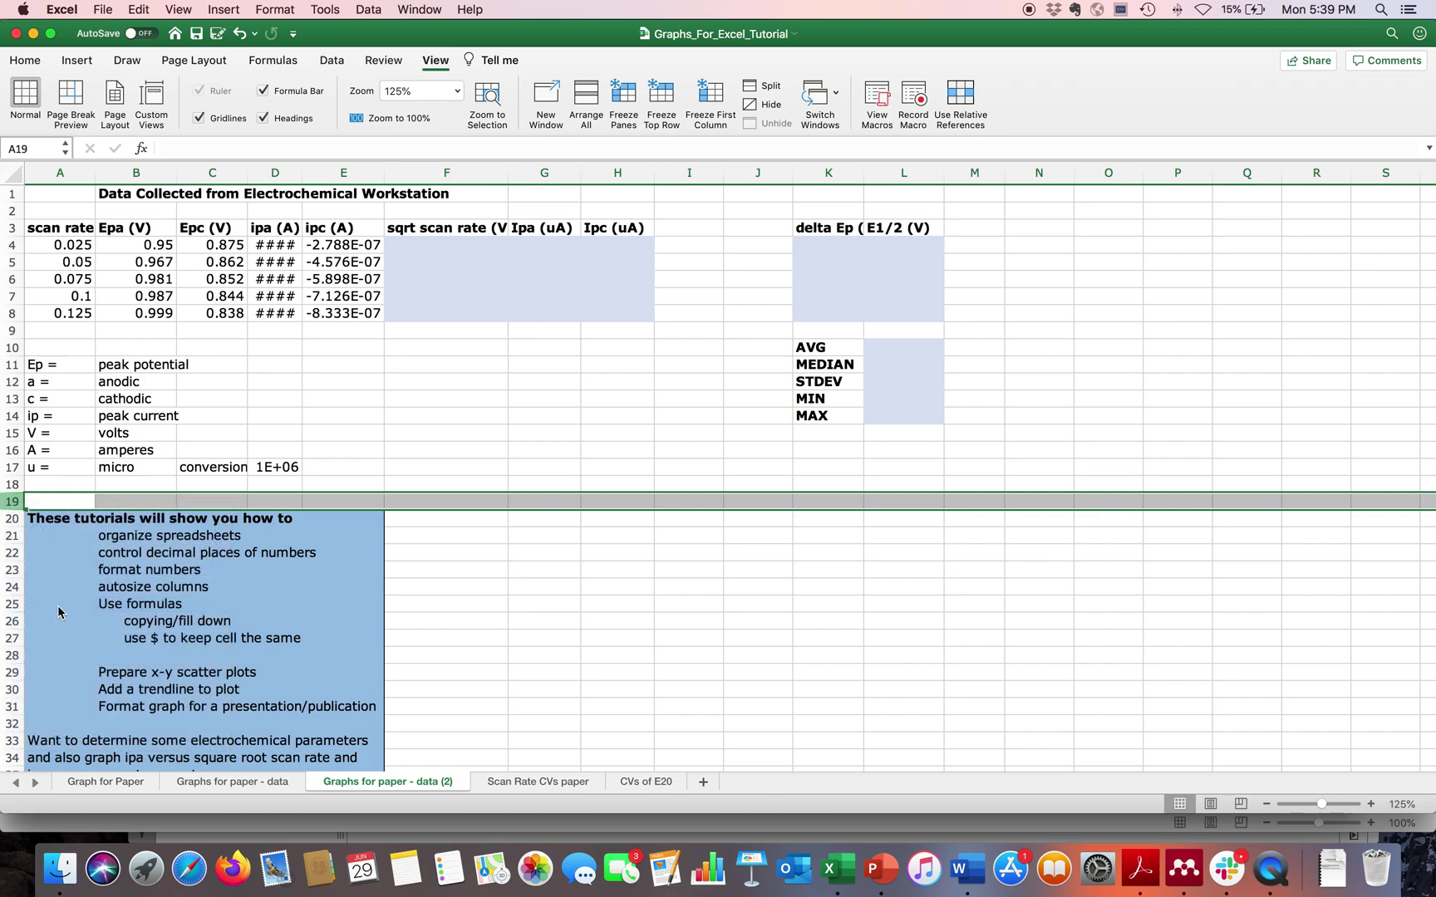
pyautogui.click(572, 638)
pyautogui.scroll(-2, 550, 622)
pyautogui.scroll(2, 554, 623)
pyautogui.scroll(-2, 557, 625)
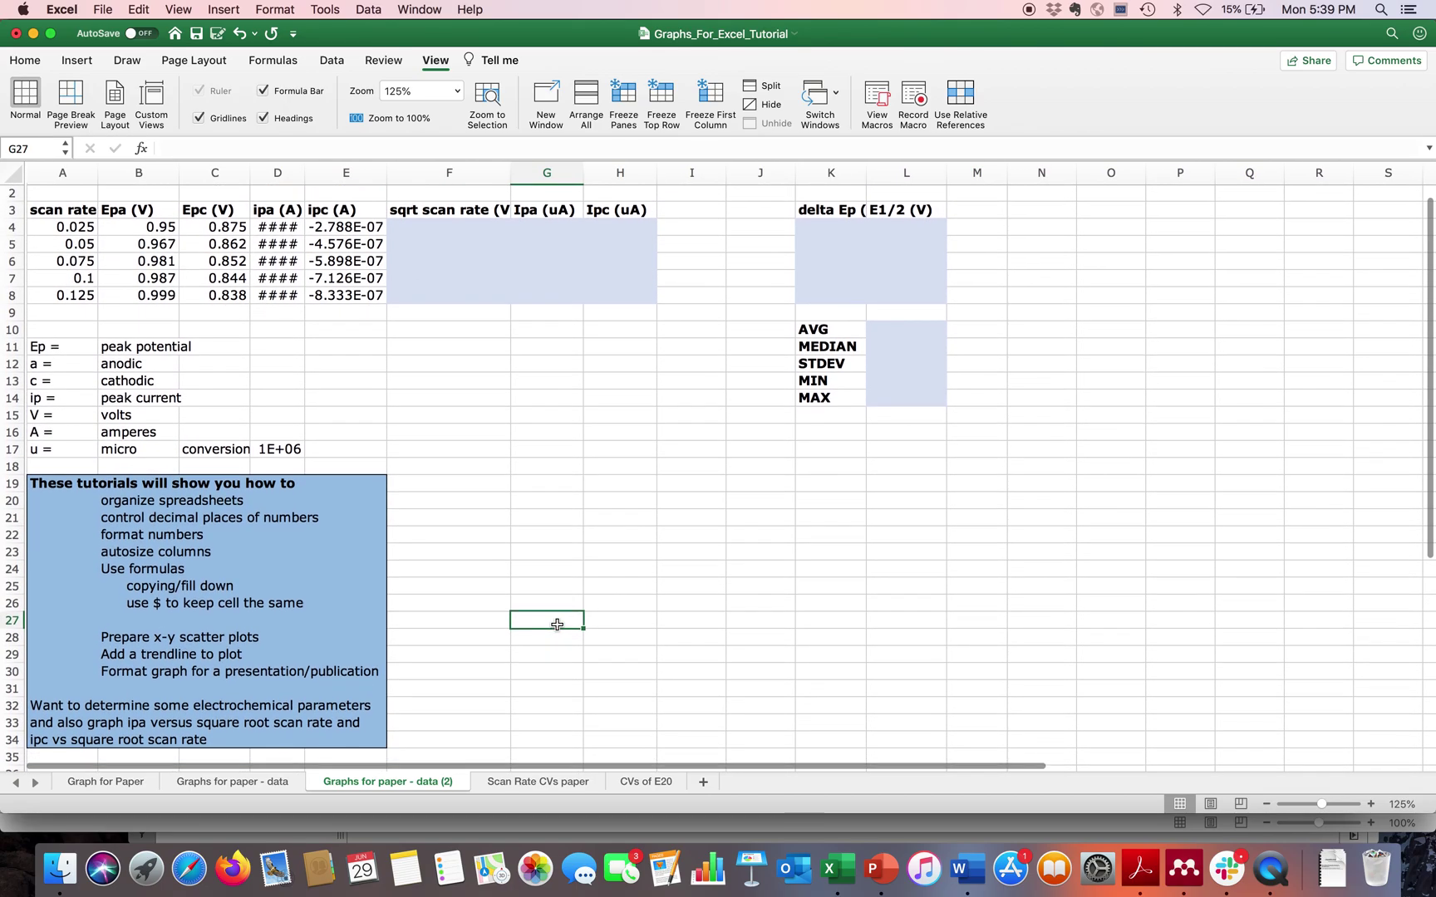
pyautogui.scroll(2, 557, 625)
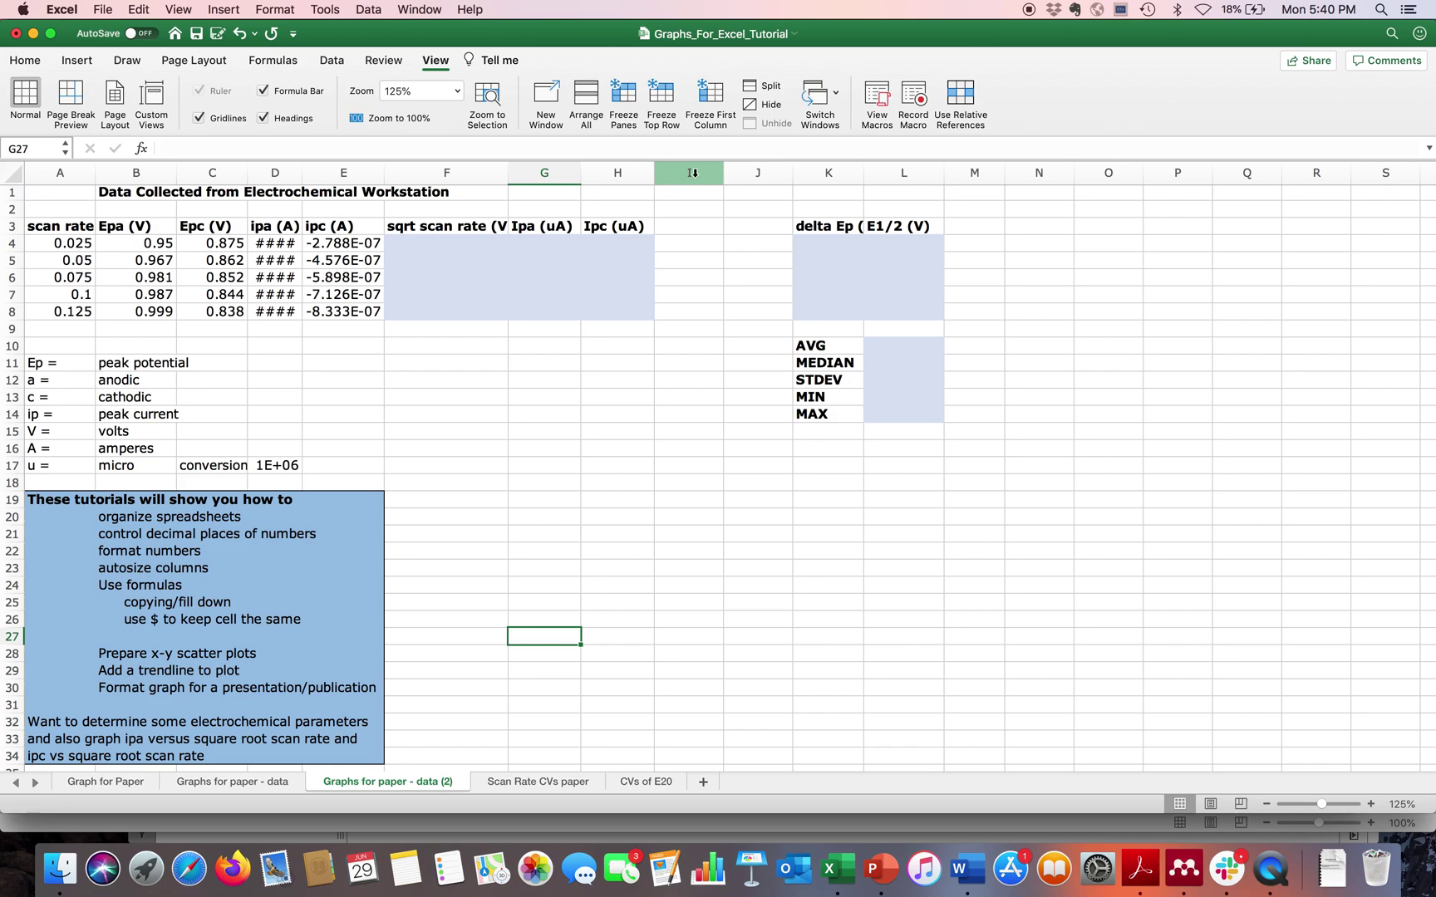
# - Delete the blank column I between the Ipc (uA) and delta Ep columns
pyautogui.click(694, 173)
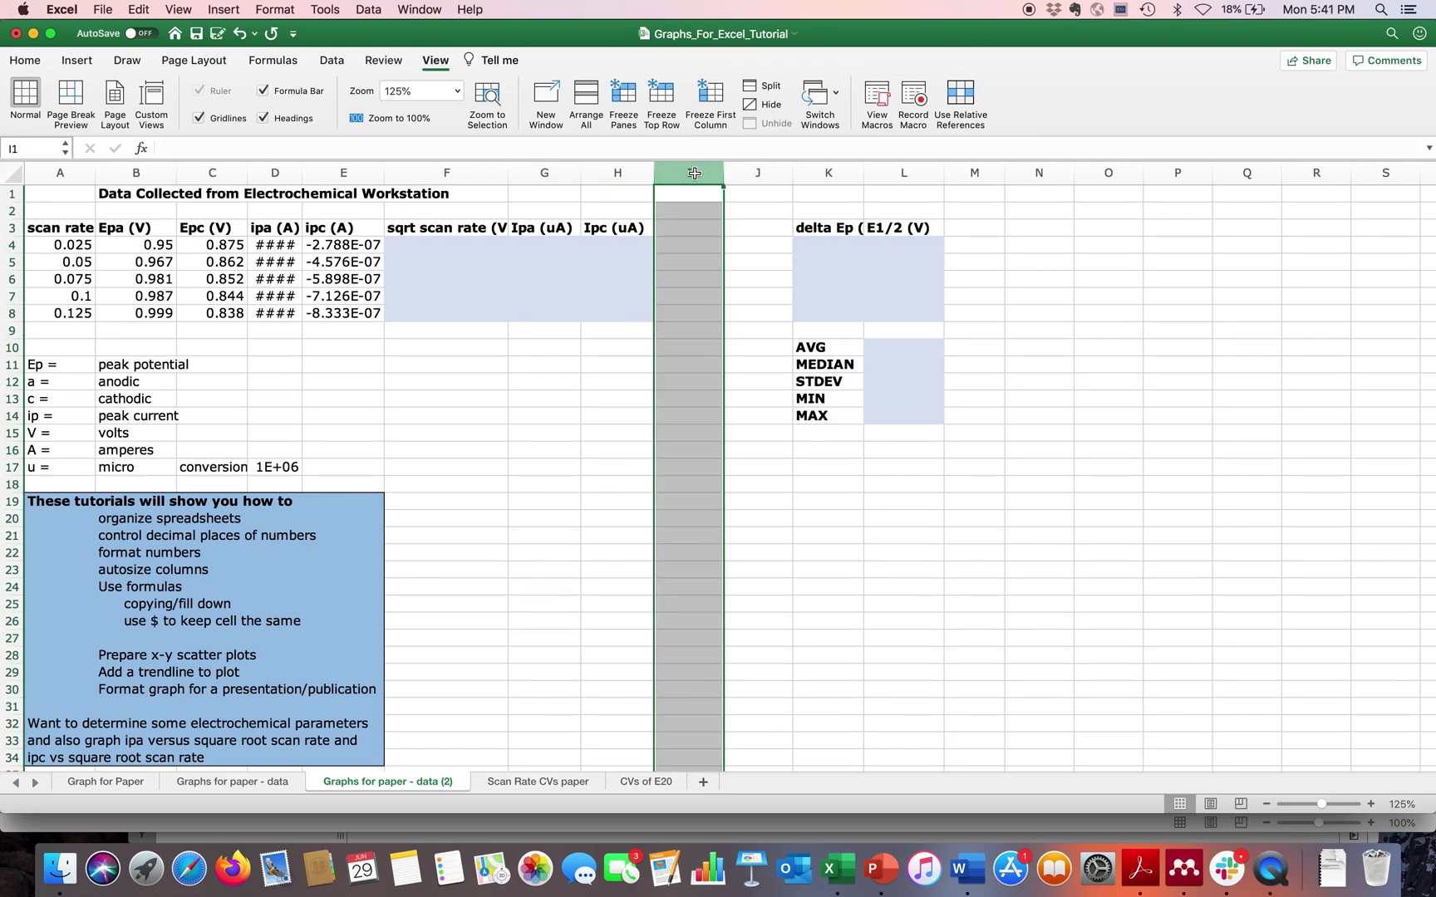
pyautogui.rightClick(694, 174)
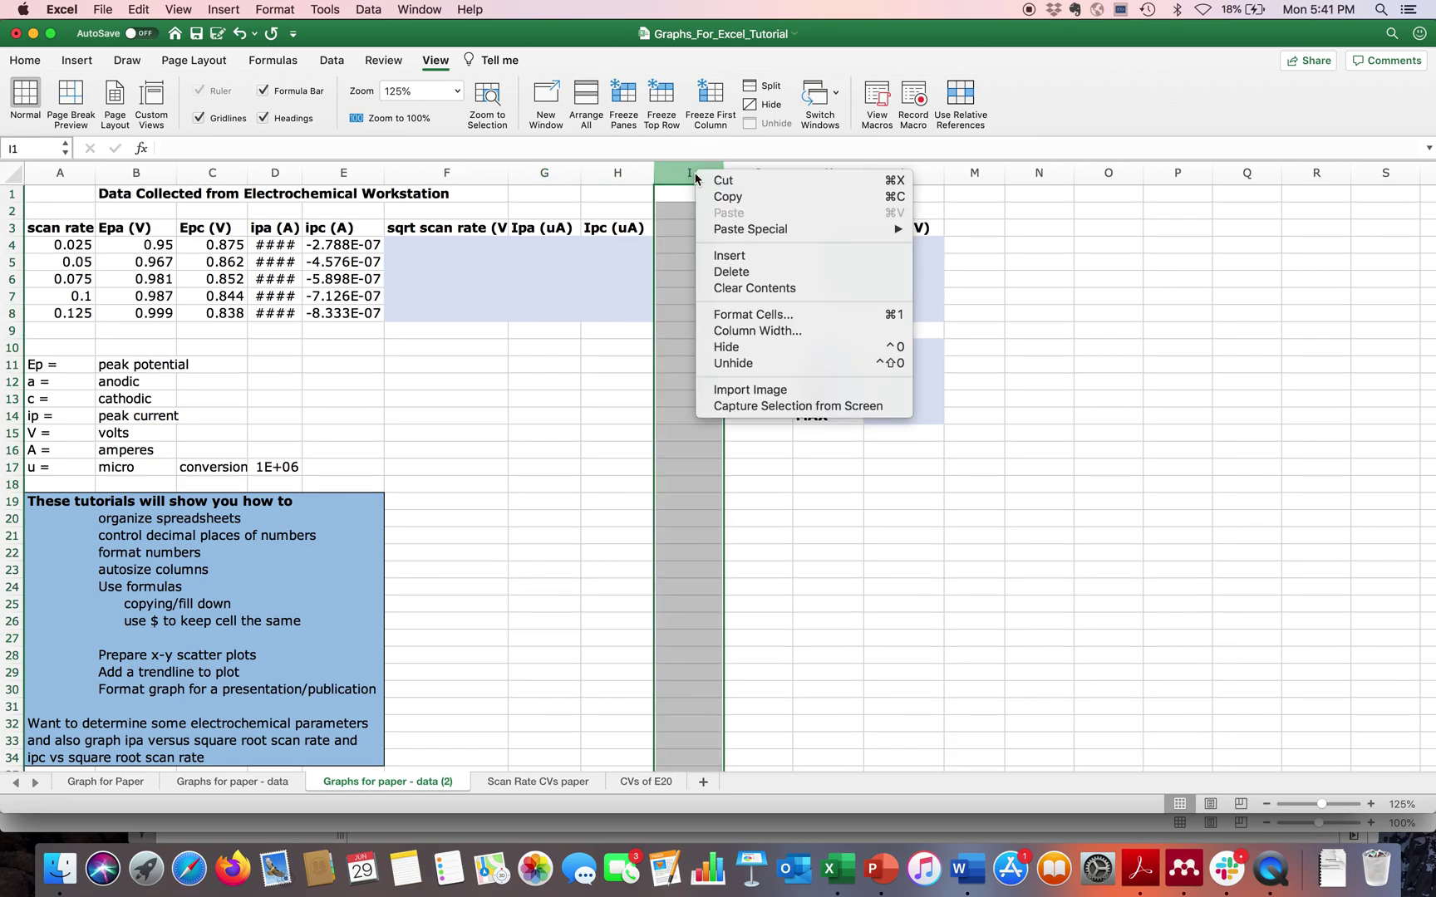
pyautogui.click(736, 272)
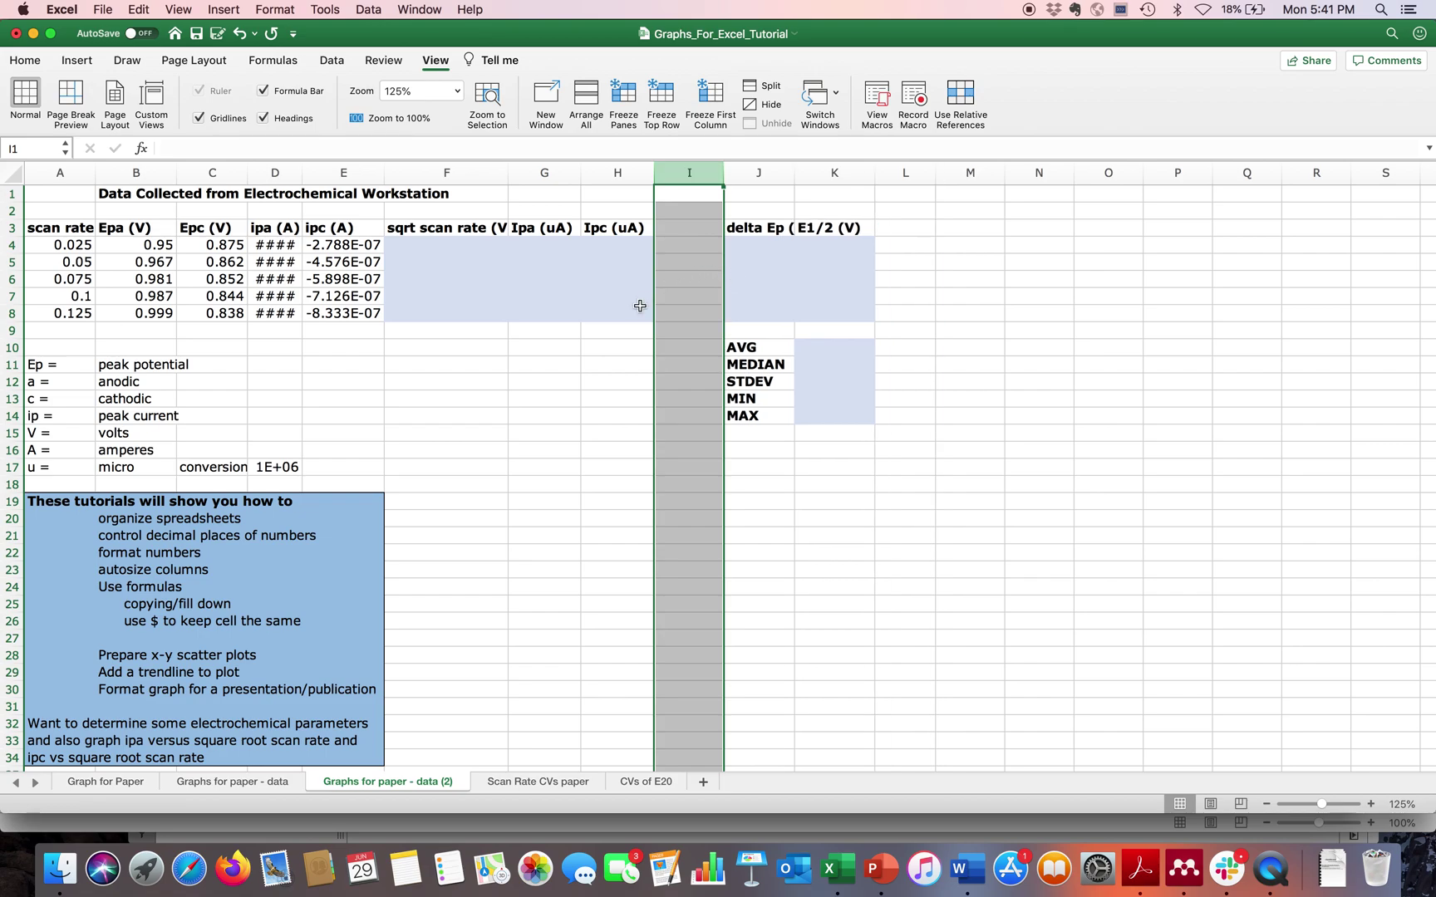
pyautogui.click(587, 515)
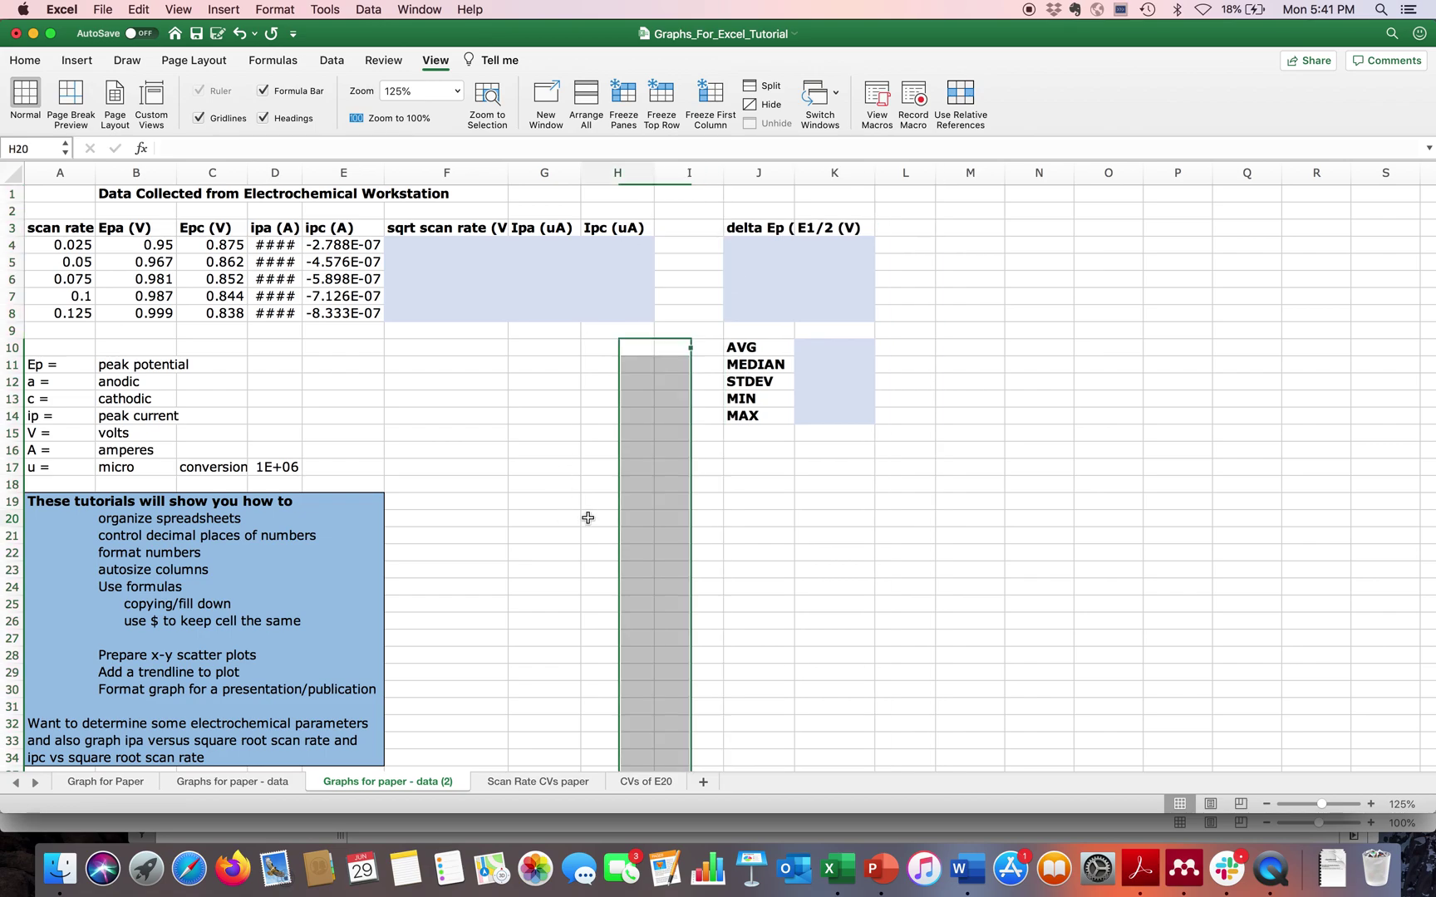
# - Insert a new column at I, directly after the Ipc (uA) column
pyautogui.rightClick(677, 173)
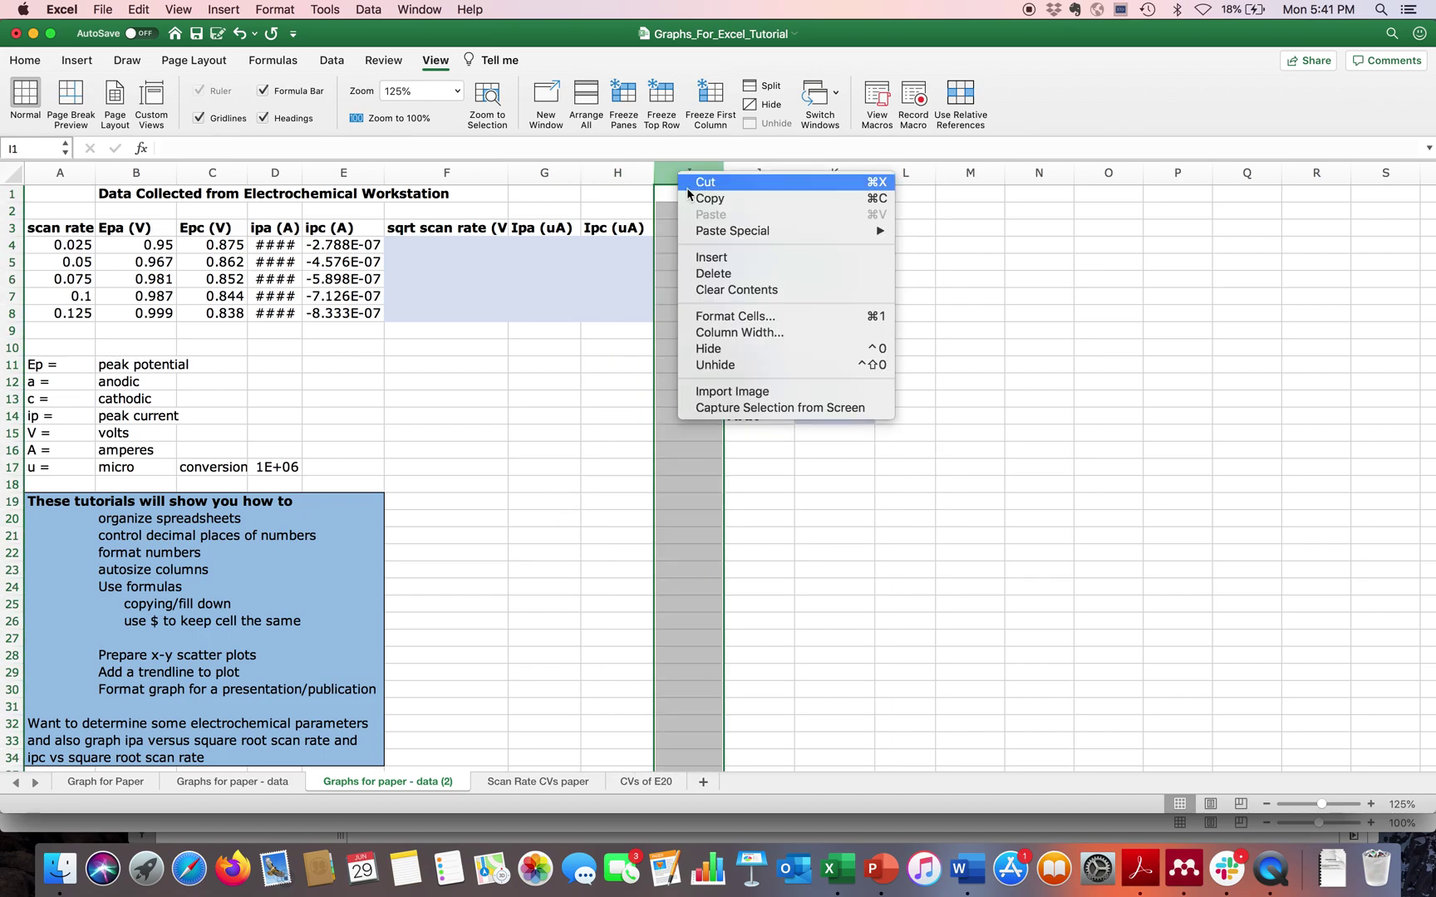
pyautogui.click(706, 260)
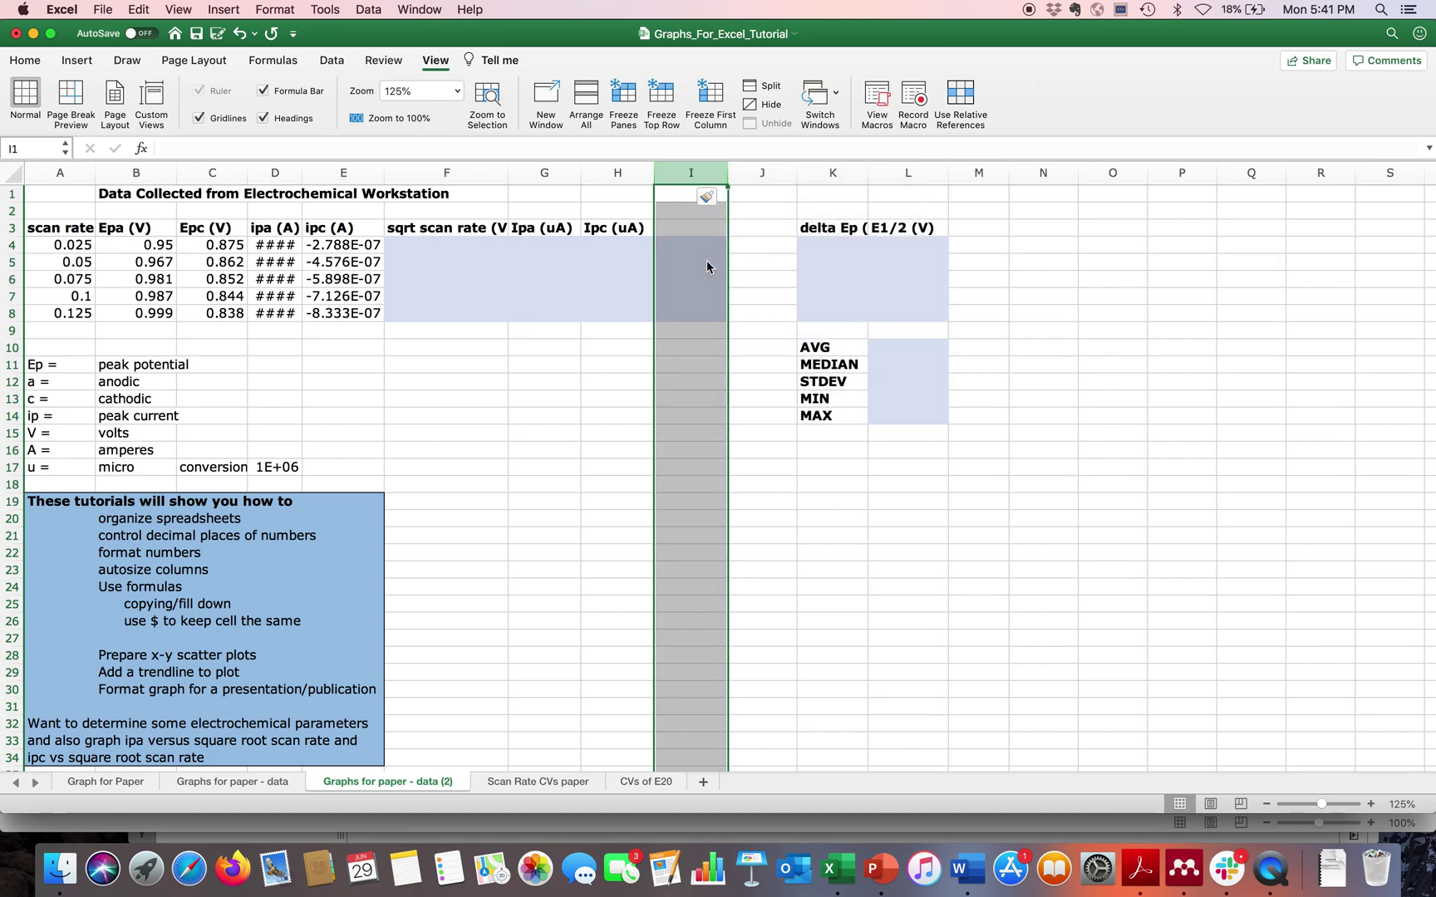
pyautogui.click(561, 394)
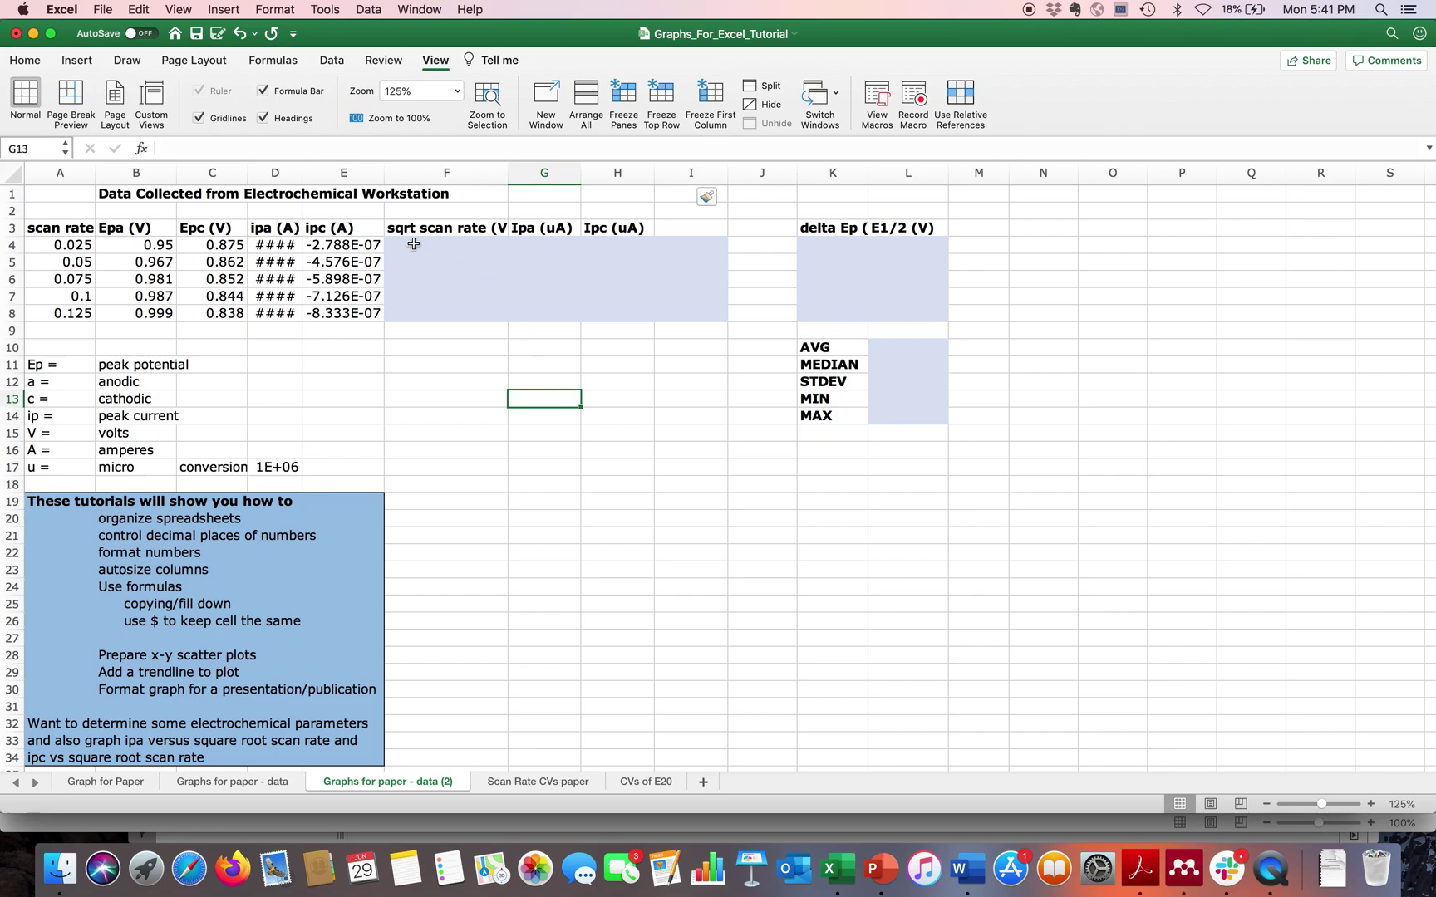
pyautogui.moveTo(399, 245); pyautogui.dragTo(692, 311)
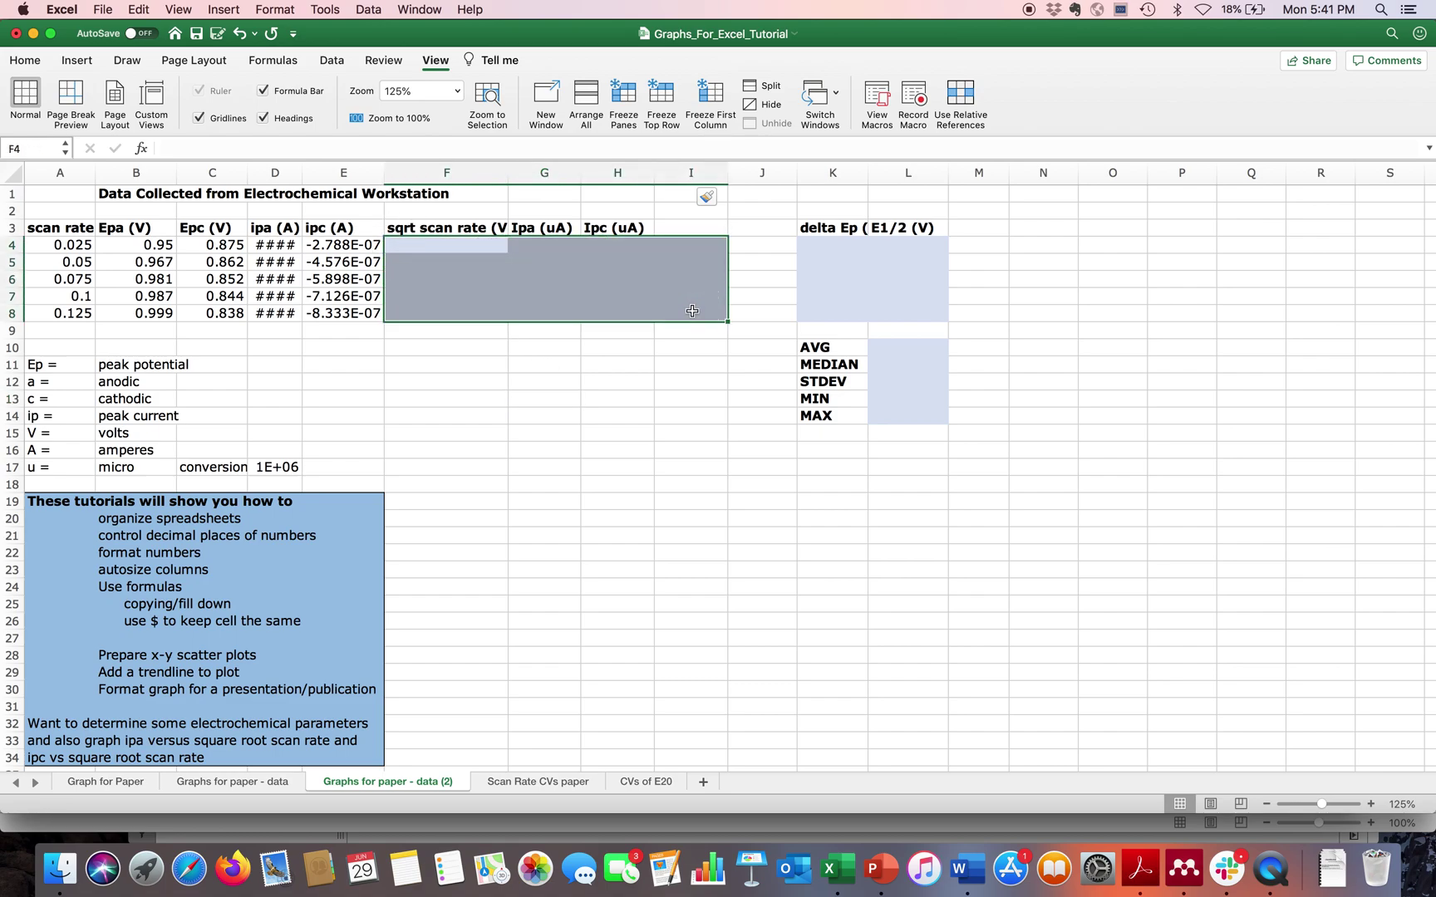
pyautogui.click(24, 65)
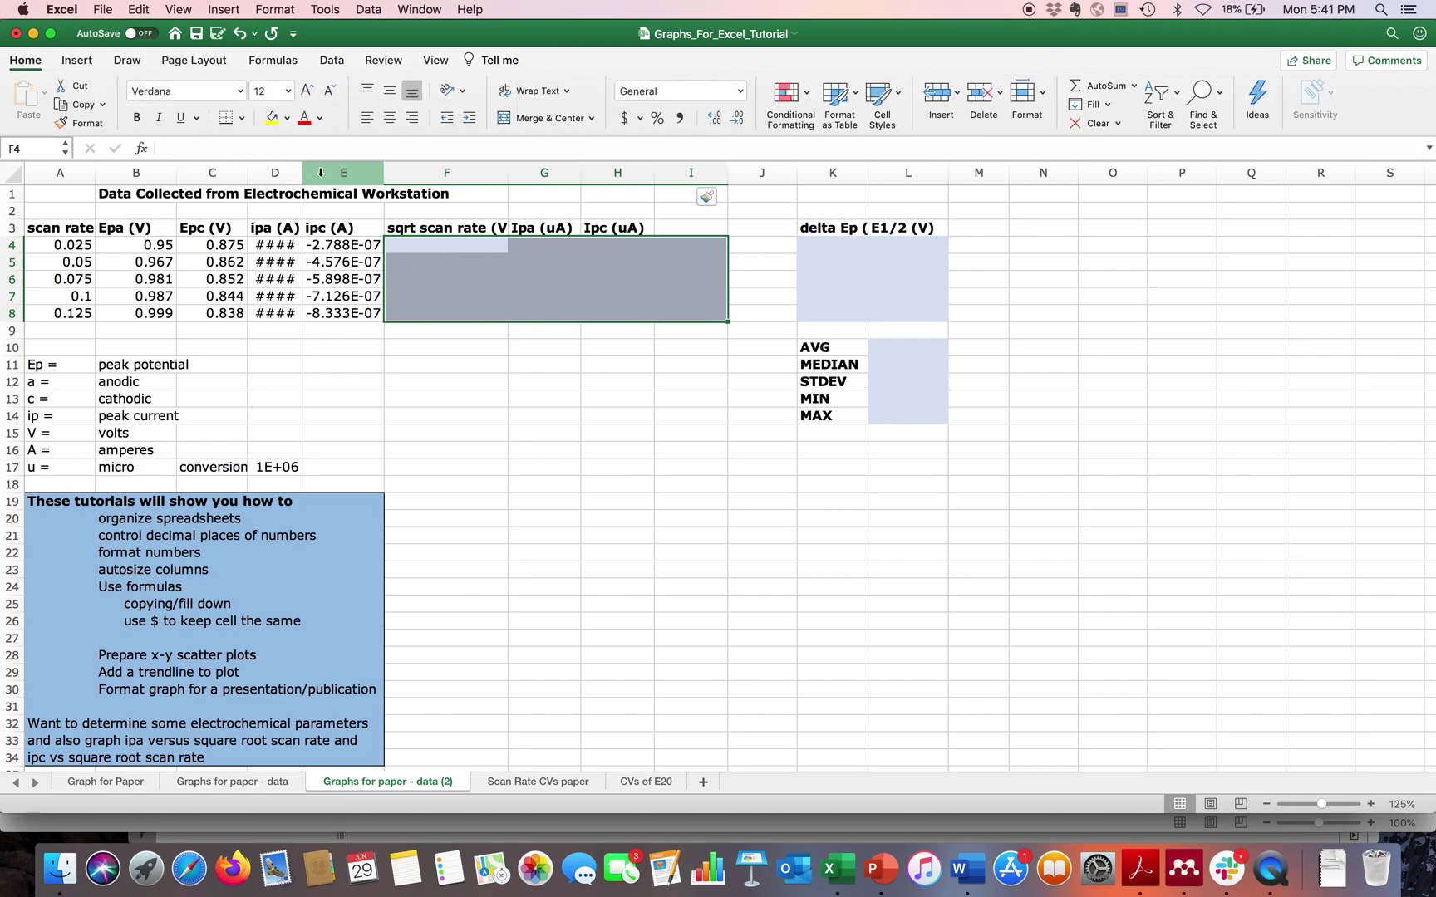
pyautogui.click(287, 118)
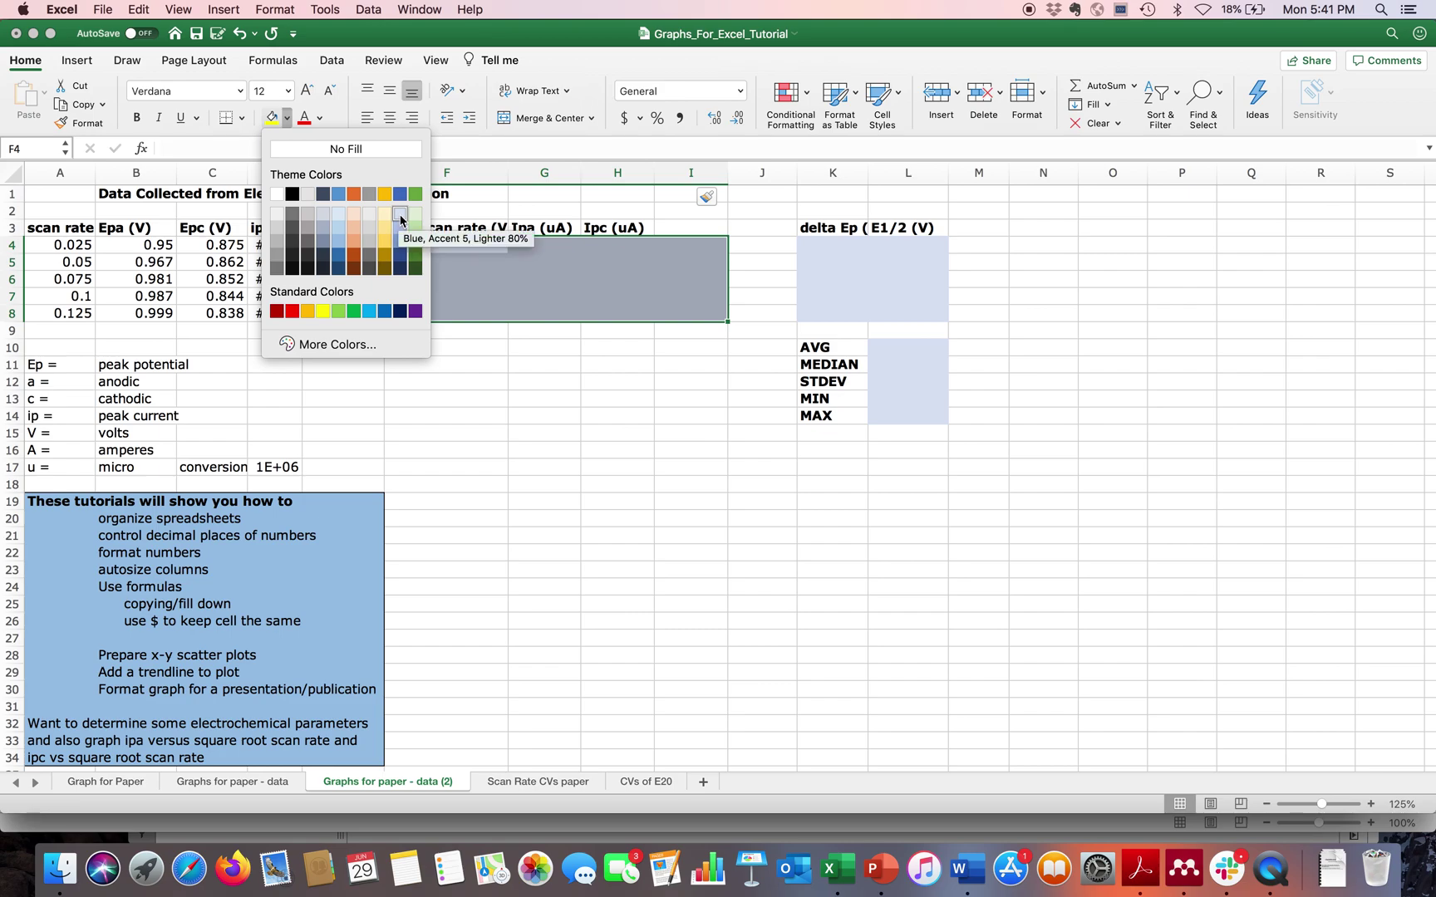
pyautogui.click(563, 66)
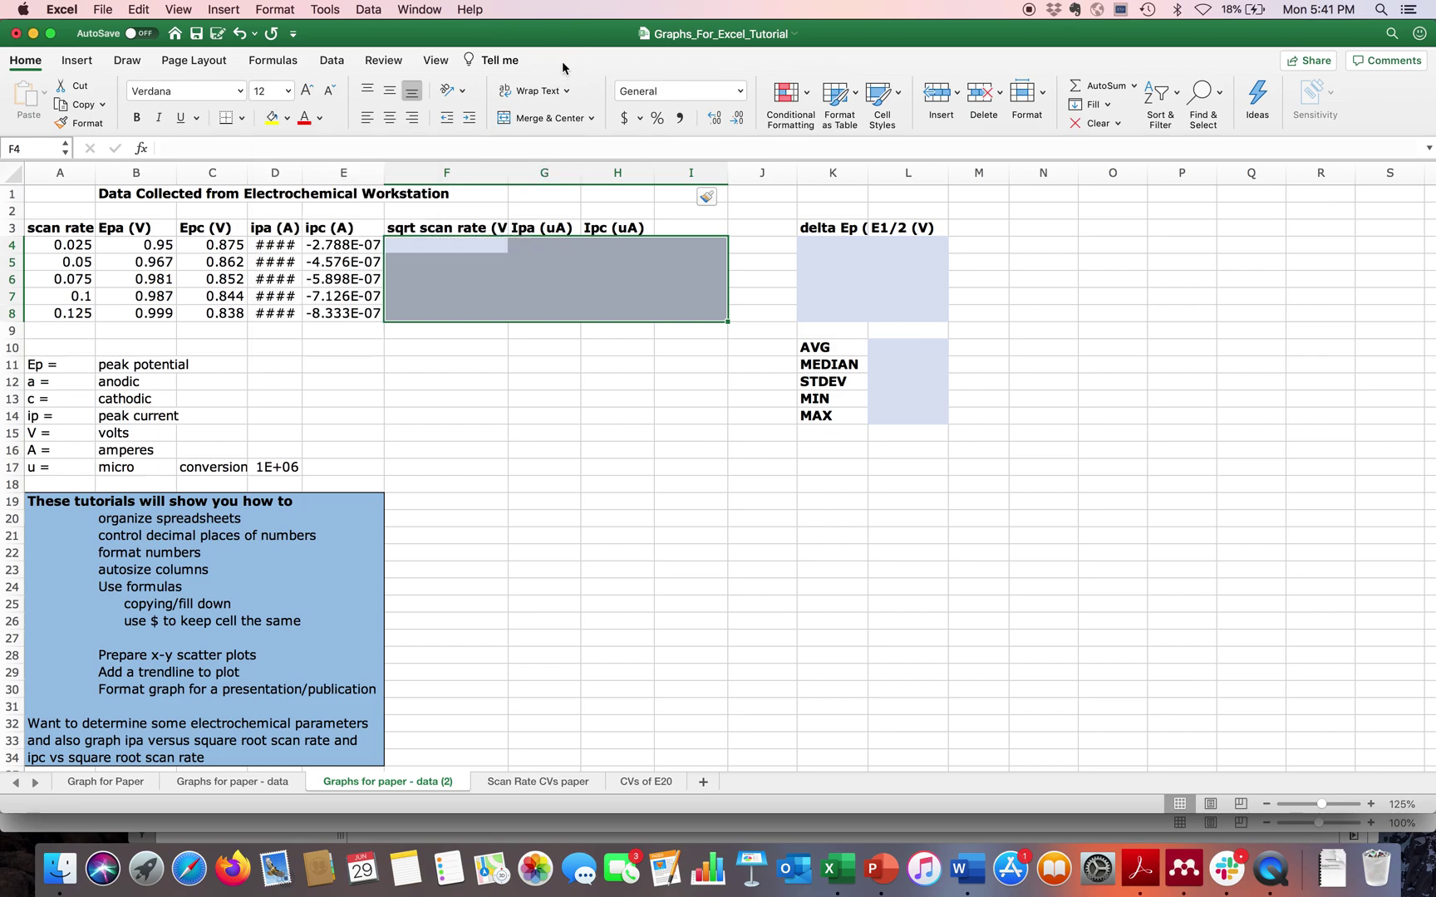
pyautogui.click(535, 447)
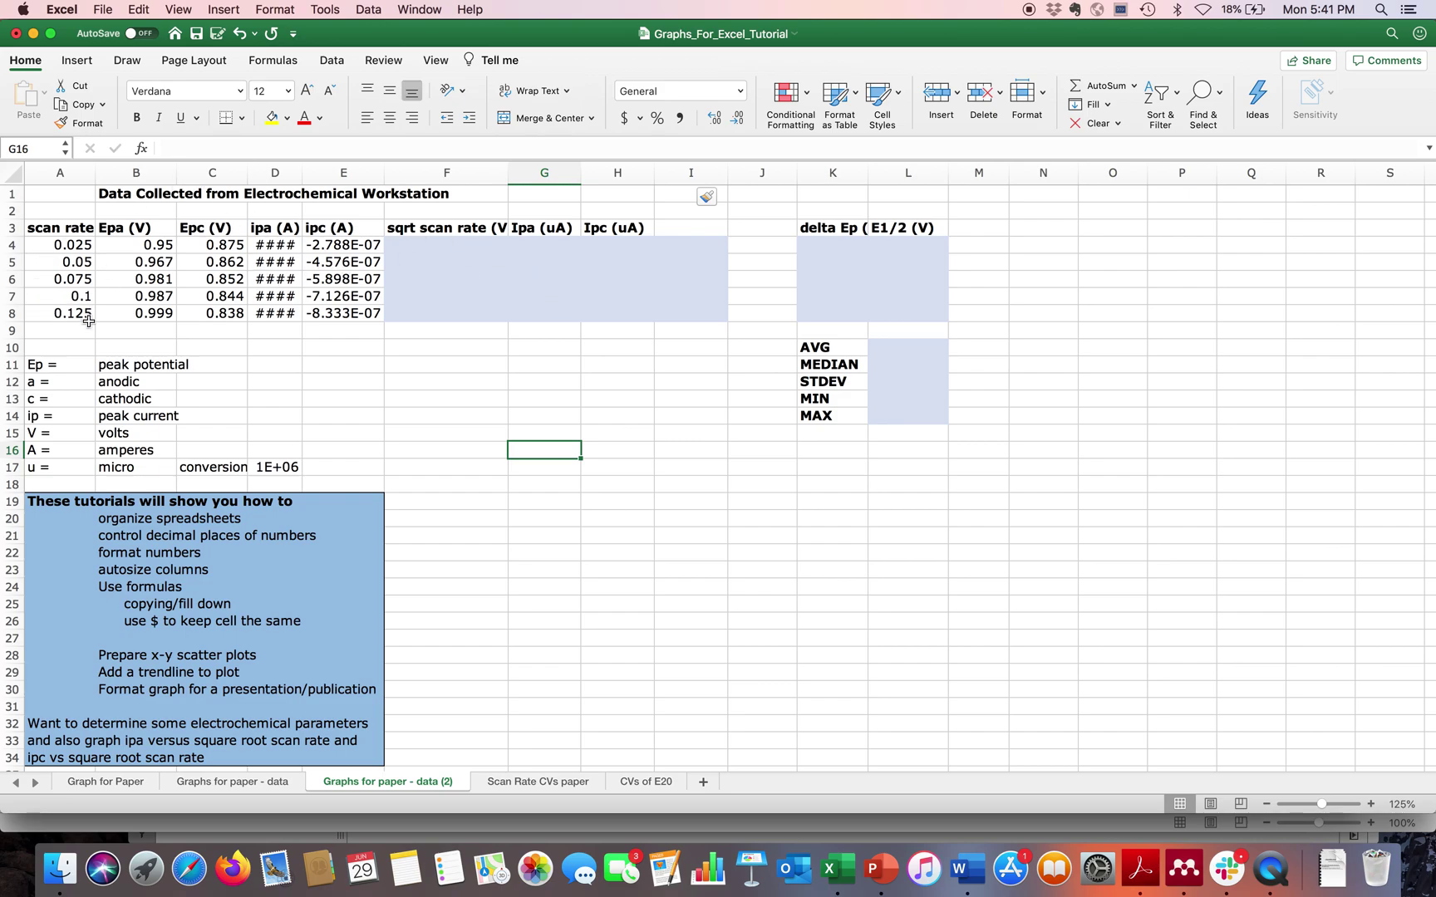
# - Widen column A to fit the full "scan rate (V/s)" header in A3
pyautogui.click(57, 228)
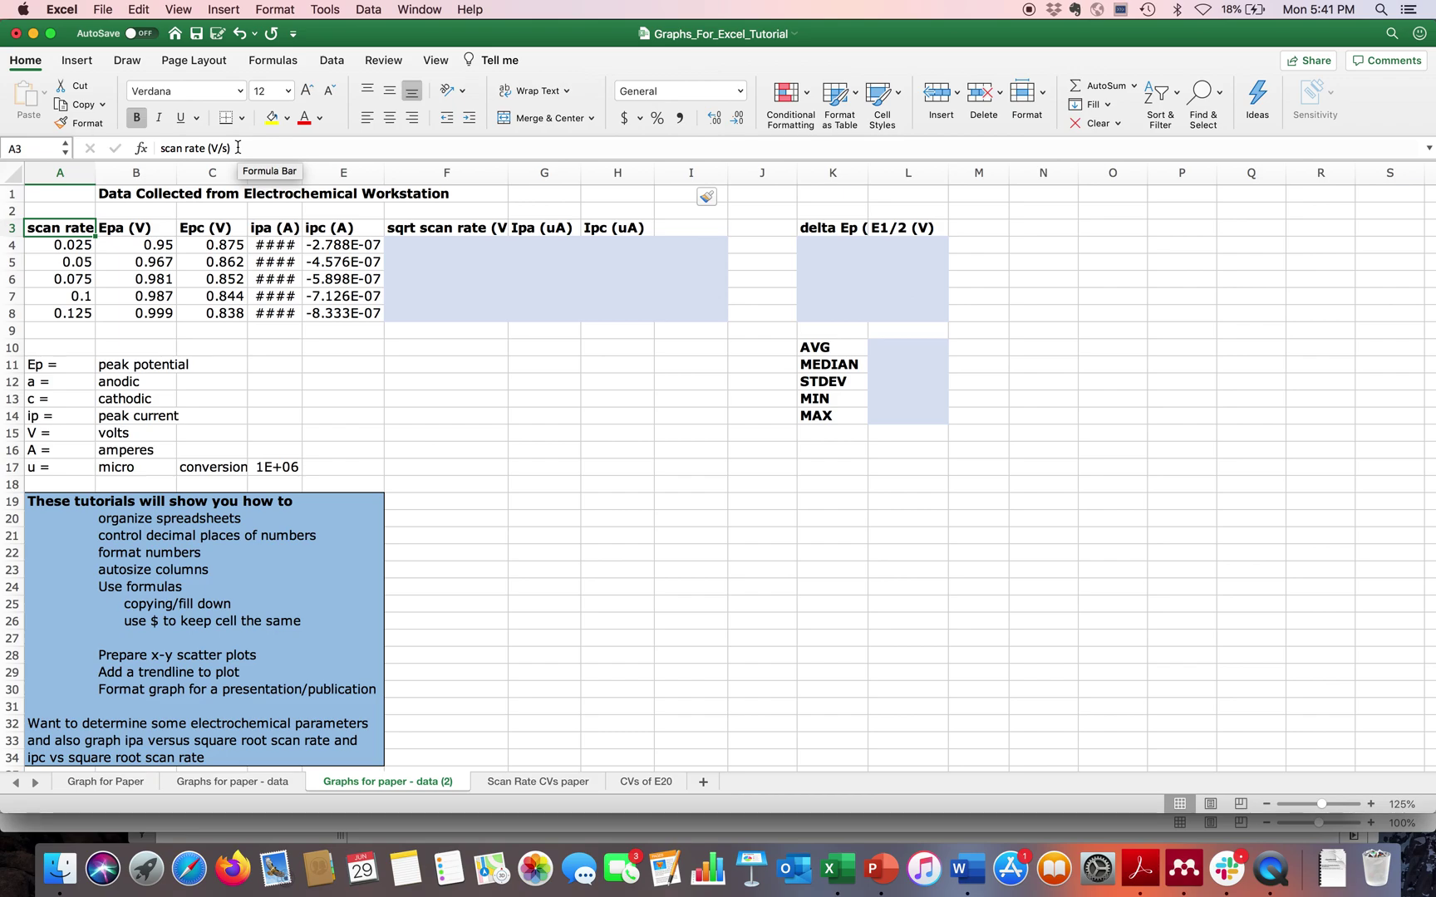
pyautogui.moveTo(95, 172); pyautogui.dragTo(142, 172)
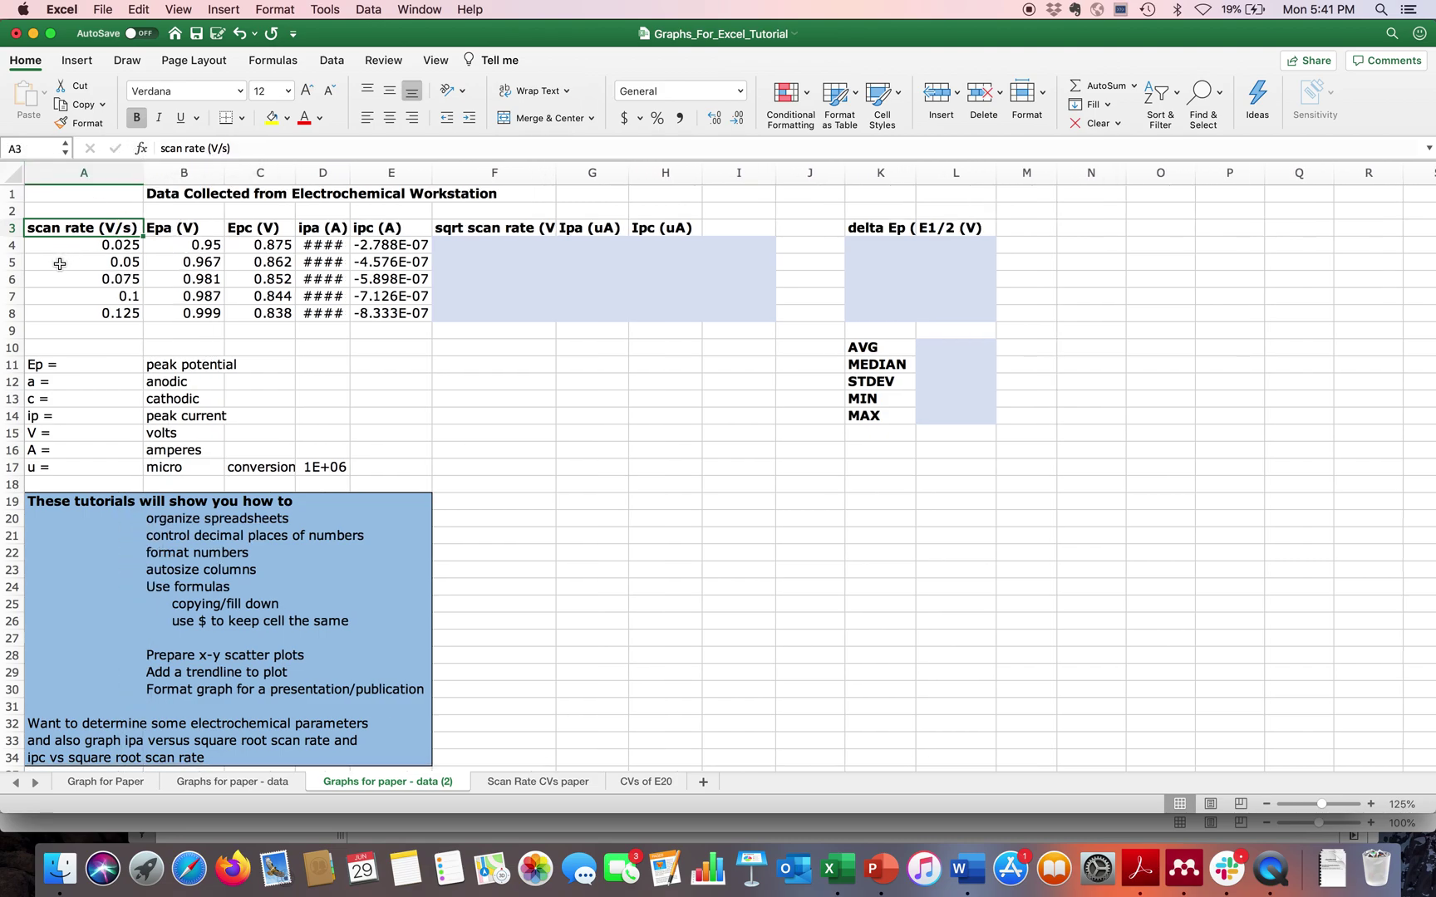
# - Try to autofit column A to its contents and undo the width change
pyautogui.doubleClick(142, 174)
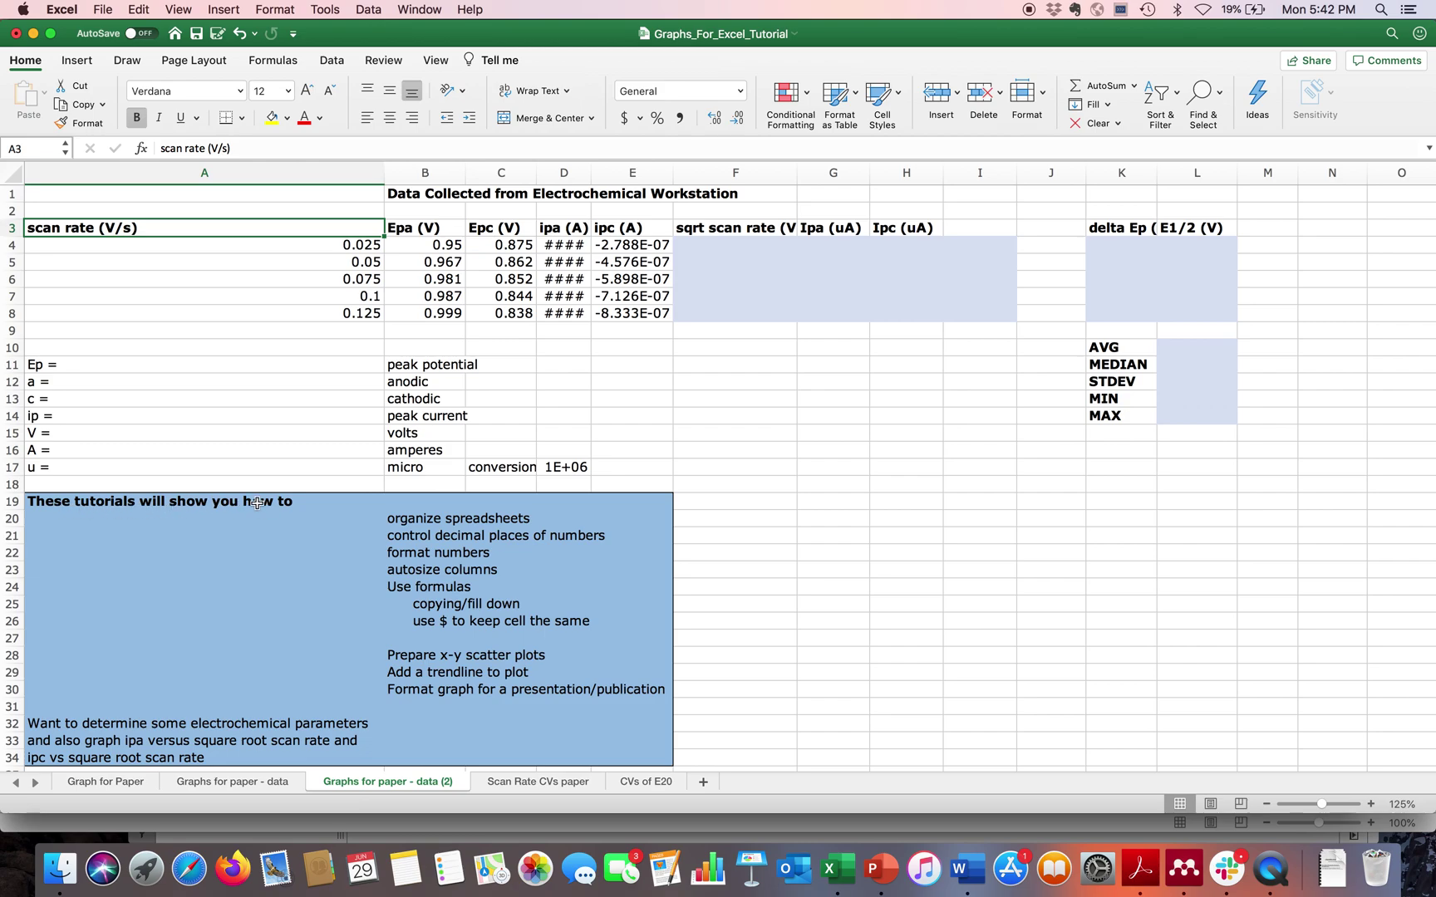
pyautogui.click(239, 33)
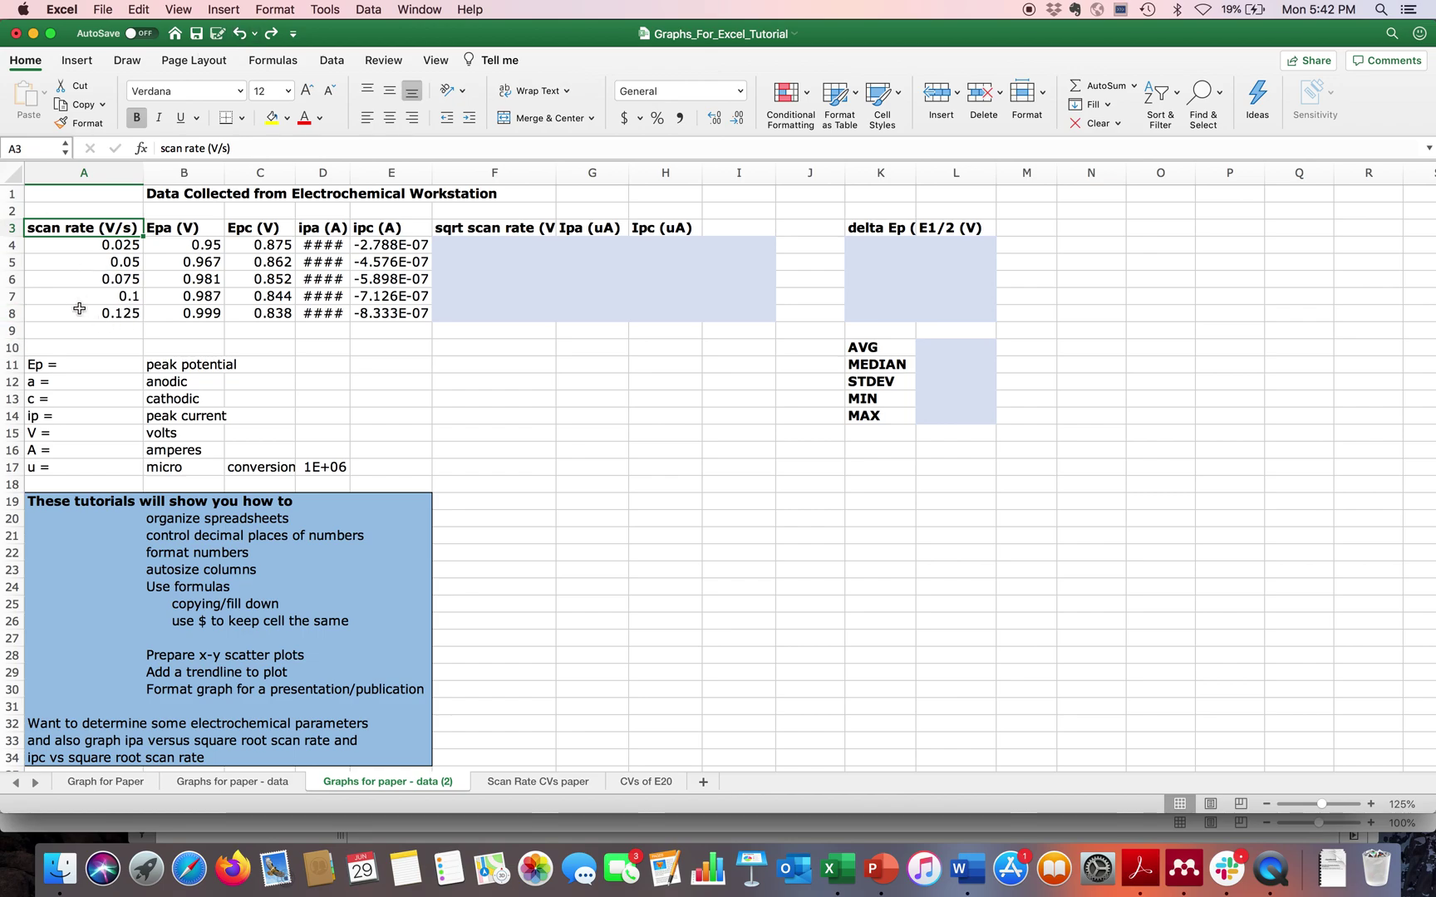
# - Format the scan rate values in A4:A8 to three decimal places
pyautogui.click(98, 243)
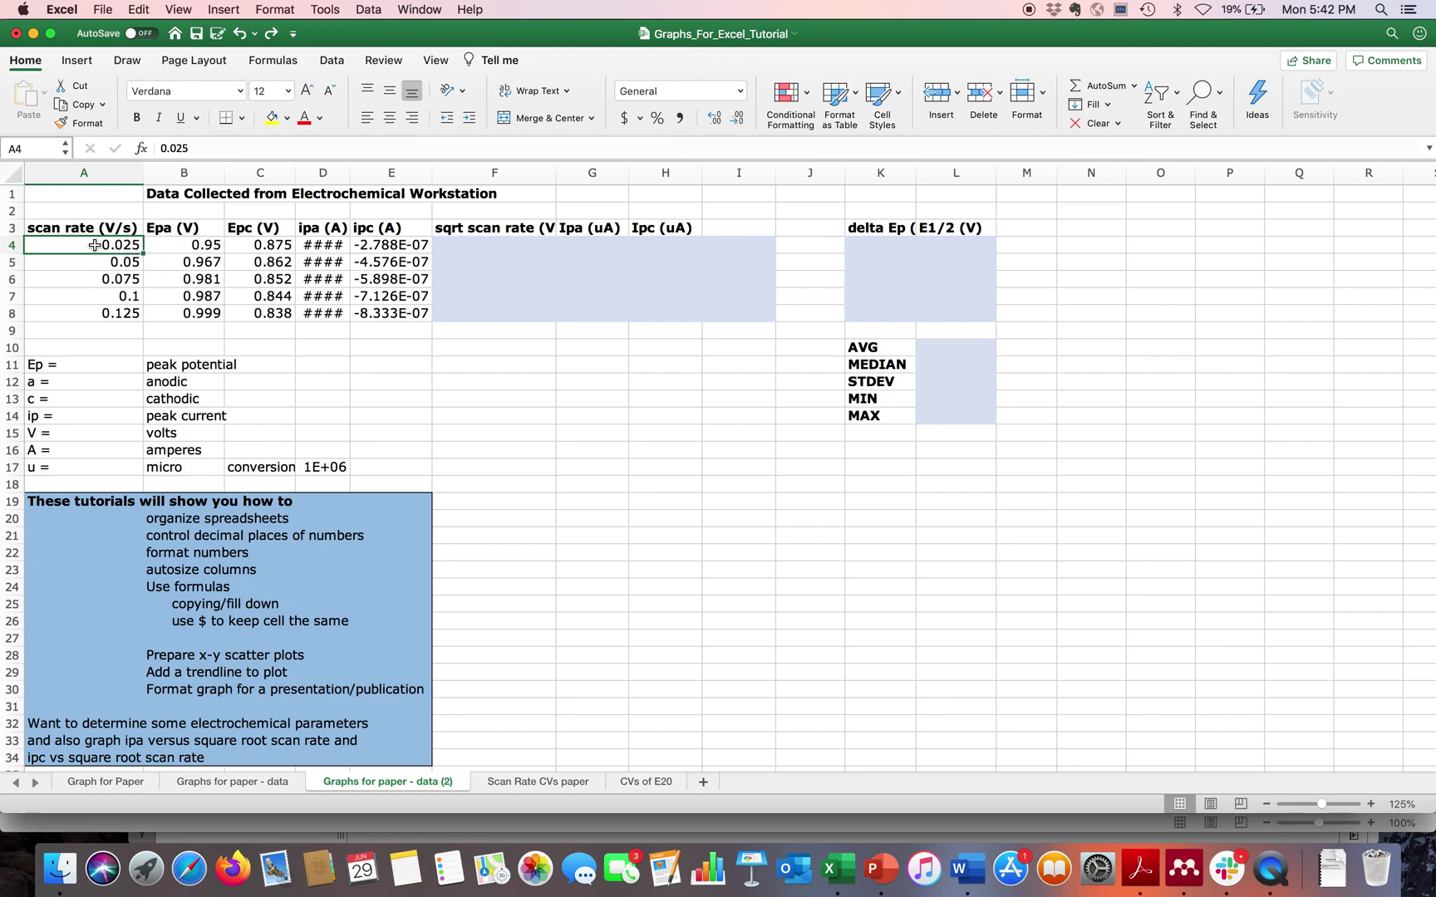
pyautogui.moveTo(106, 245); pyautogui.dragTo(118, 309)
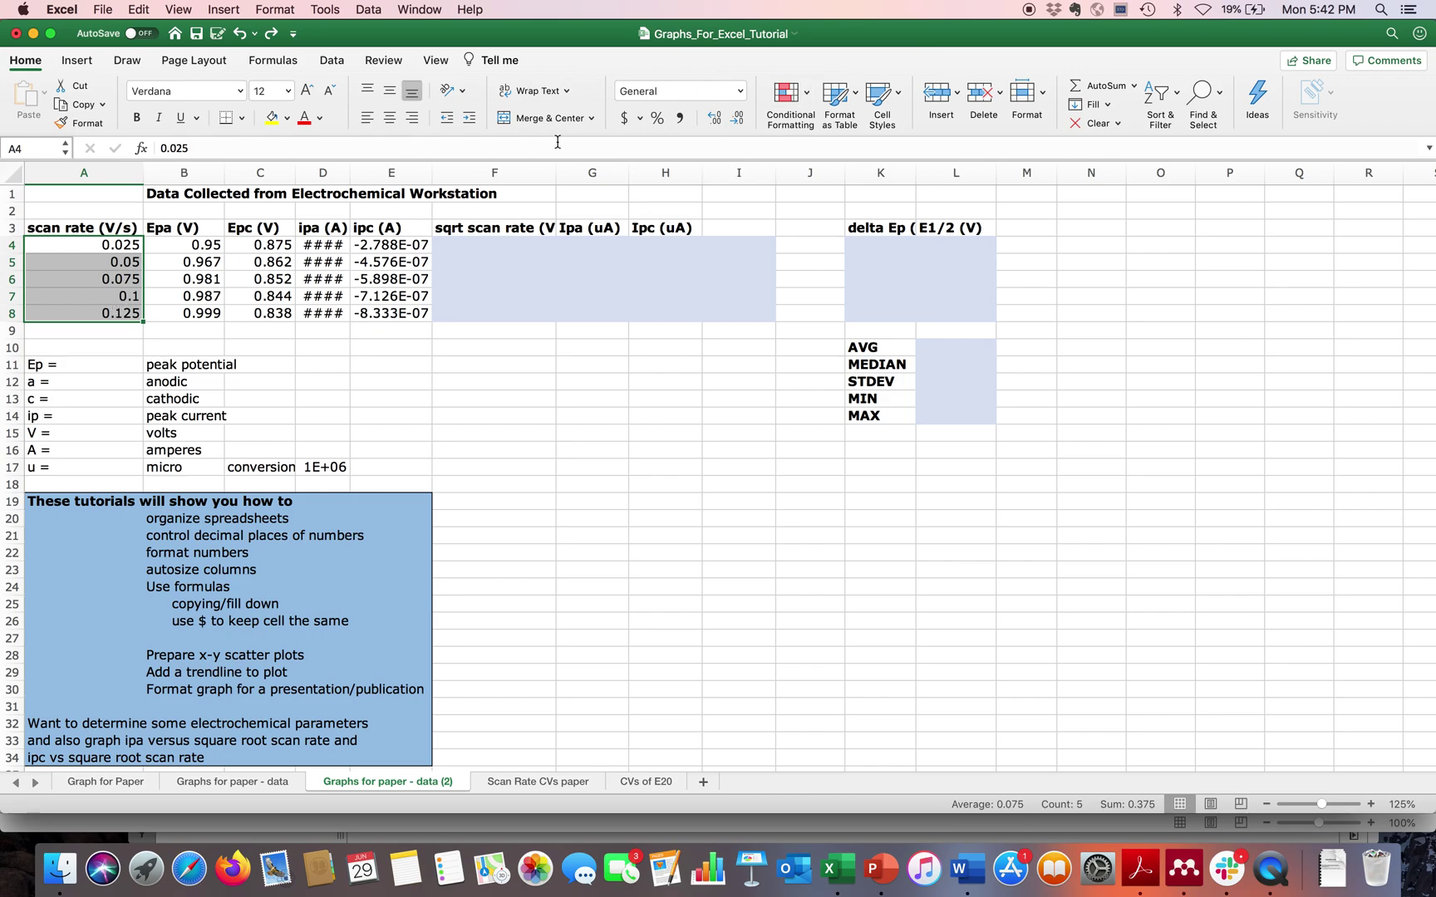
pyautogui.click(740, 93)
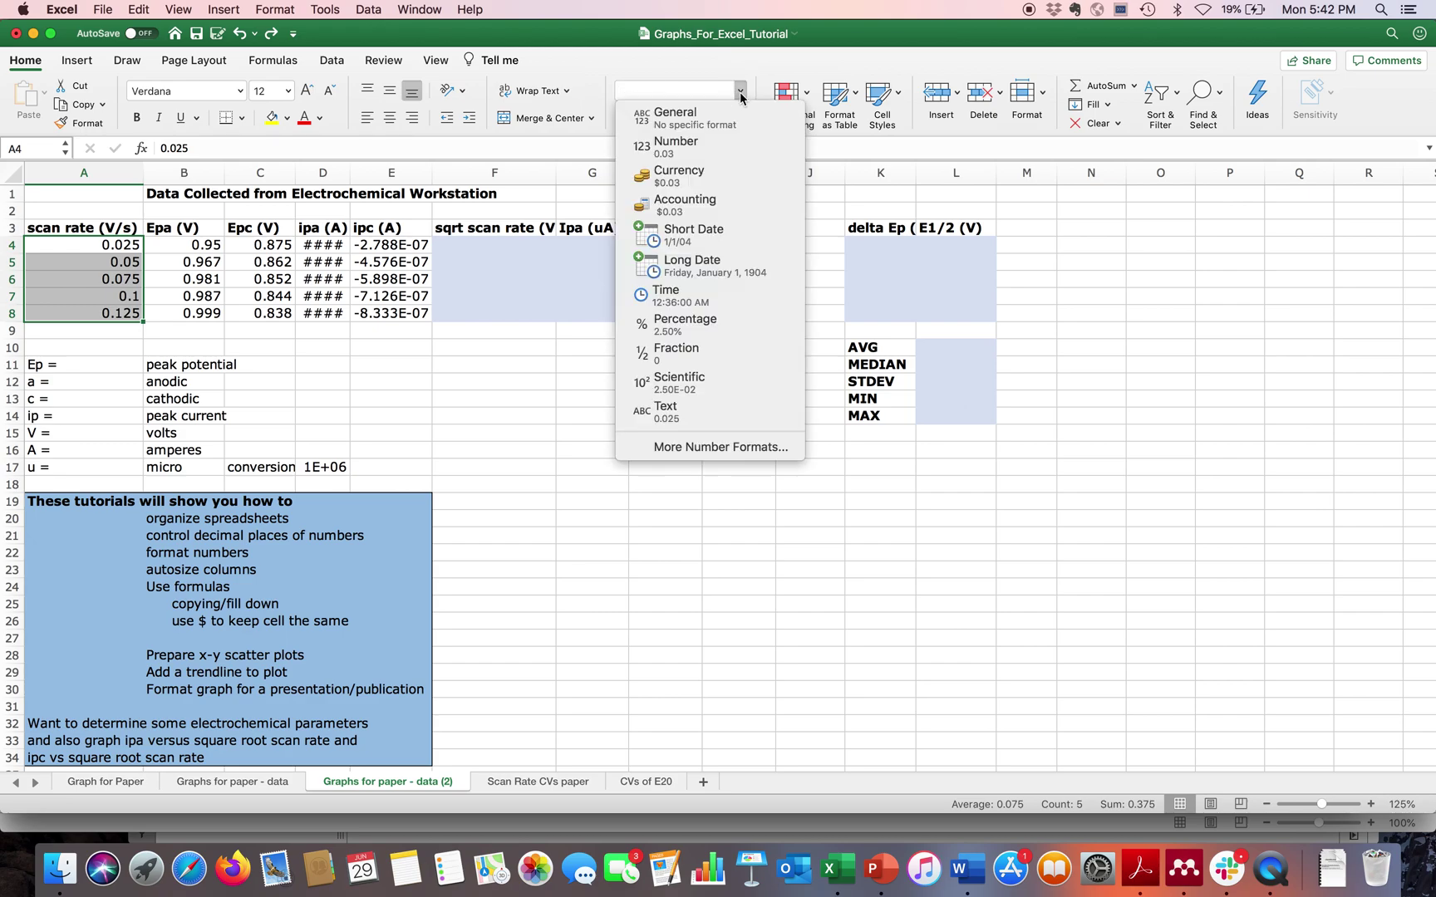
pyautogui.click(740, 94)
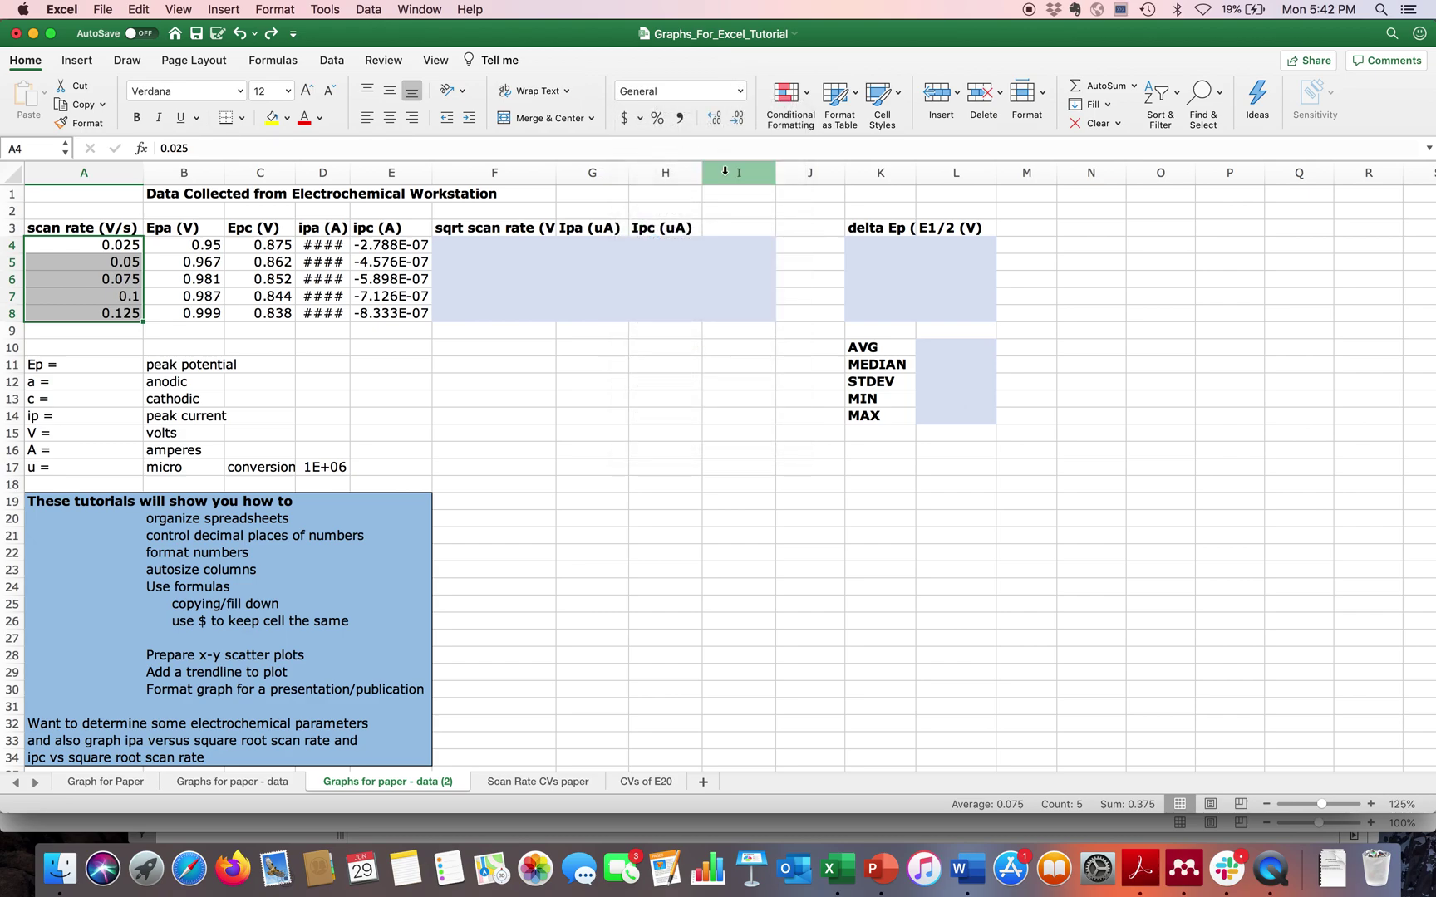
pyautogui.click(717, 121)
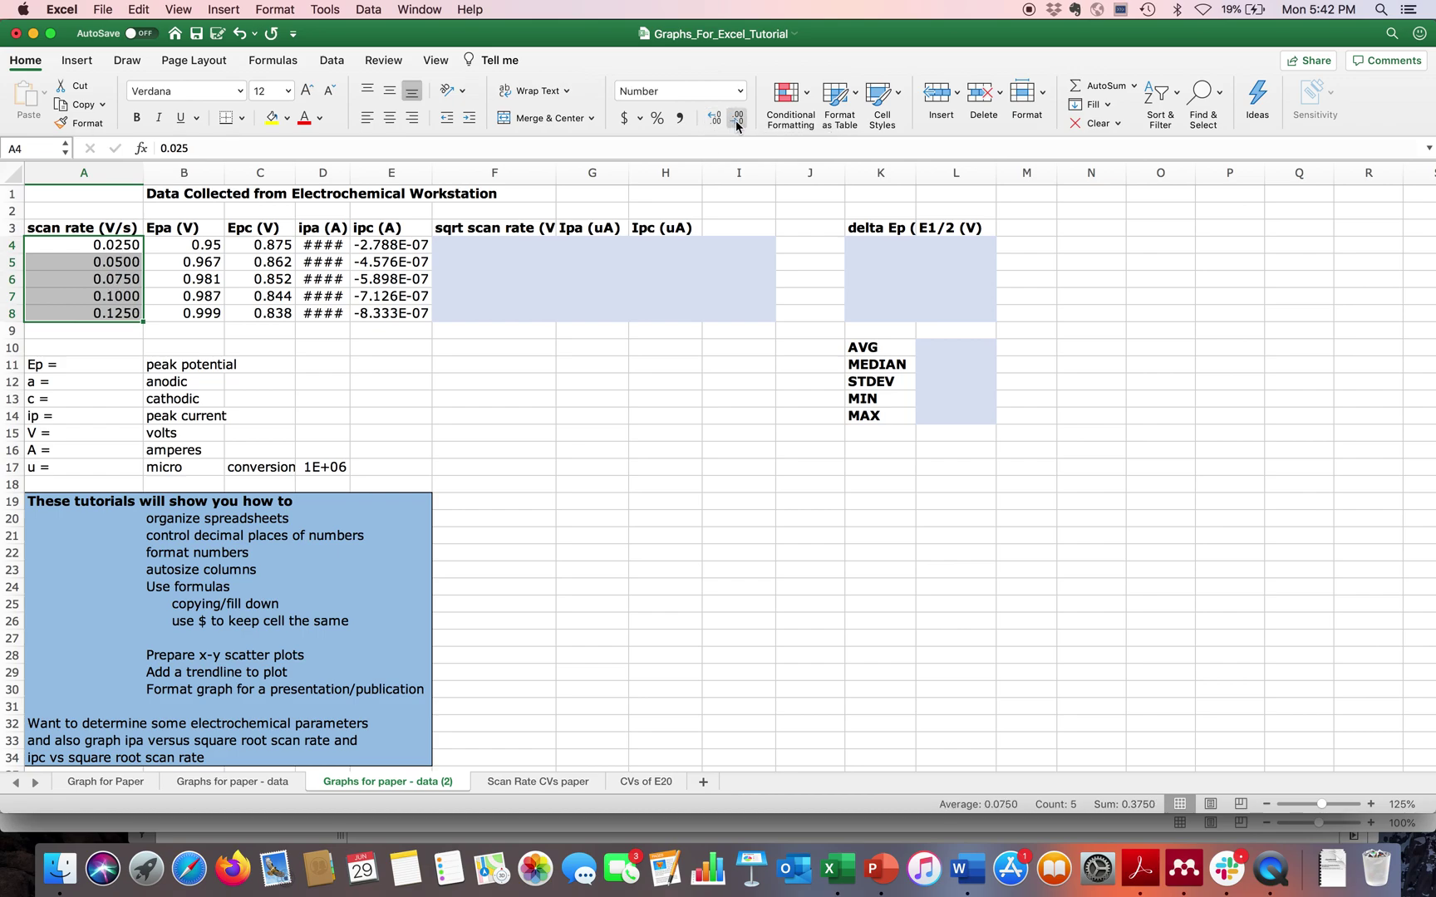
pyautogui.click(736, 121)
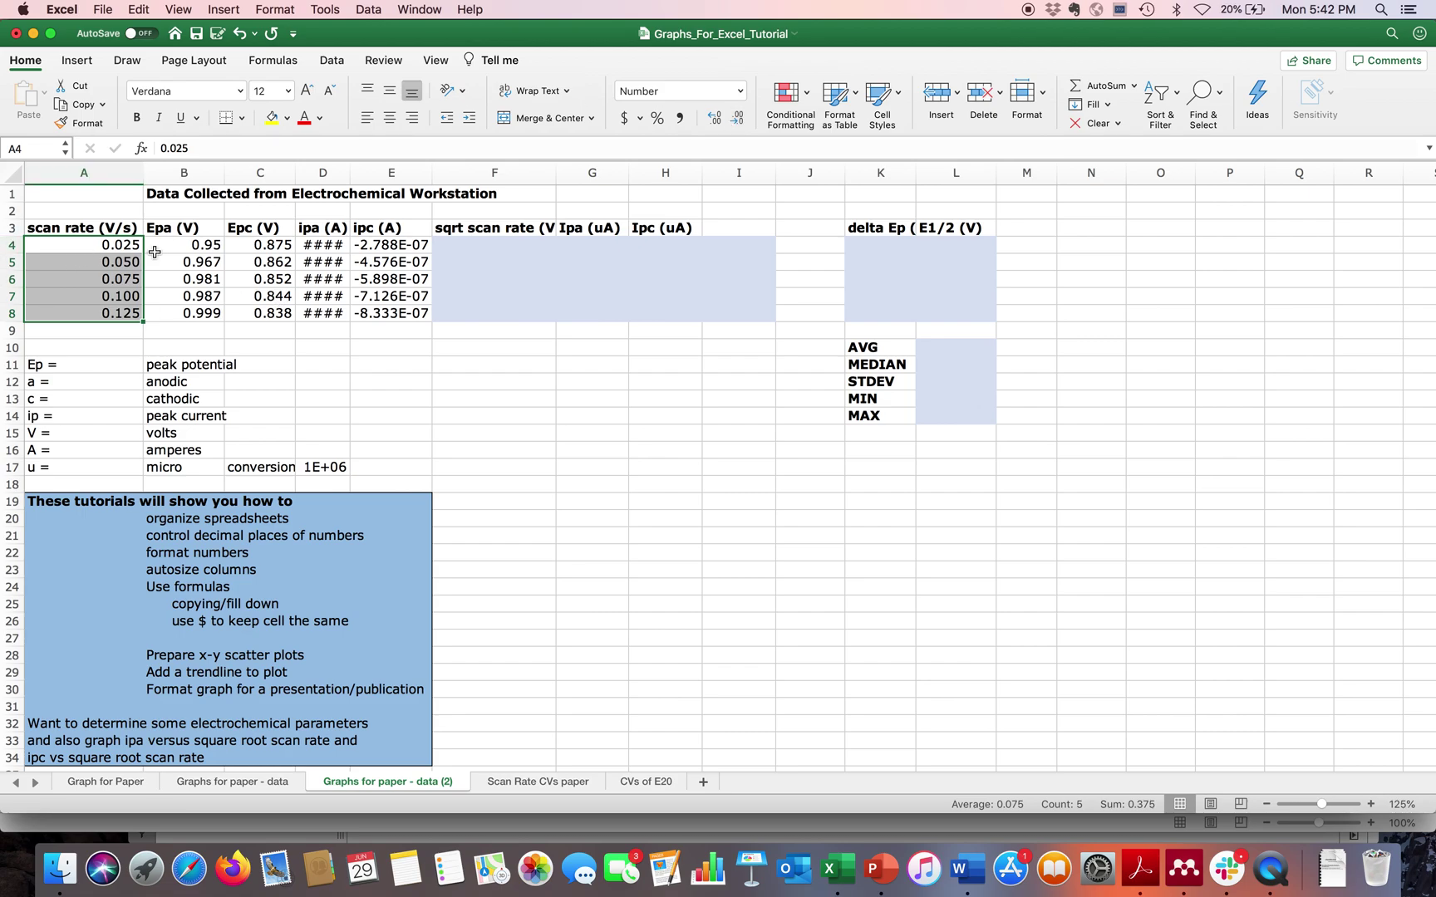
# - Format the Epa value in B4 as a Number with three decimal places
pyautogui.click(189, 251)
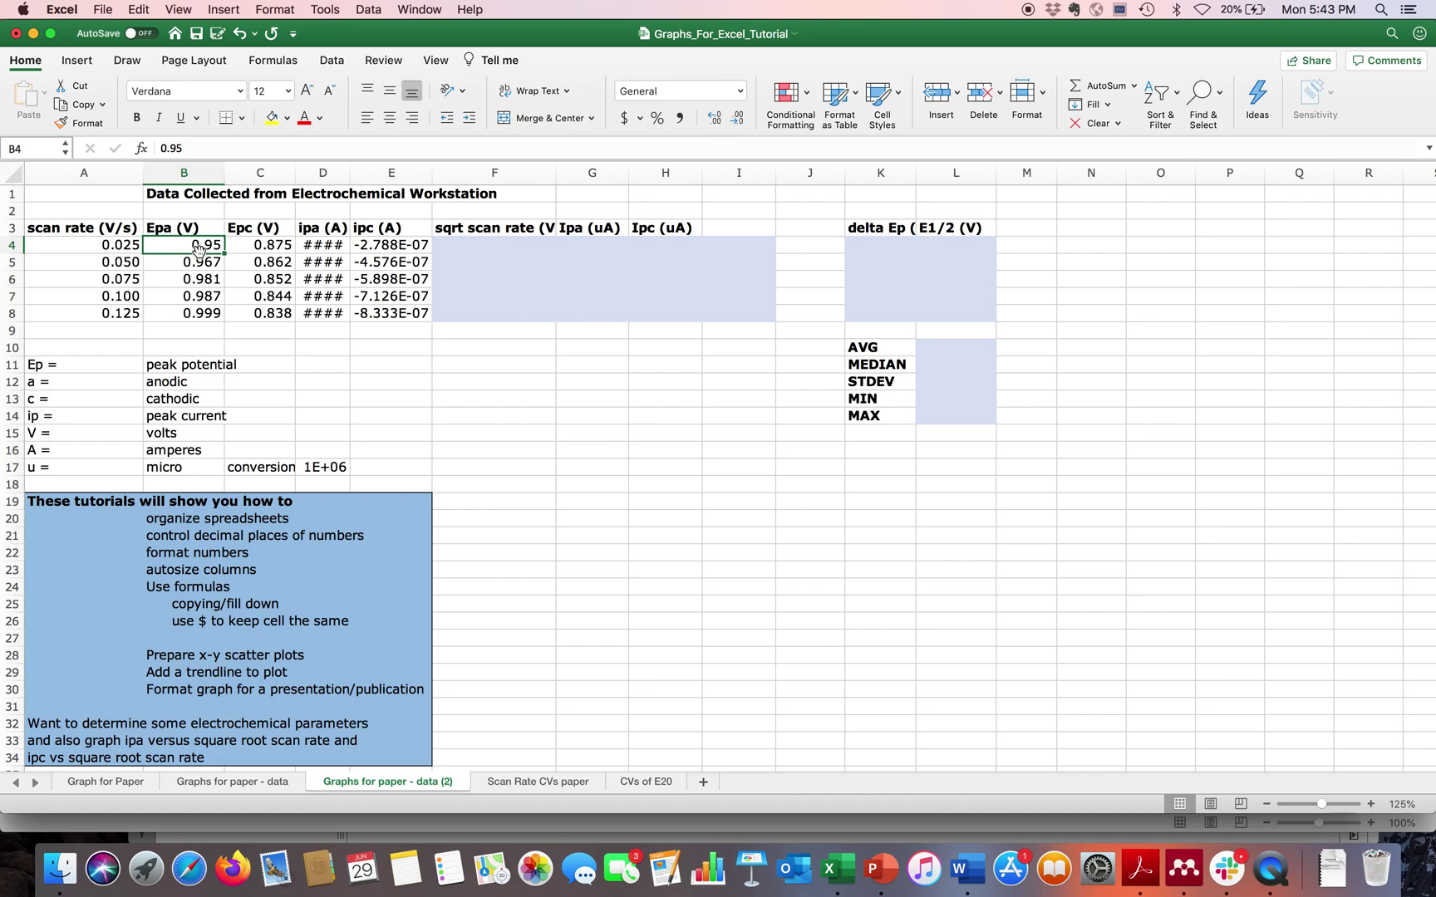
pyautogui.click(274, 10)
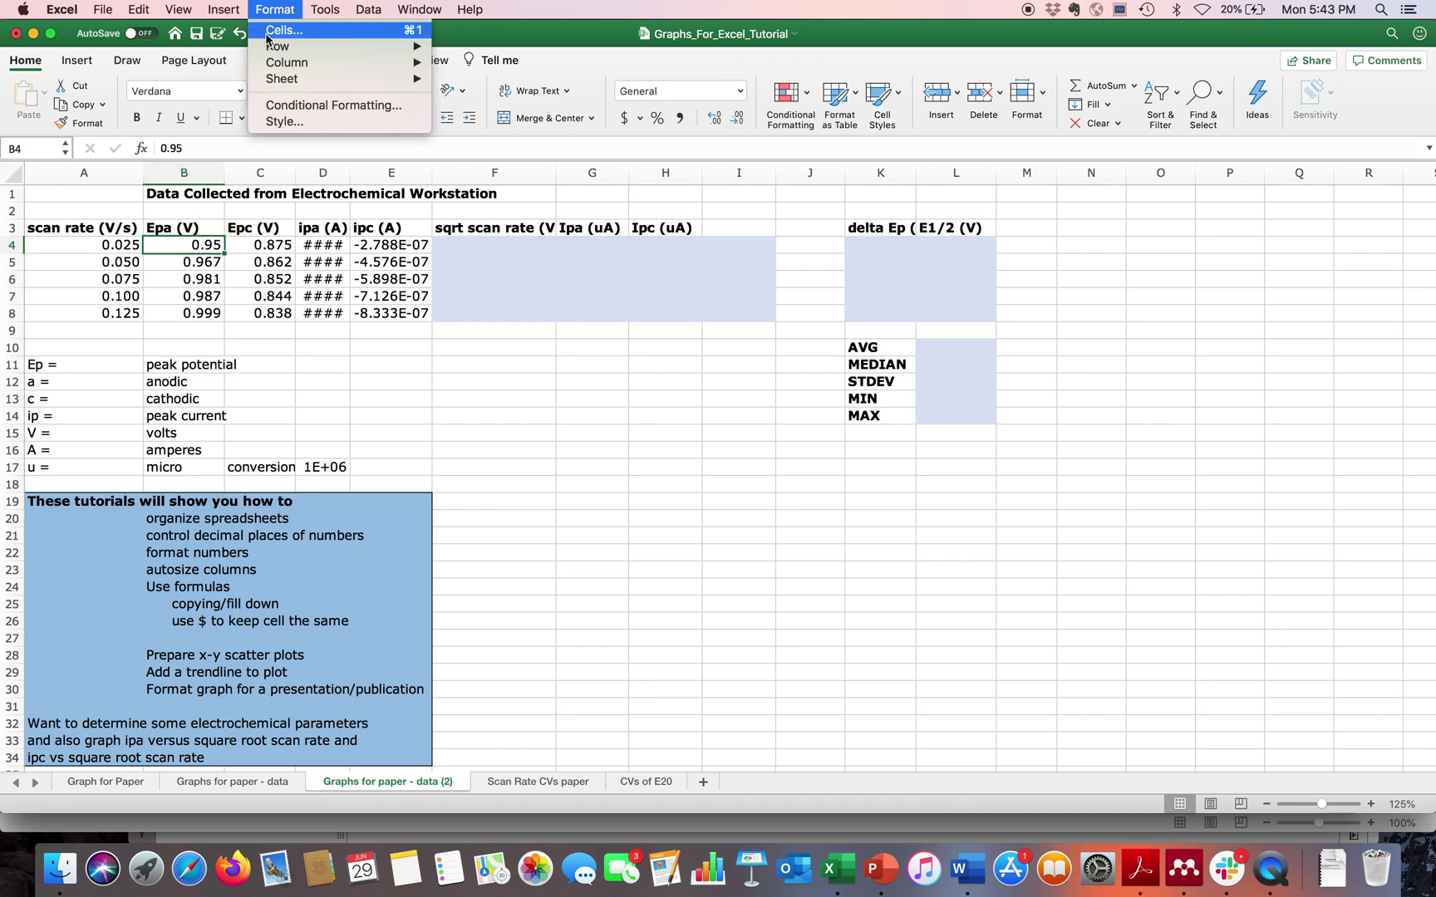
pyautogui.click(267, 34)
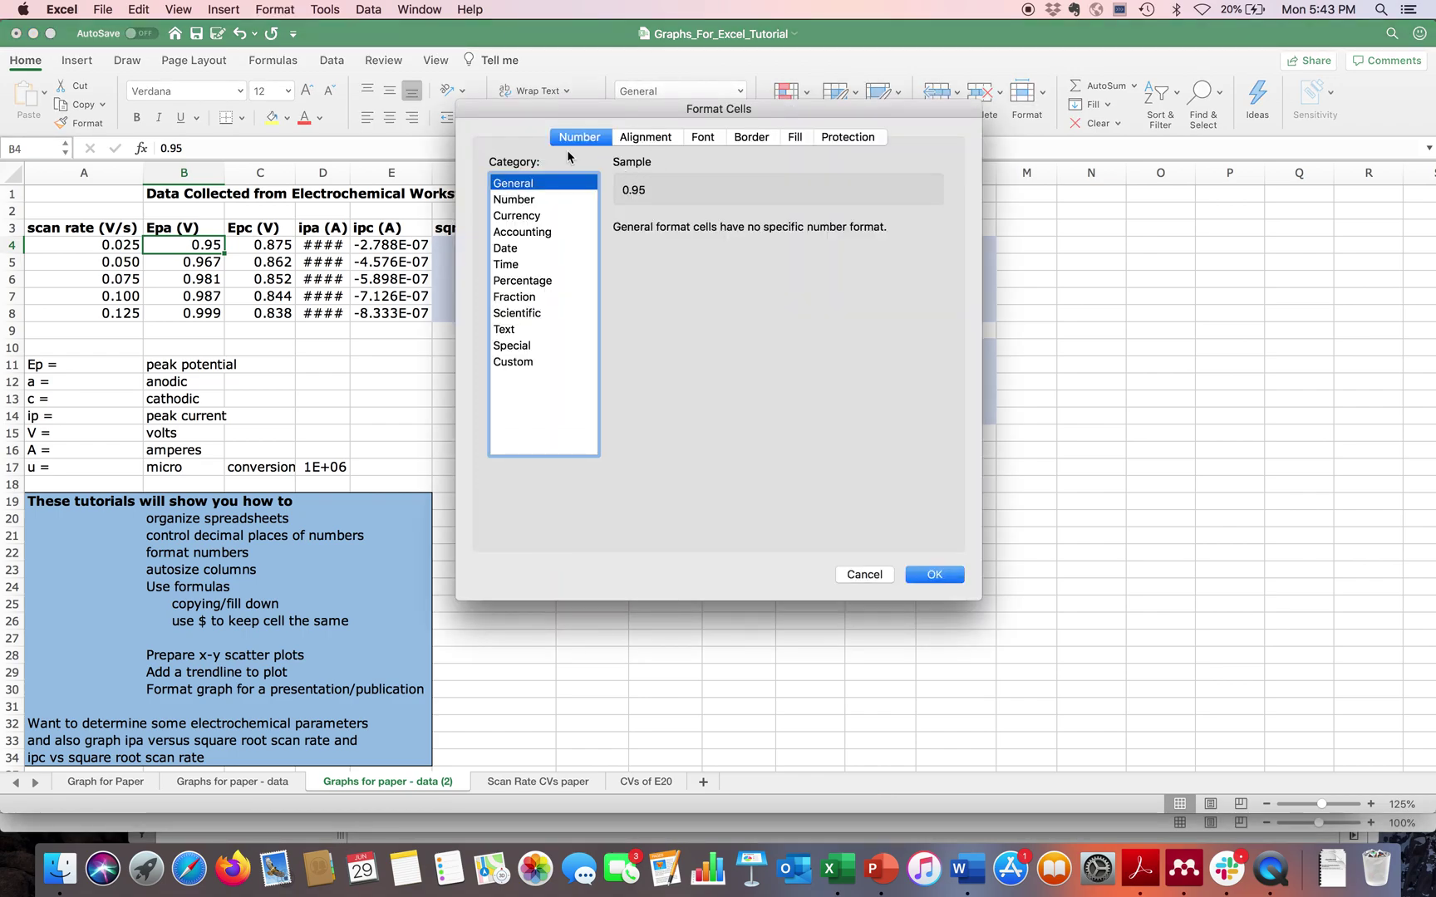
pyautogui.click(513, 201)
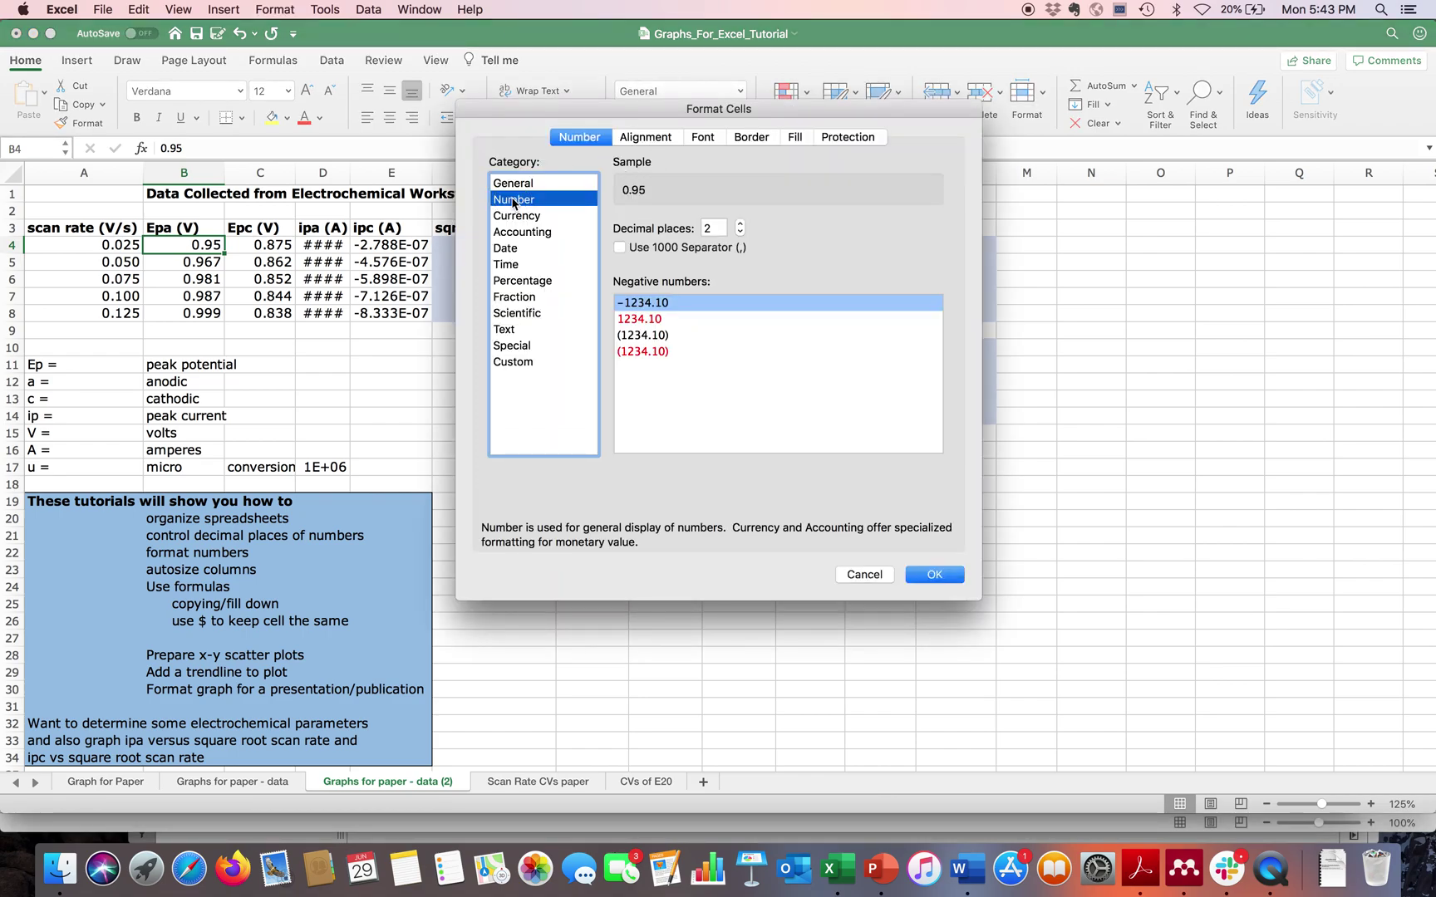
pyautogui.click(740, 223)
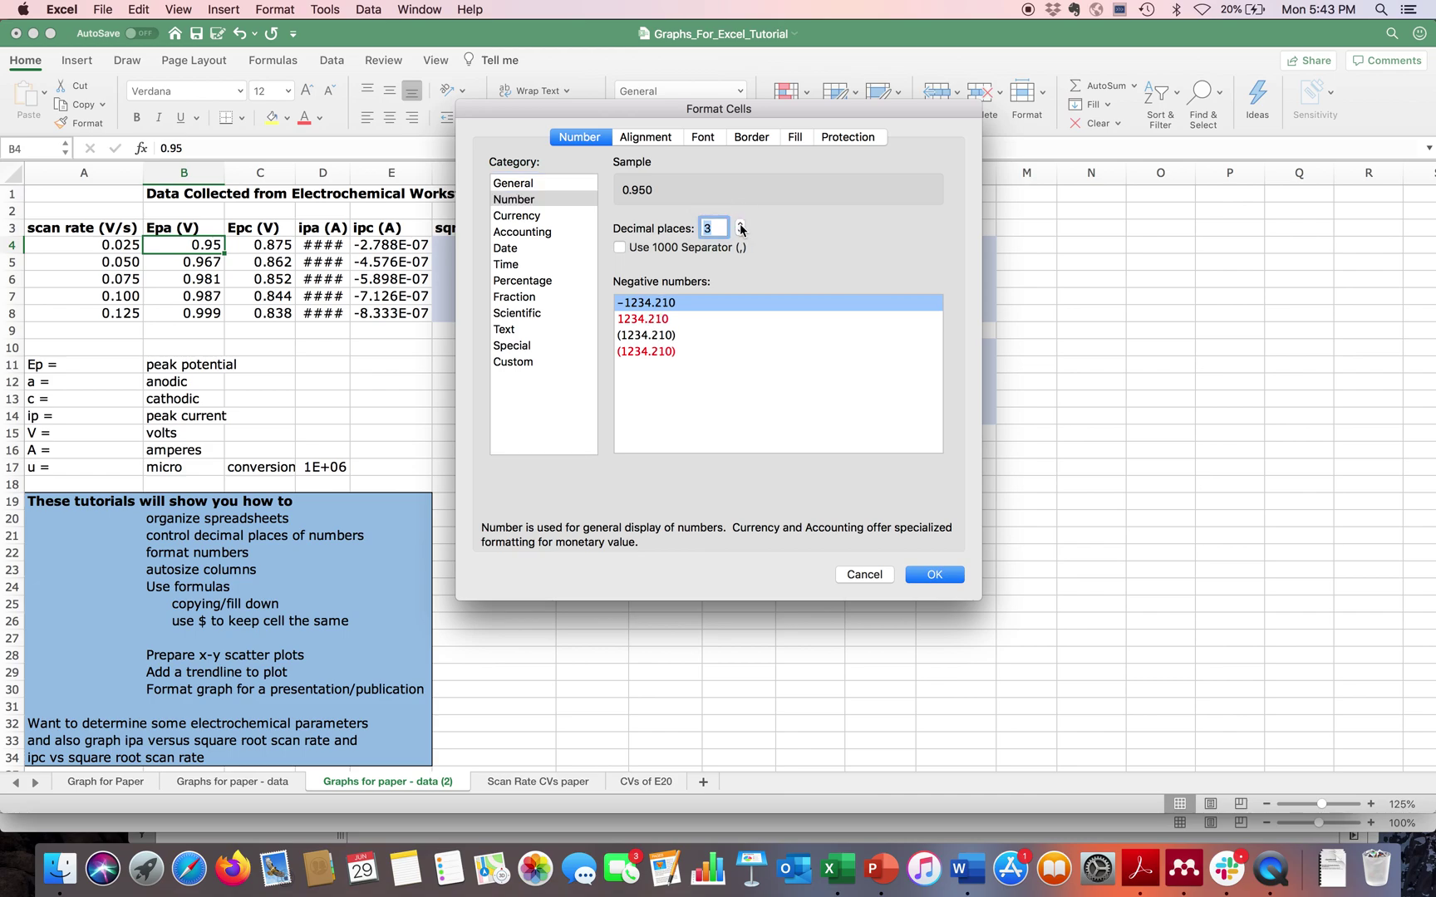
pyautogui.click(939, 575)
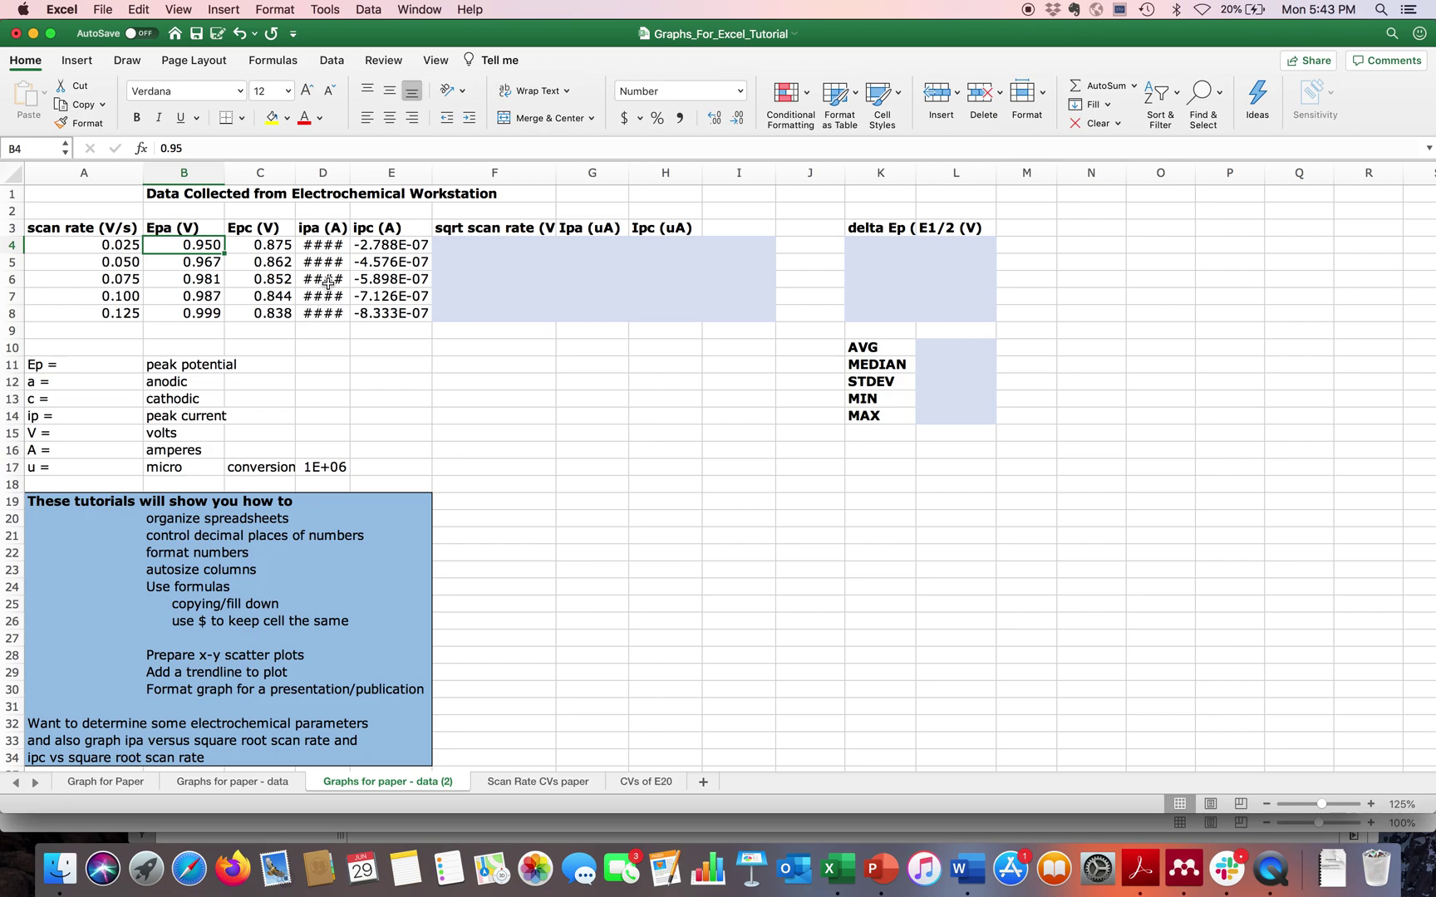
# - Widen column D enough to display the ipa (A) values in full
pyautogui.moveTo(350, 175); pyautogui.dragTo(373, 174)
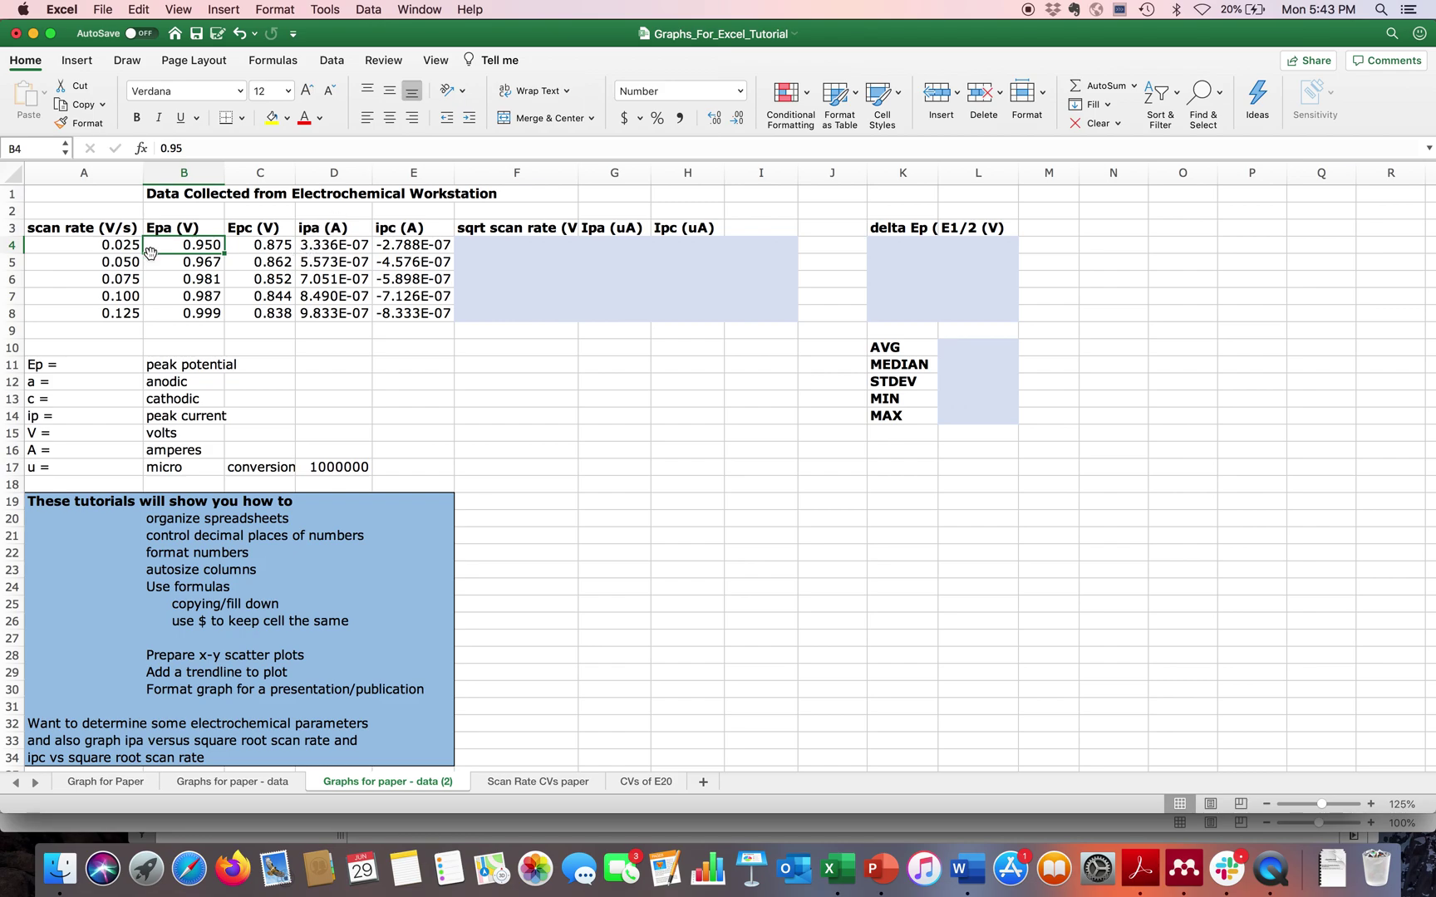
pyautogui.click(118, 247)
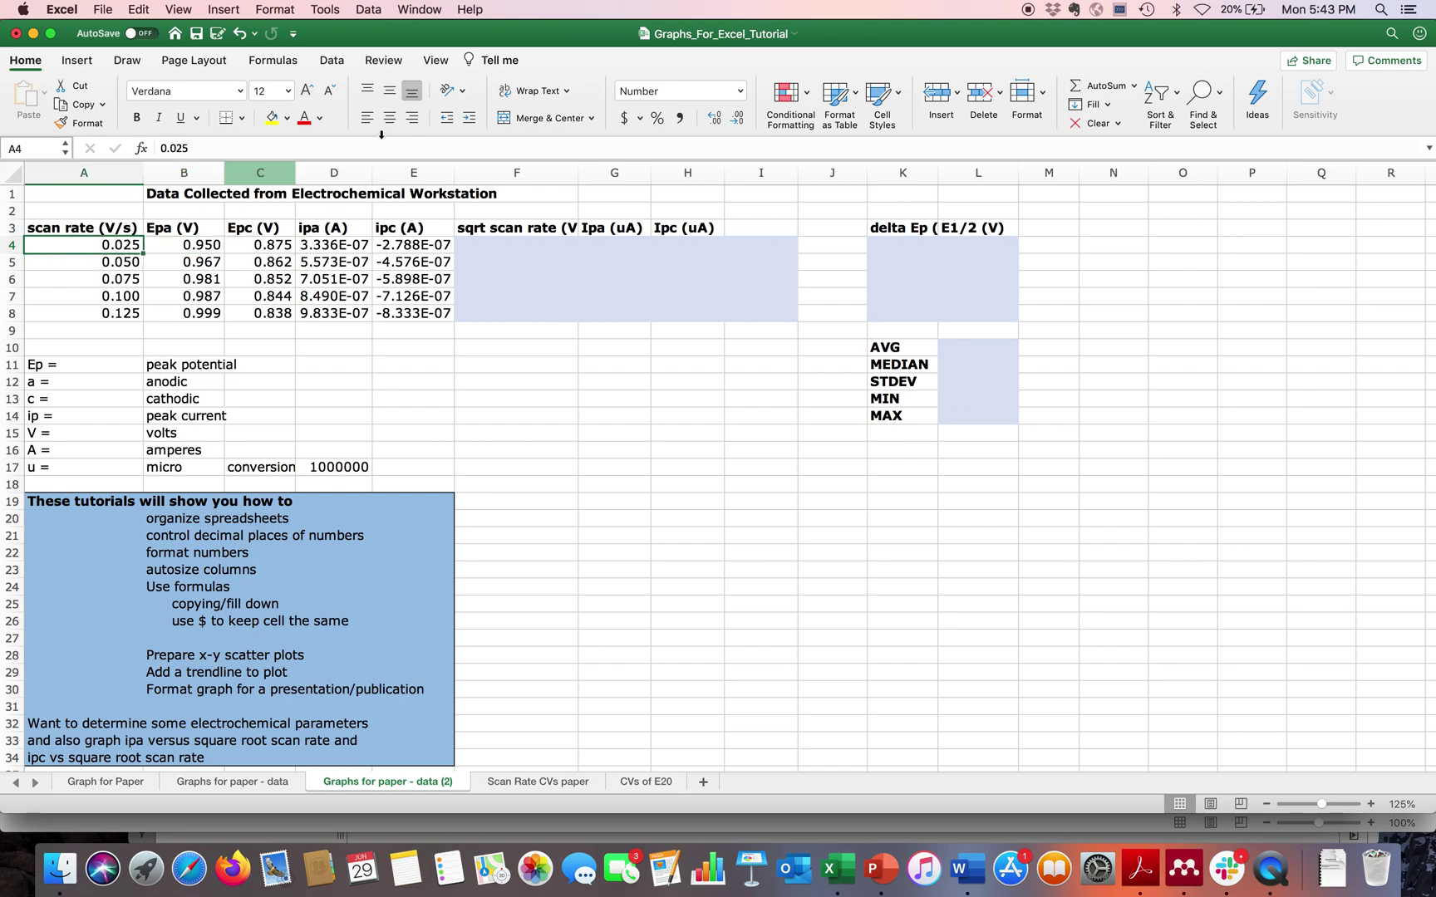
pyautogui.click(277, 277)
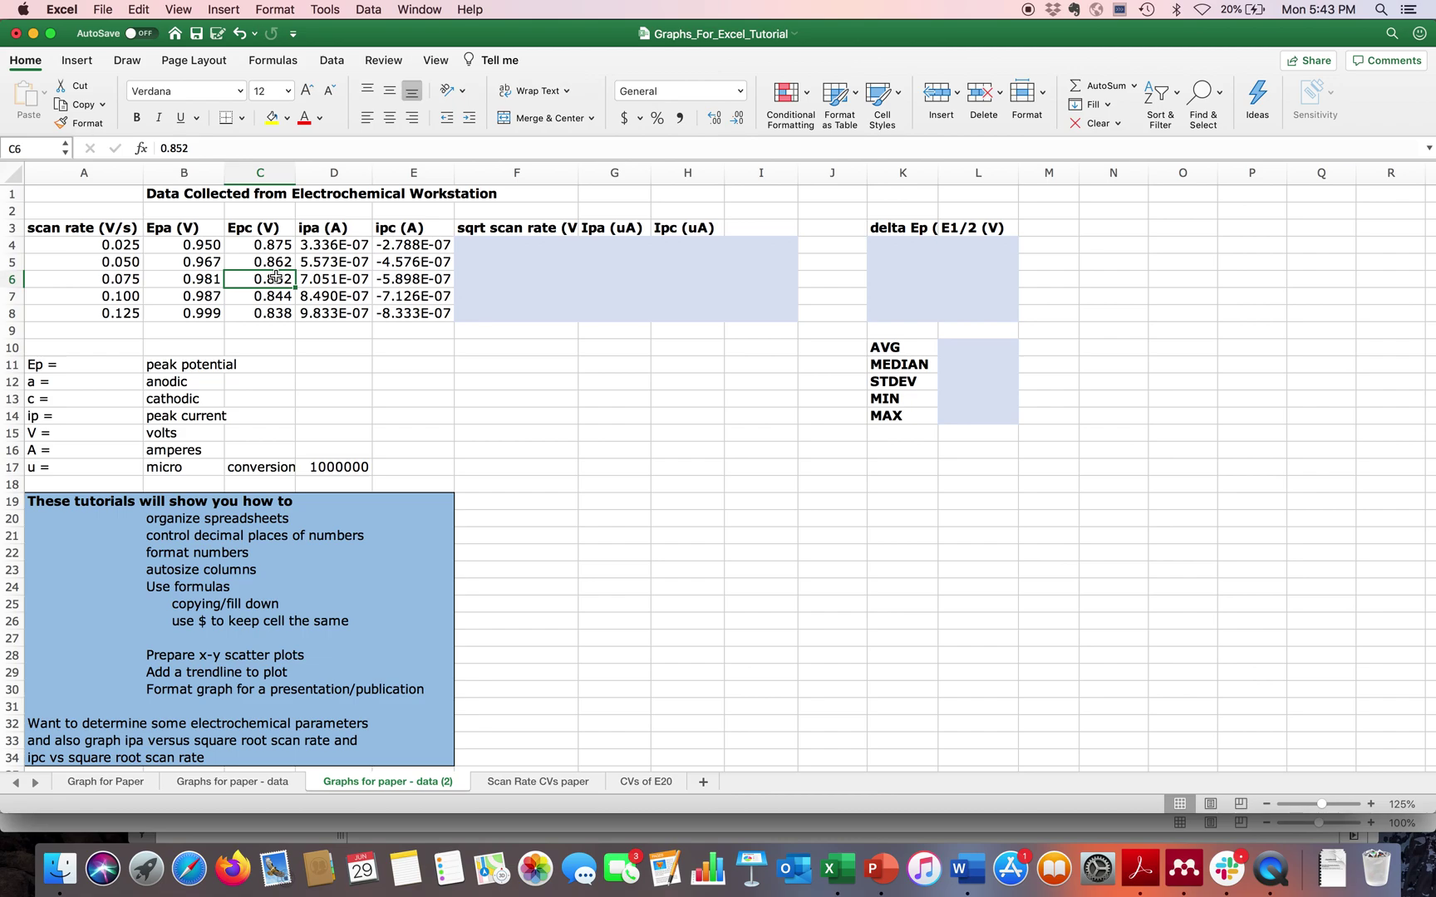
# - Inspect the number format settings of the ipa value in D4 without changing them
pyautogui.click(324, 245)
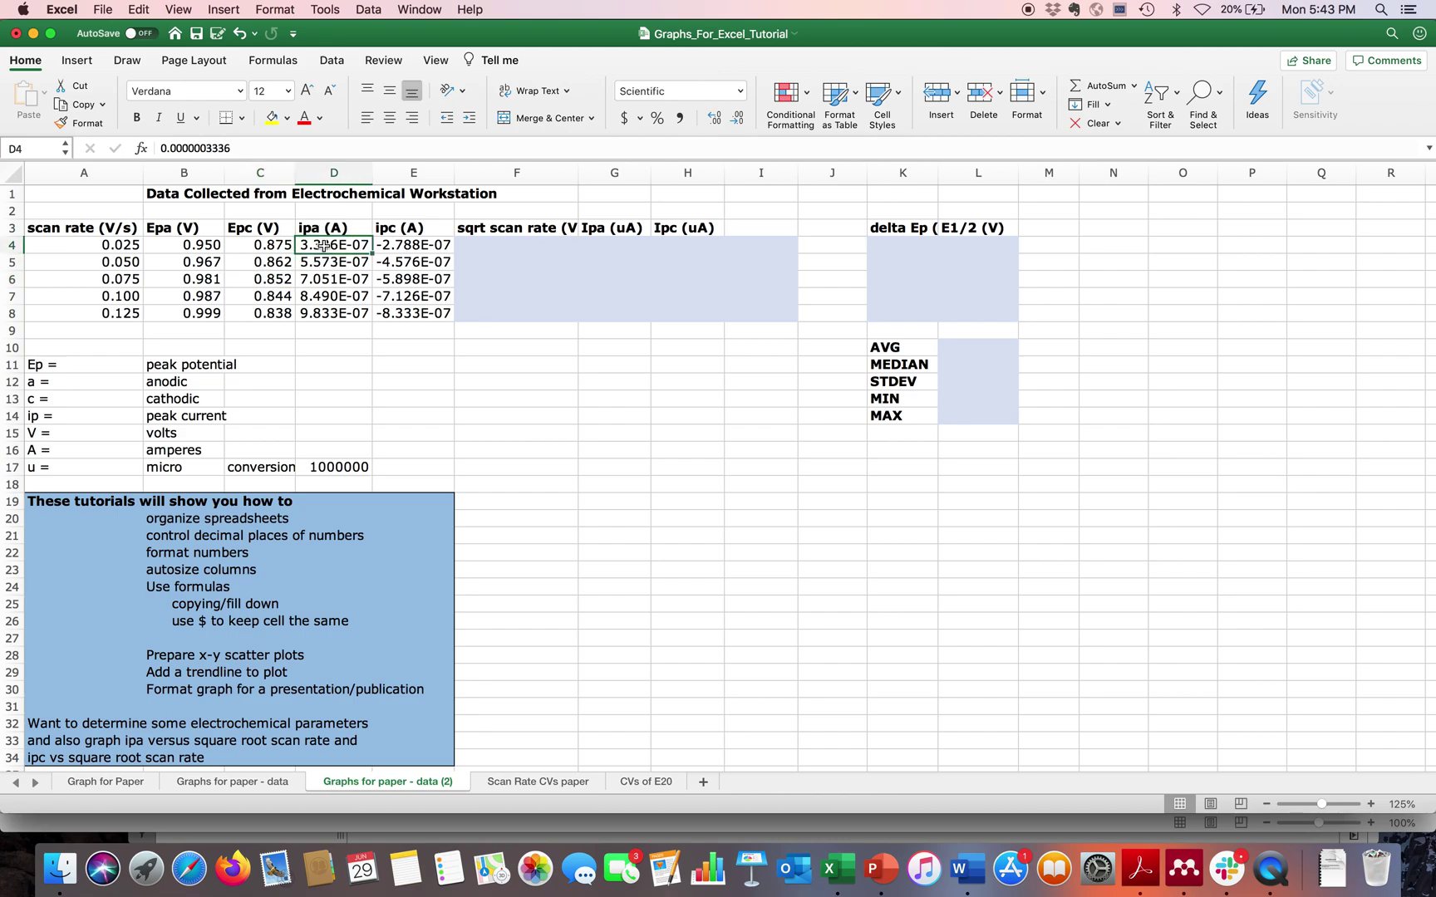
pyautogui.click(741, 93)
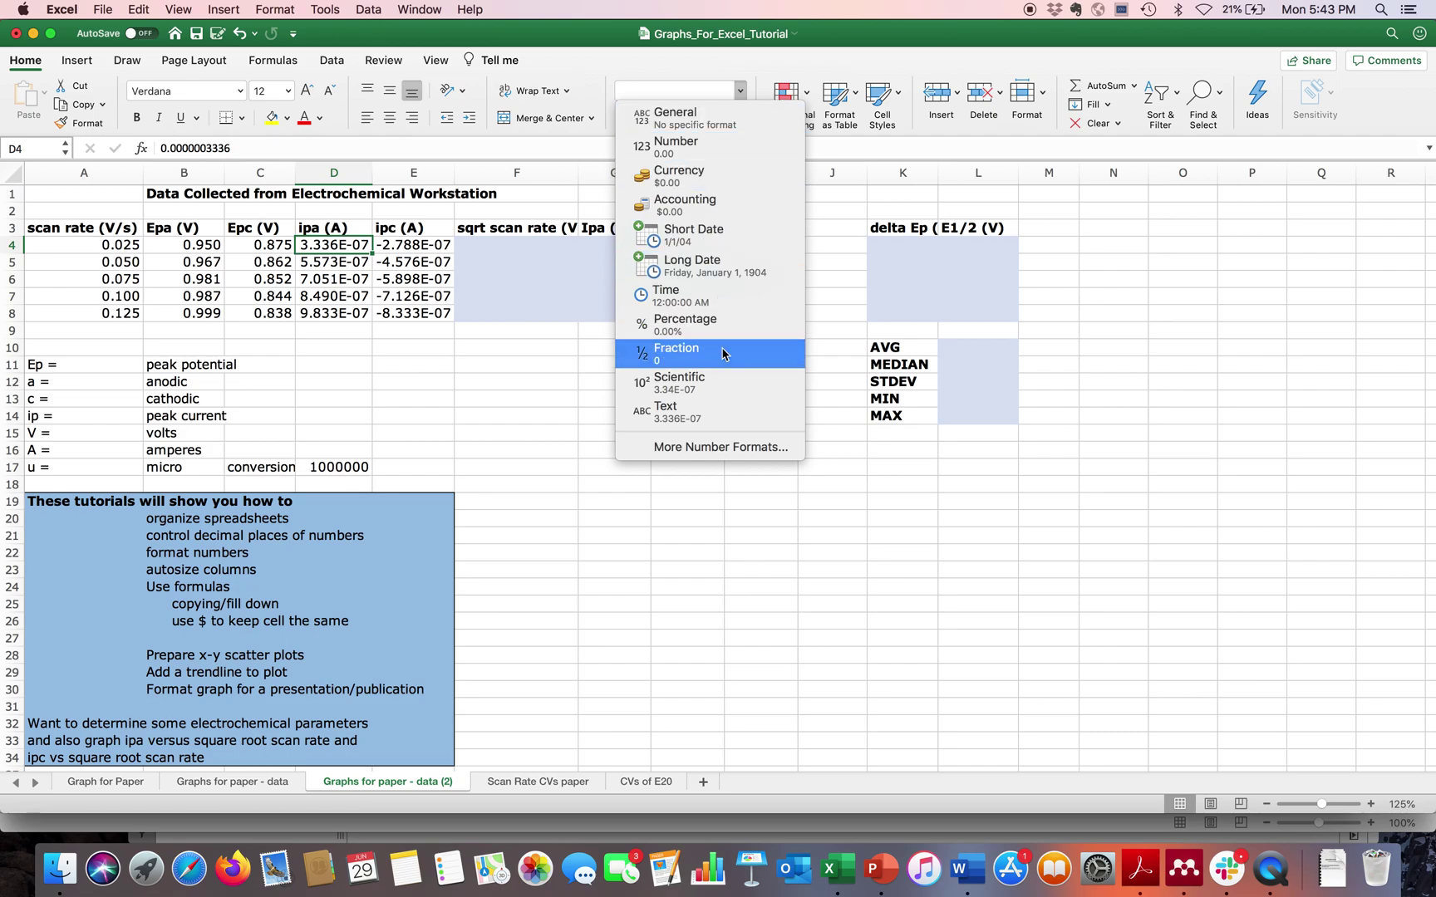
pyautogui.click(732, 61)
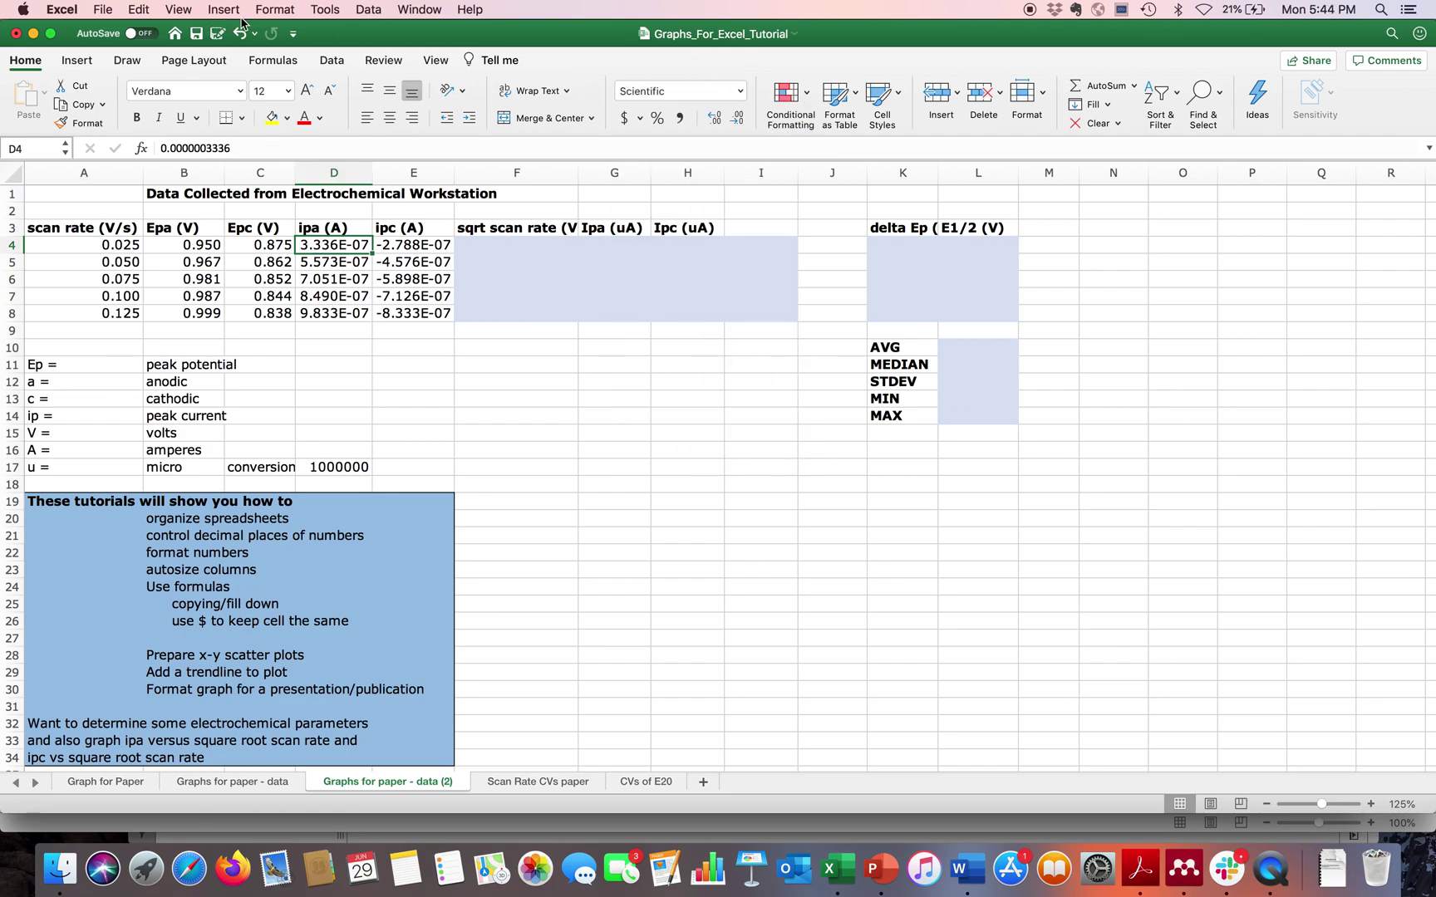
pyautogui.click(275, 9)
pyautogui.click(283, 30)
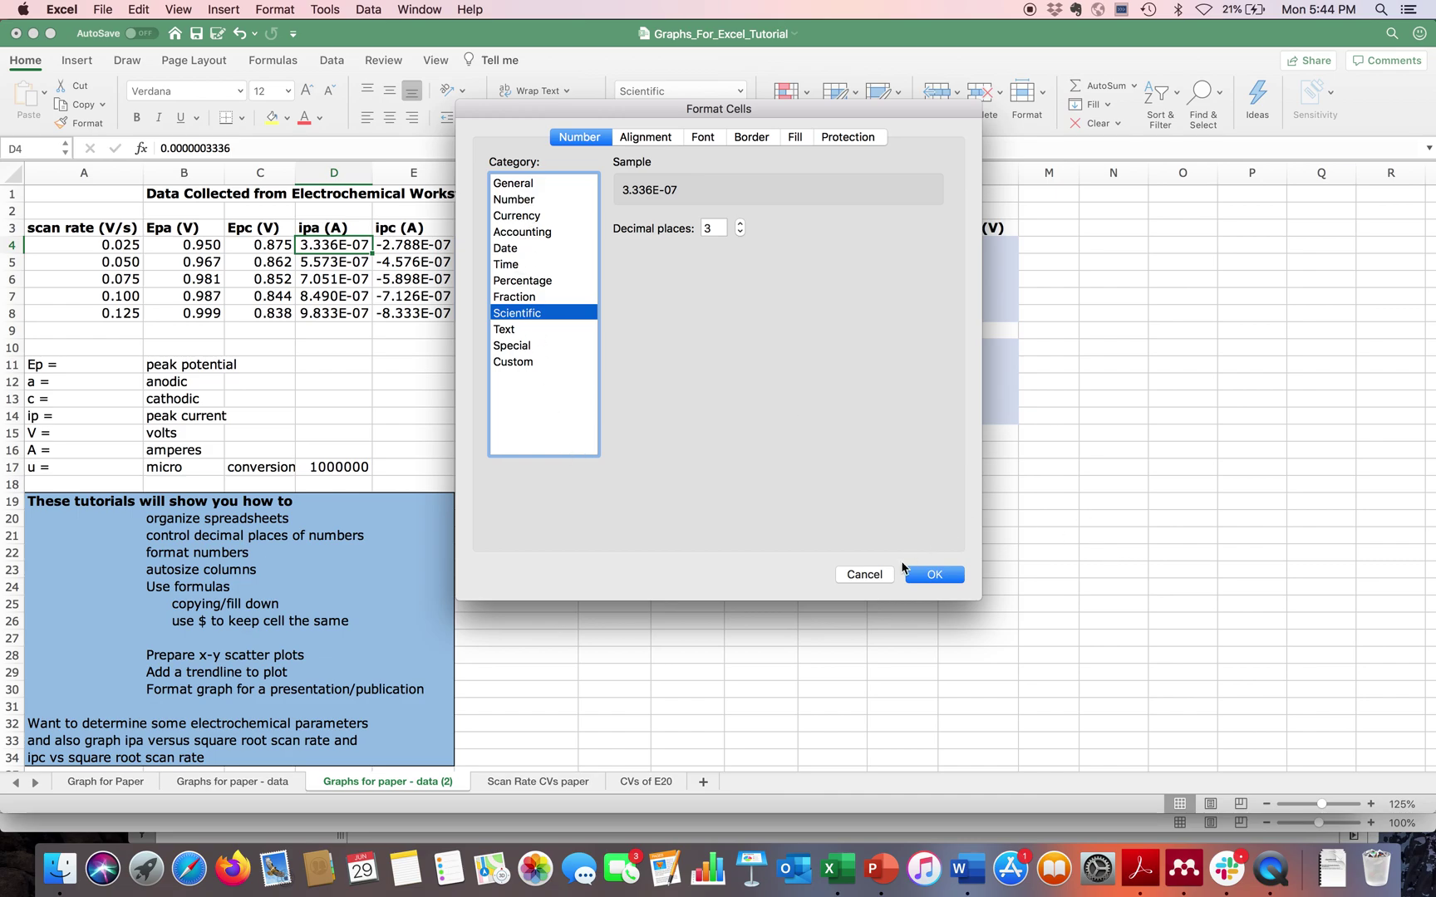
pyautogui.click(868, 573)
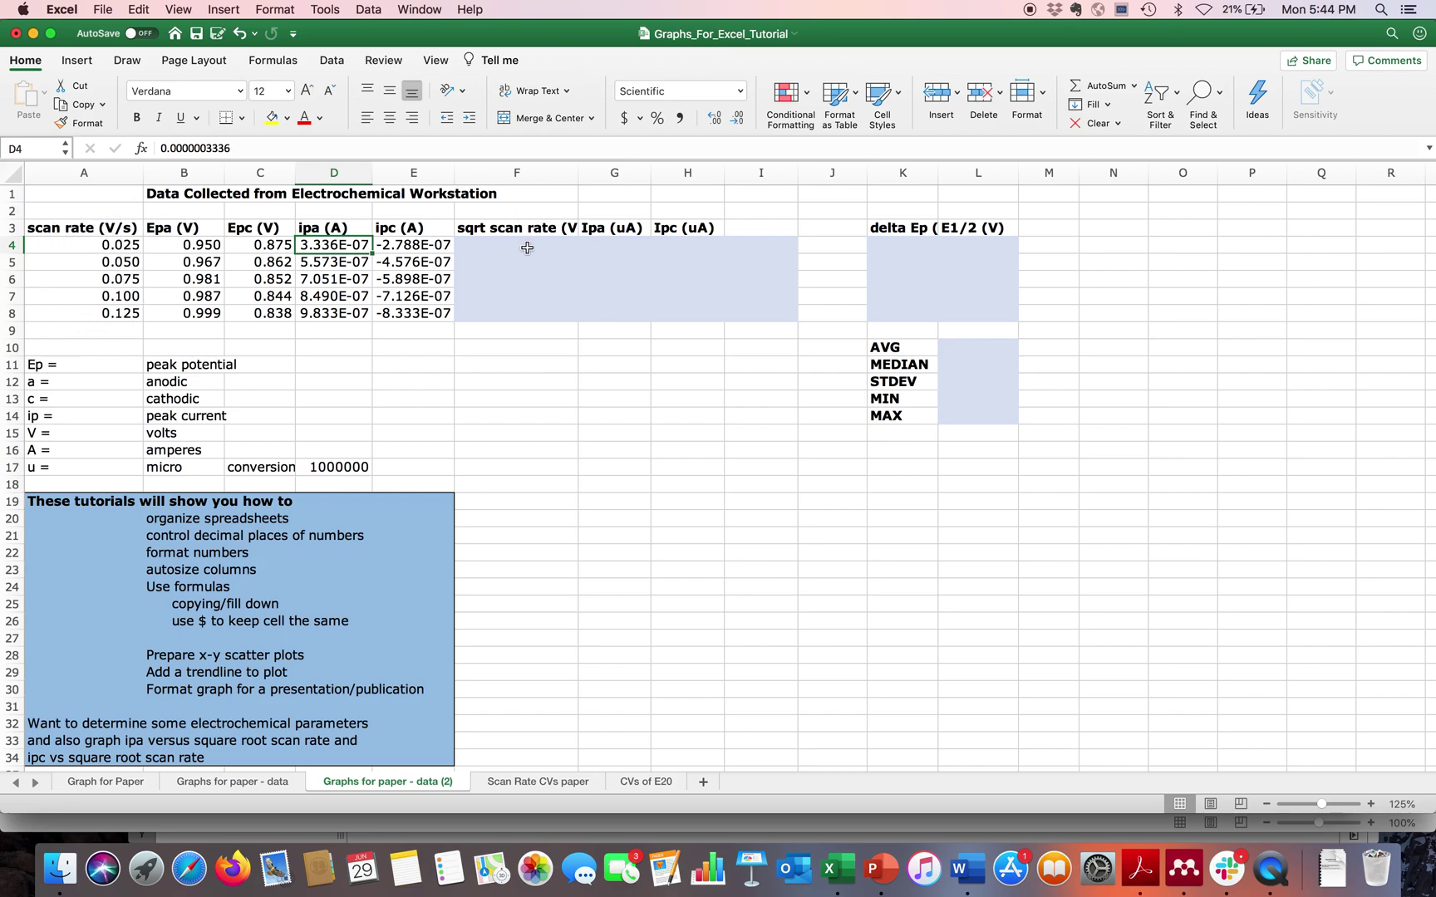
# - Autofit column F to its contents and enclose "scan rate (V/s)" in parentheses after "sqrt" in the F3 header
pyautogui.doubleClick(578, 171)
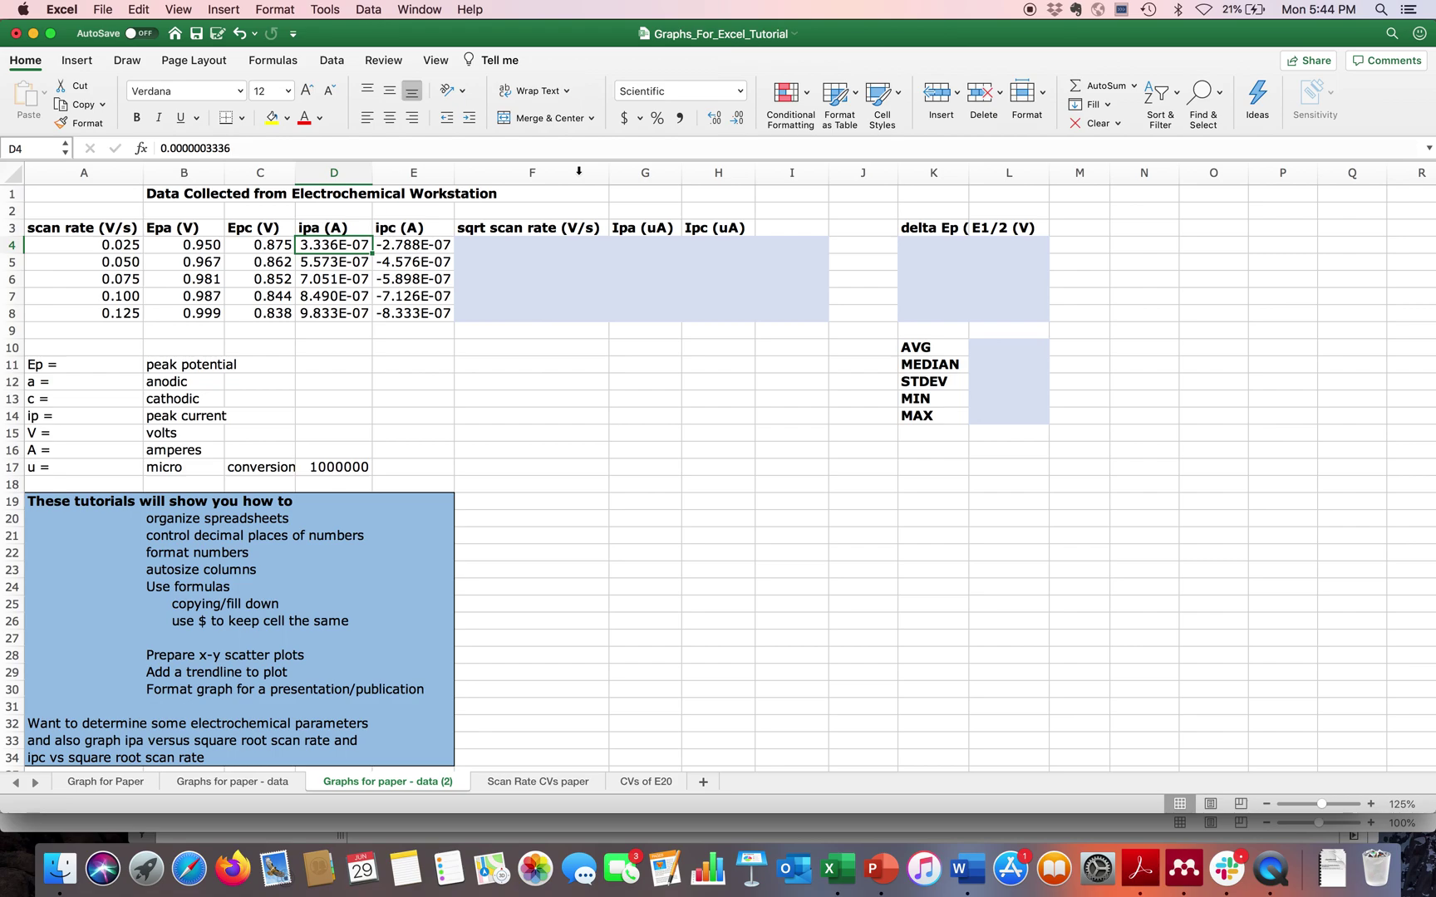
pyautogui.click(517, 246)
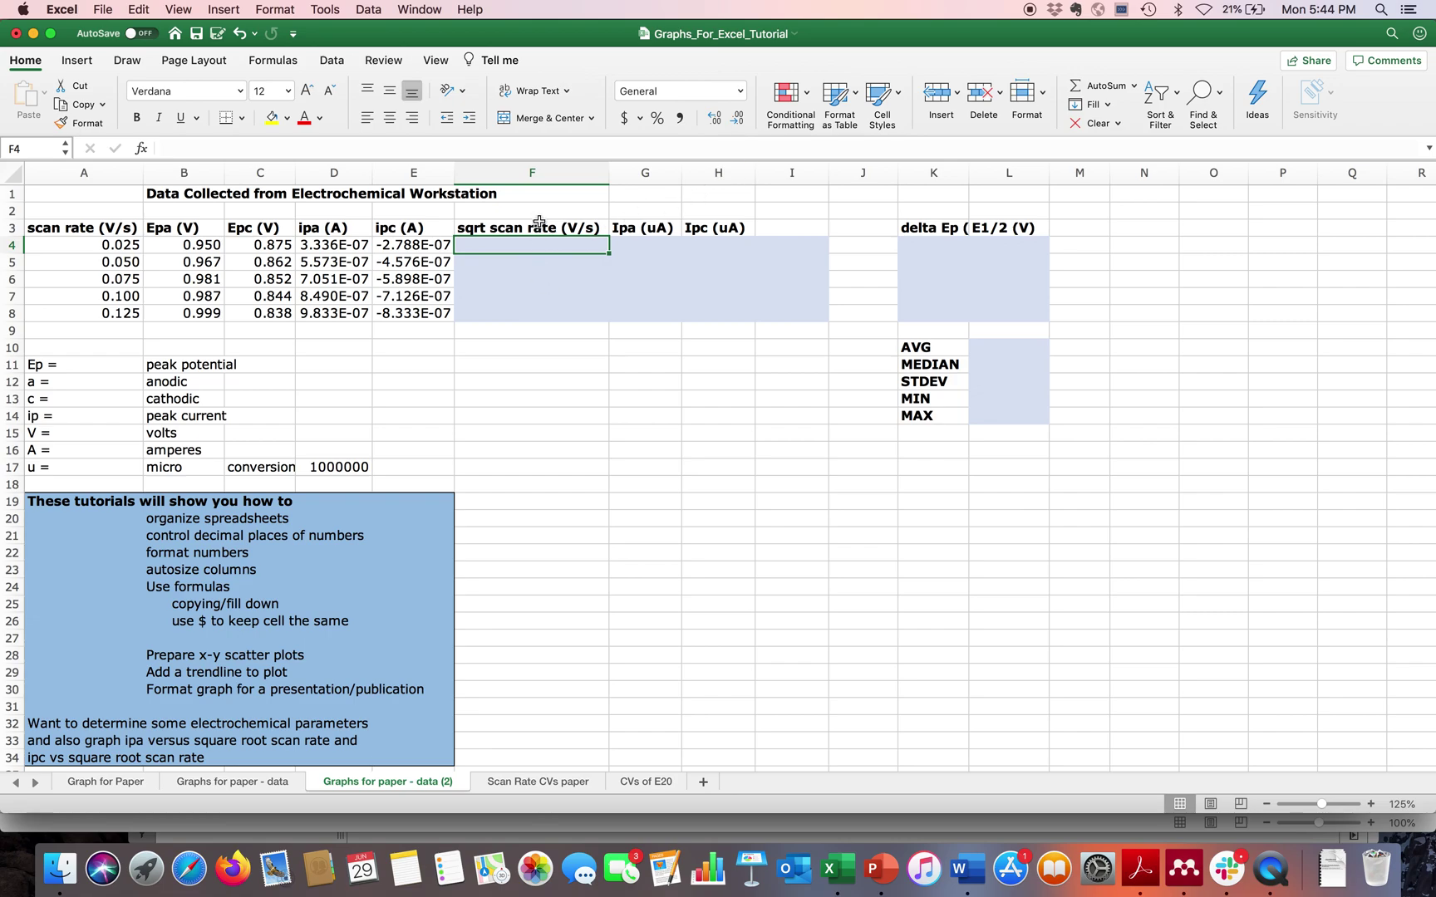
pyautogui.click(476, 232)
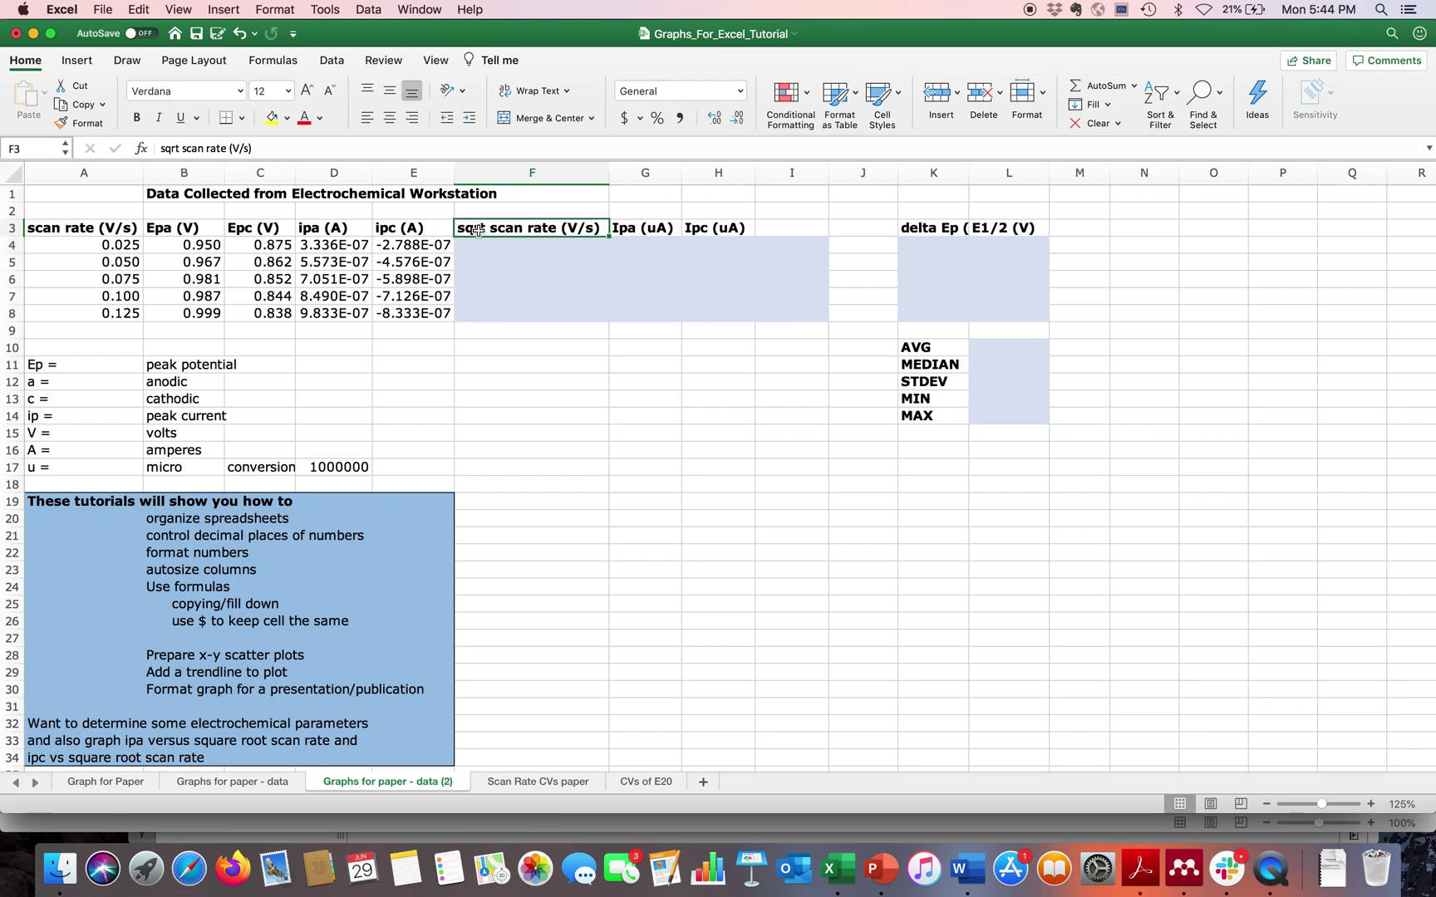
pyautogui.click(181, 147)
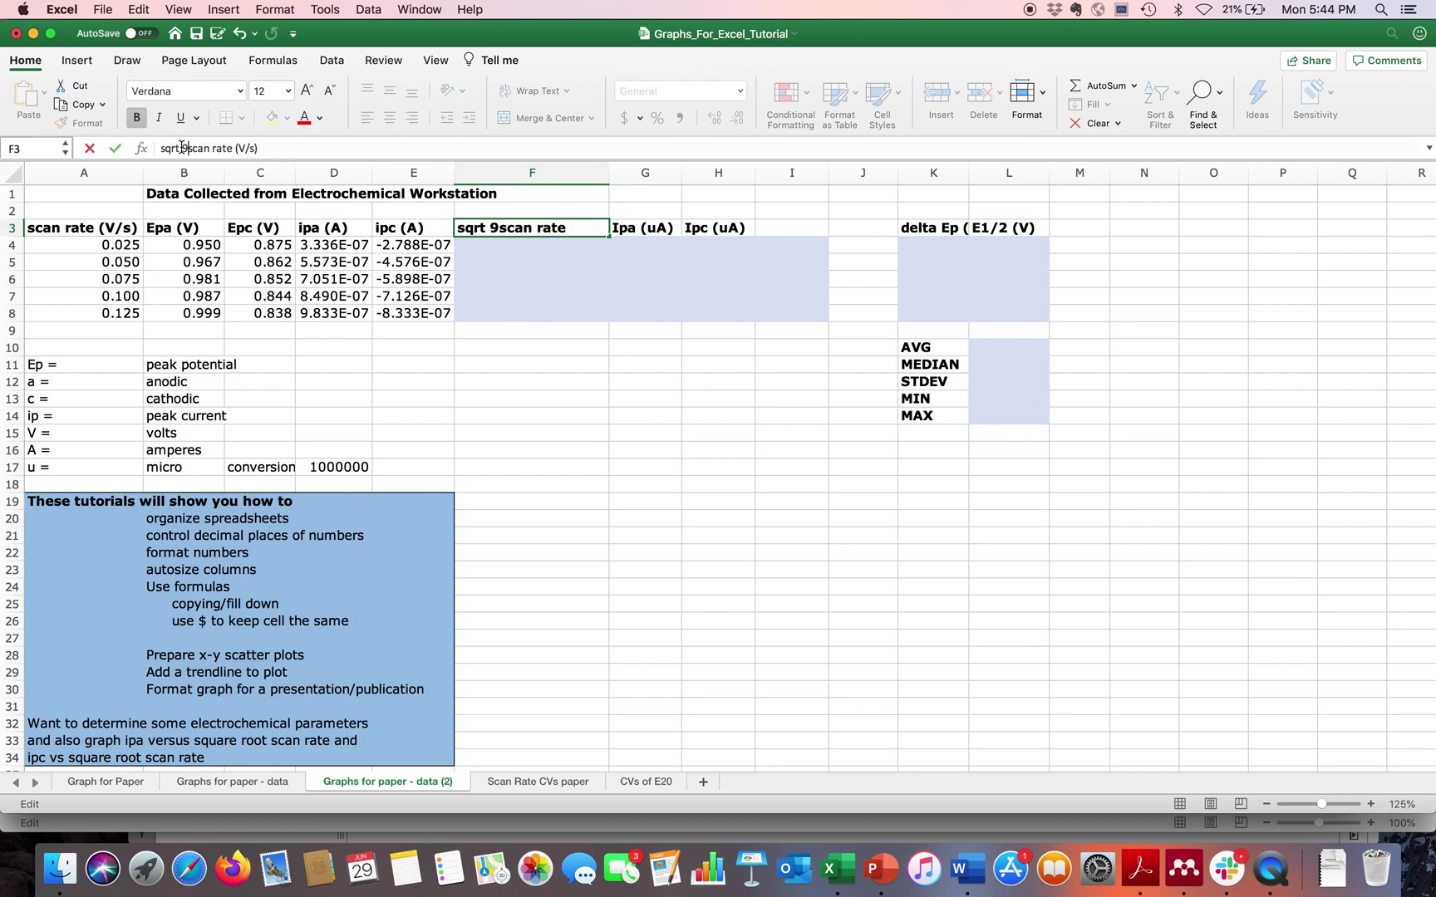
pyautogui.write('(V/s')
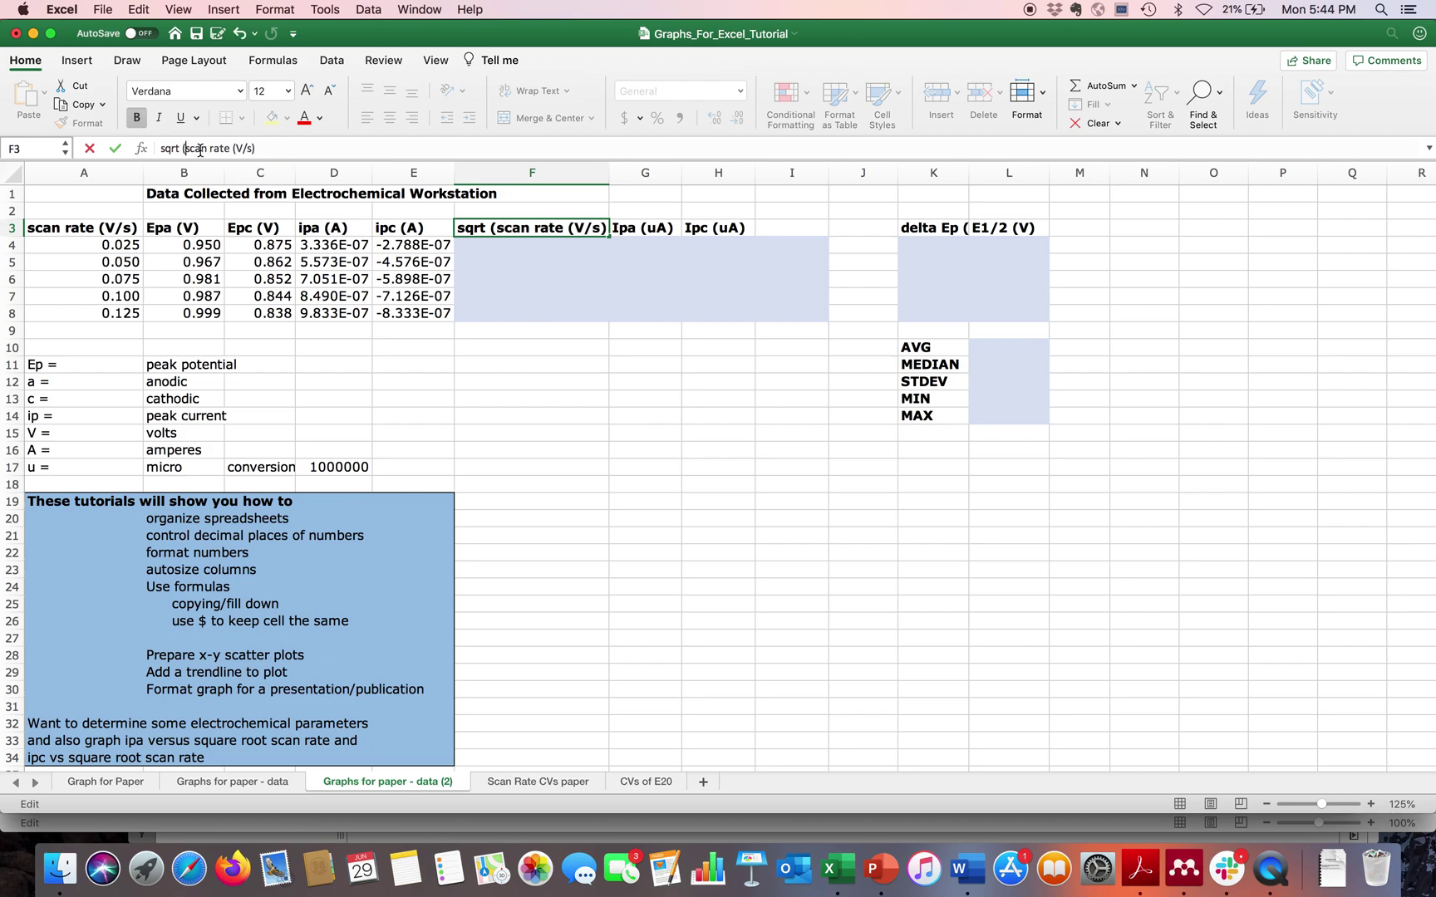
pyautogui.write(')')
pyautogui.press('Return')
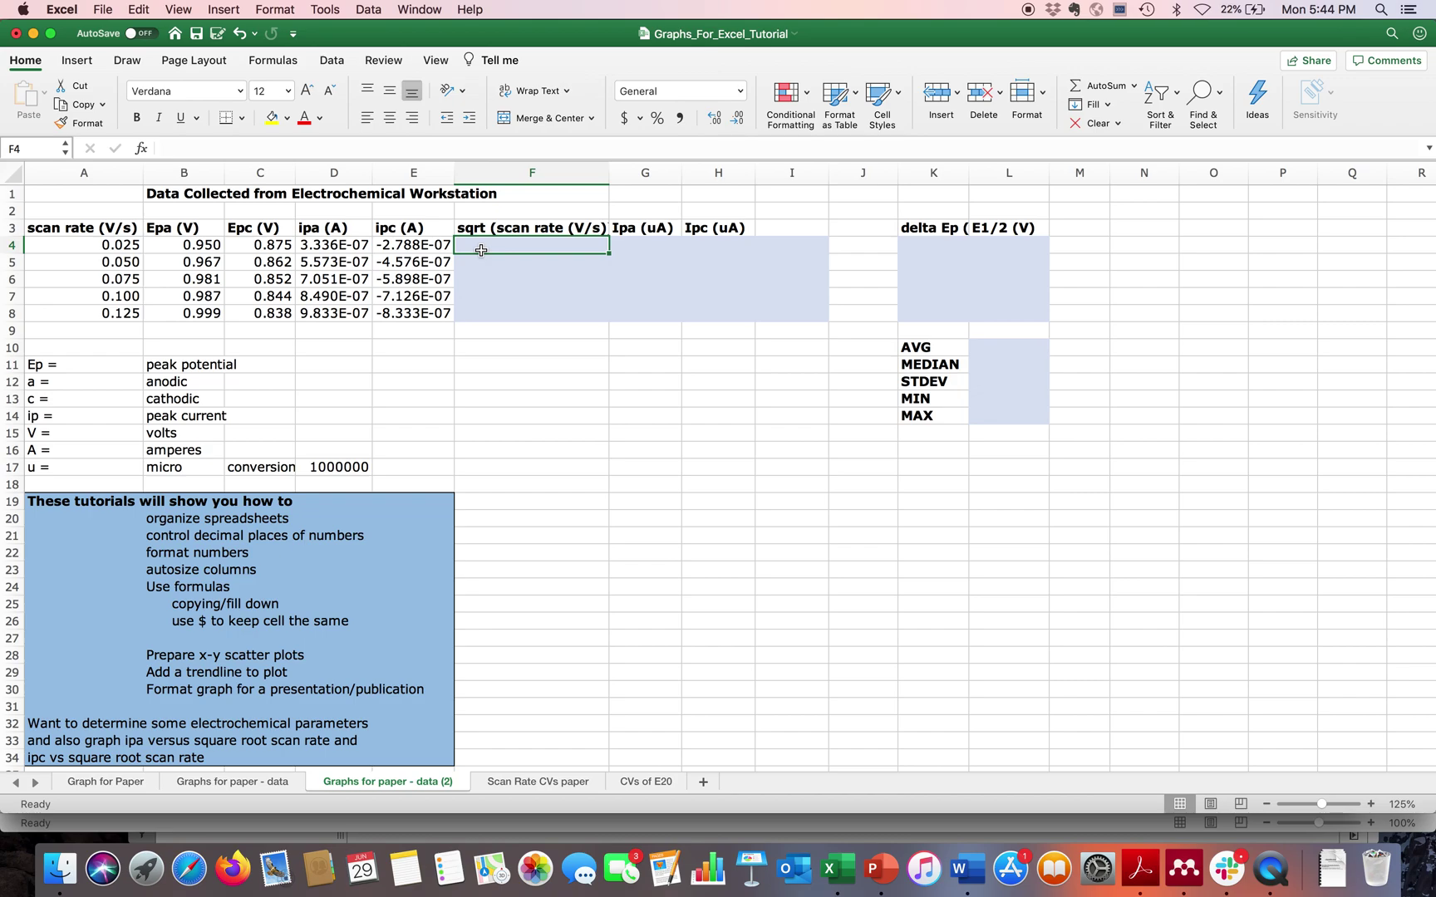
# - Enter the formula =SQRT(A4) in F4 and fill it down through F8
pyautogui.write('=')
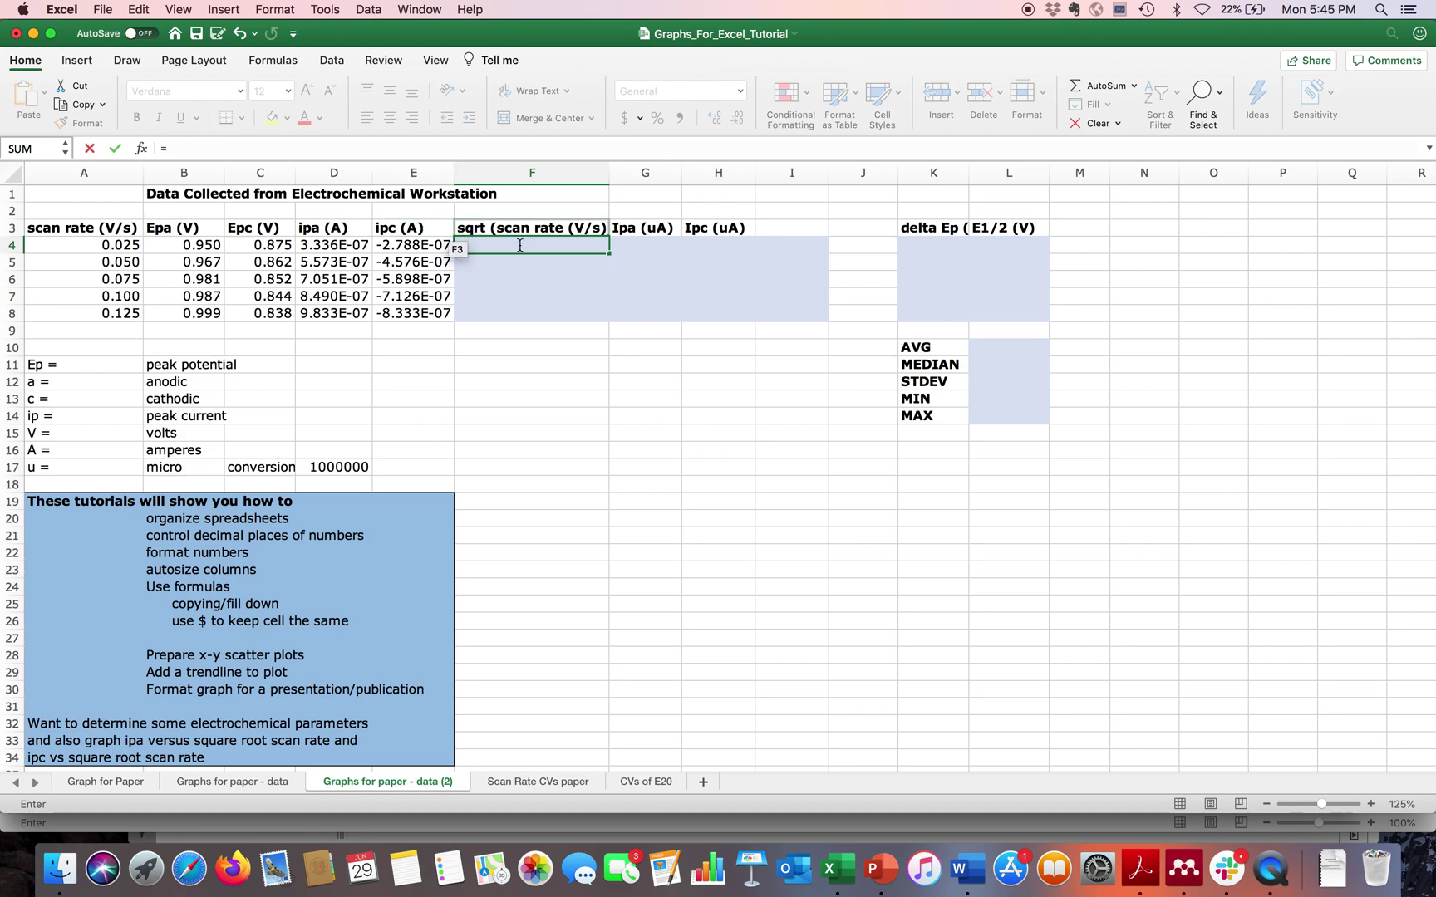
pyautogui.write('sqrt')
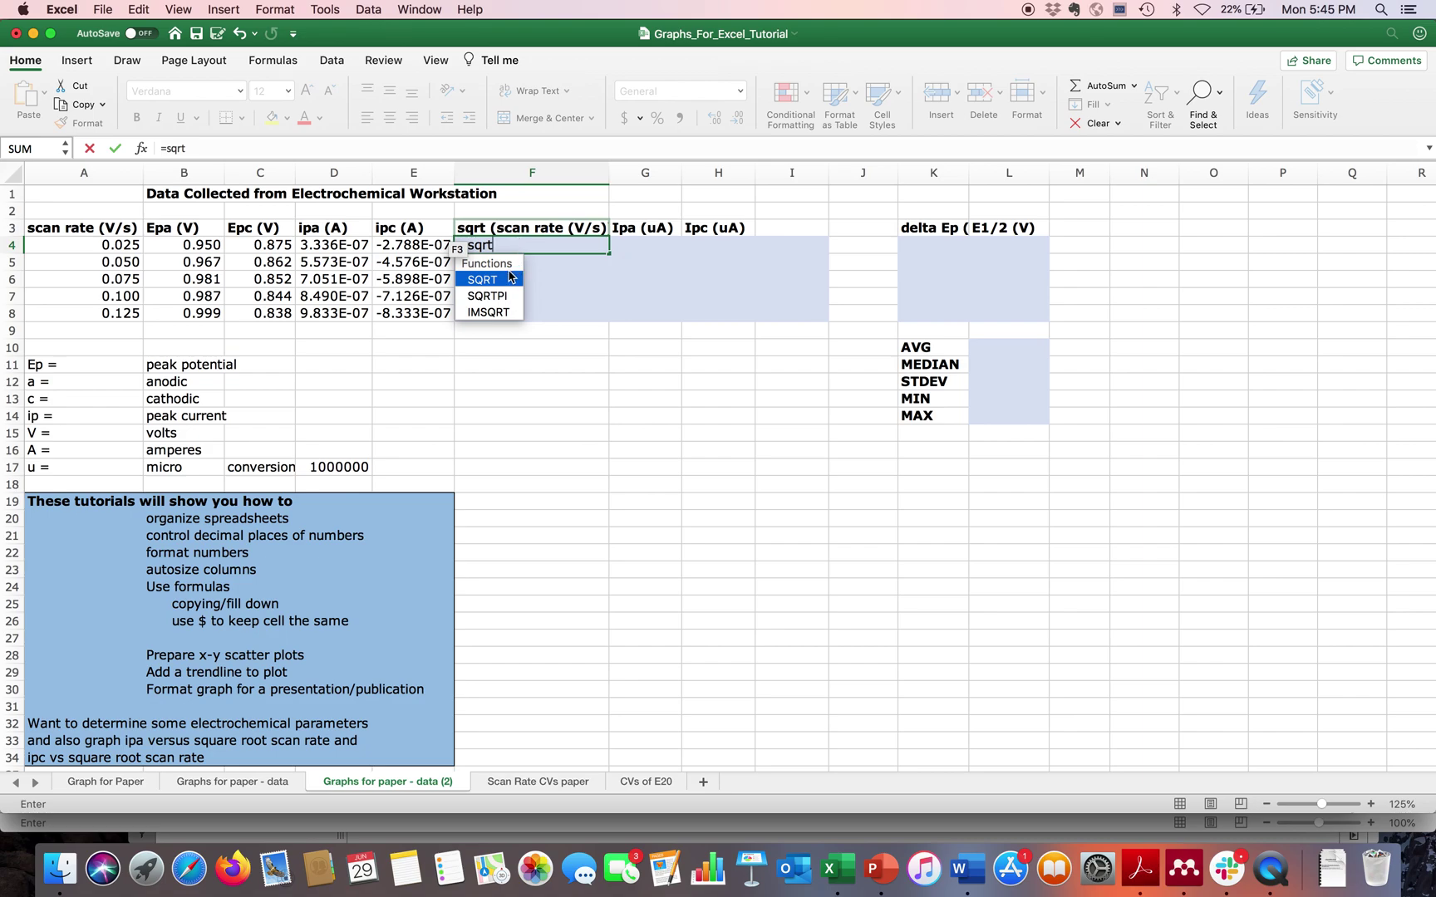
pyautogui.doubleClick(484, 280)
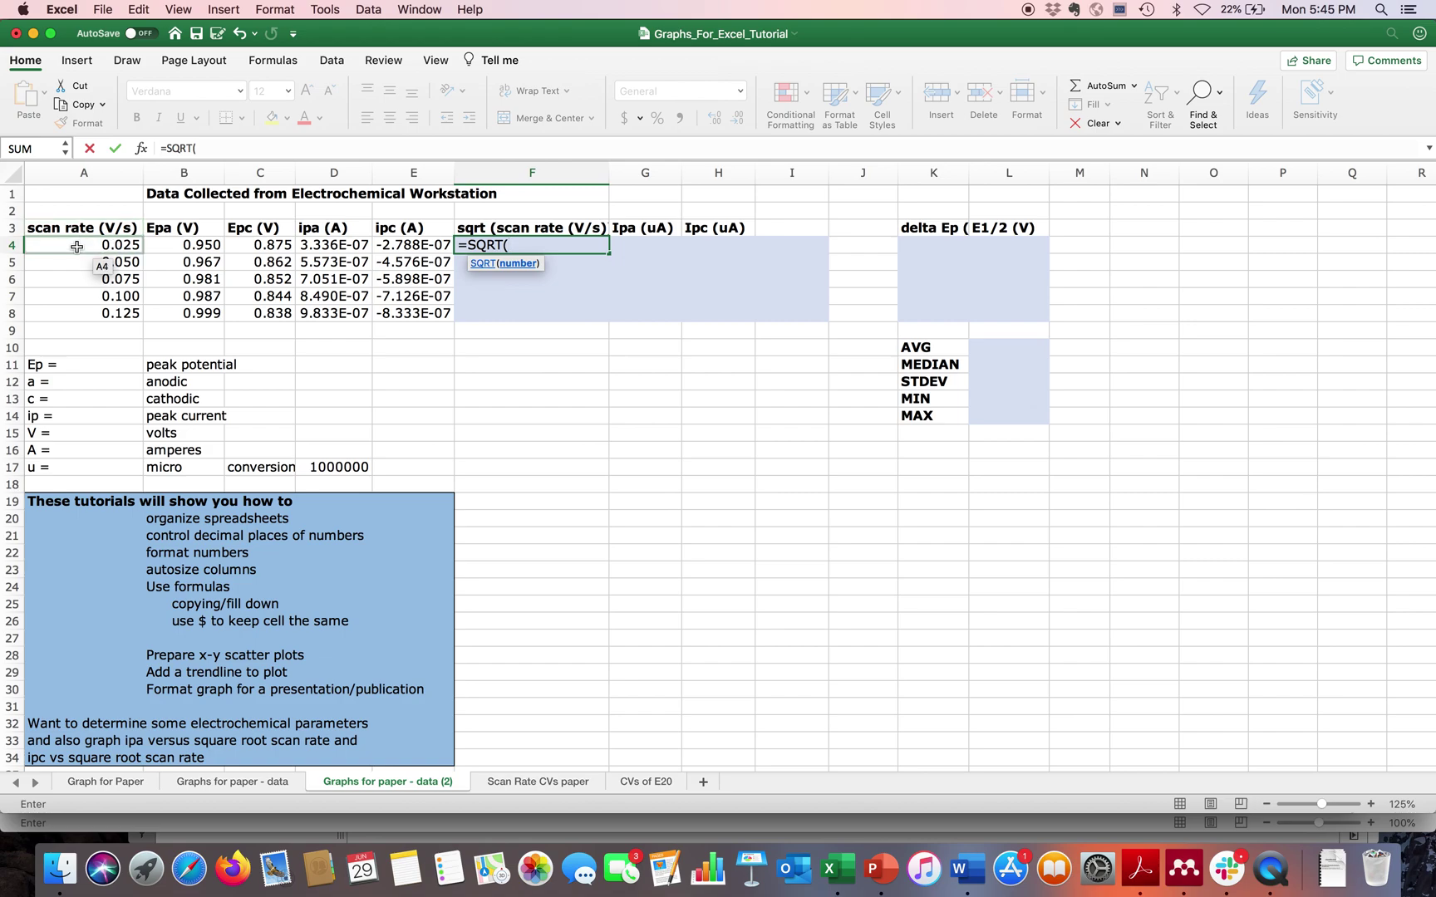
pyautogui.click(76, 247)
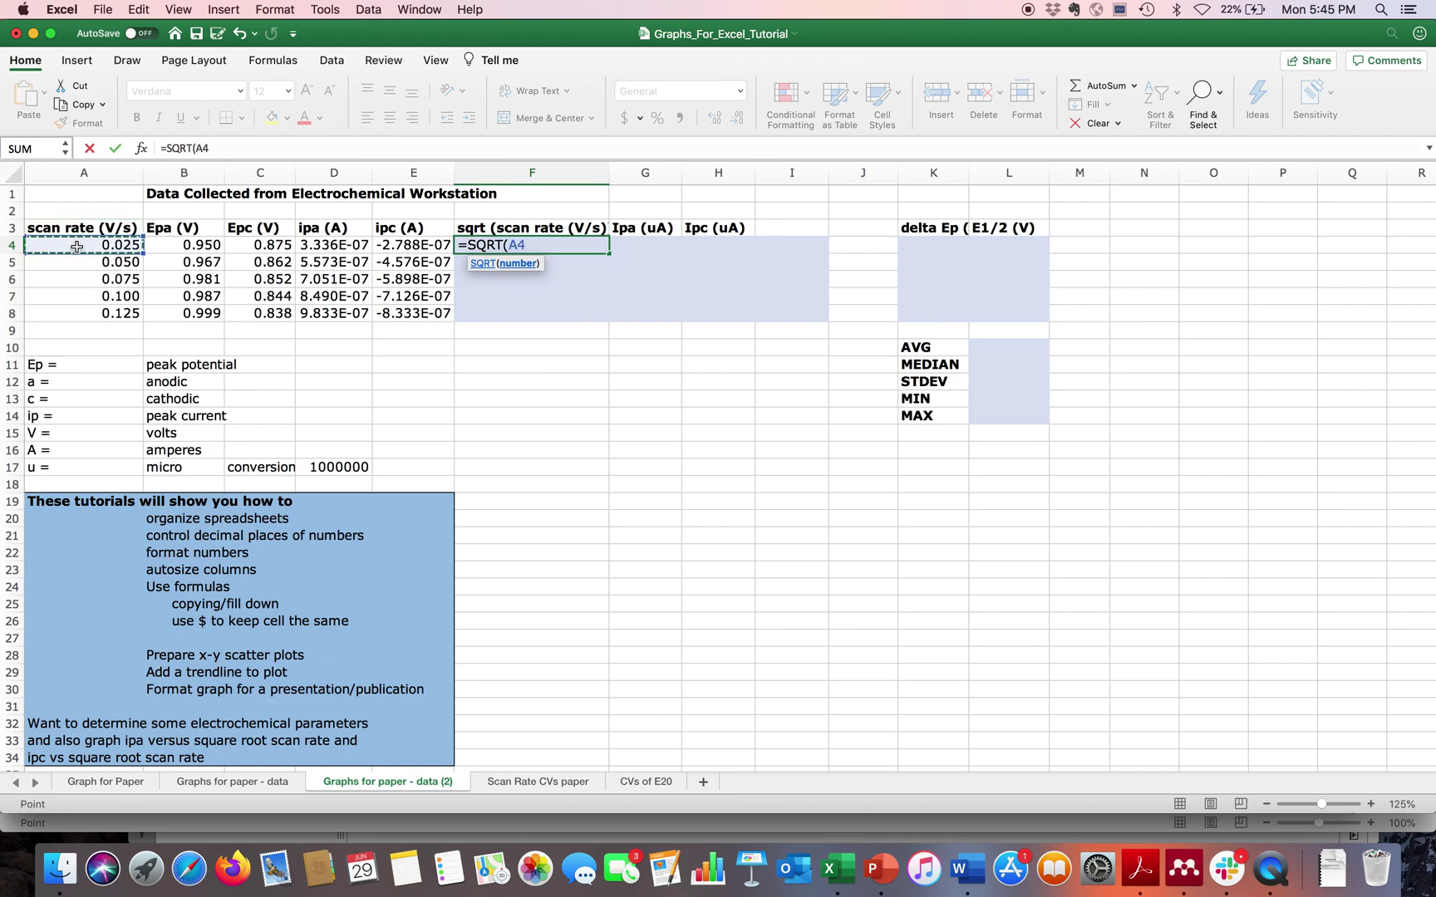
pyautogui.write(')')
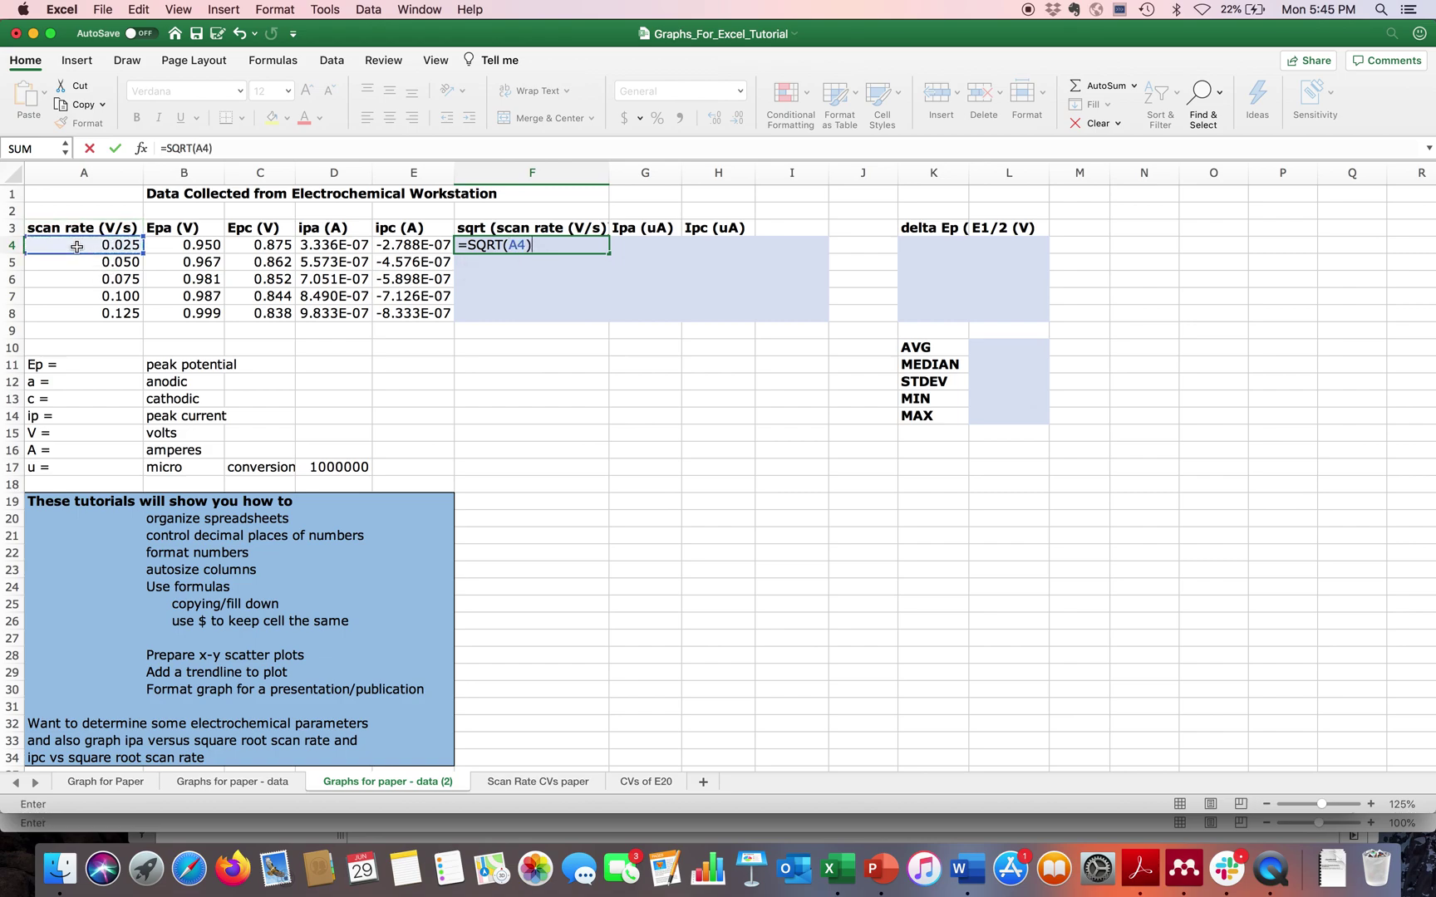
pyautogui.press('Return')
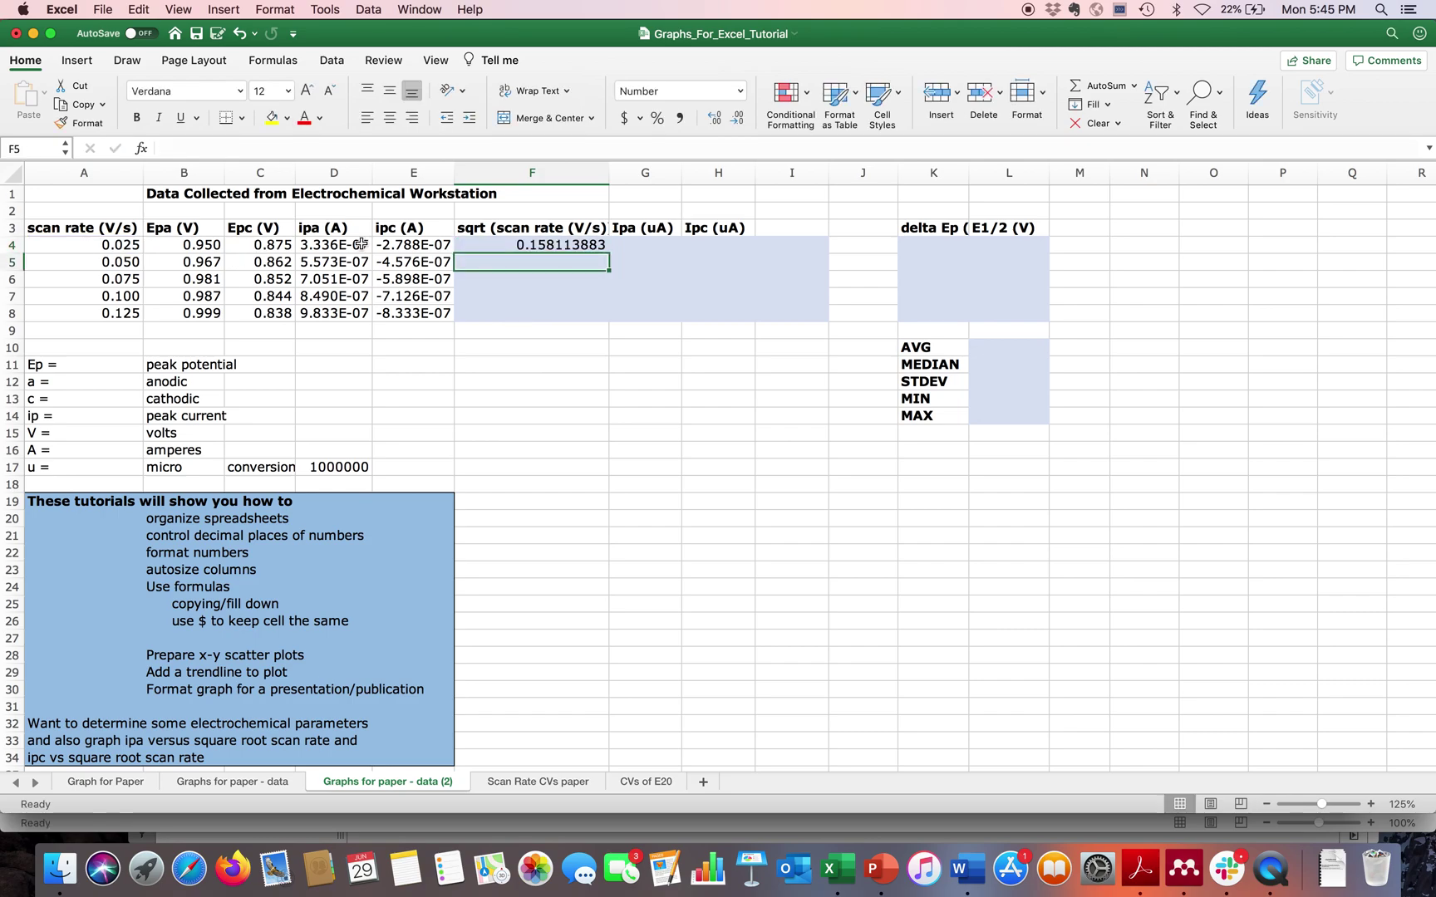
pyautogui.click(571, 244)
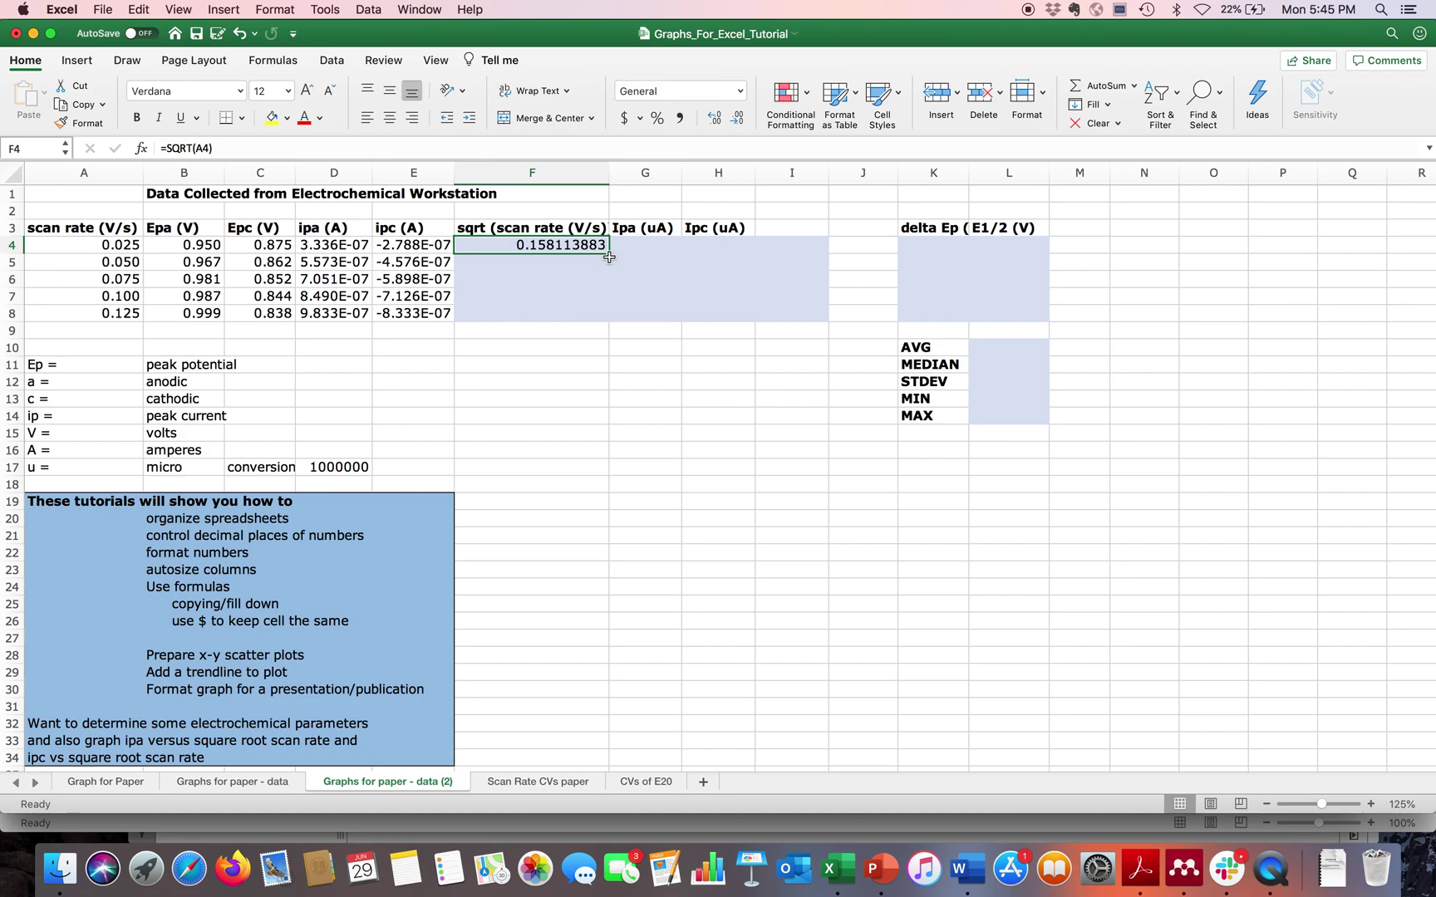
pyautogui.moveTo(610, 254); pyautogui.dragTo(606, 321)
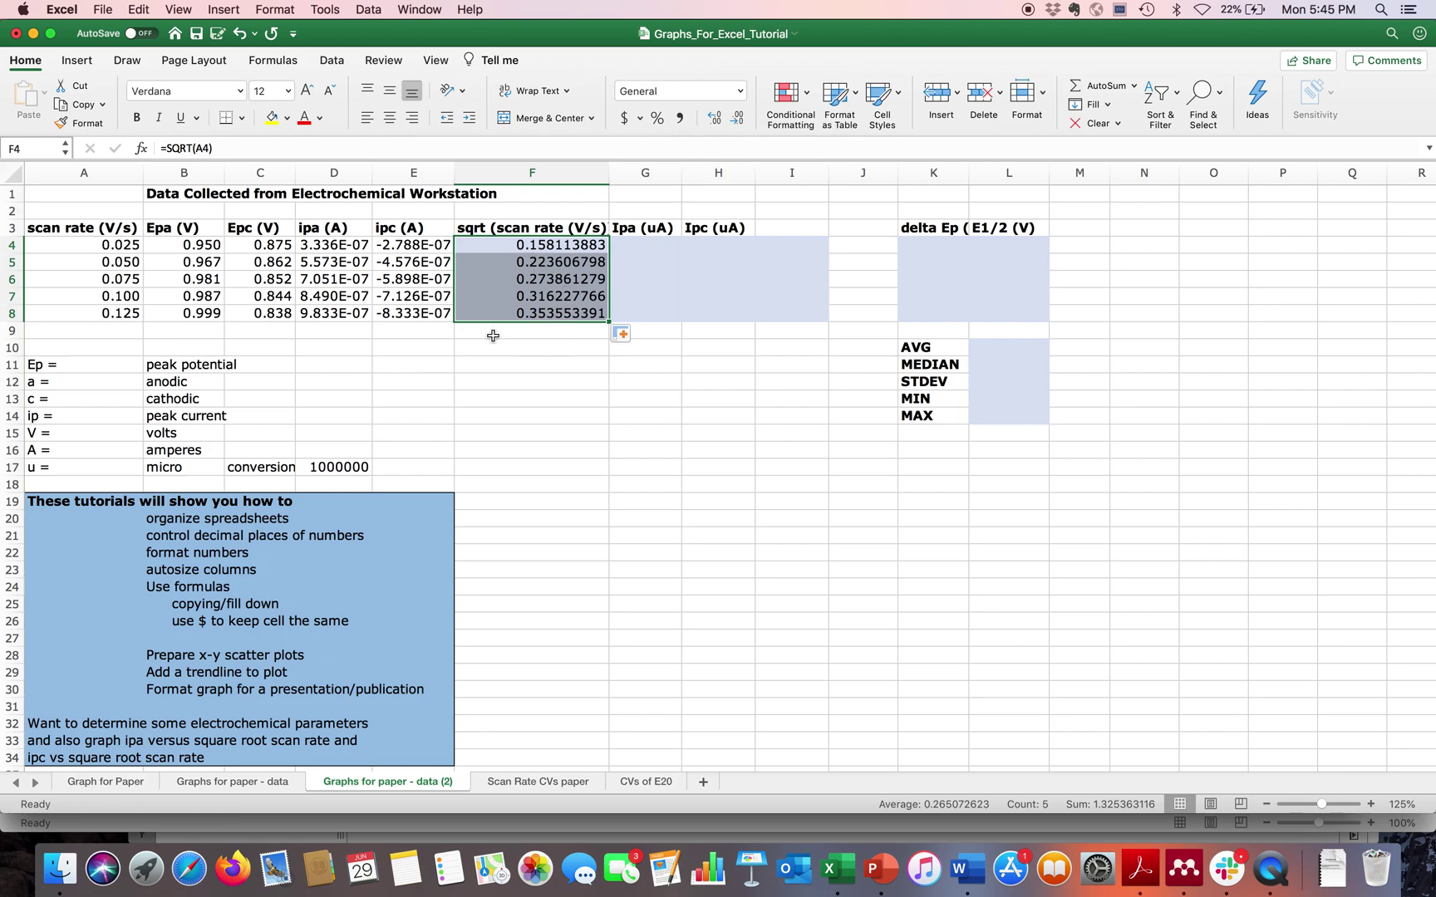
# - Reduce the square root values in F4:F8 to three decimal places and check the copied formula in F6
pyautogui.click(740, 118)
pyautogui.click(739, 118)
pyautogui.click(740, 118)
pyautogui.click(740, 120)
pyautogui.click(740, 119)
pyautogui.click(741, 120)
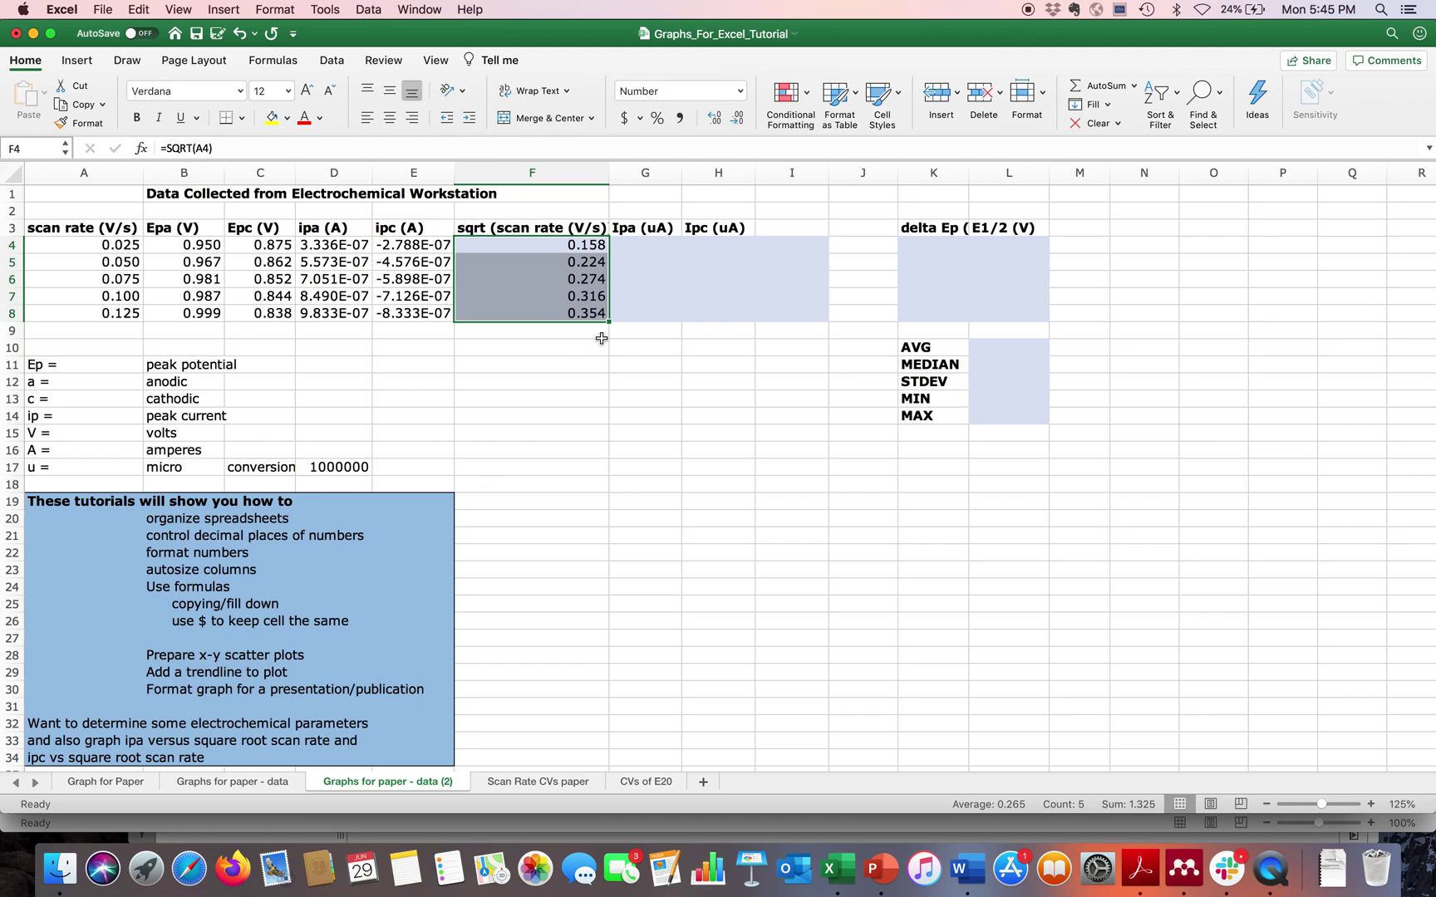
pyautogui.click(549, 277)
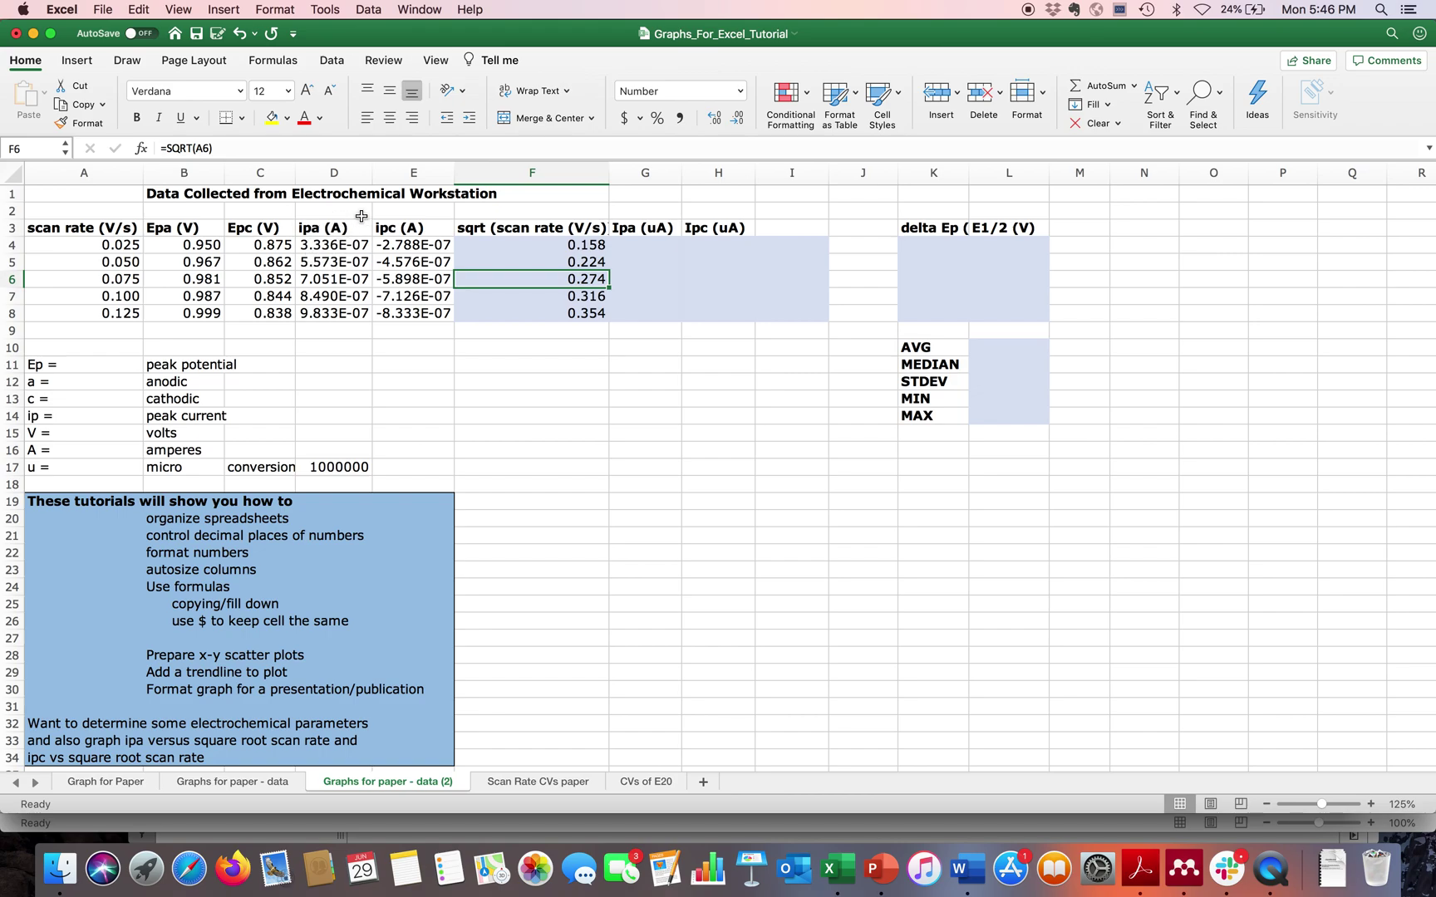
# - Enter the formula =D4*1000000 in G4 to convert the first ipa value to microamperes
pyautogui.click(648, 244)
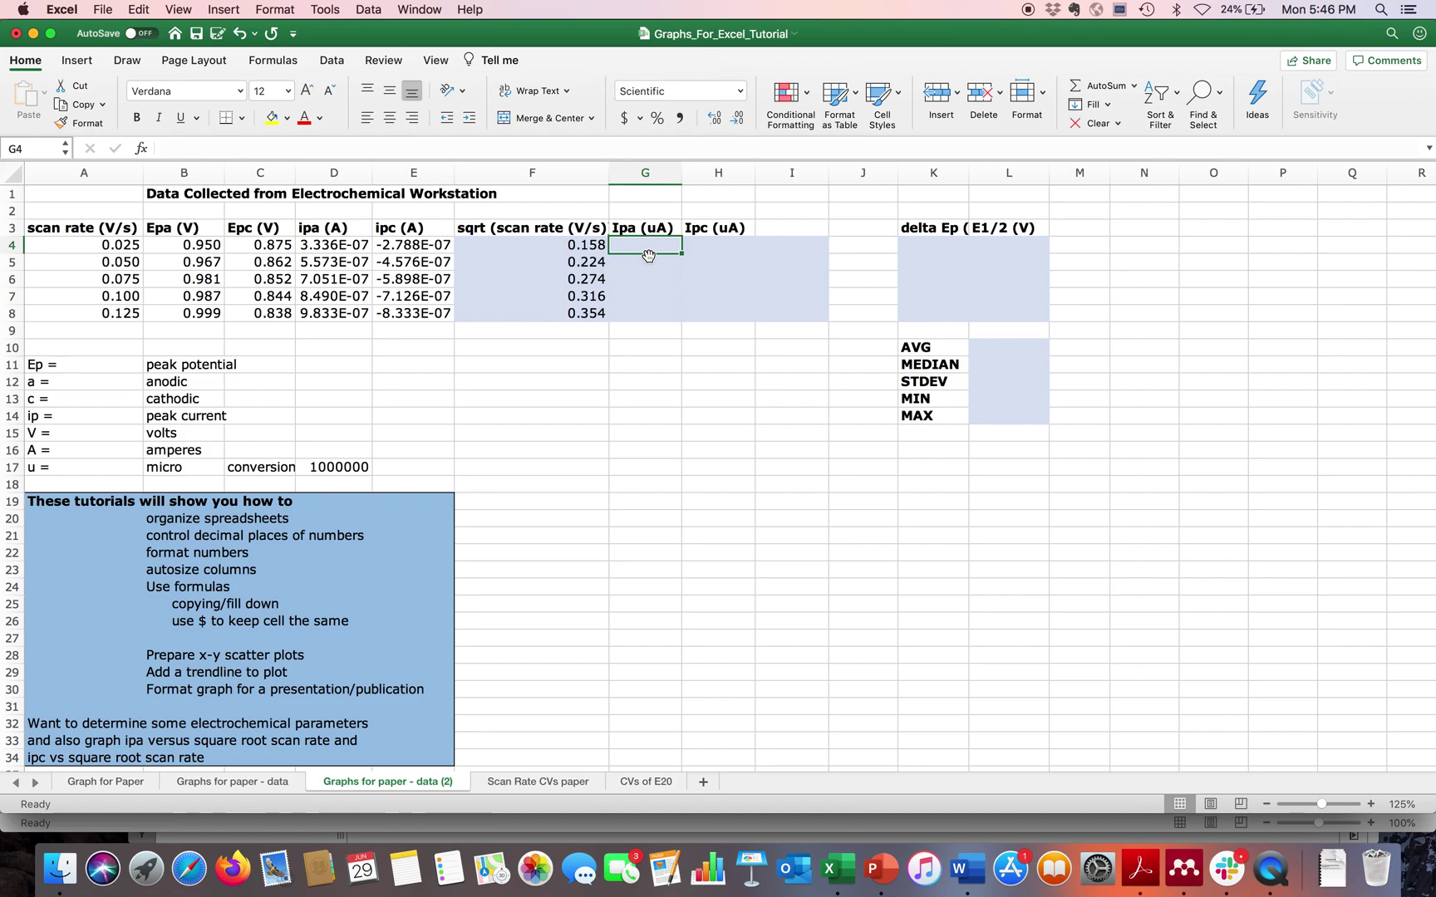
pyautogui.write('=')
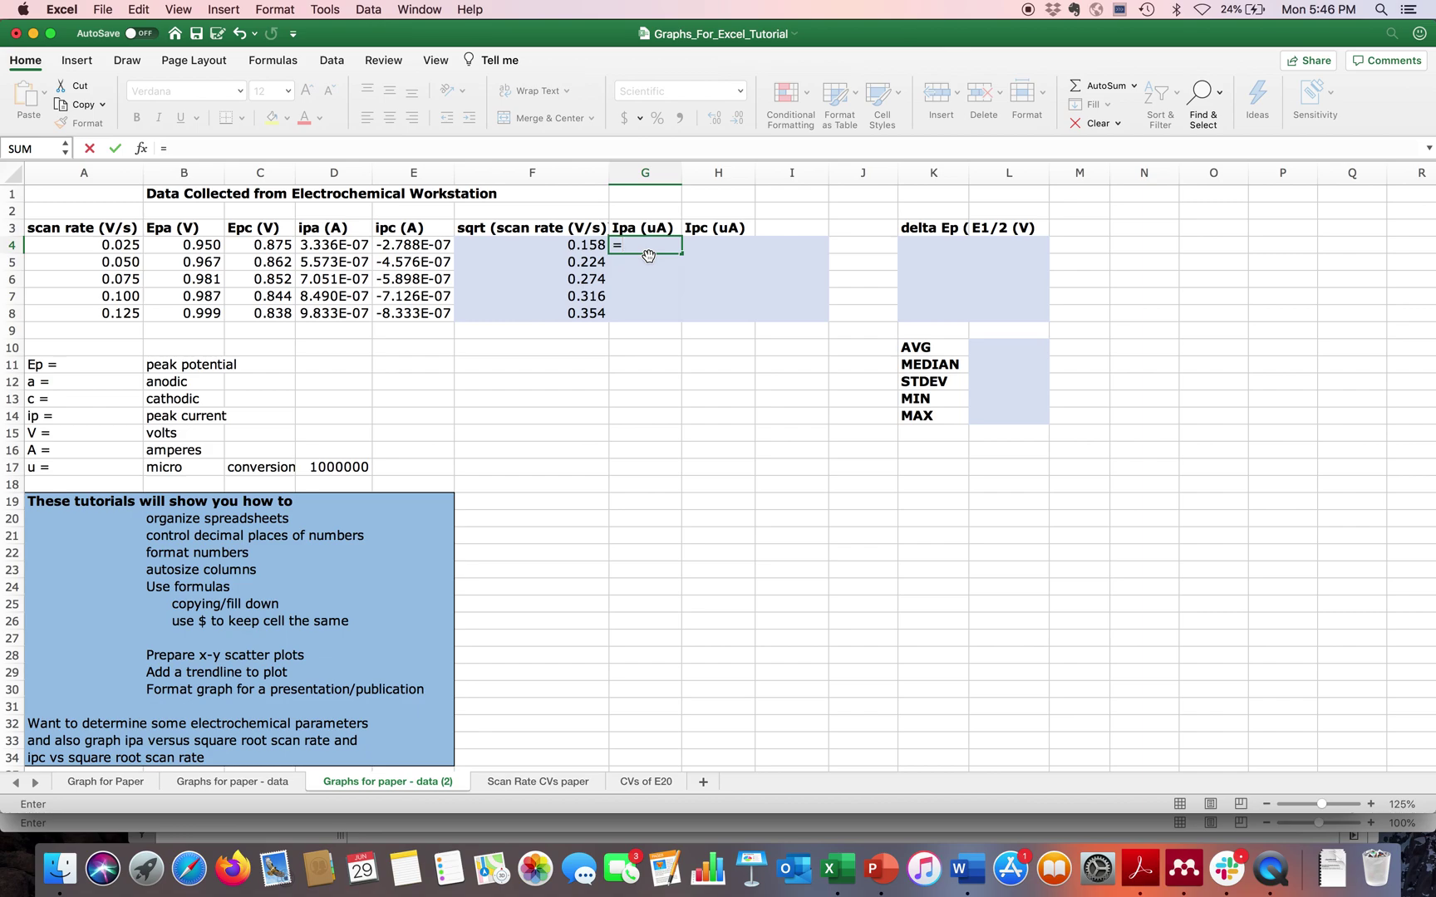
pyautogui.click(334, 244)
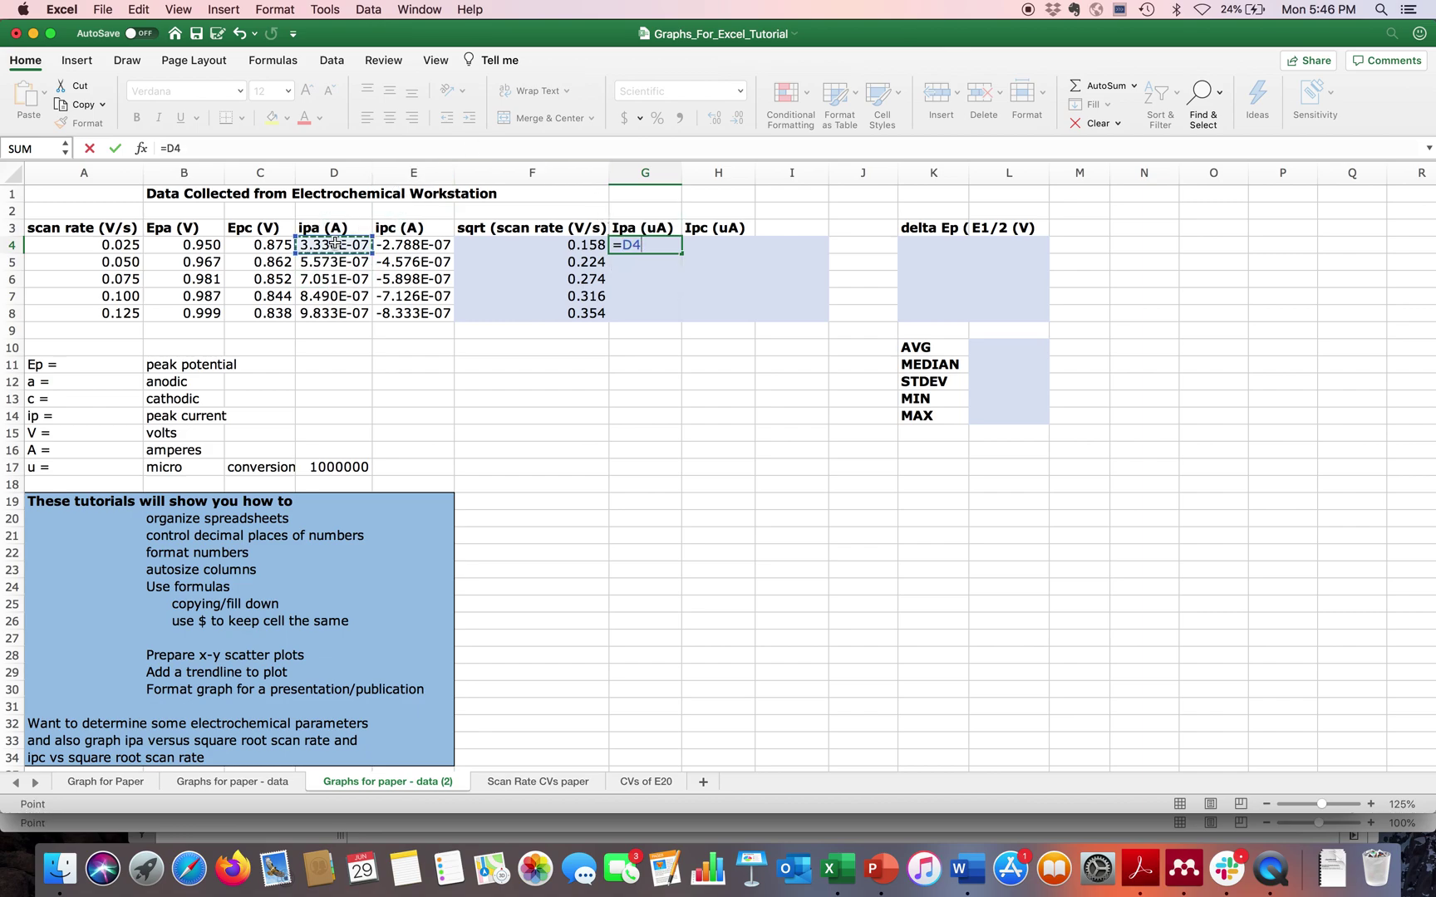
pyautogui.write('*1000000')
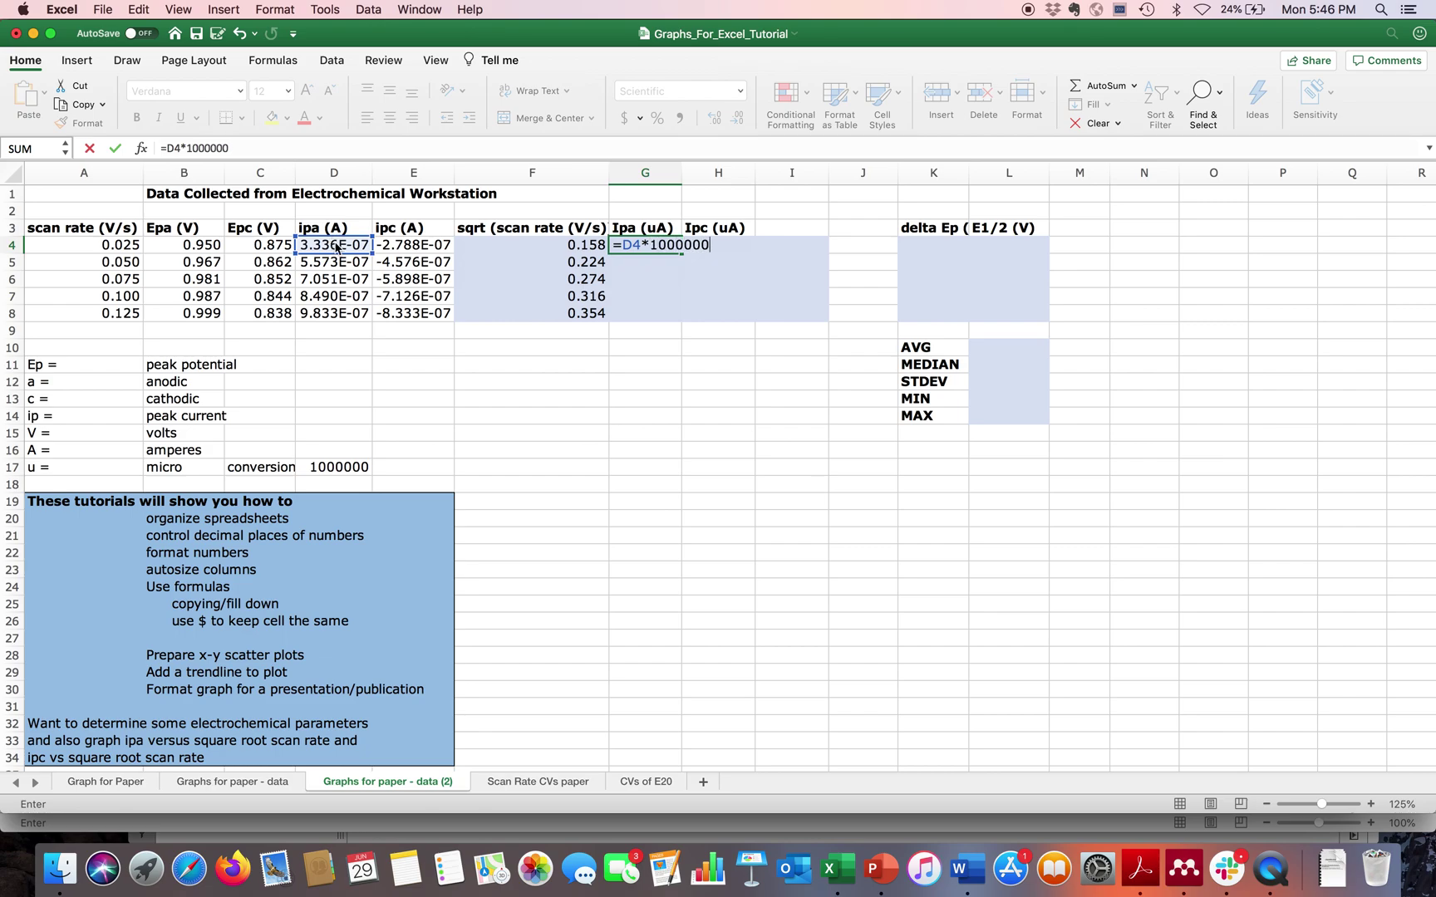
pyautogui.press('Return')
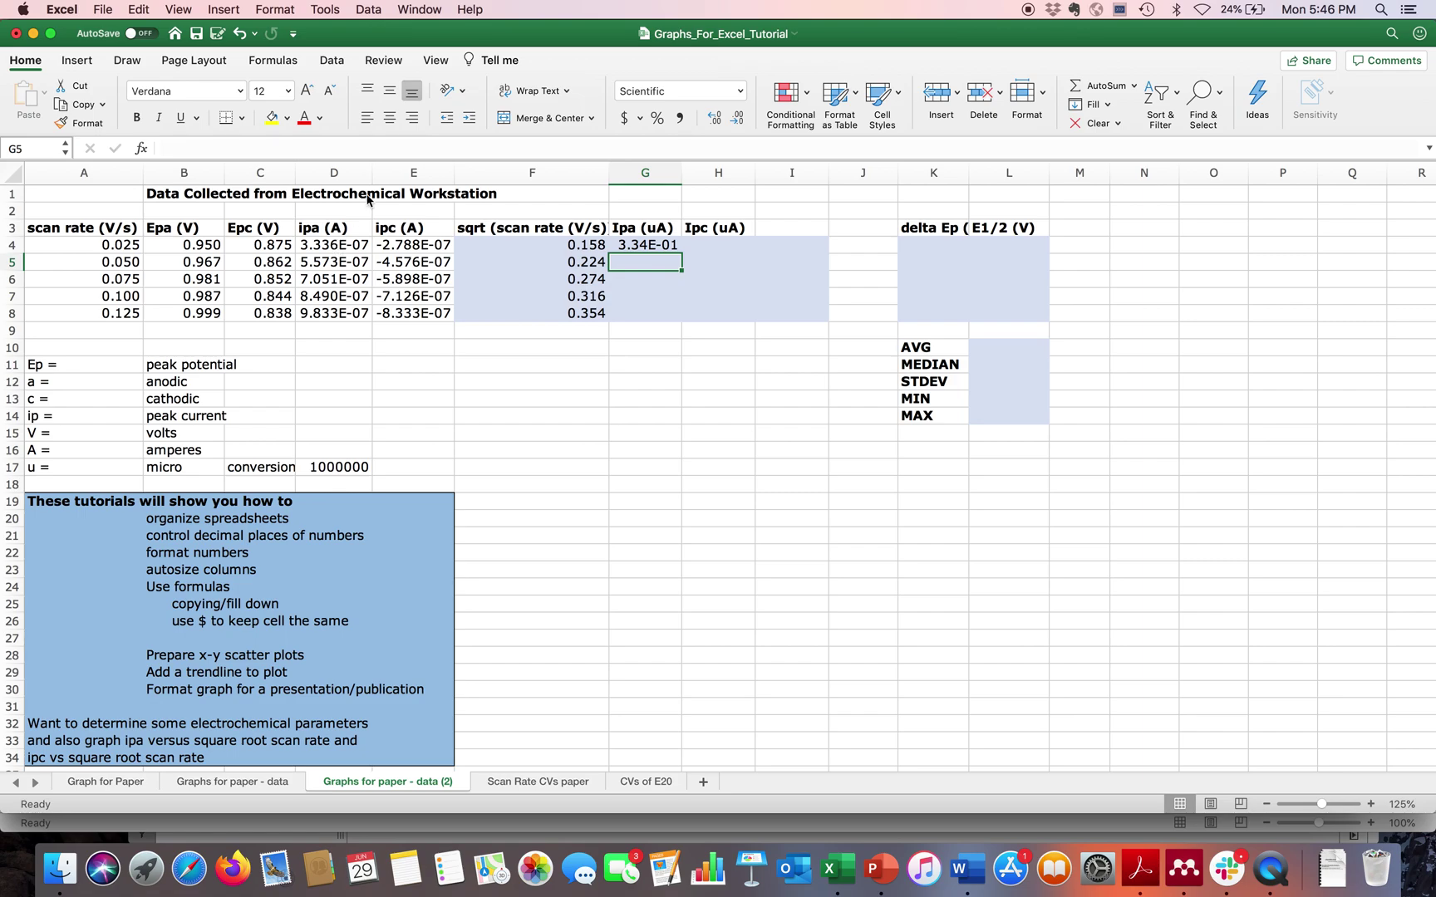
# - Fill the ipa microampere conversion formula from G4 down through G8
pyautogui.click(639, 247)
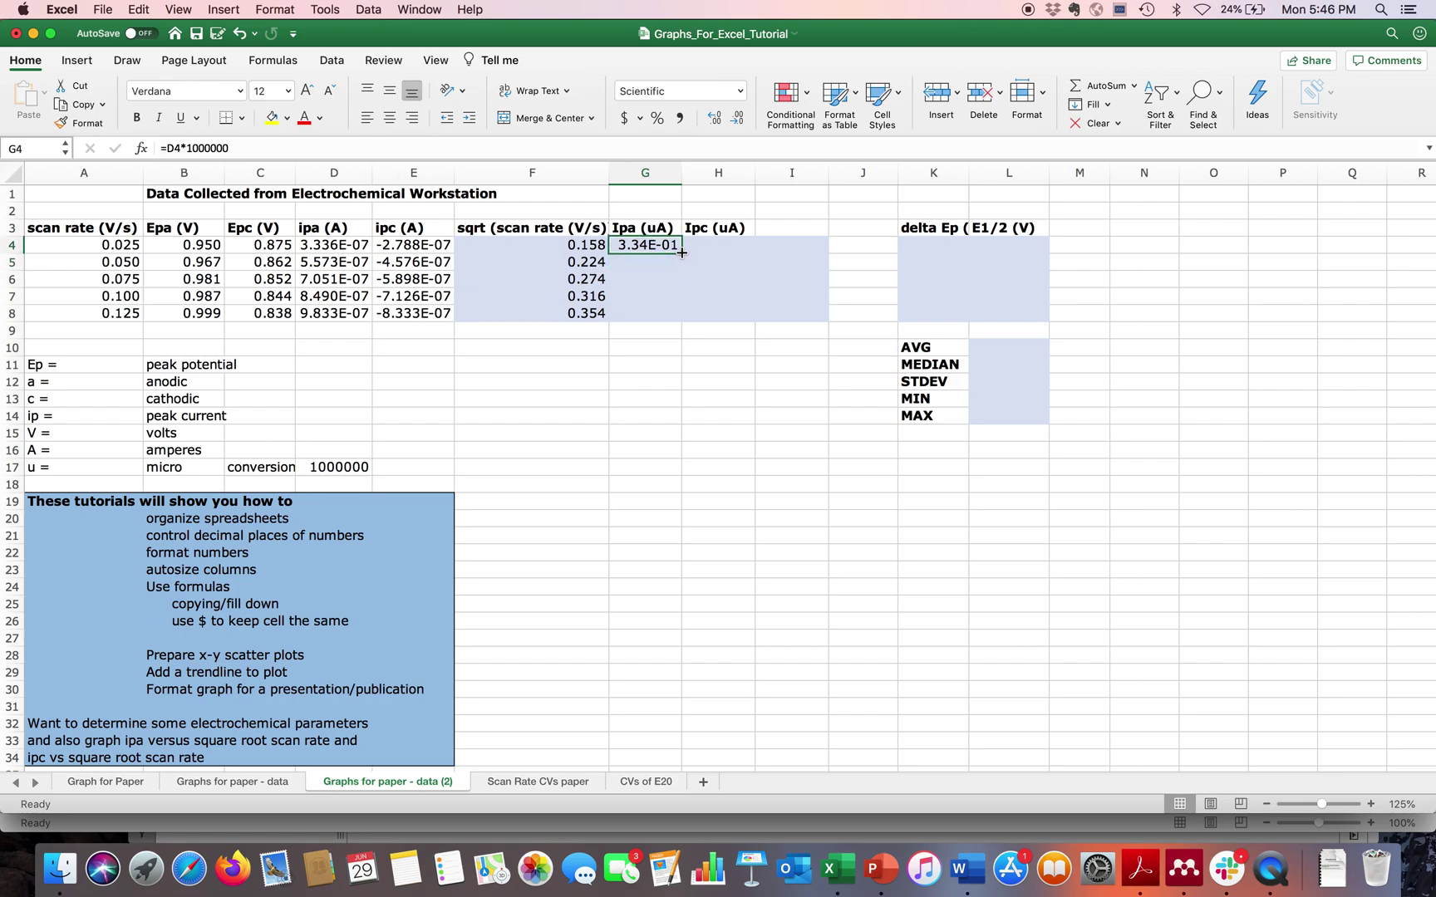
pyautogui.moveTo(681, 251); pyautogui.dragTo(664, 319)
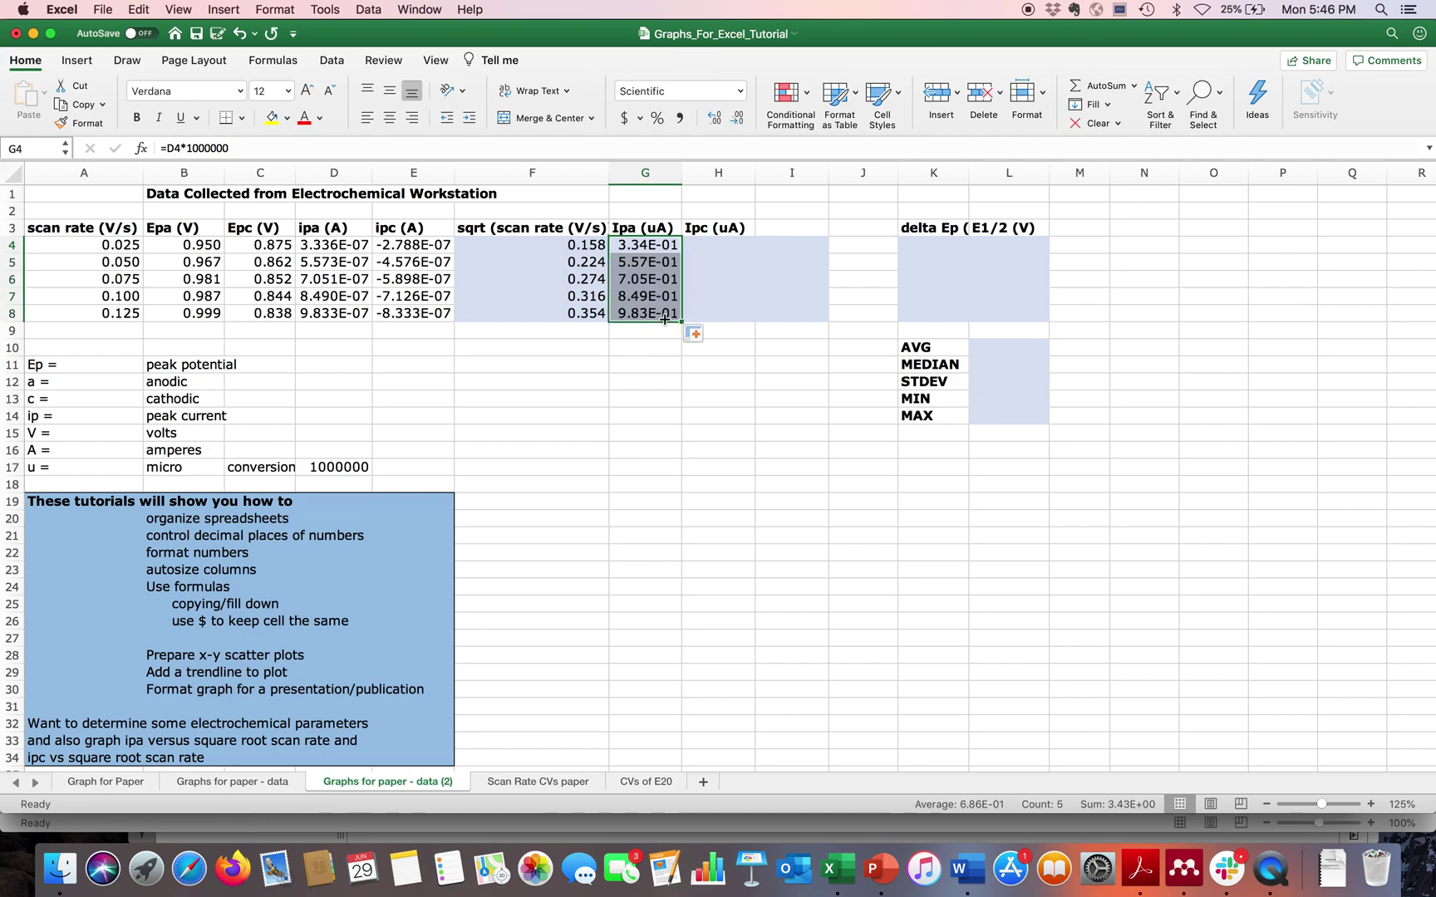
# - Try the Number format on G4:G8 with three and two decimal places, and return the cells to Scientific format
pyautogui.click(741, 90)
pyautogui.click(711, 150)
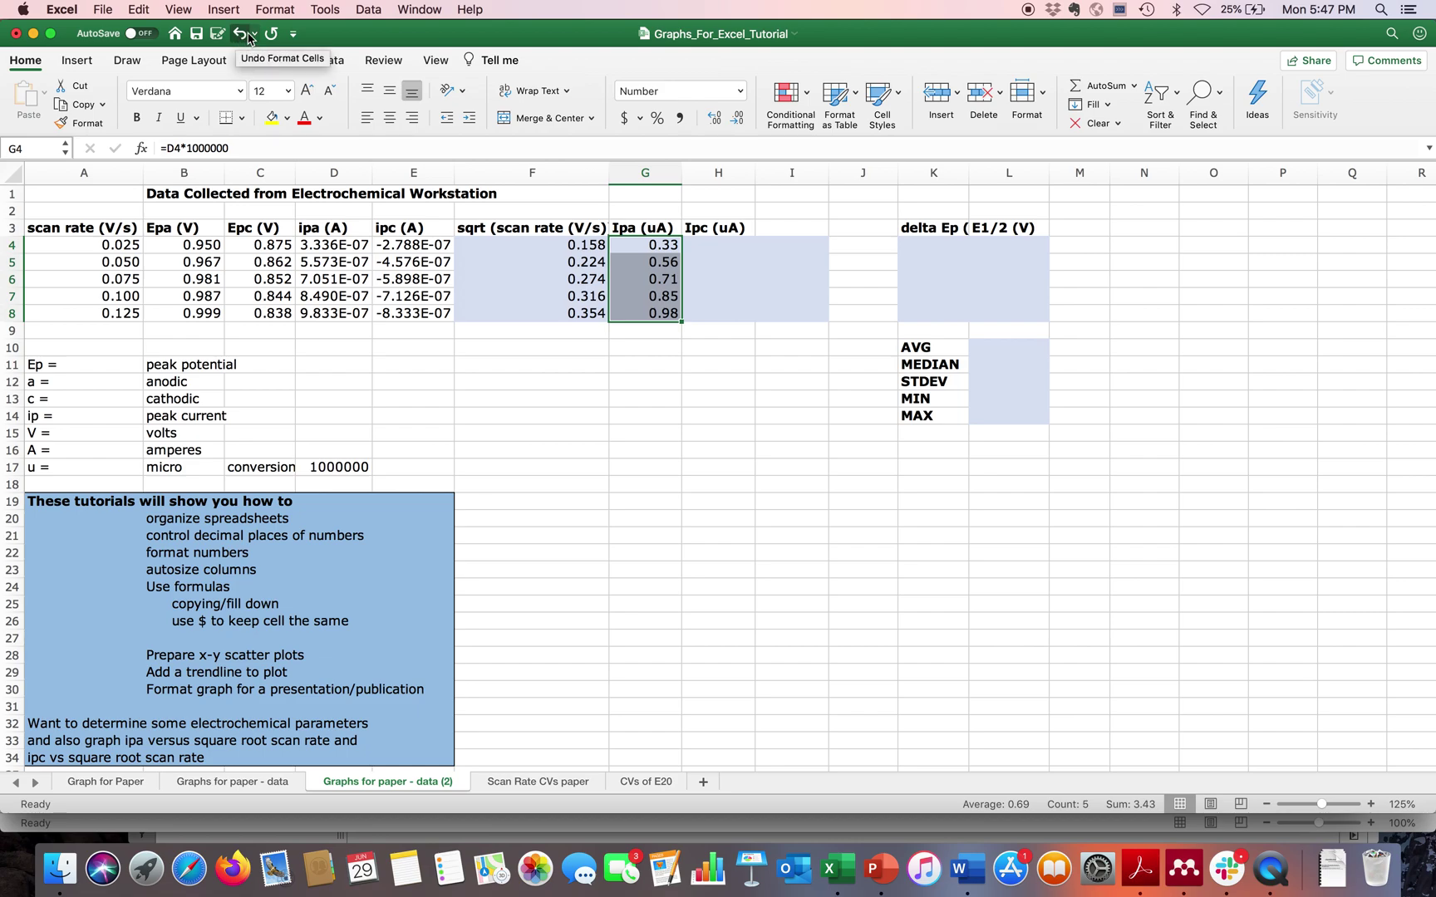
pyautogui.click(712, 118)
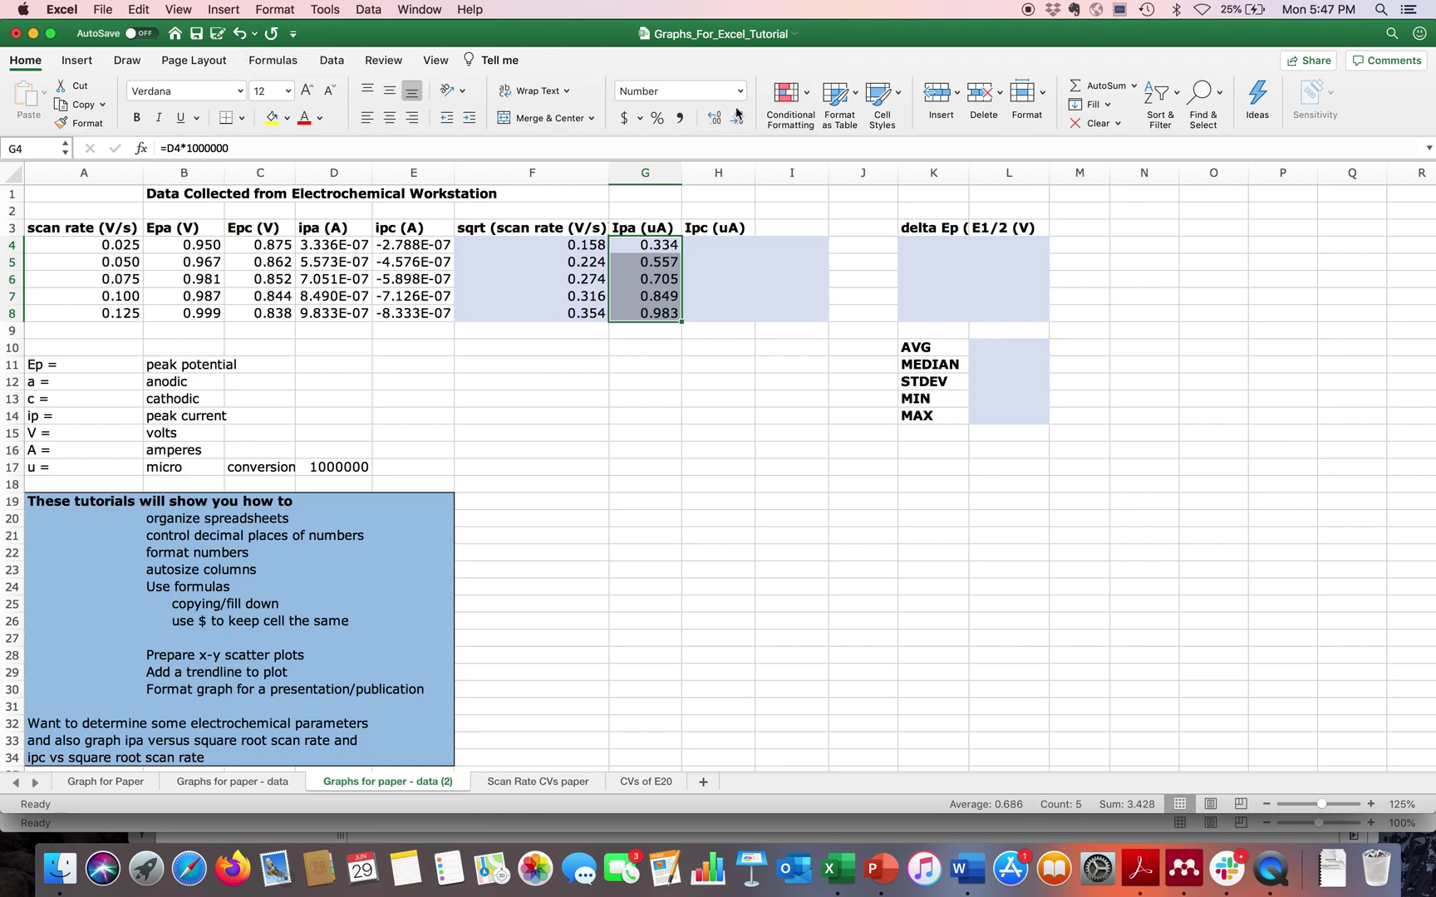
pyautogui.click(737, 118)
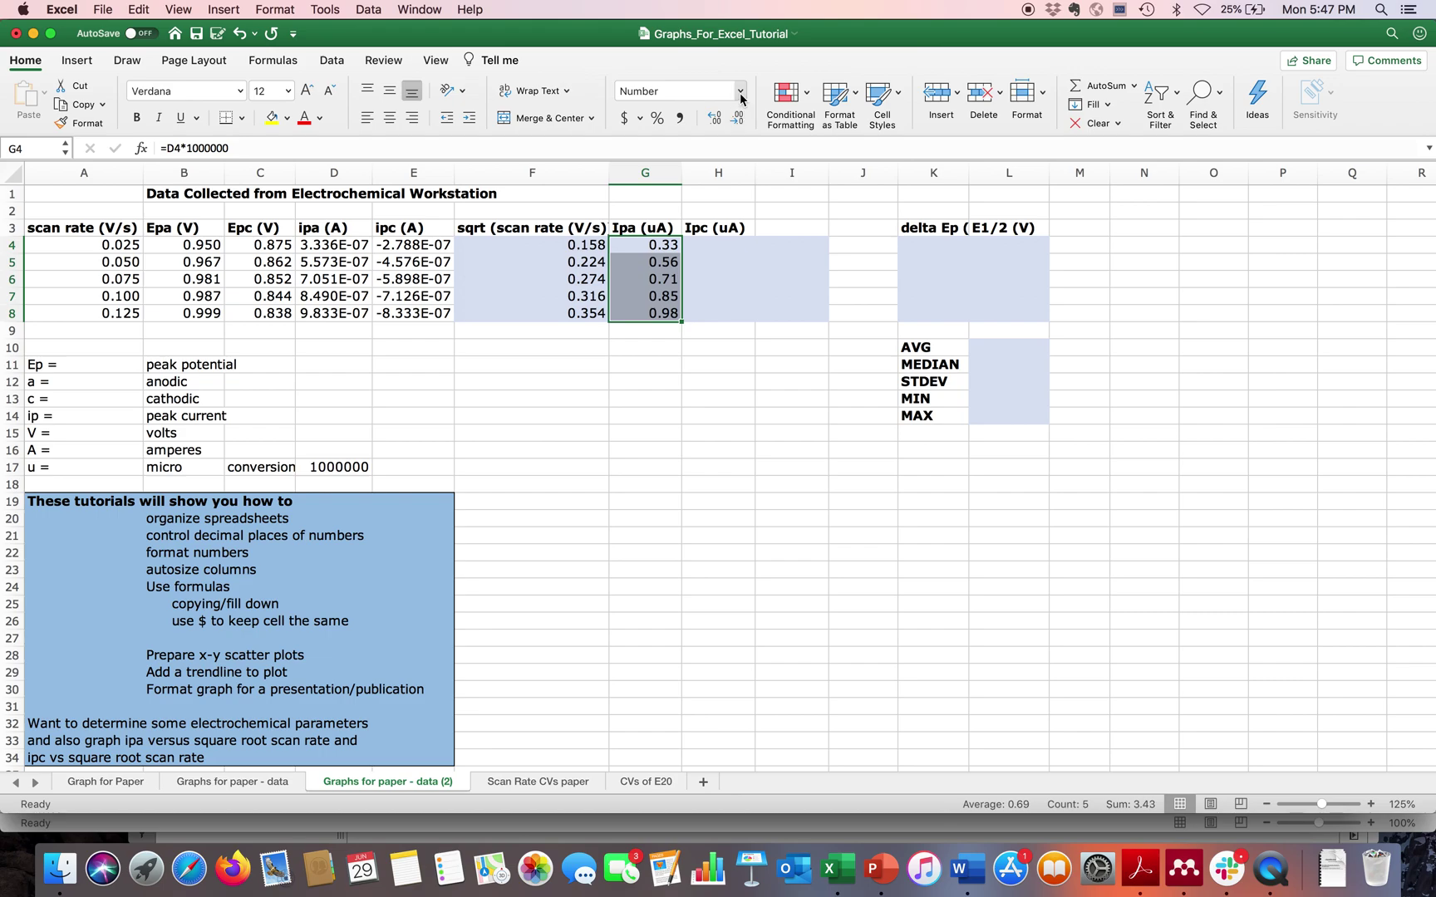
pyautogui.click(741, 92)
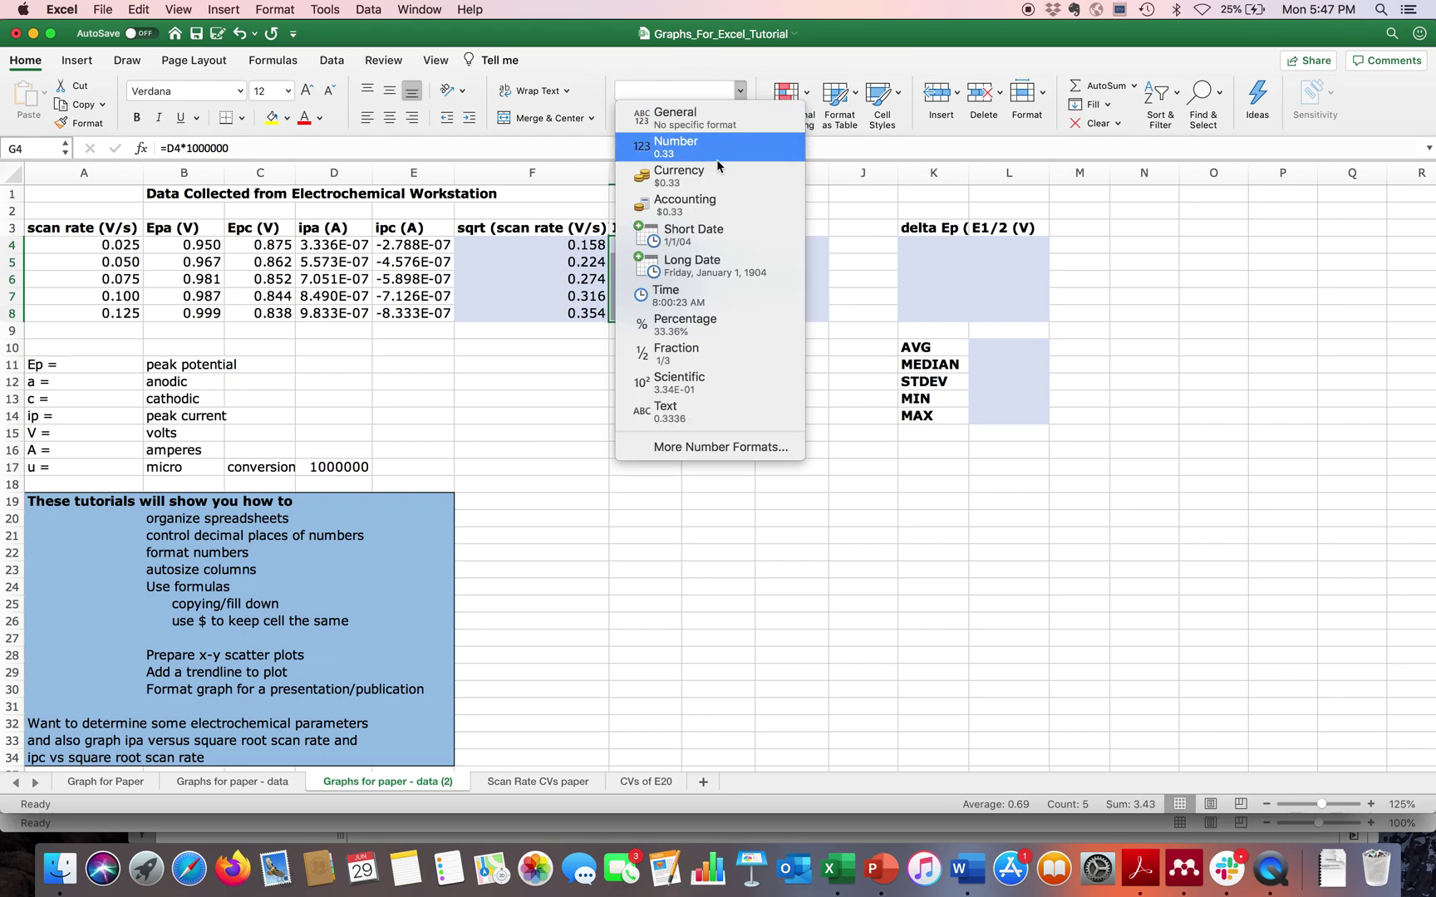
pyautogui.click(674, 381)
pyautogui.click(647, 386)
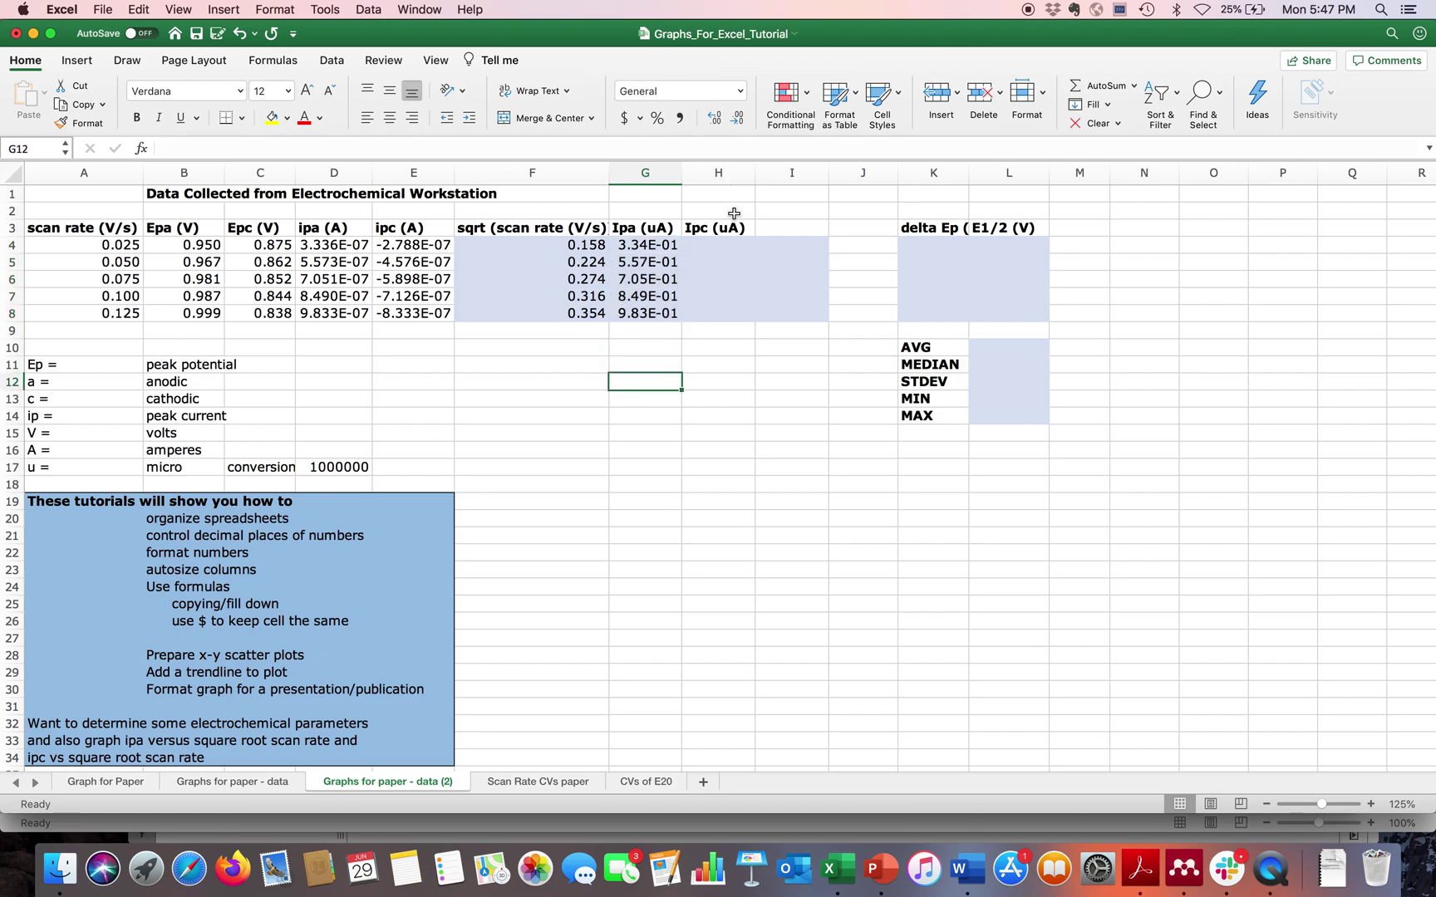
# - Enter the formula =E4*D17 in H4 to convert the first ipc value using the conversion factor cell
pyautogui.click(715, 252)
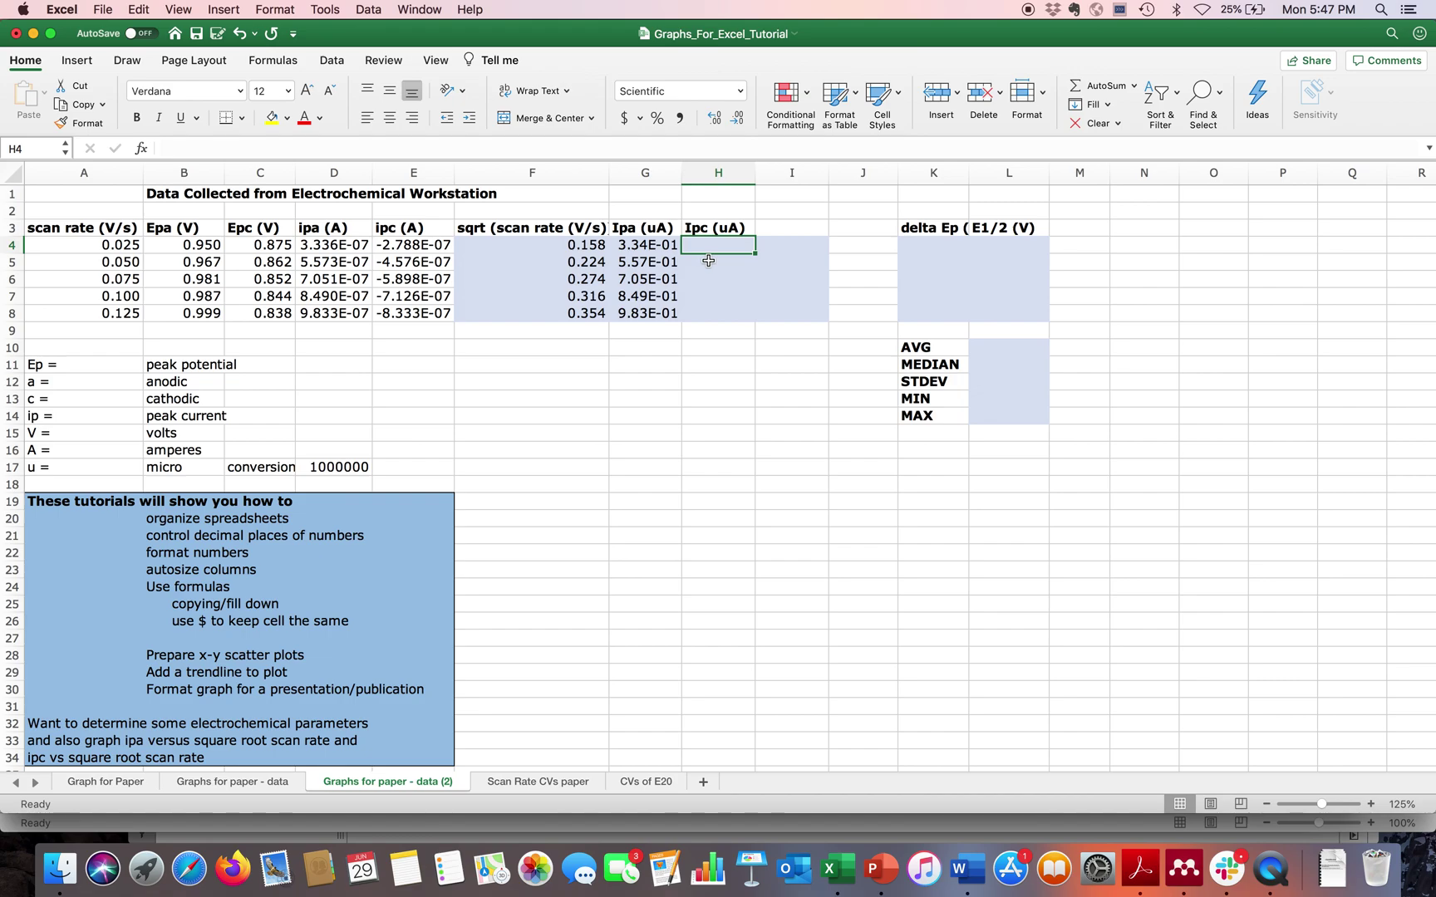
pyautogui.write('=')
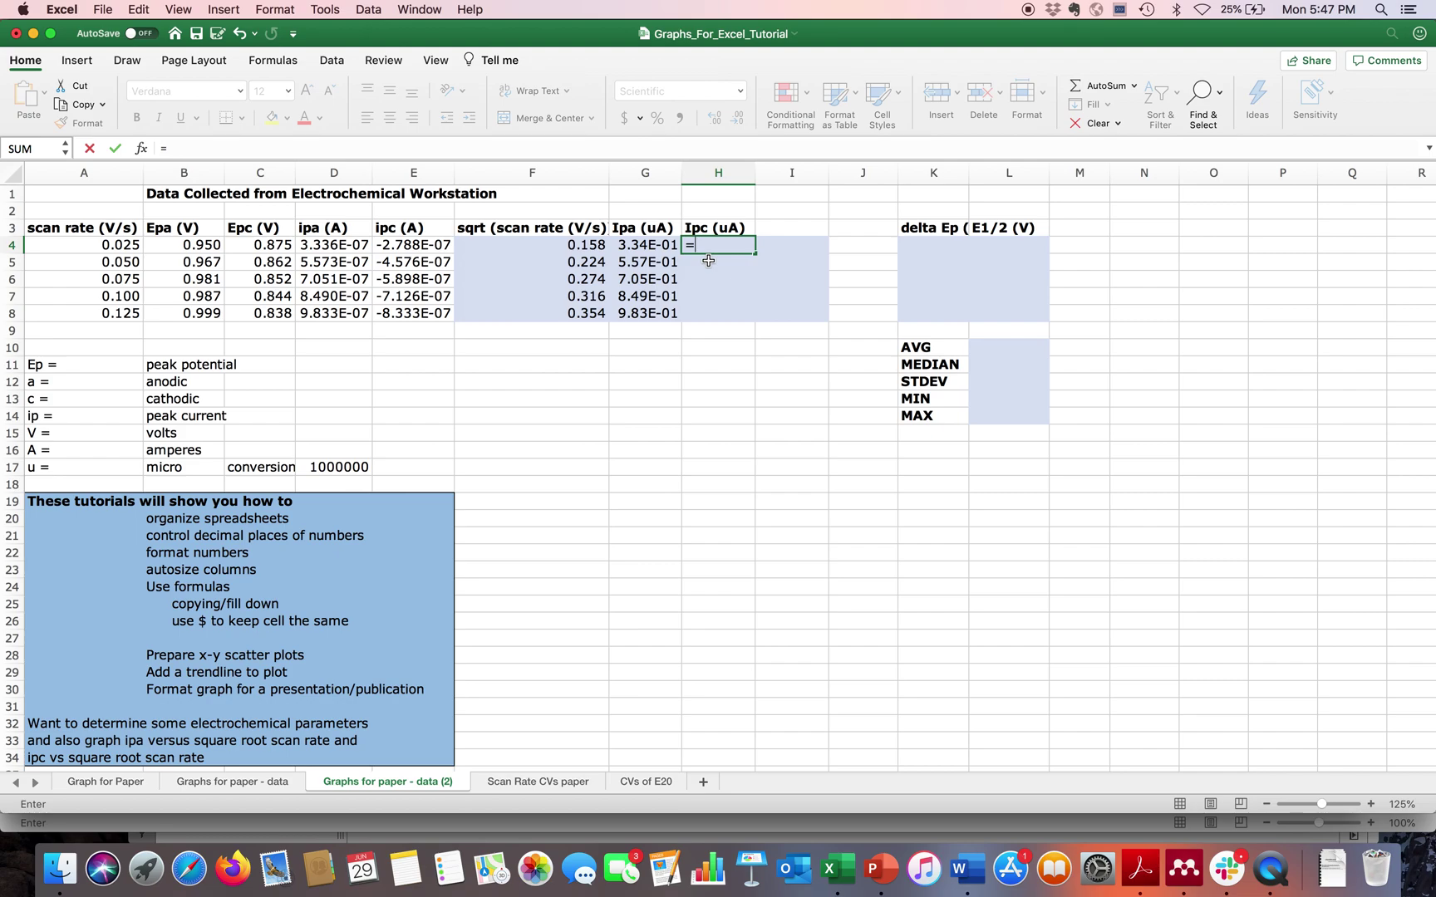
pyautogui.click(407, 246)
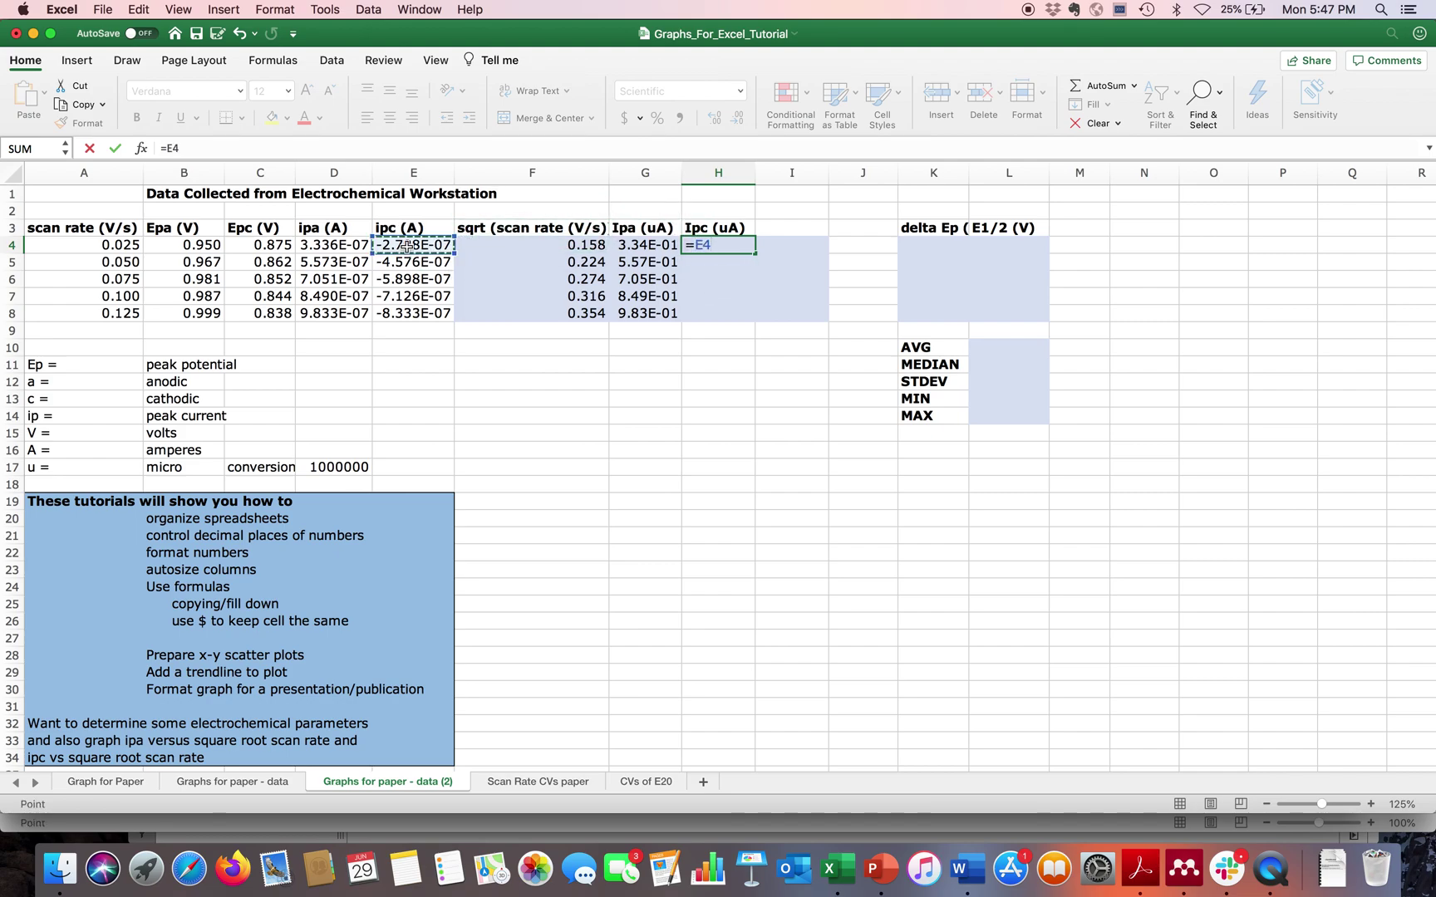
pyautogui.write('*')
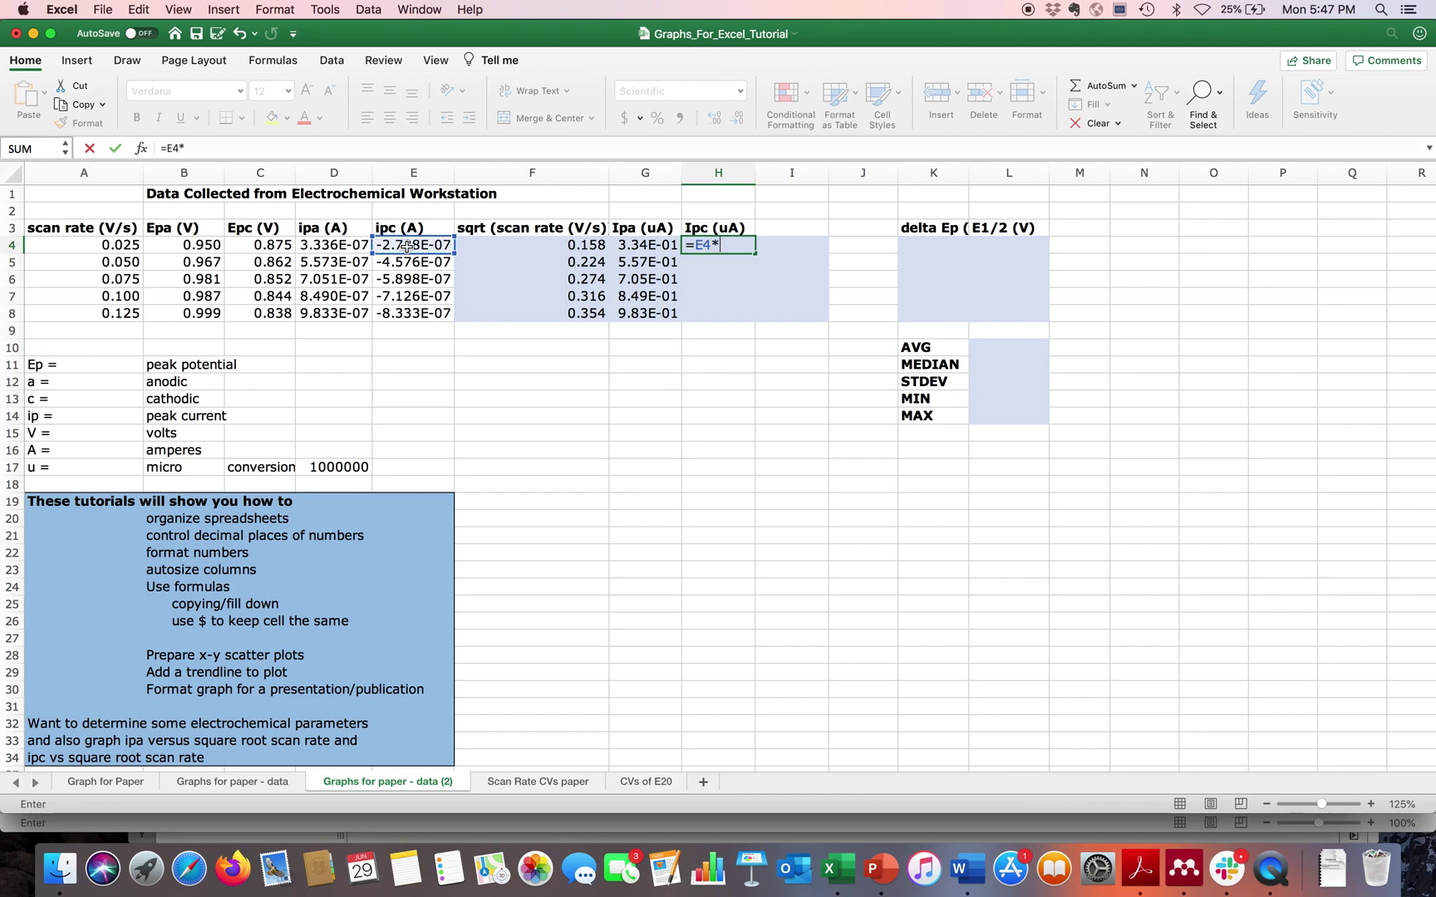
pyautogui.click(331, 465)
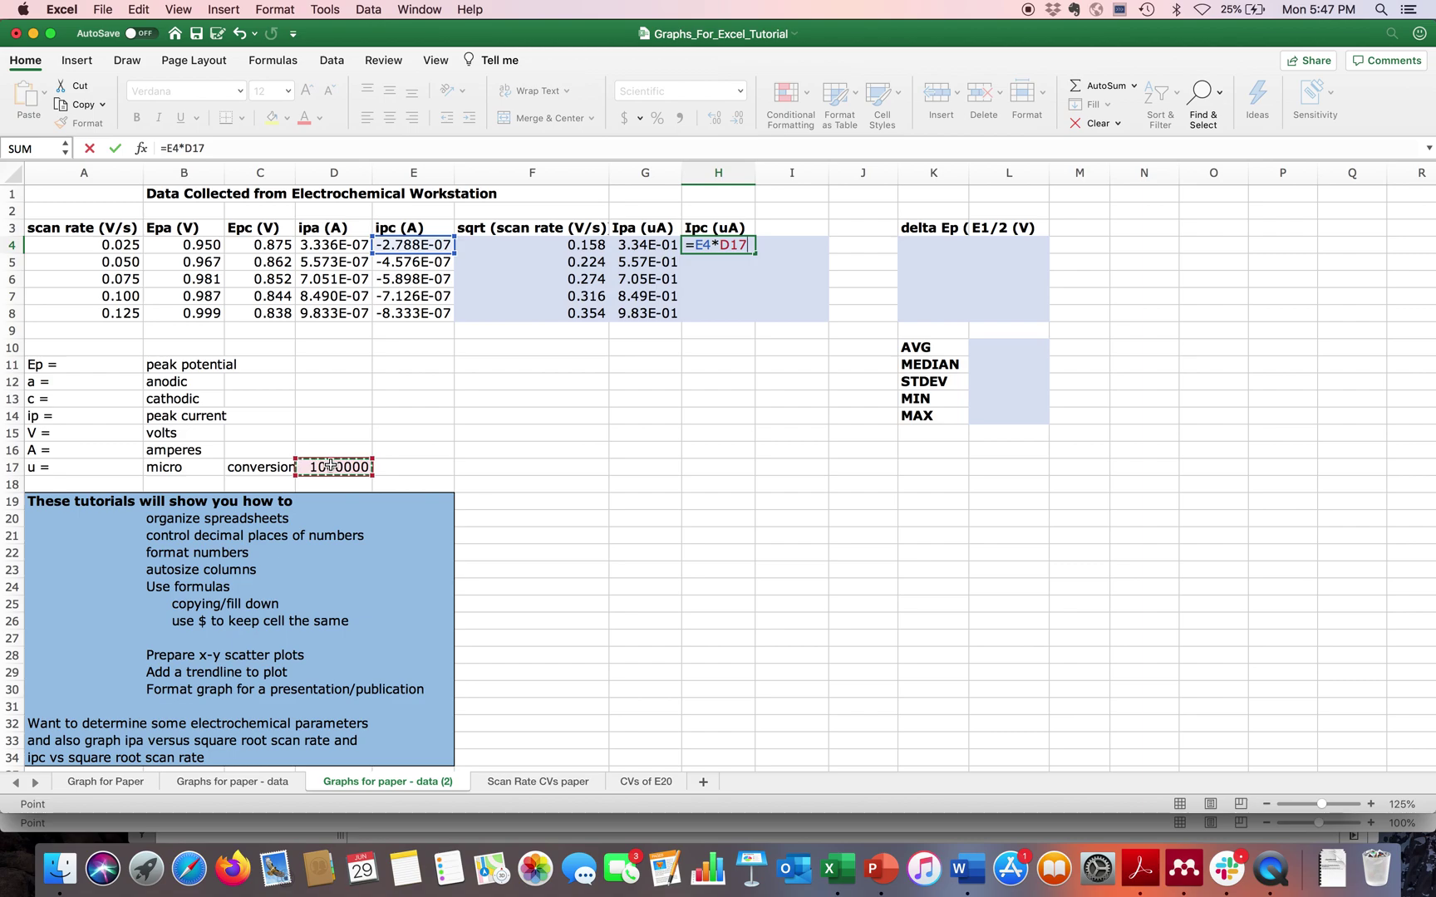
pyautogui.press('Return')
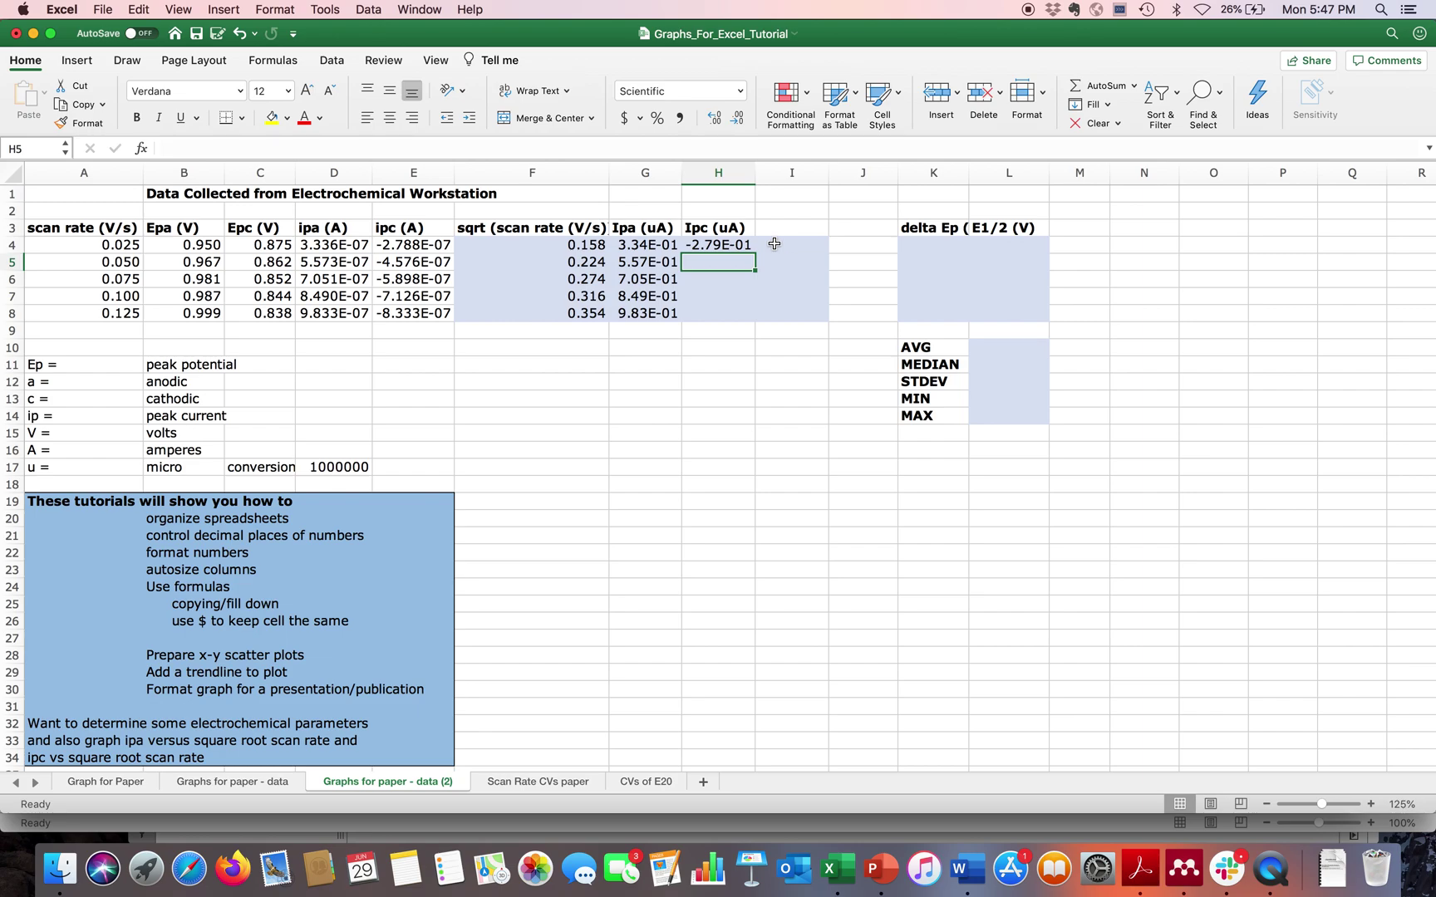
# - Try filling the H4 formula with its relative D17 reference down through H8
pyautogui.click(710, 246)
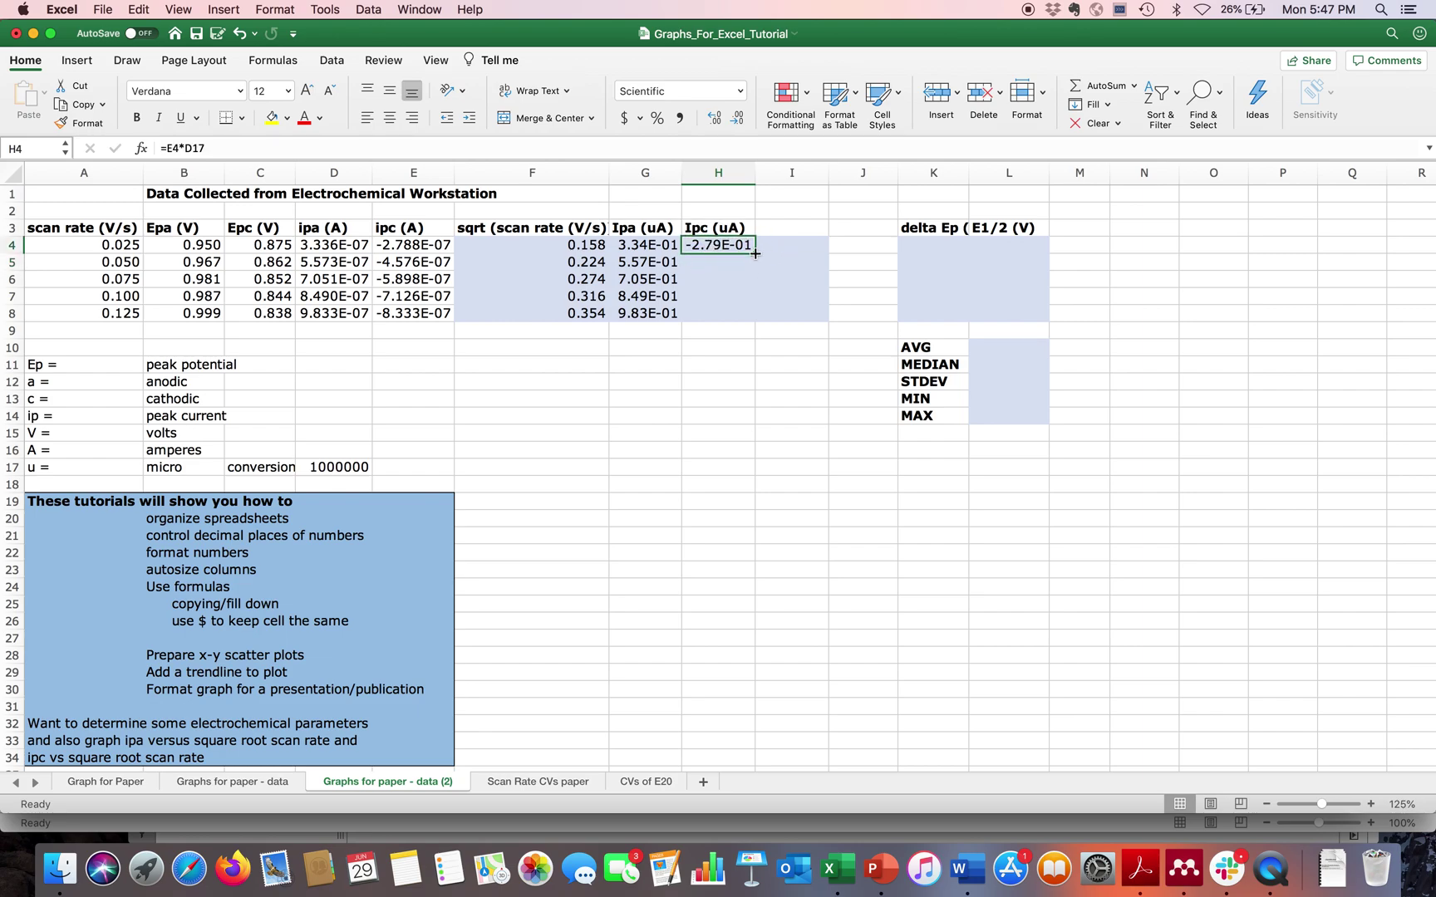
pyautogui.moveTo(754, 254); pyautogui.dragTo(745, 317)
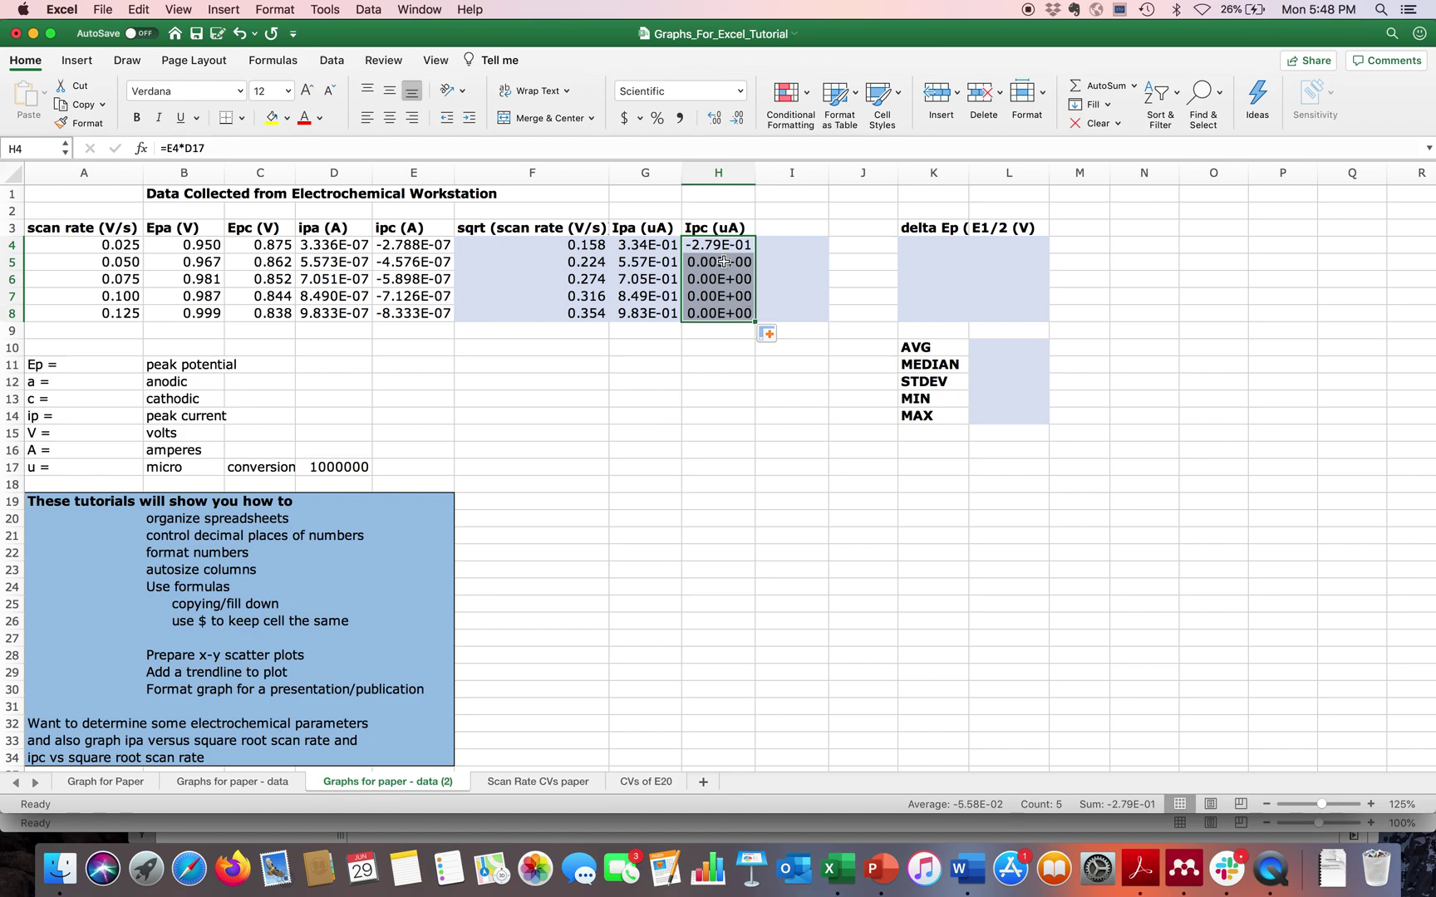
pyautogui.click(688, 459)
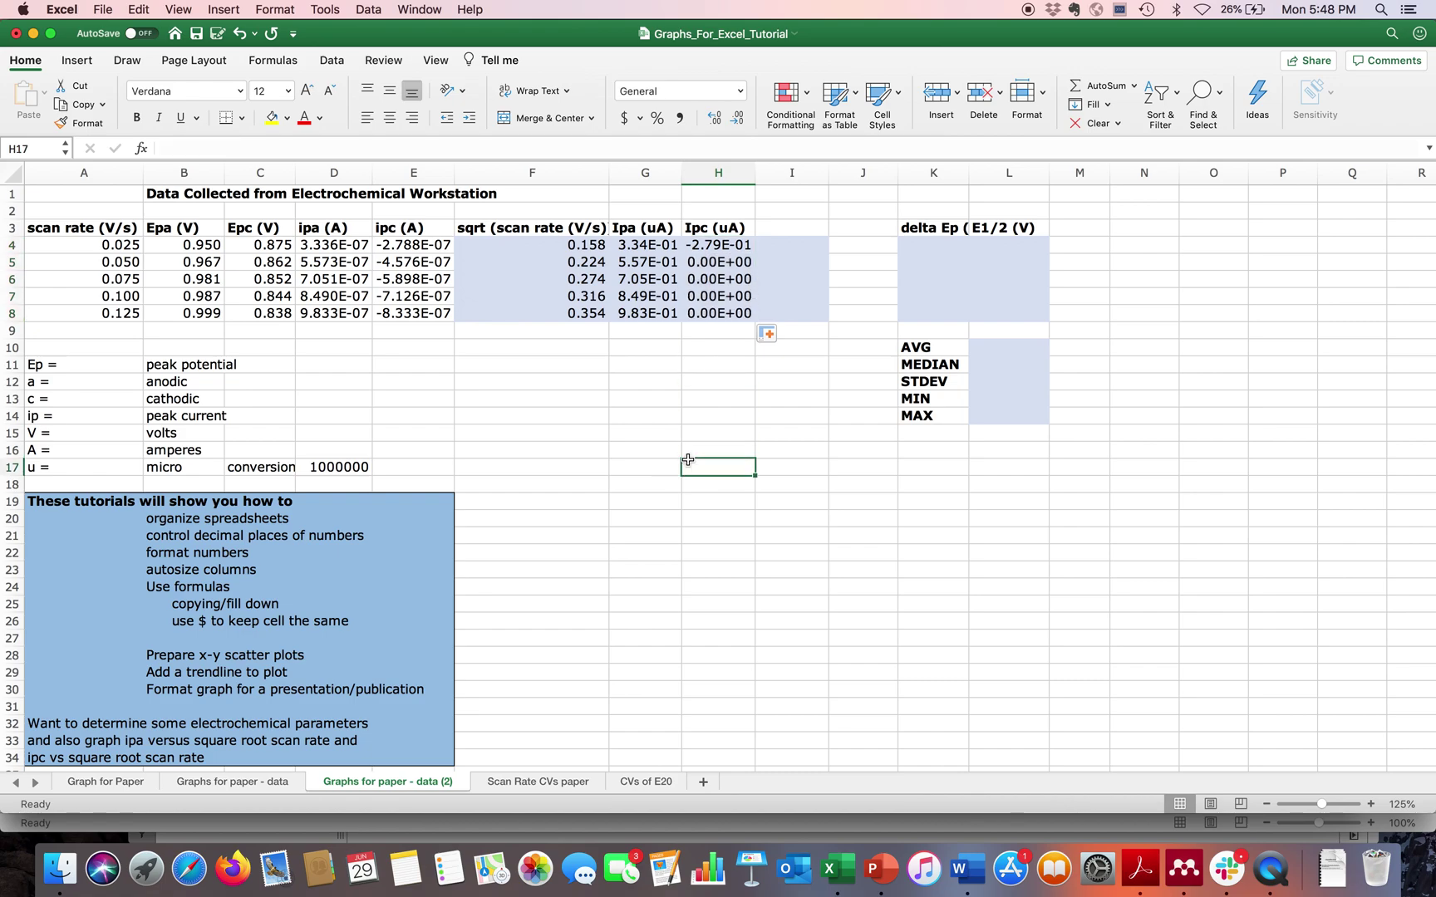
# - Compare how the cell references change down the copied formulas in columns F, G and H
pyautogui.click(579, 245)
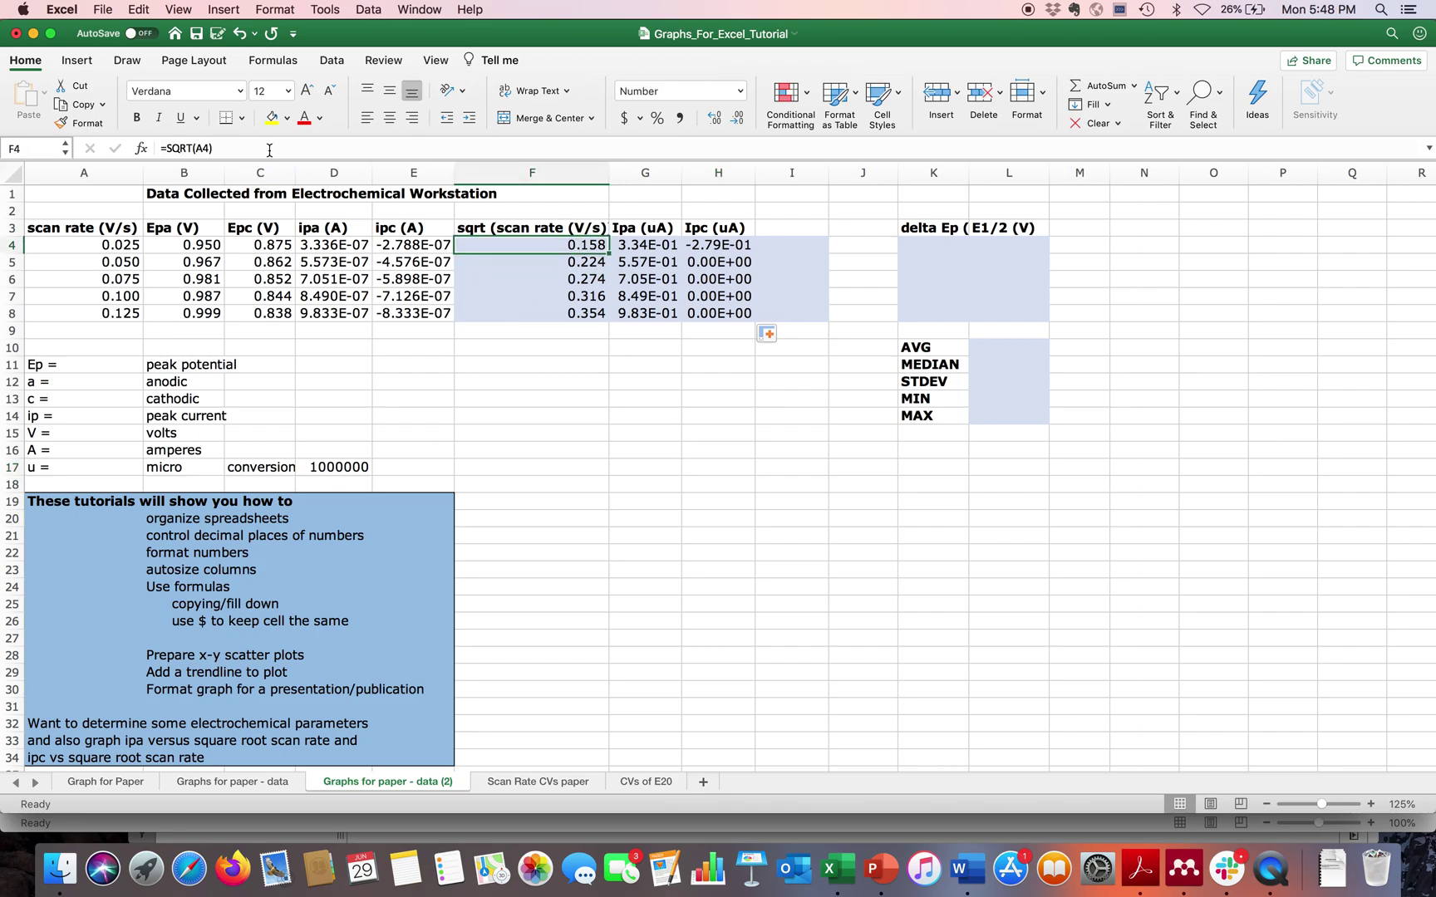
pyautogui.press('Down')
pyautogui.press('Down')
pyautogui.click(632, 244)
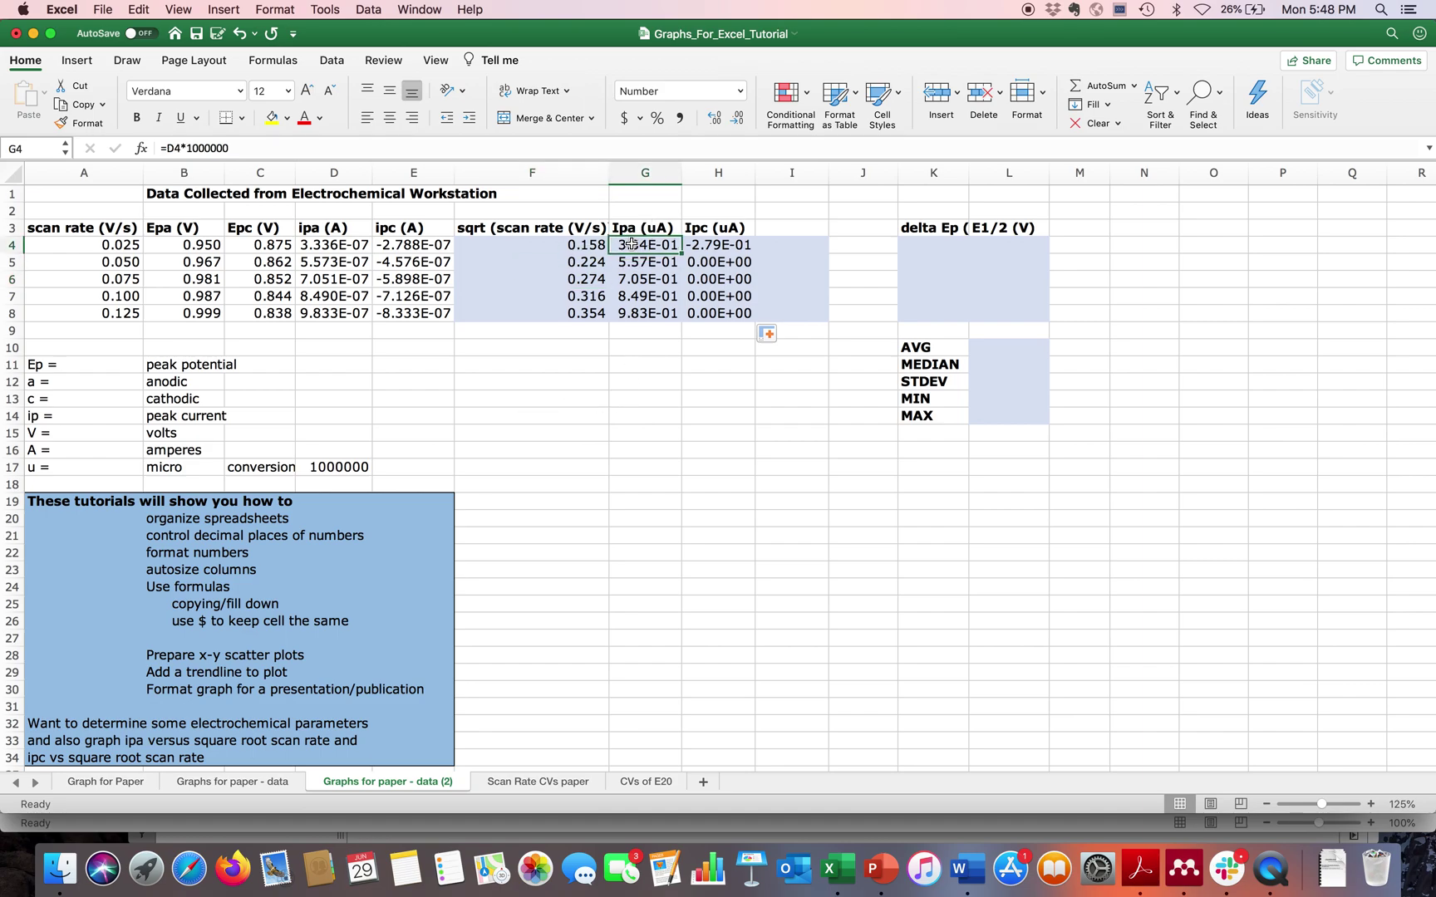
pyautogui.press('Down')
pyautogui.press('Down')
pyautogui.press('Down')
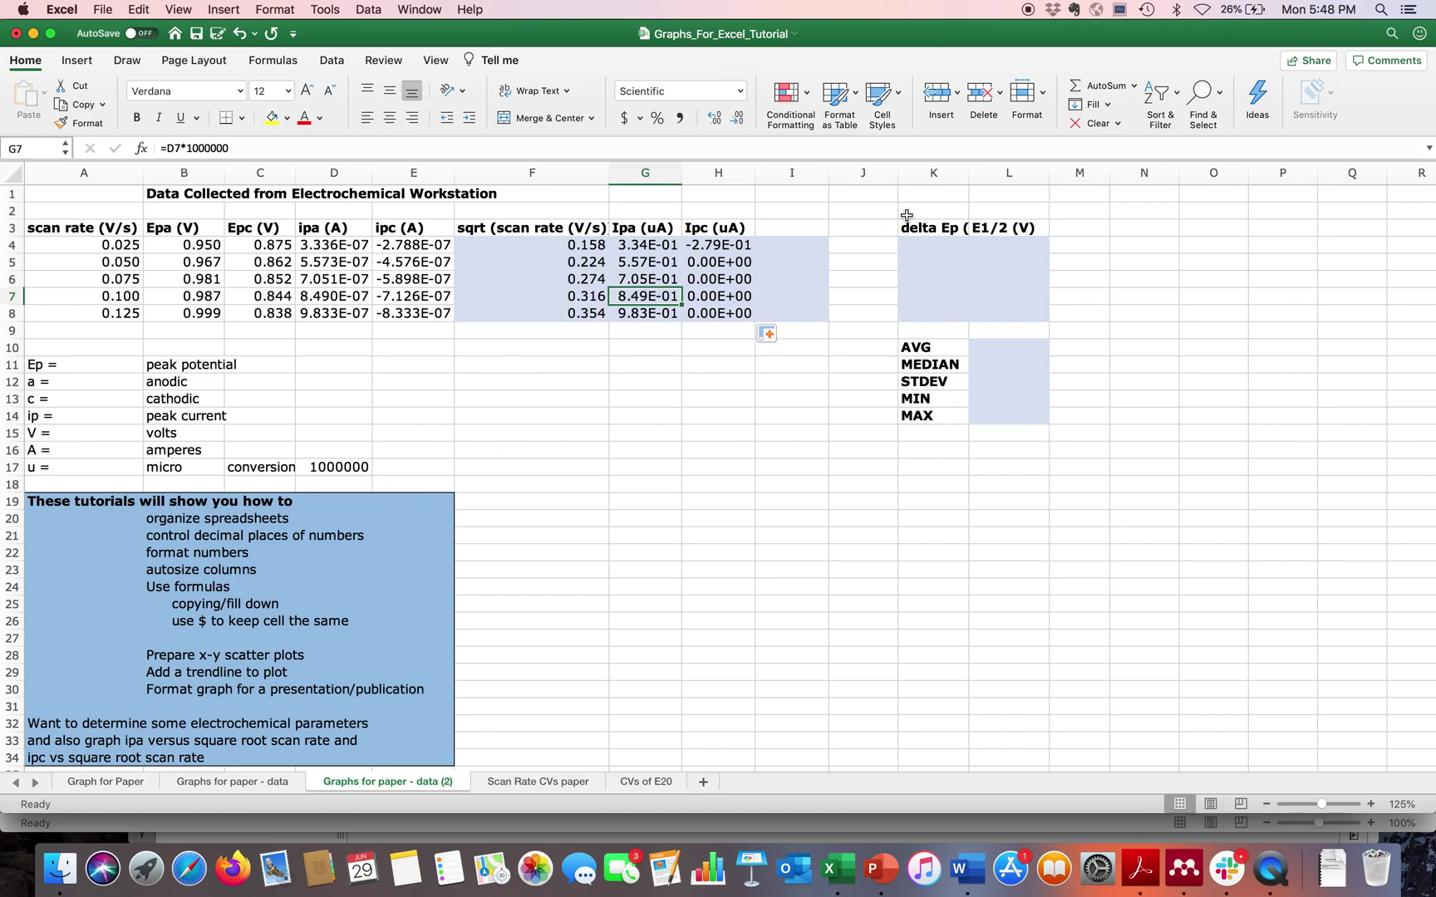
pyautogui.click(735, 247)
pyautogui.press('Down')
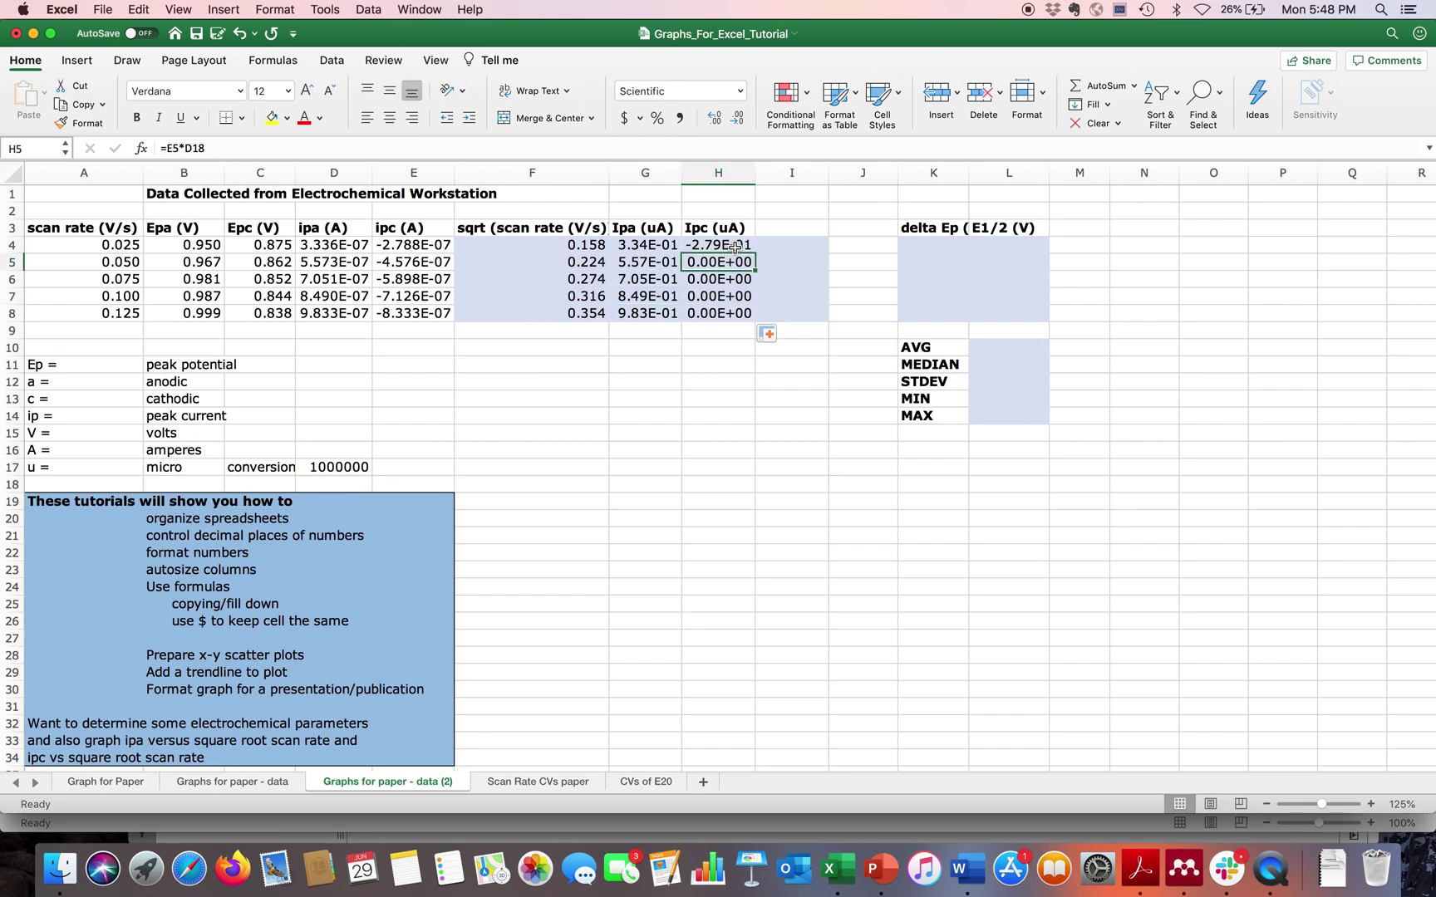
pyautogui.press('Down')
pyautogui.press('Down')
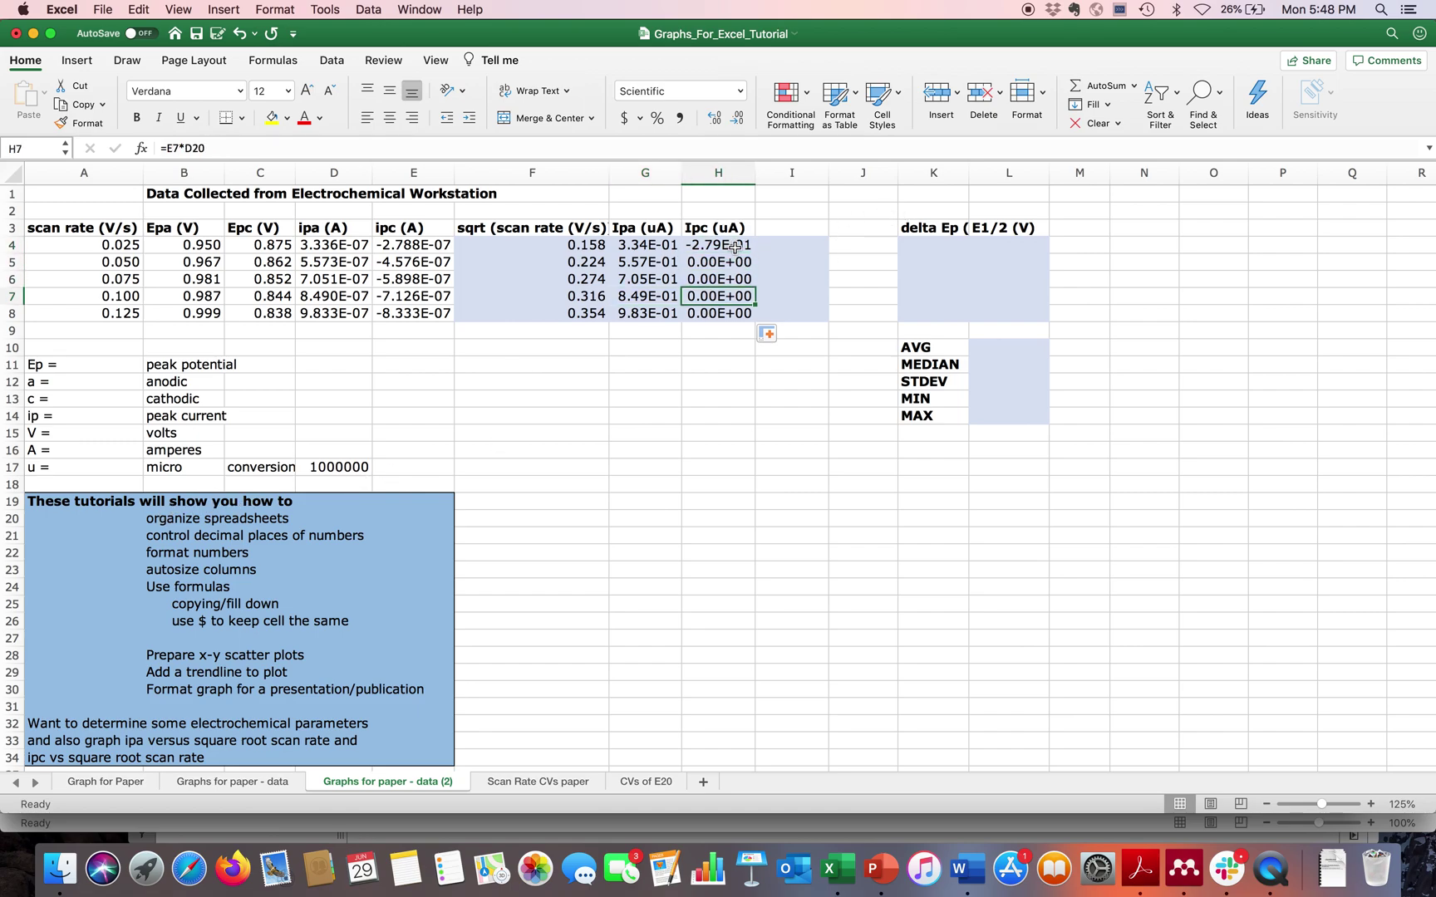
# - Lock the conversion factor's row in H4 so the formula reads =E4*D$17, and fill it down through H8
pyautogui.click(713, 245)
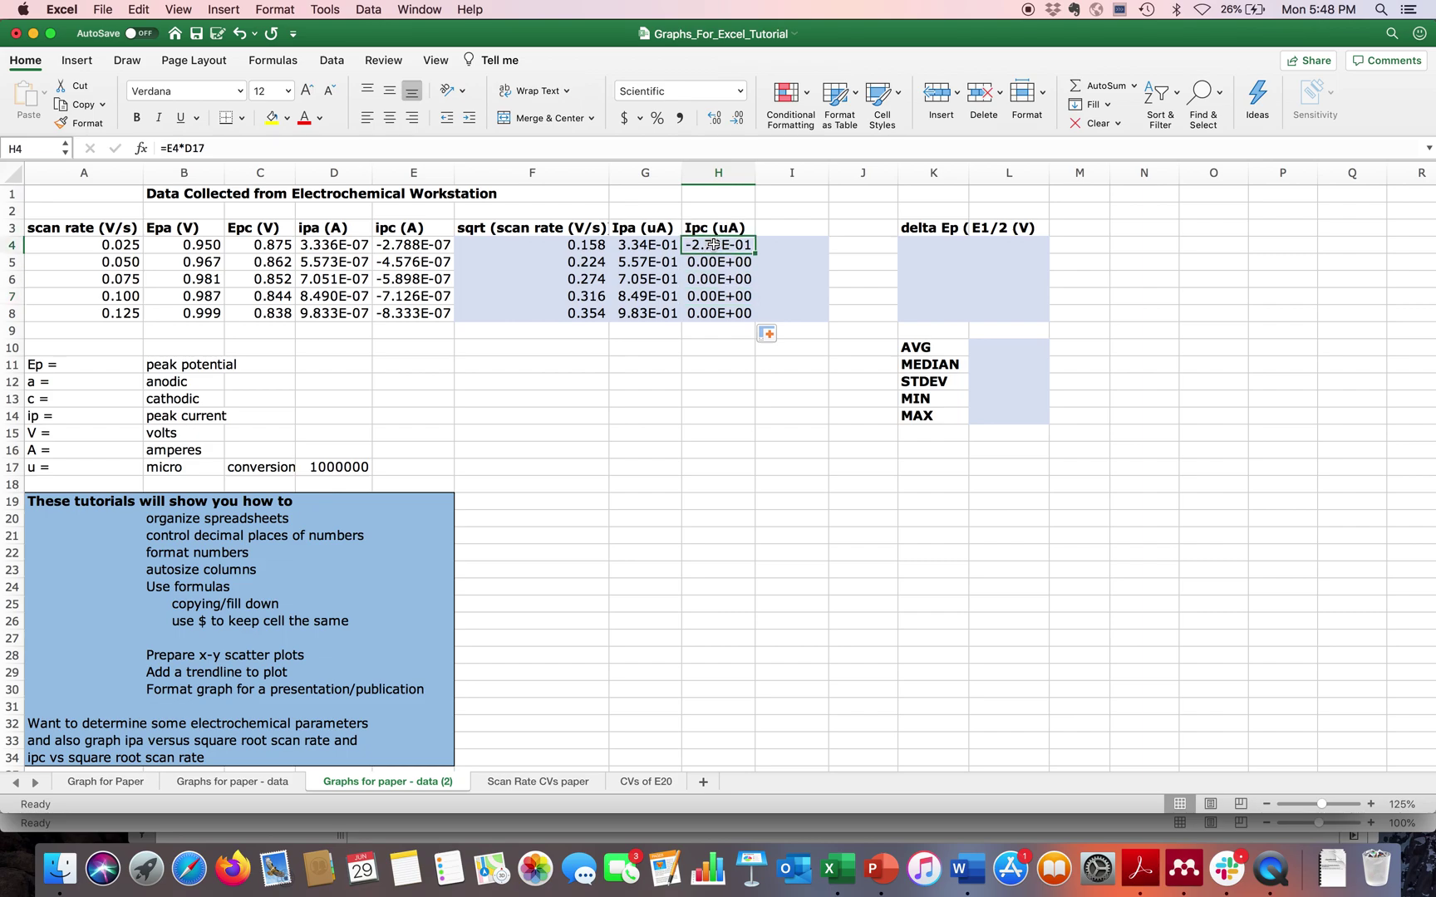
pyautogui.click(194, 148)
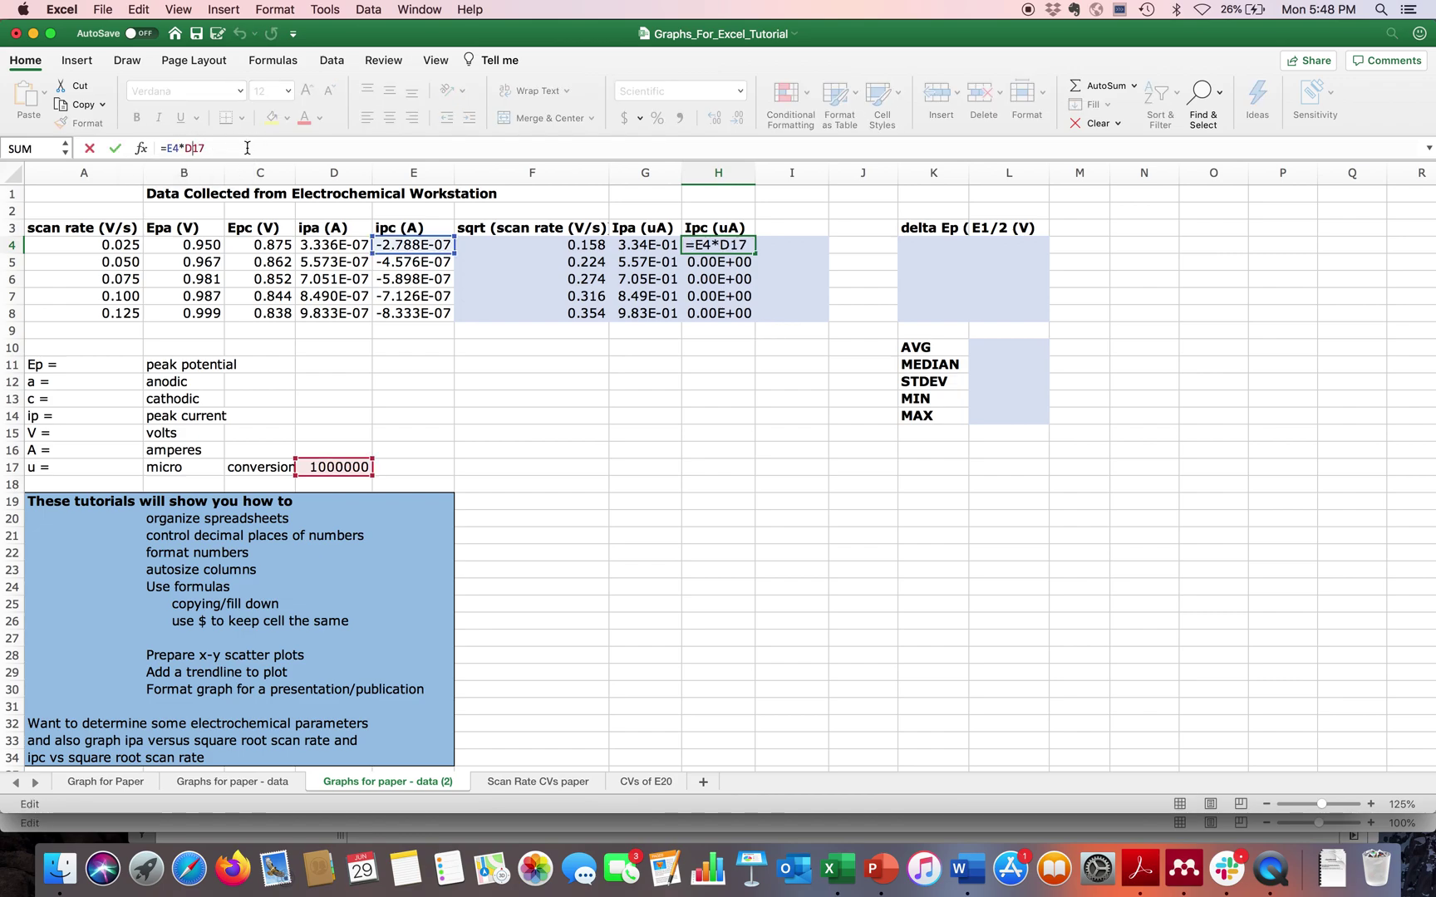
pyautogui.write('$')
pyautogui.press('Return')
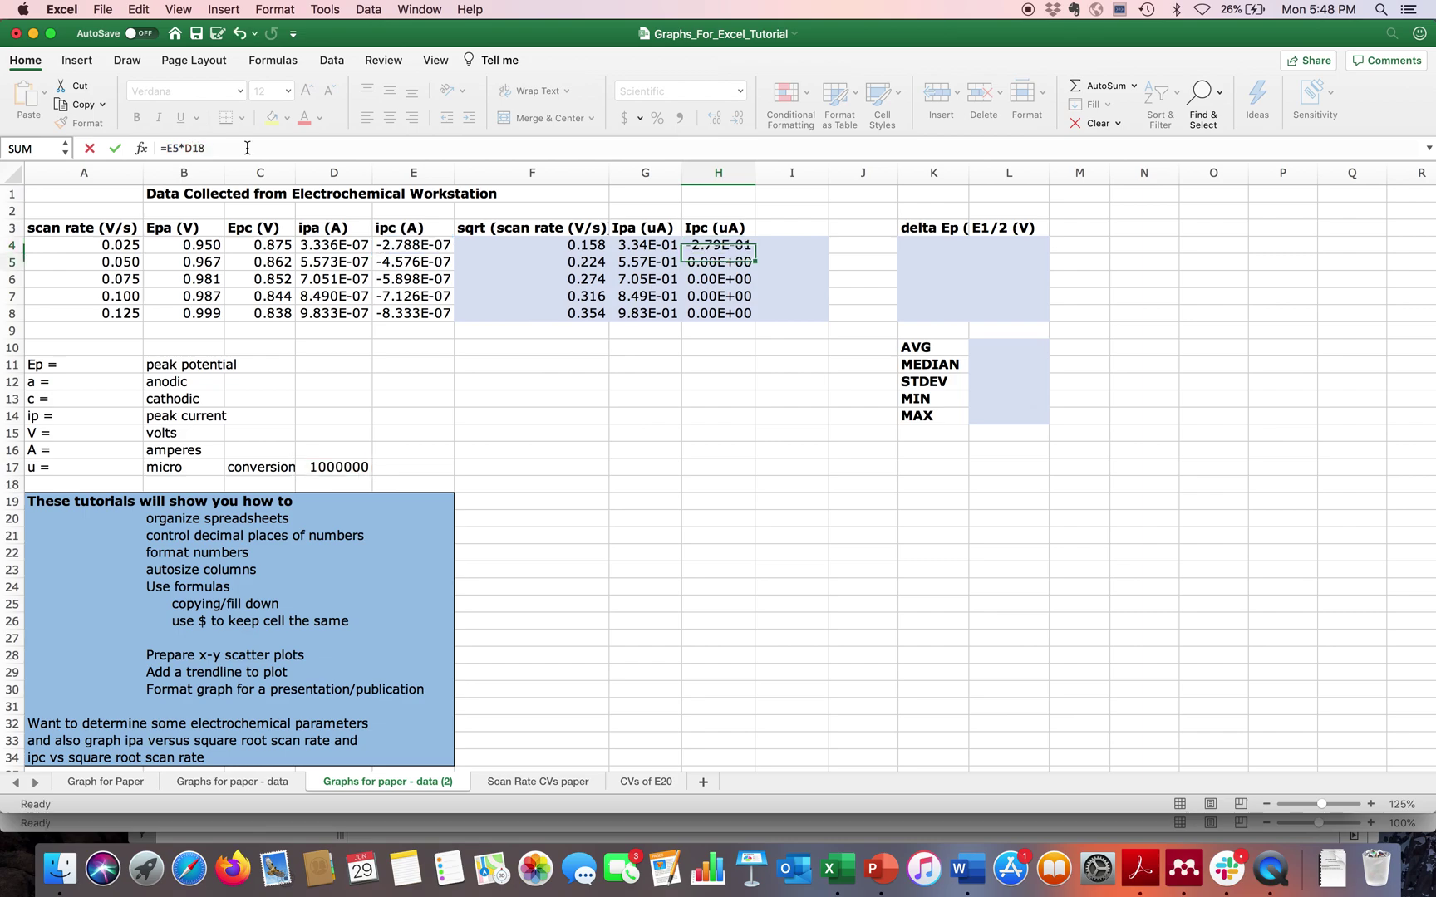
pyautogui.click(713, 245)
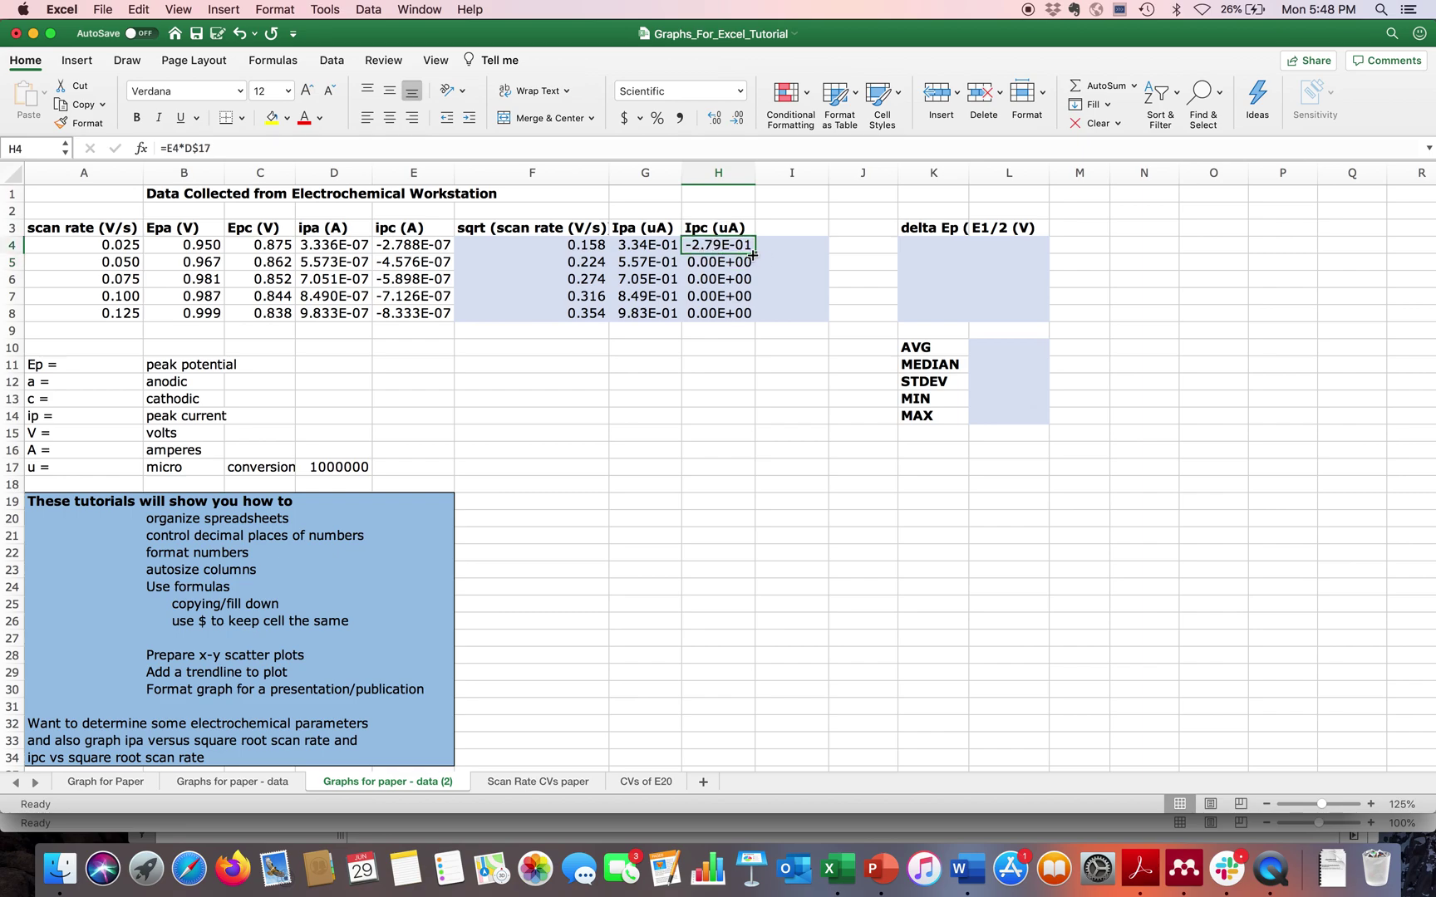
pyautogui.moveTo(753, 254); pyautogui.dragTo(746, 318)
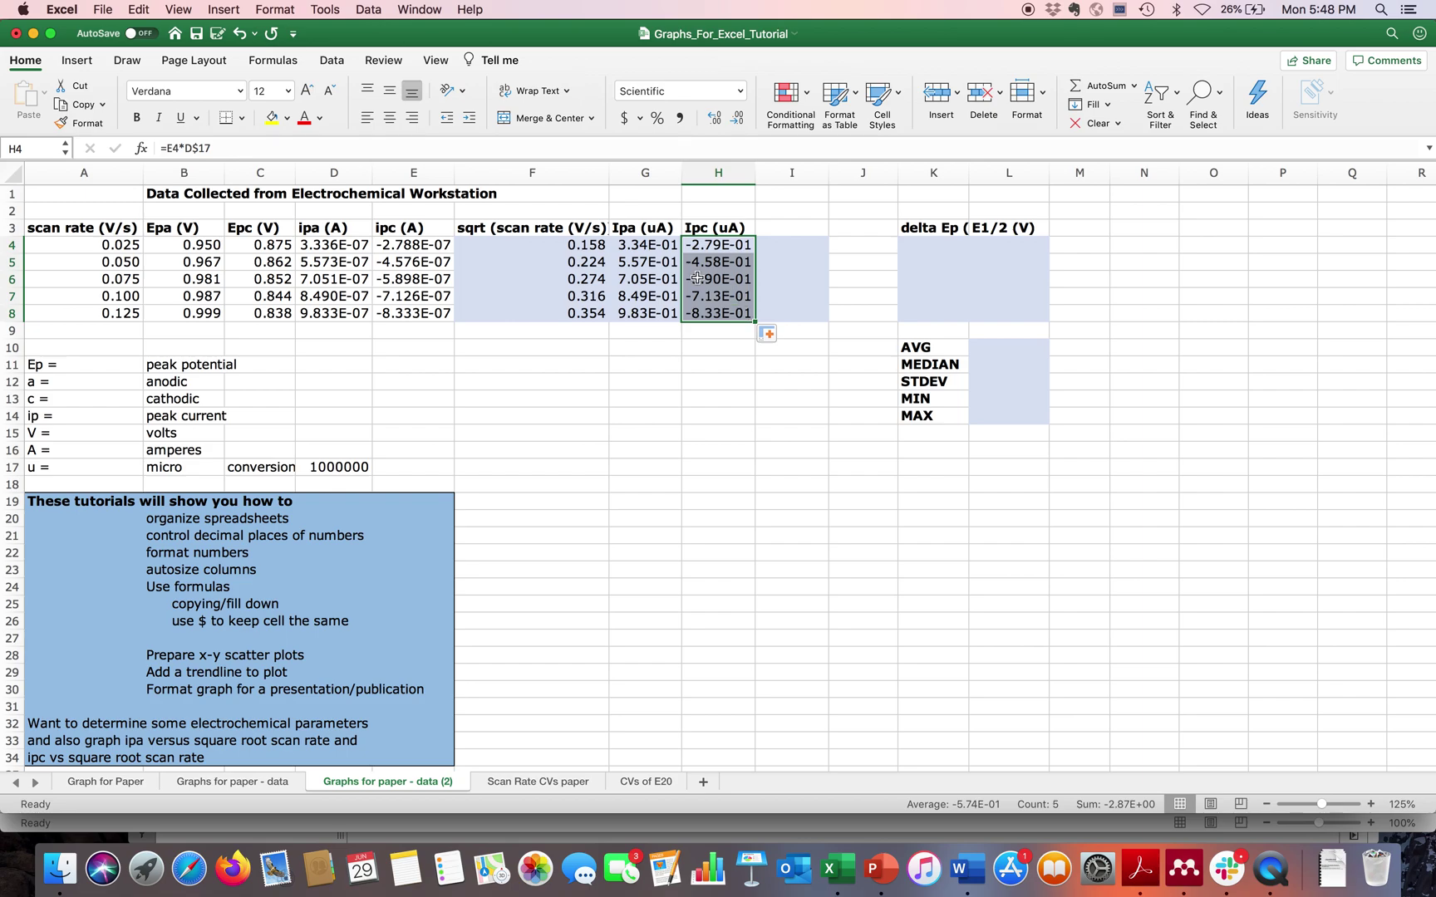
# - Check the cell references in each Ipc formula from H4 through H8
pyautogui.click(721, 246)
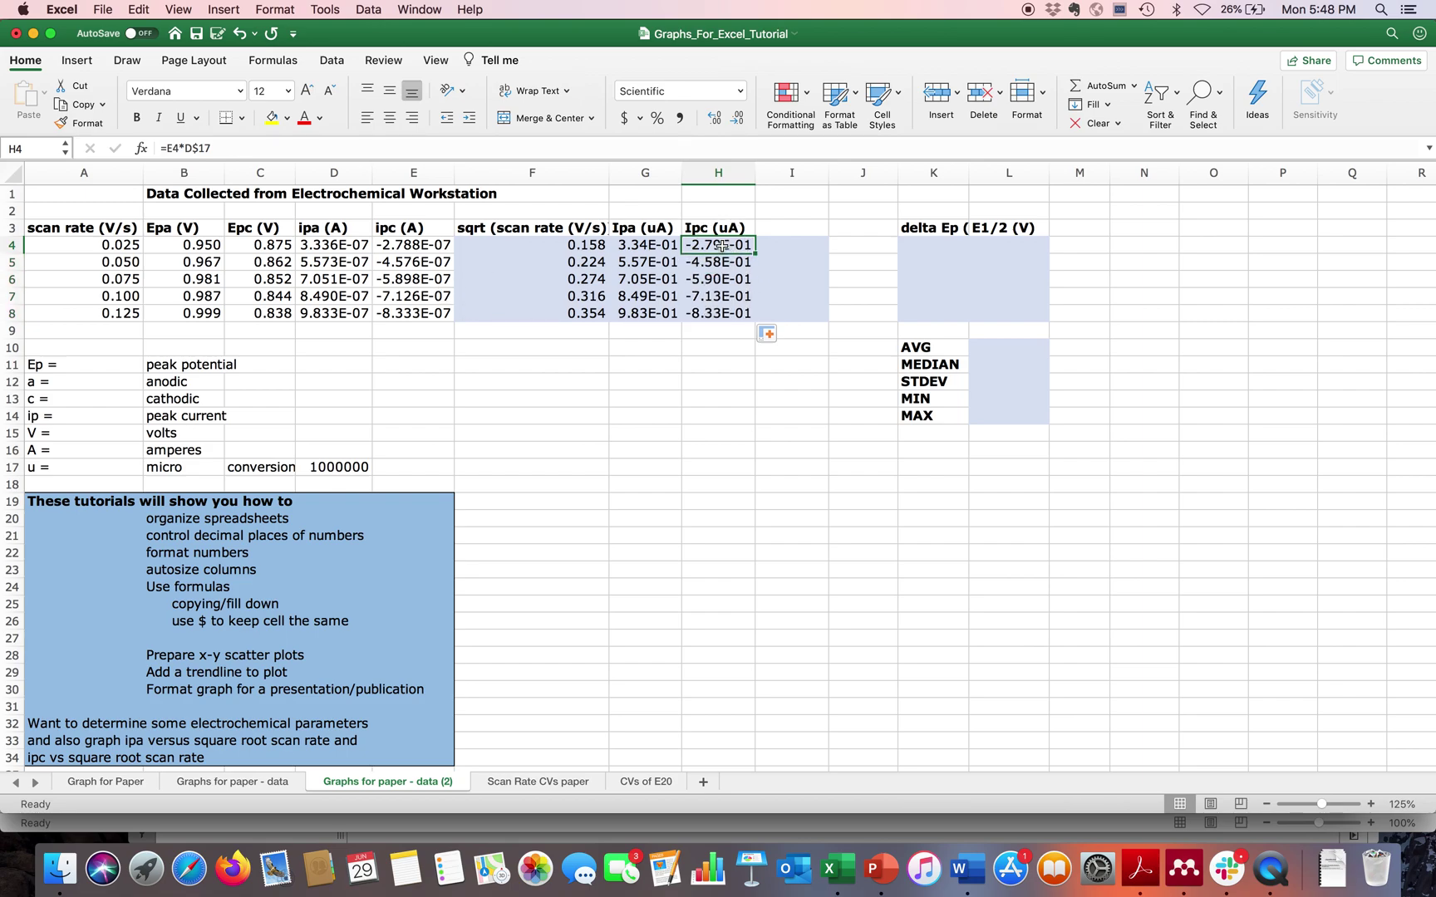
pyautogui.press('Down')
pyautogui.press('Down')
pyautogui.press('Down')
pyautogui.press('Down')
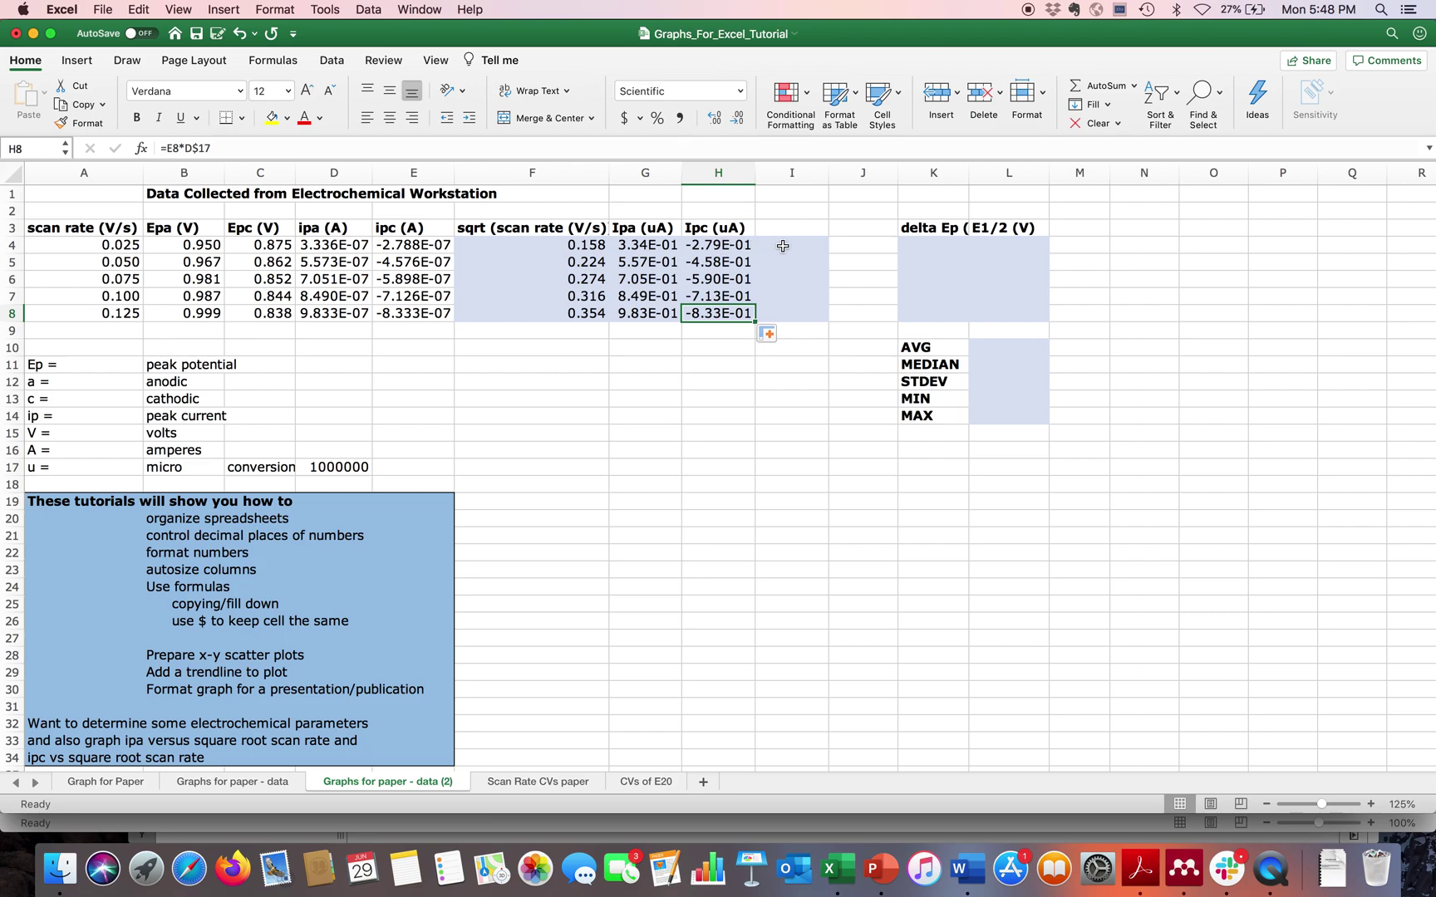
# - Remove the fill color from the empty cells I4:I8
pyautogui.moveTo(783, 246); pyautogui.dragTo(791, 311)
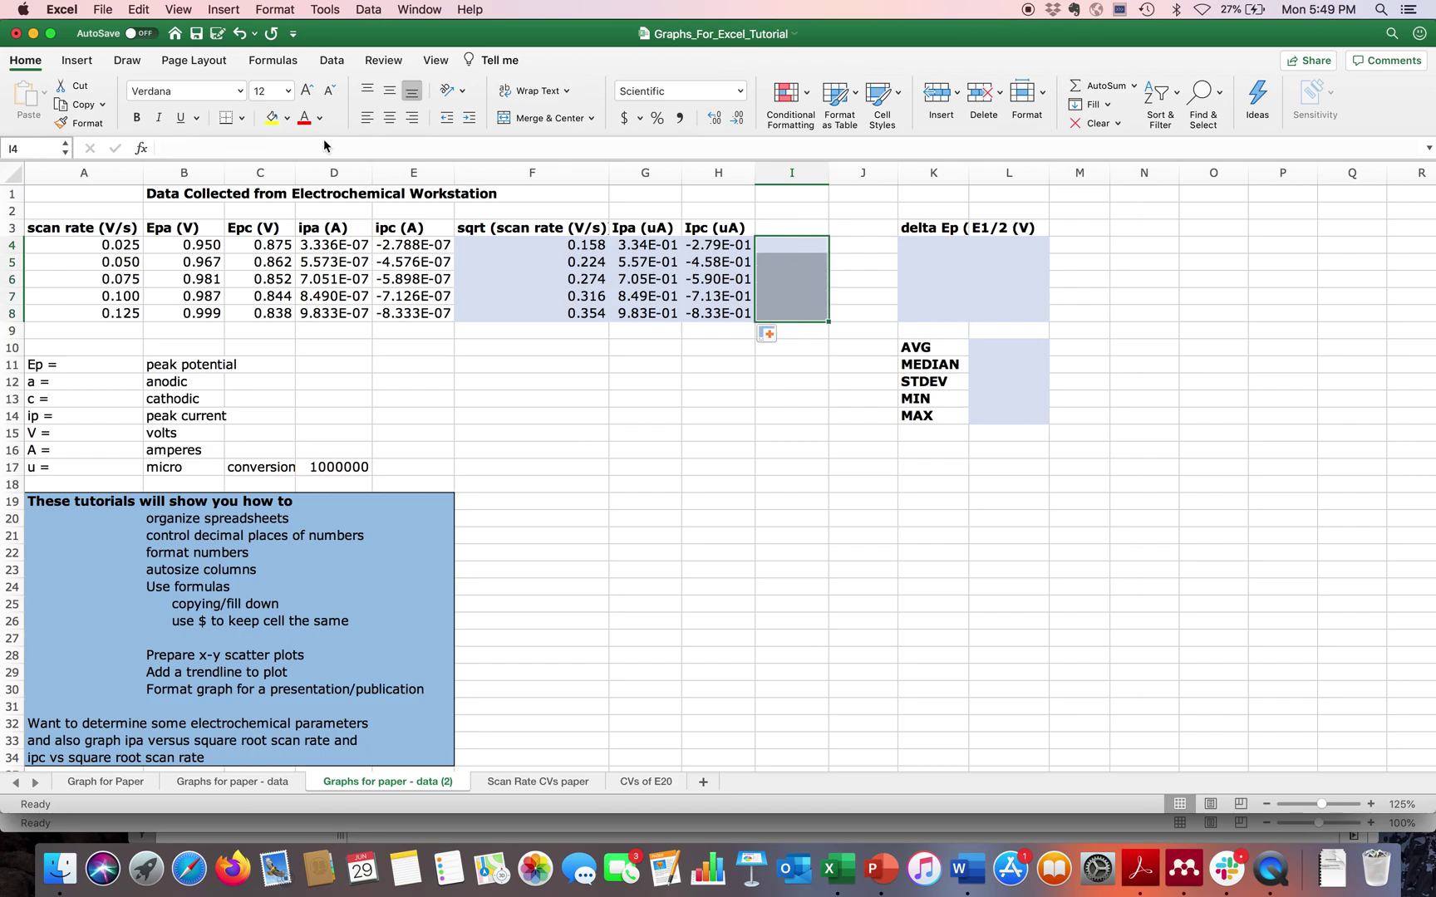
pyautogui.click(288, 118)
pyautogui.click(293, 150)
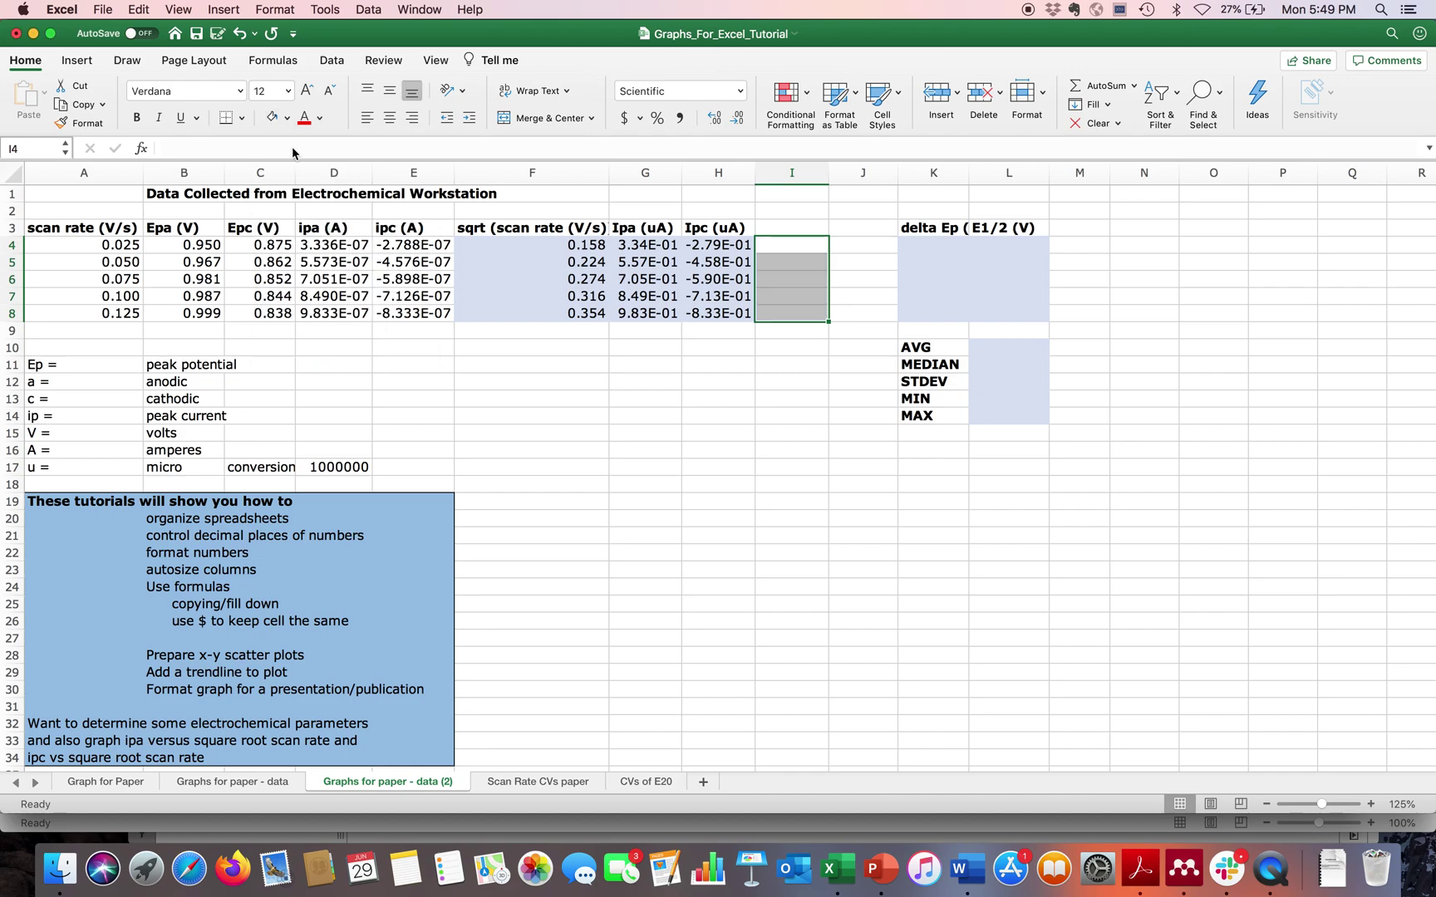
pyautogui.click(747, 502)
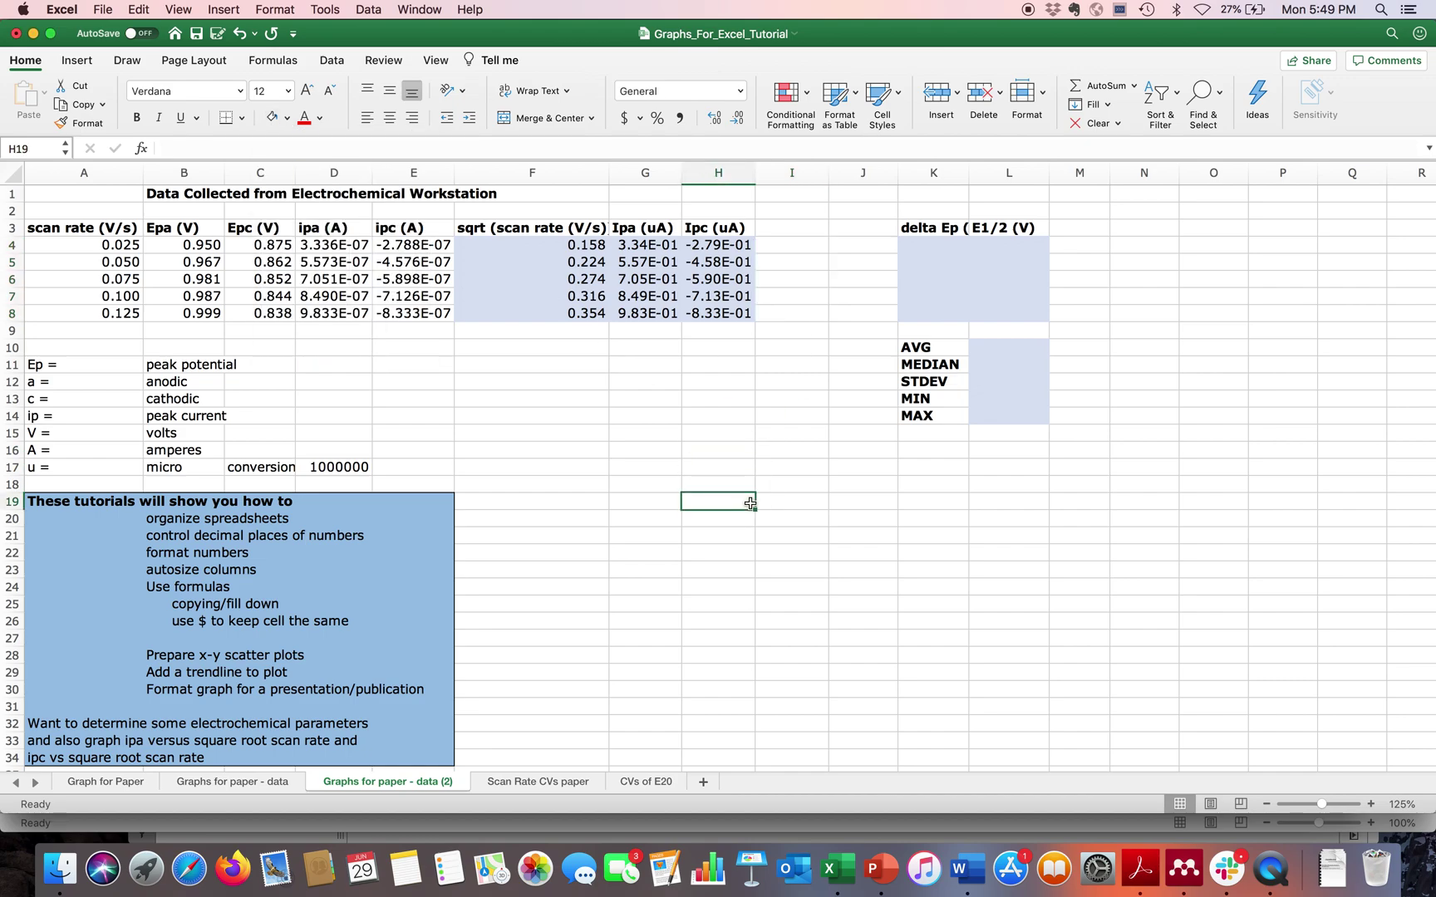
# - Widen column K to fit its delta Ep header and calculate the first delta Ep in K4 with =B4-C4
pyautogui.click(919, 248)
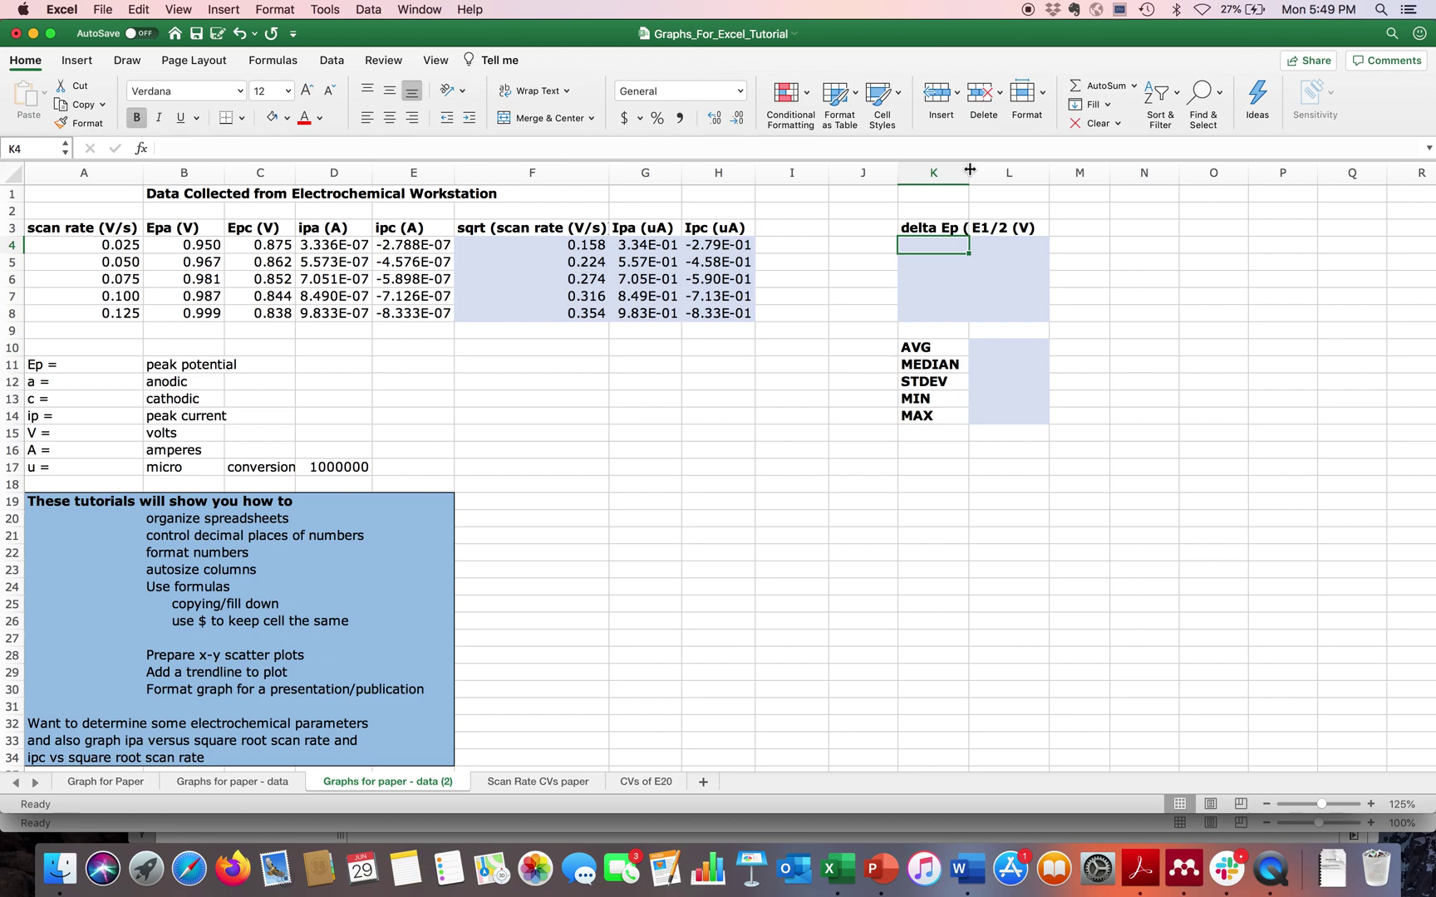
pyautogui.moveTo(970, 170); pyautogui.dragTo(993, 169)
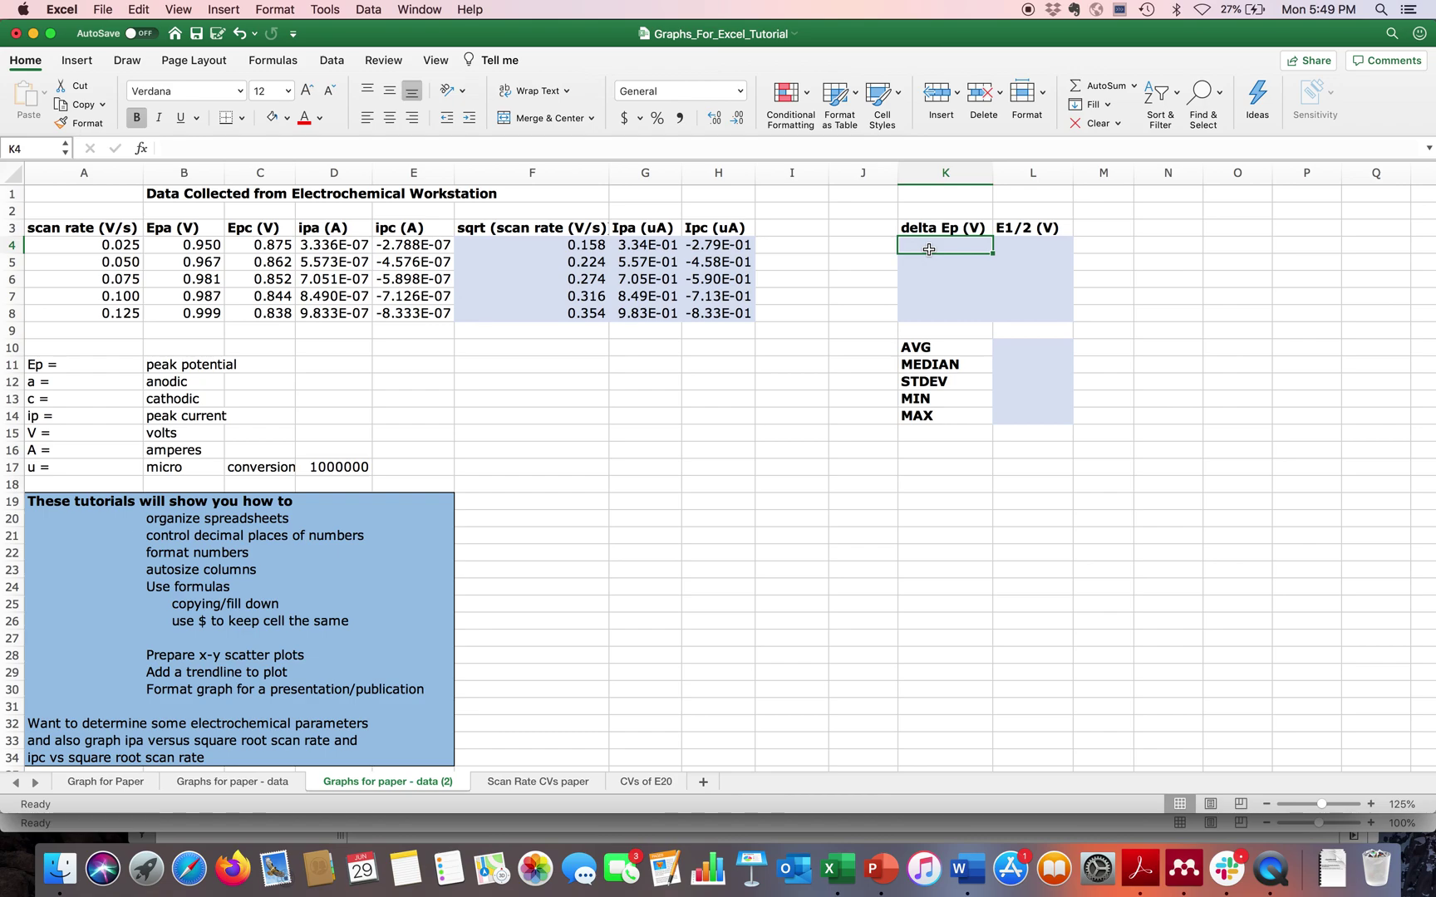
pyautogui.write('=')
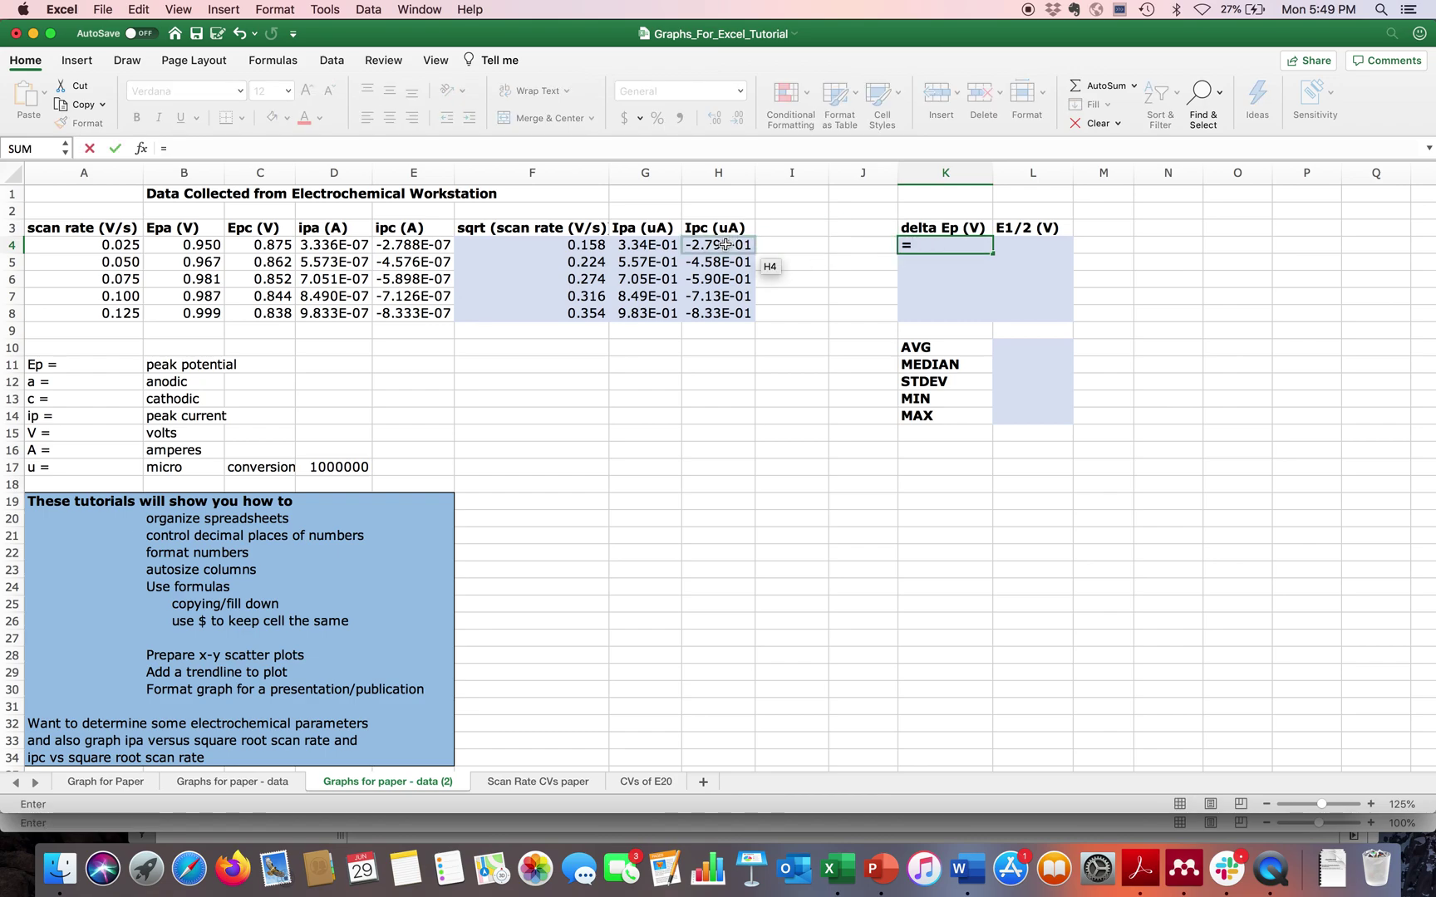
pyautogui.click(192, 244)
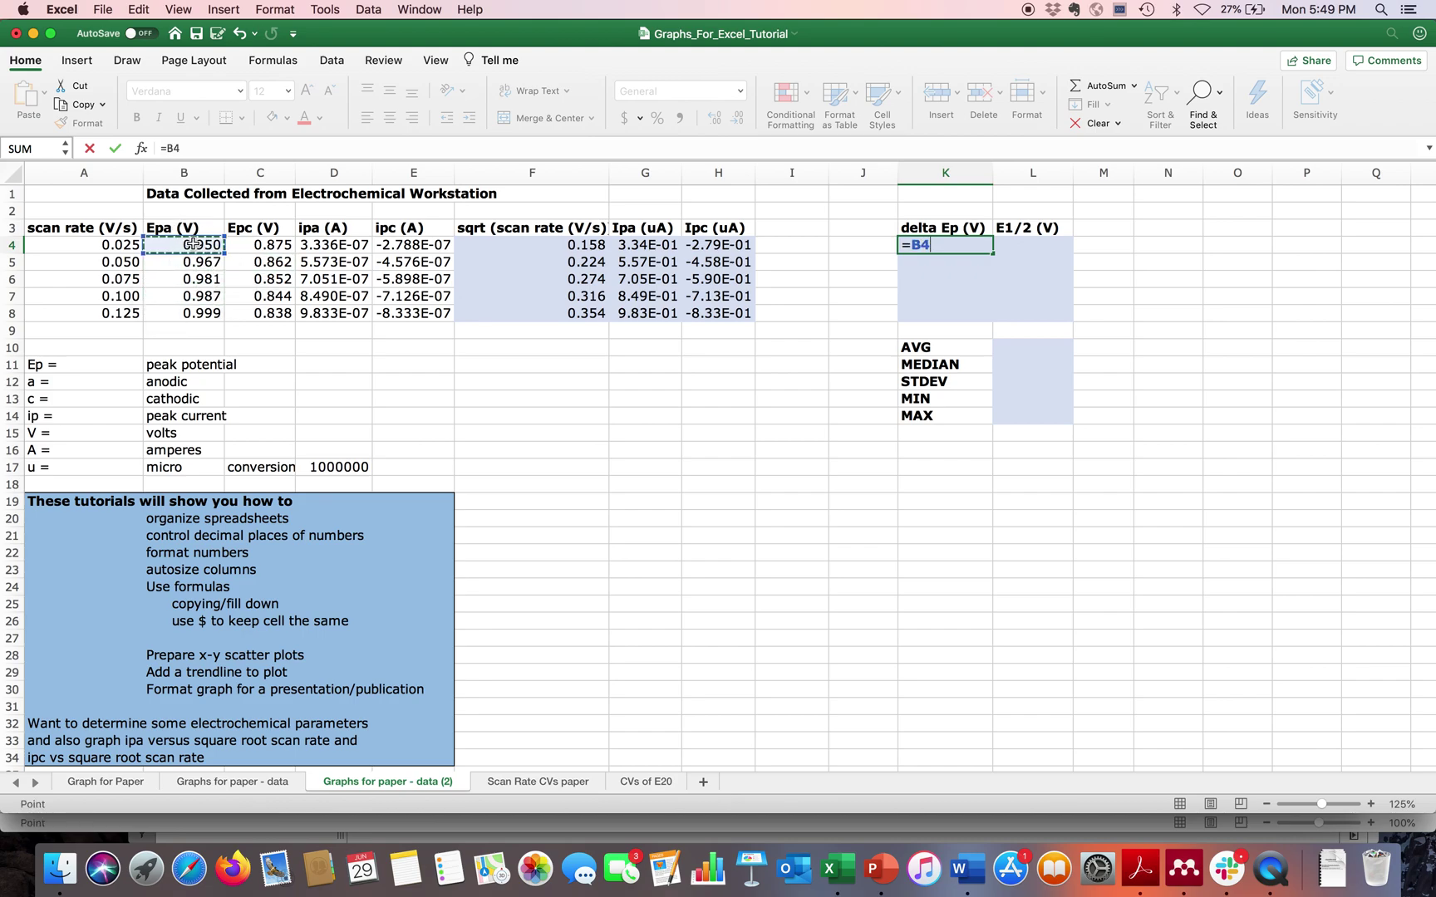
pyautogui.write('-')
pyautogui.click(271, 245)
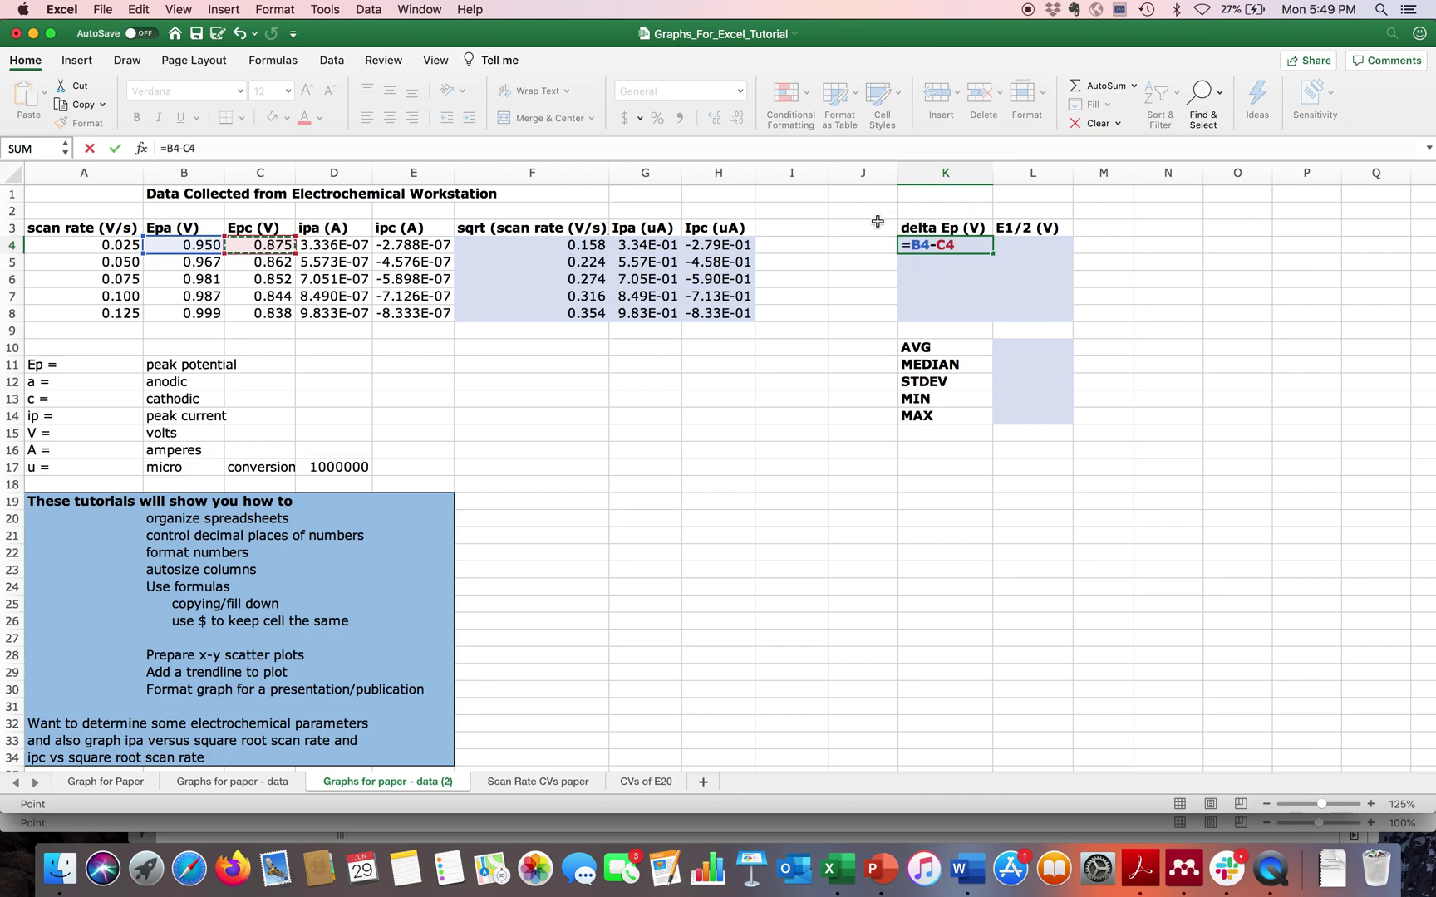
pyautogui.press('Return')
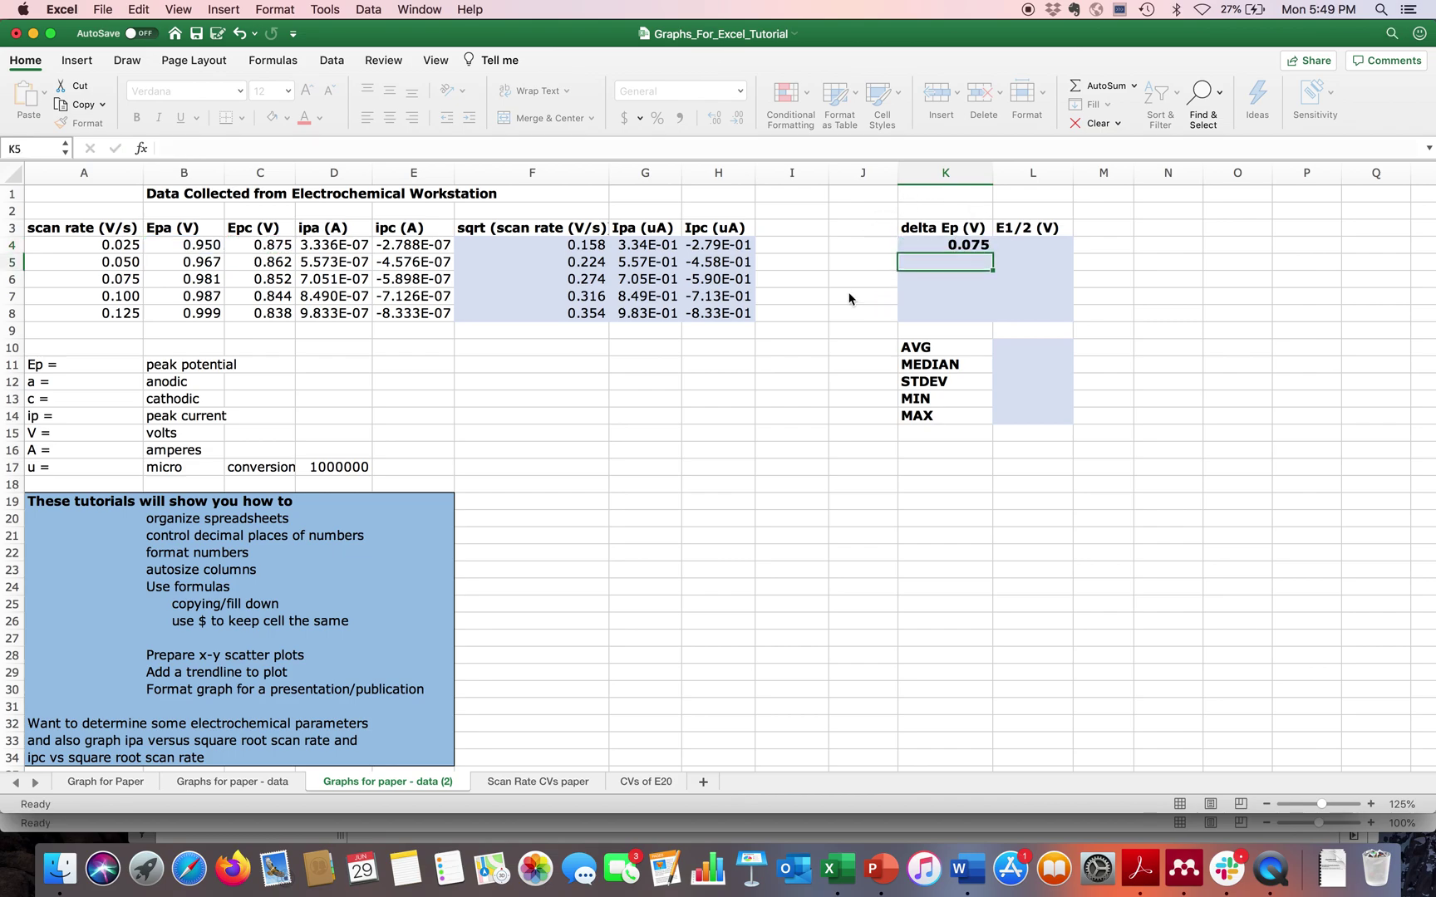
# - Fill the delta Ep formula from K4 down through K8 and check the cell references in each copied row
pyautogui.click(965, 244)
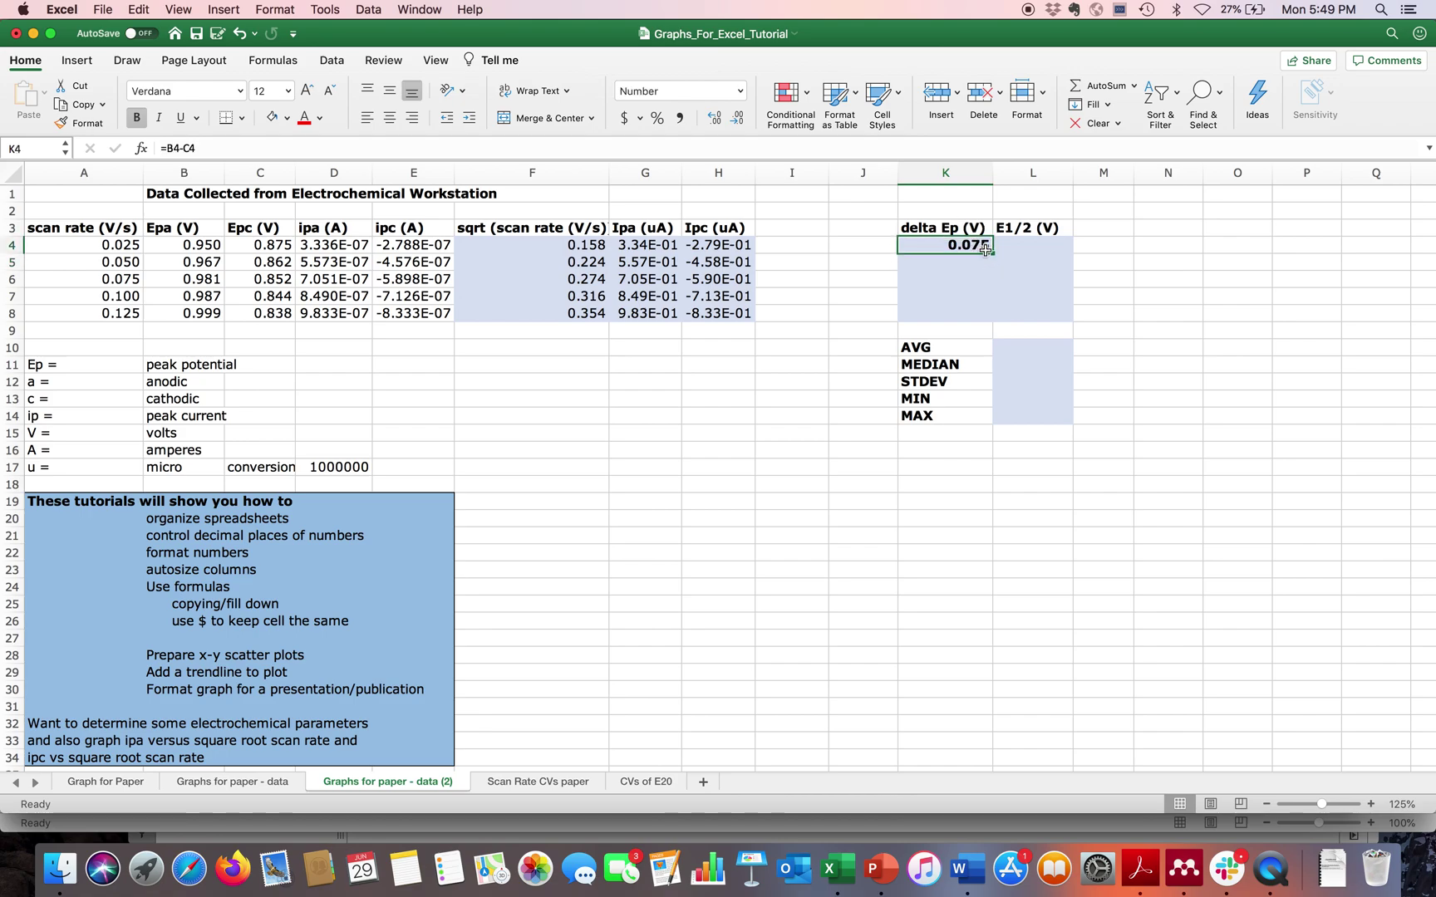
pyautogui.moveTo(992, 253); pyautogui.dragTo(993, 322)
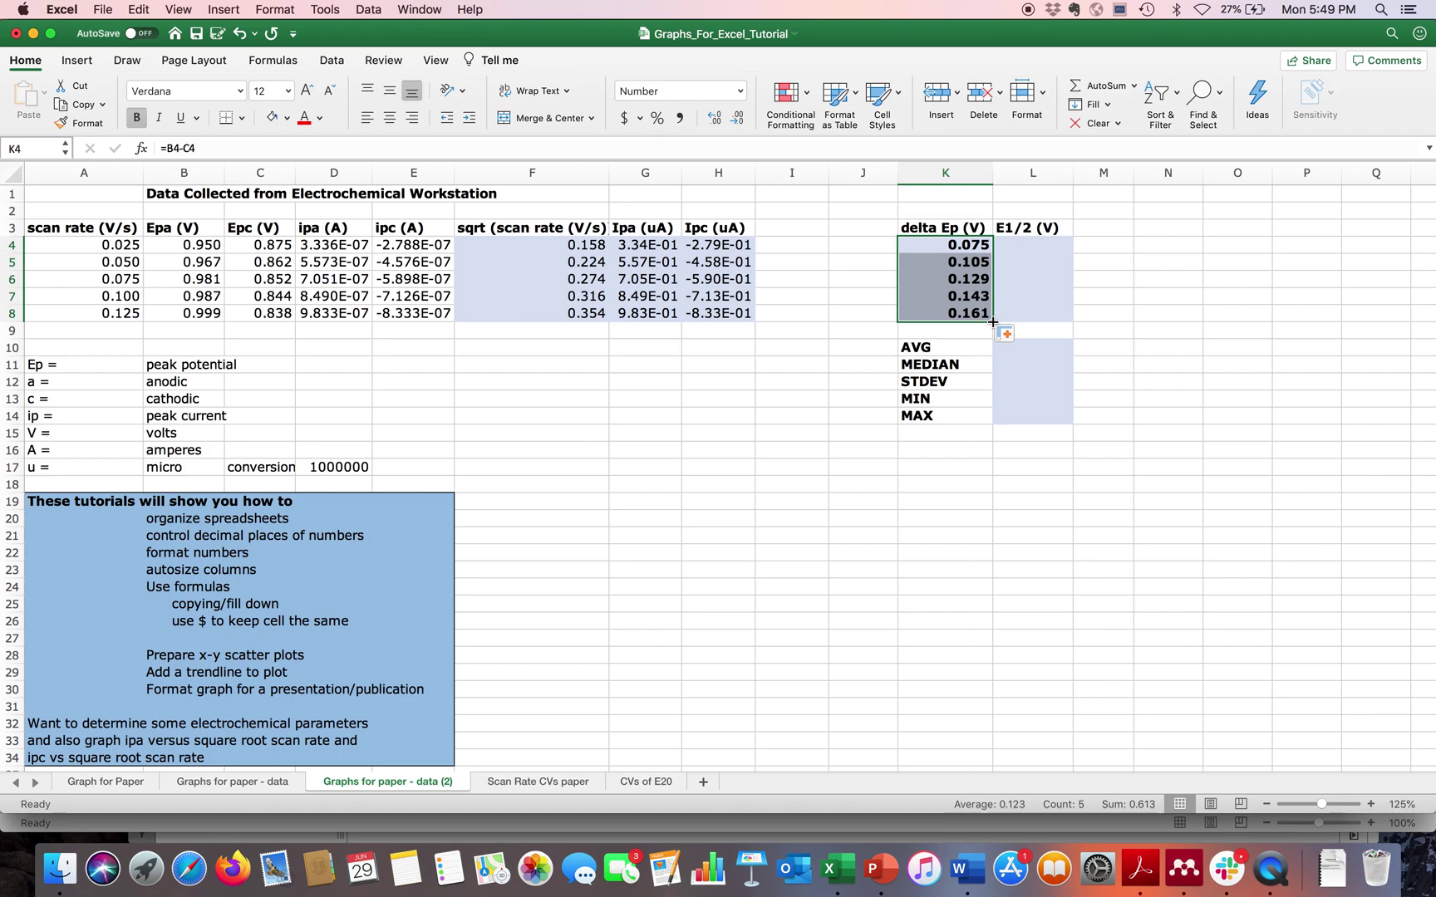
pyautogui.click(942, 242)
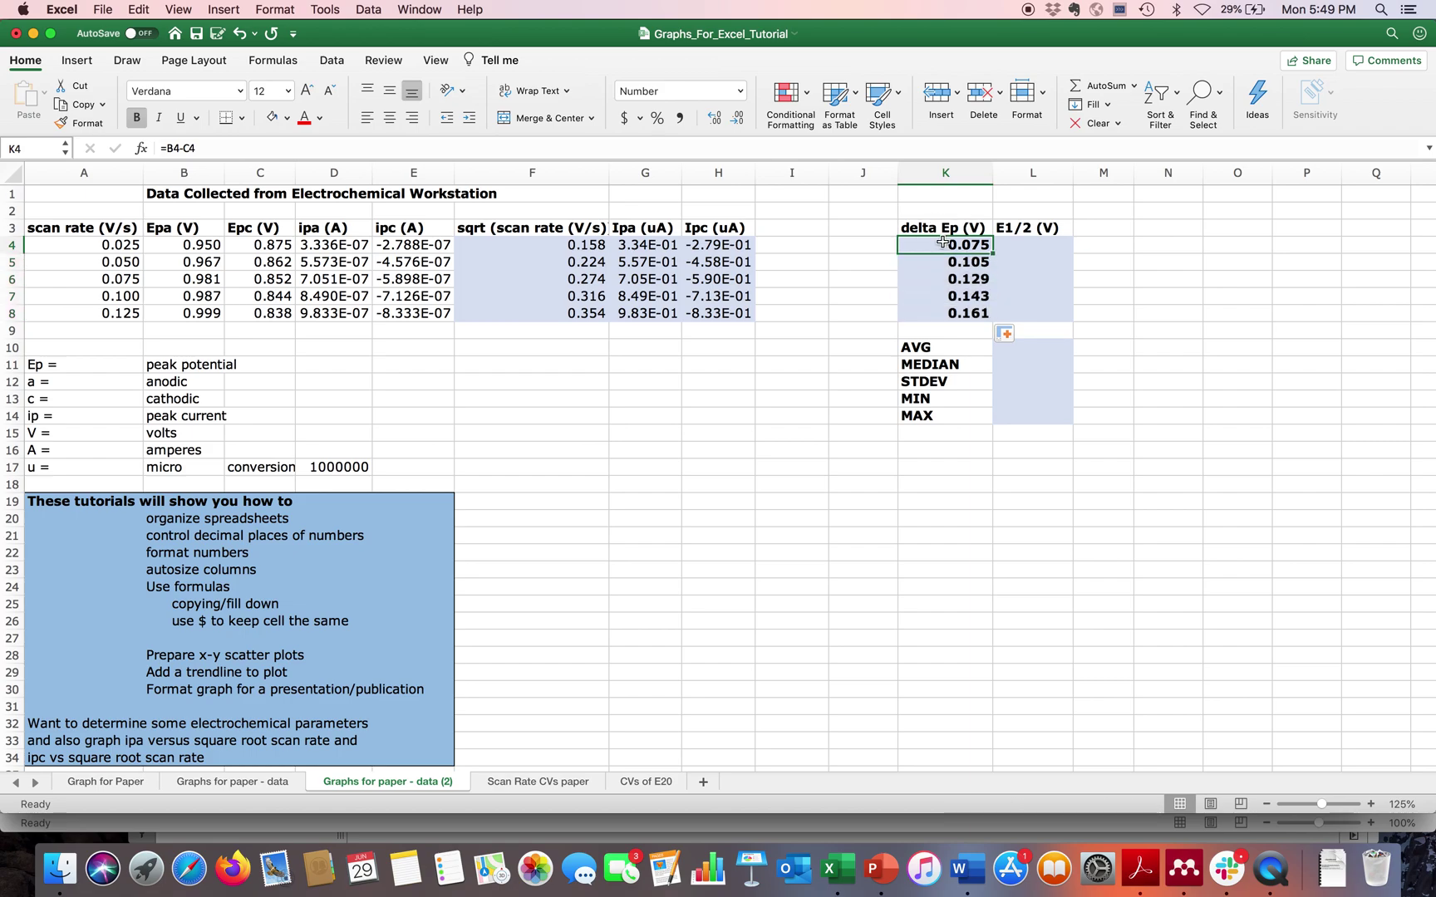
pyautogui.press('Down')
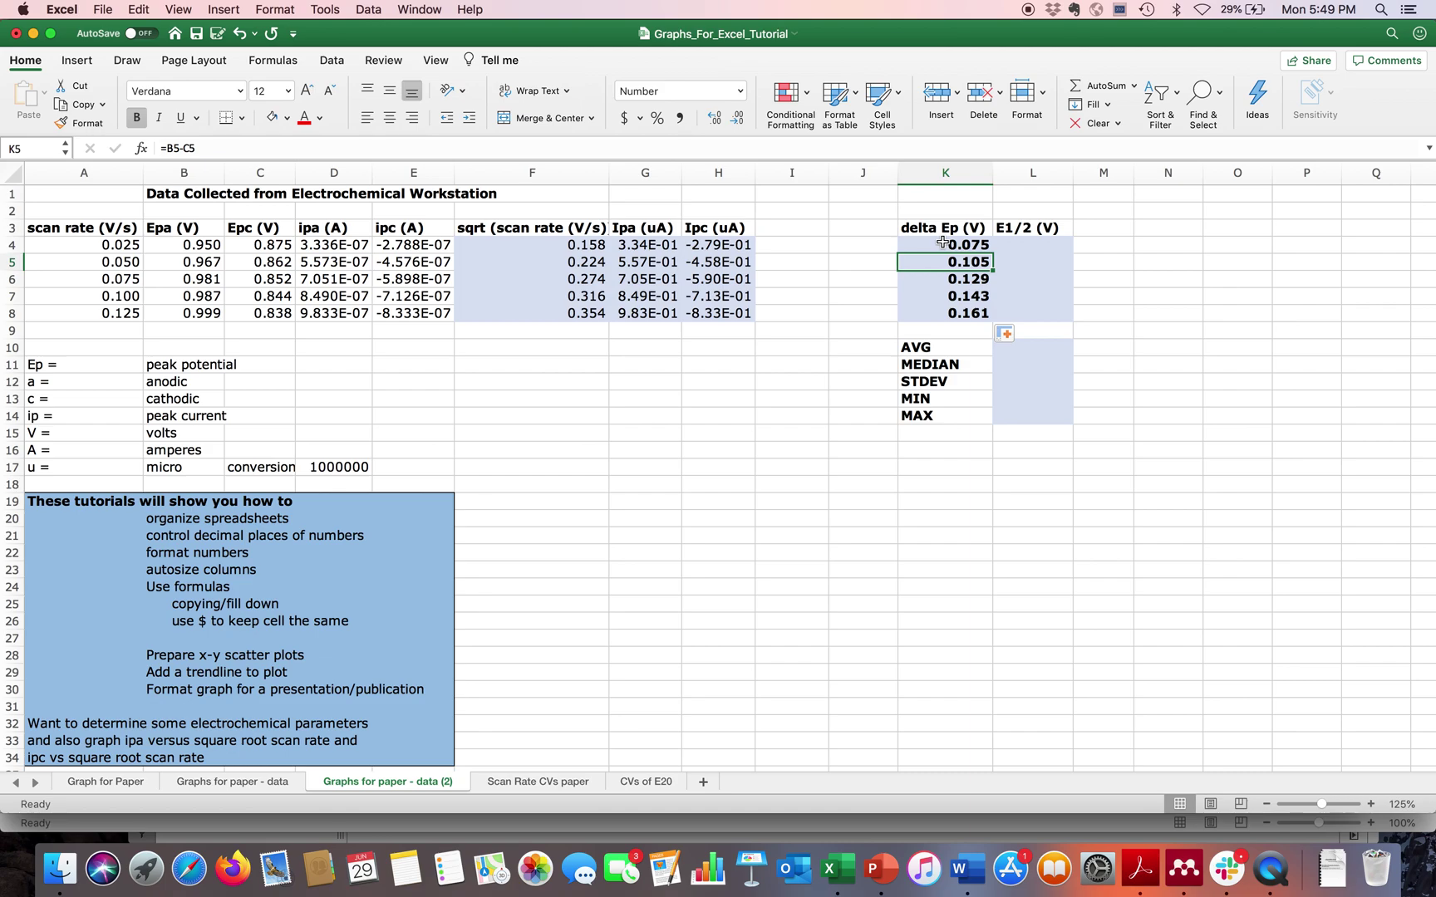
pyautogui.press('Down')
pyautogui.press('Down')
pyautogui.press('Down')
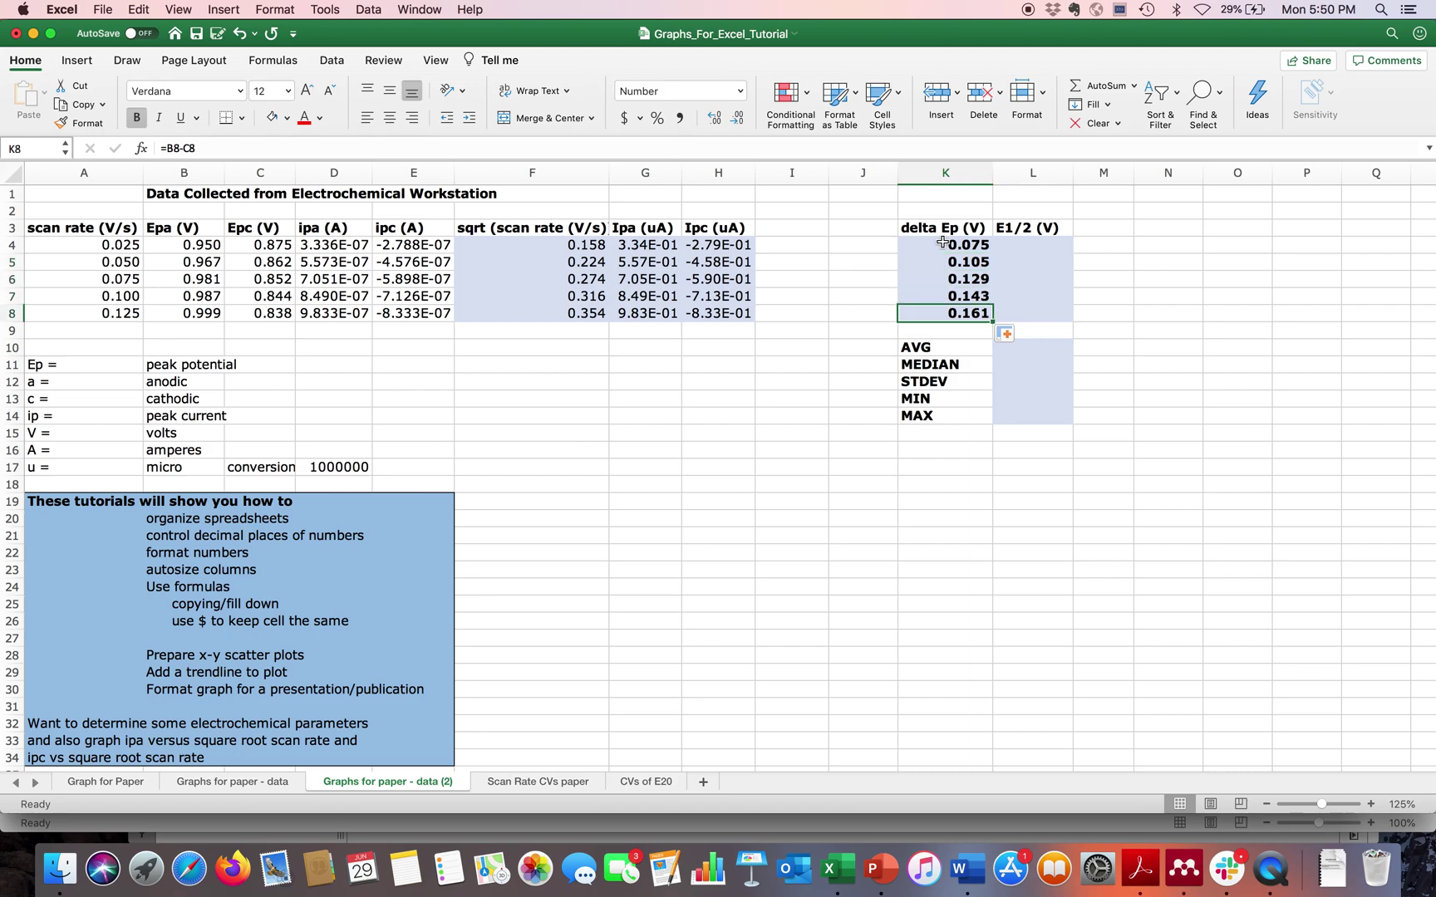
# - Calculate the first E1/2 value in L4 with the formula =(B4+C4)/2
pyautogui.click(1023, 246)
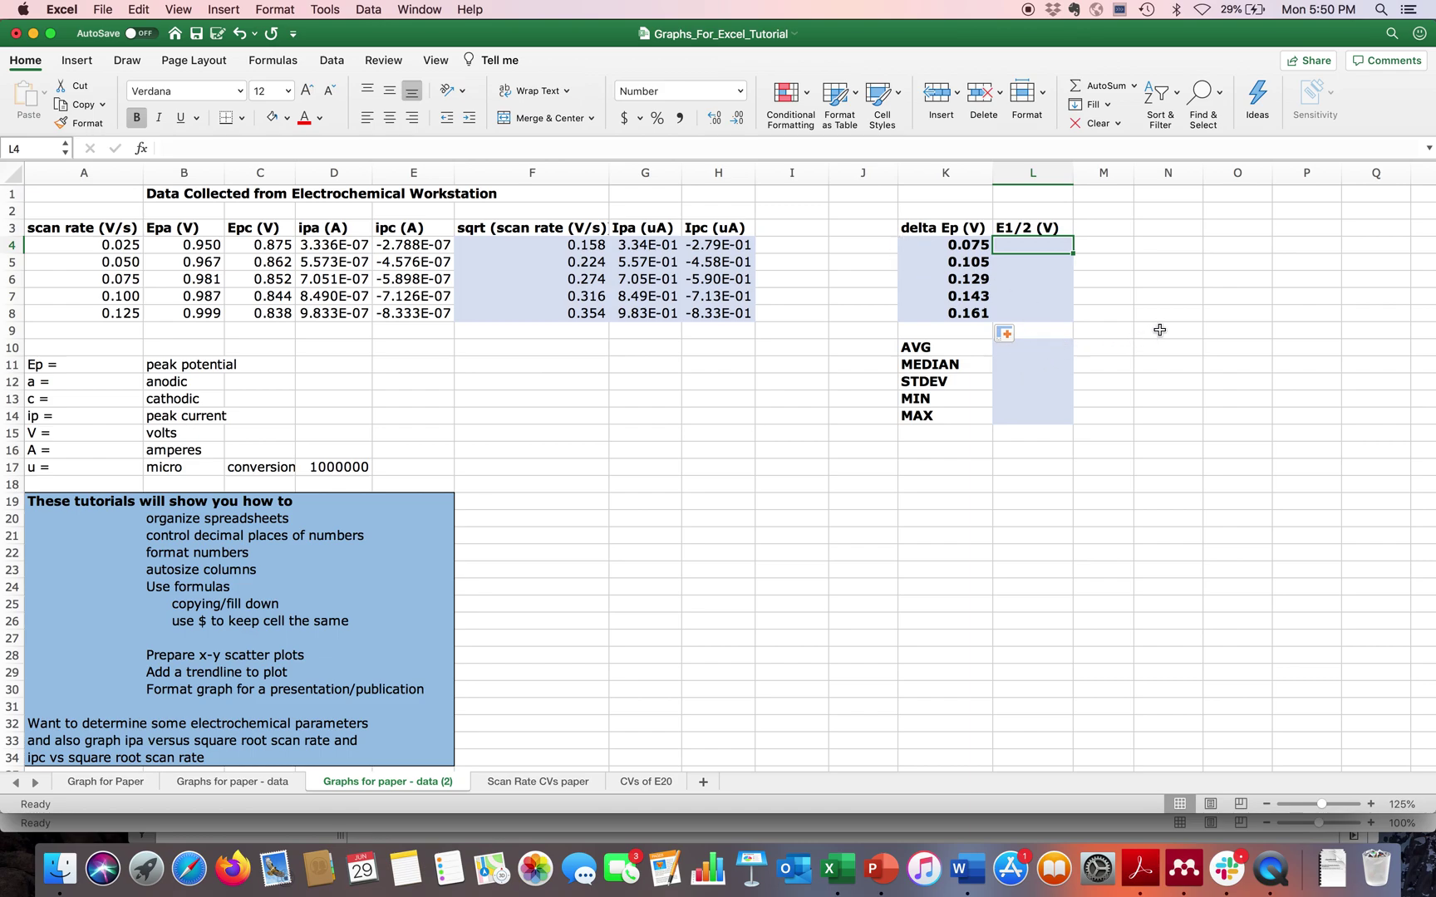
pyautogui.write('=')
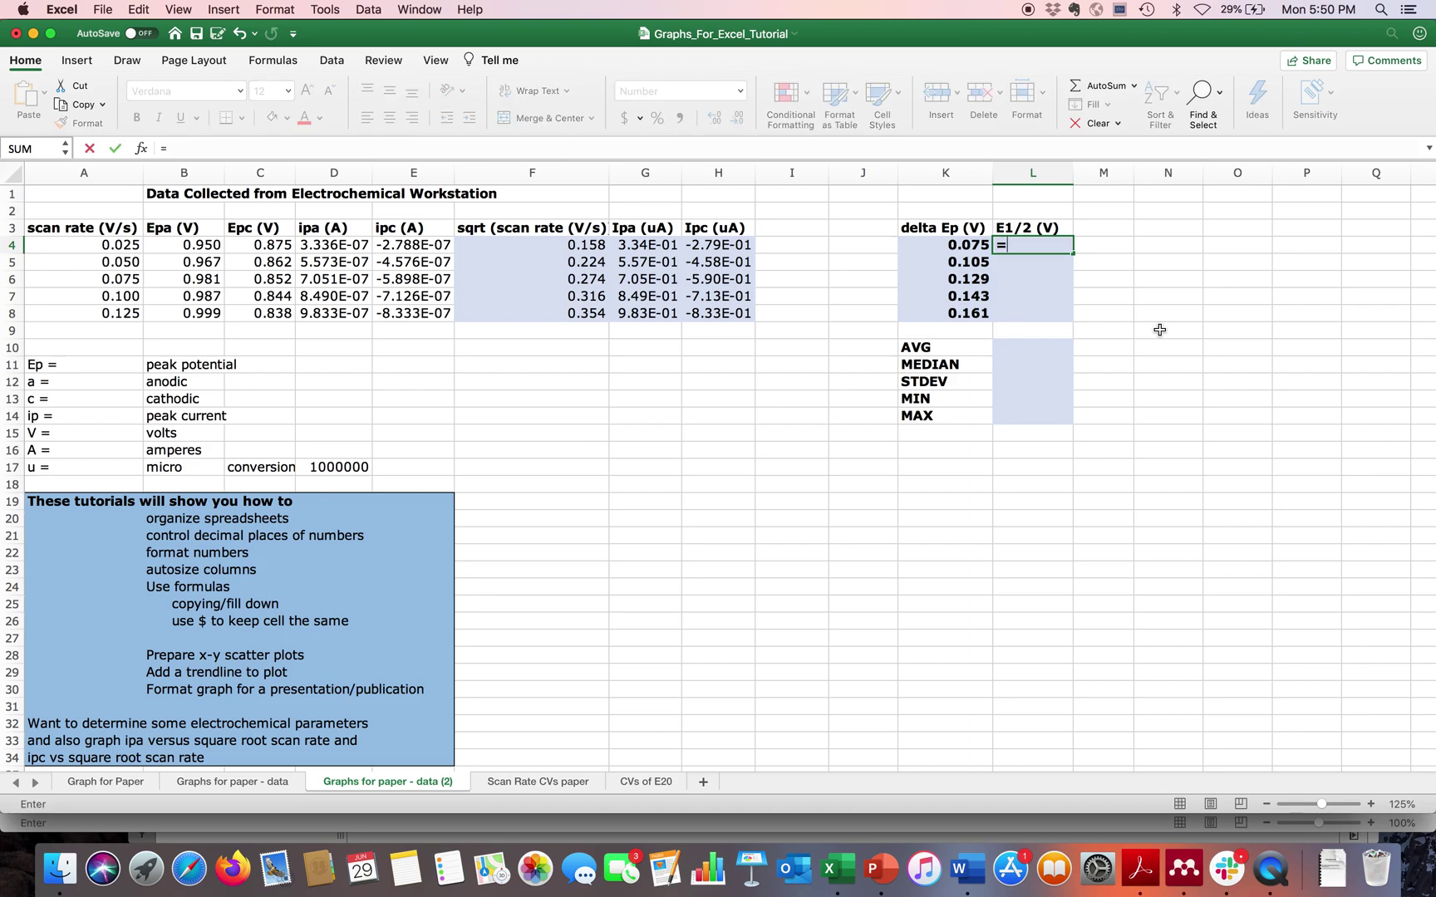
pyautogui.write('(')
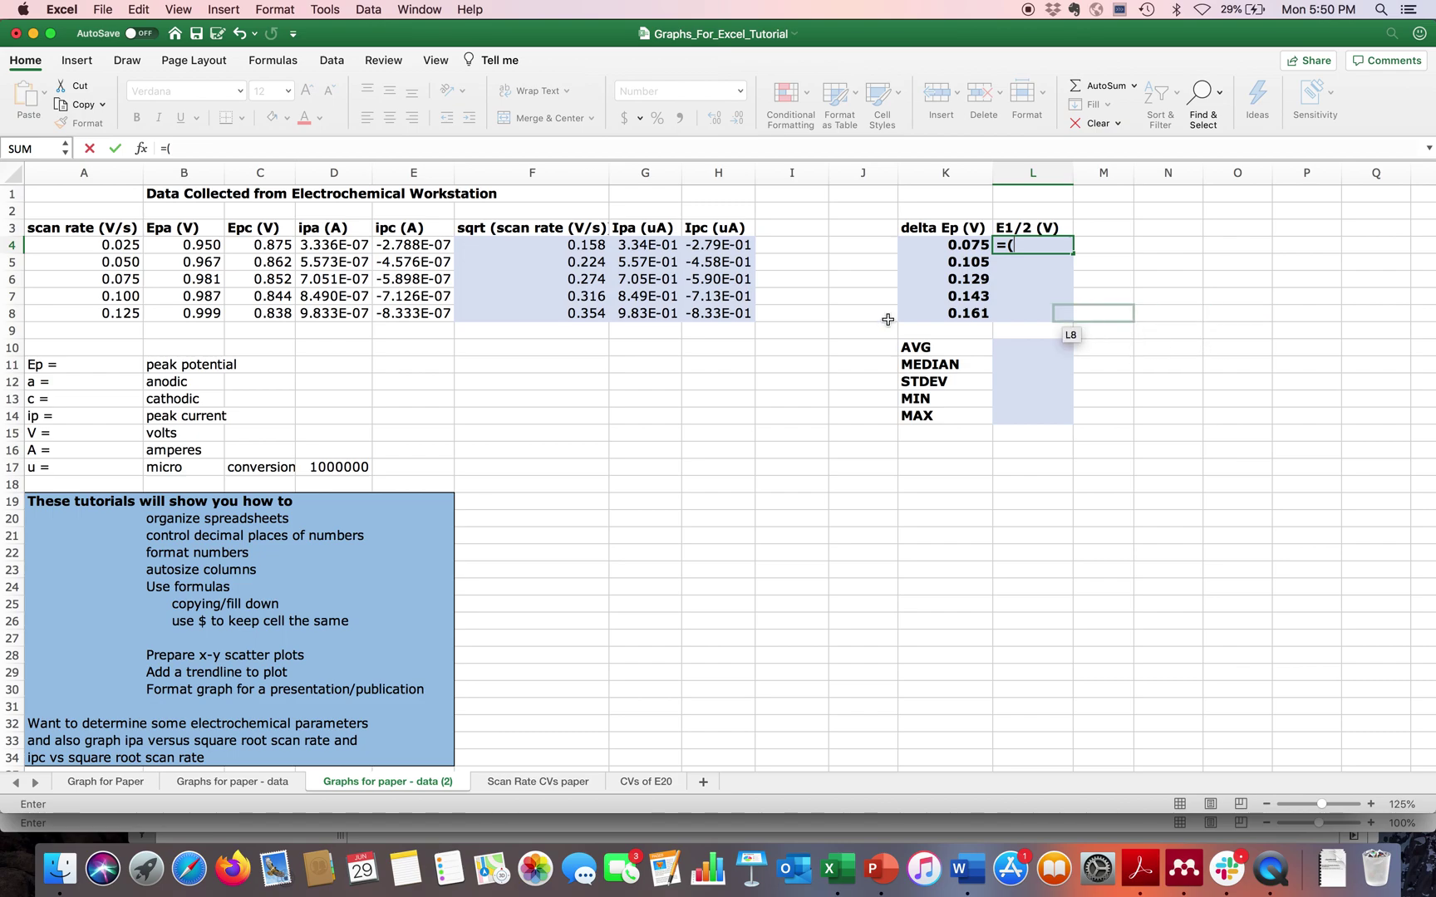
pyautogui.click(202, 243)
pyautogui.write('+')
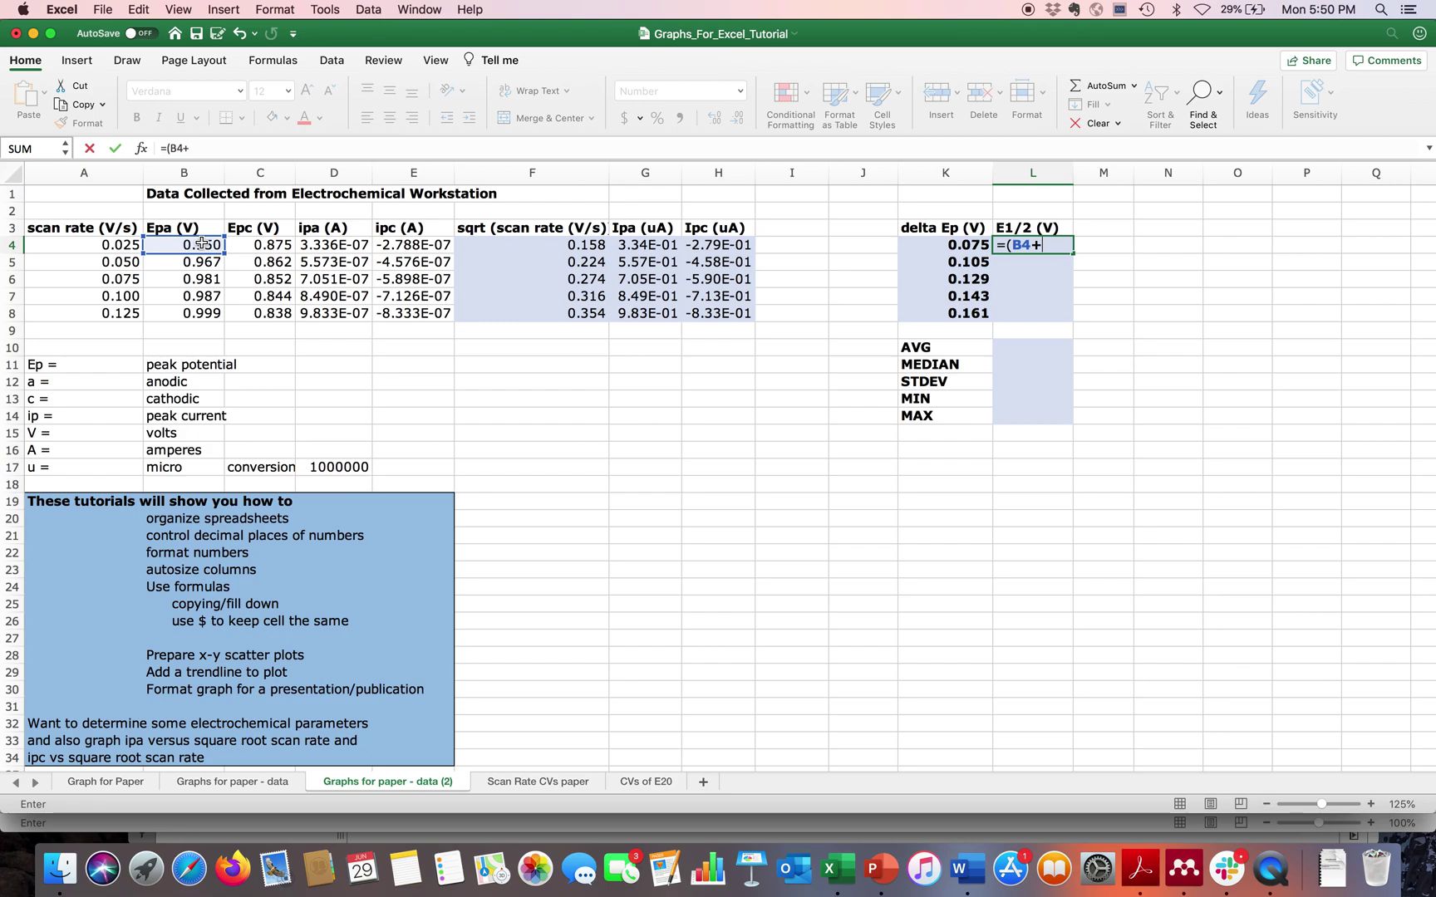
pyautogui.click(270, 243)
pyautogui.write(')')
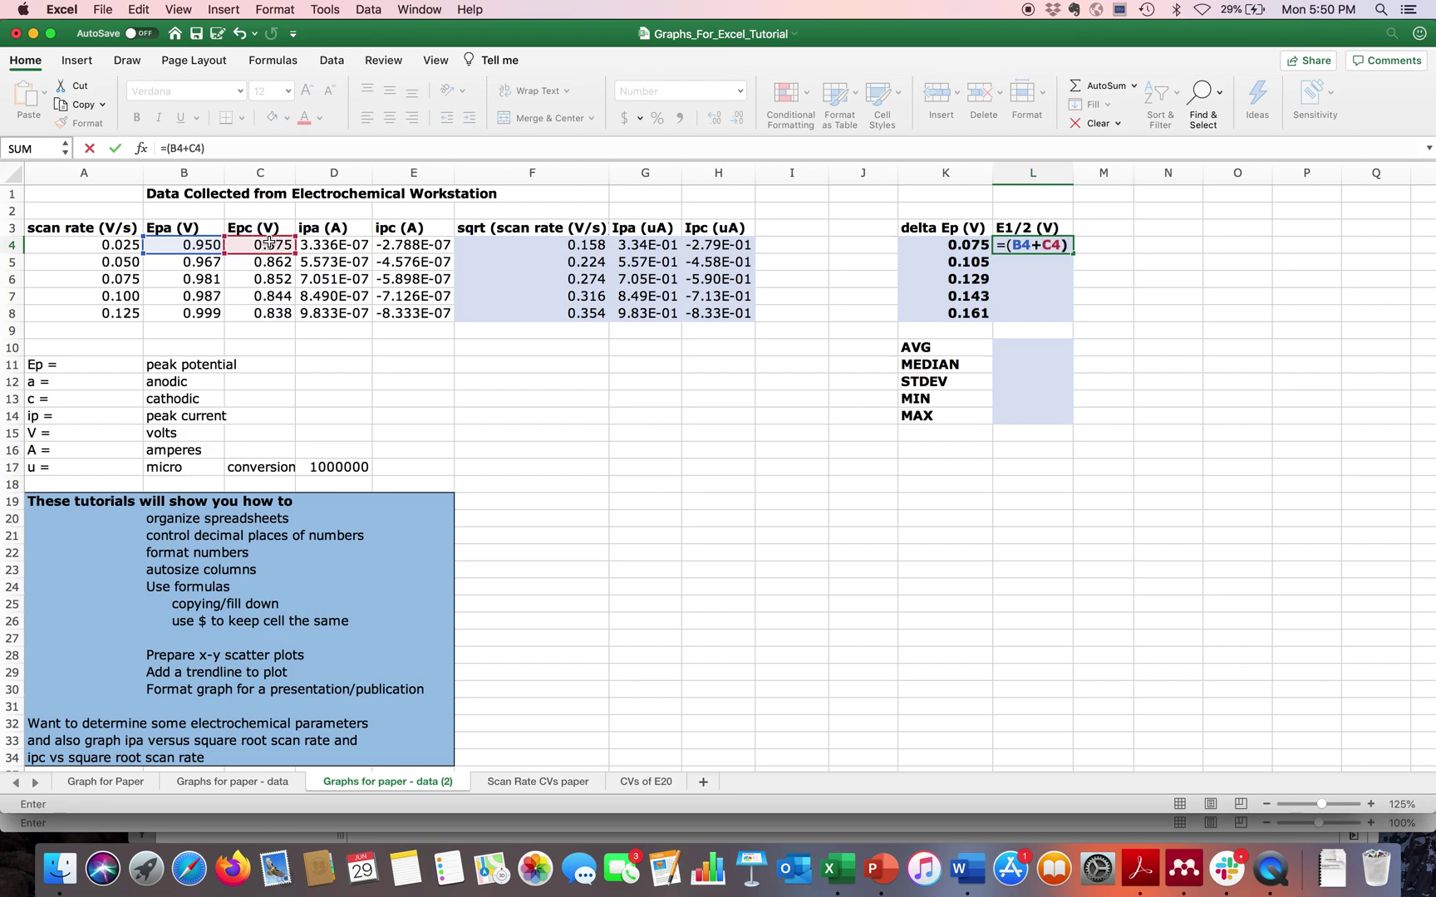
pyautogui.write('/2')
pyautogui.press('Return')
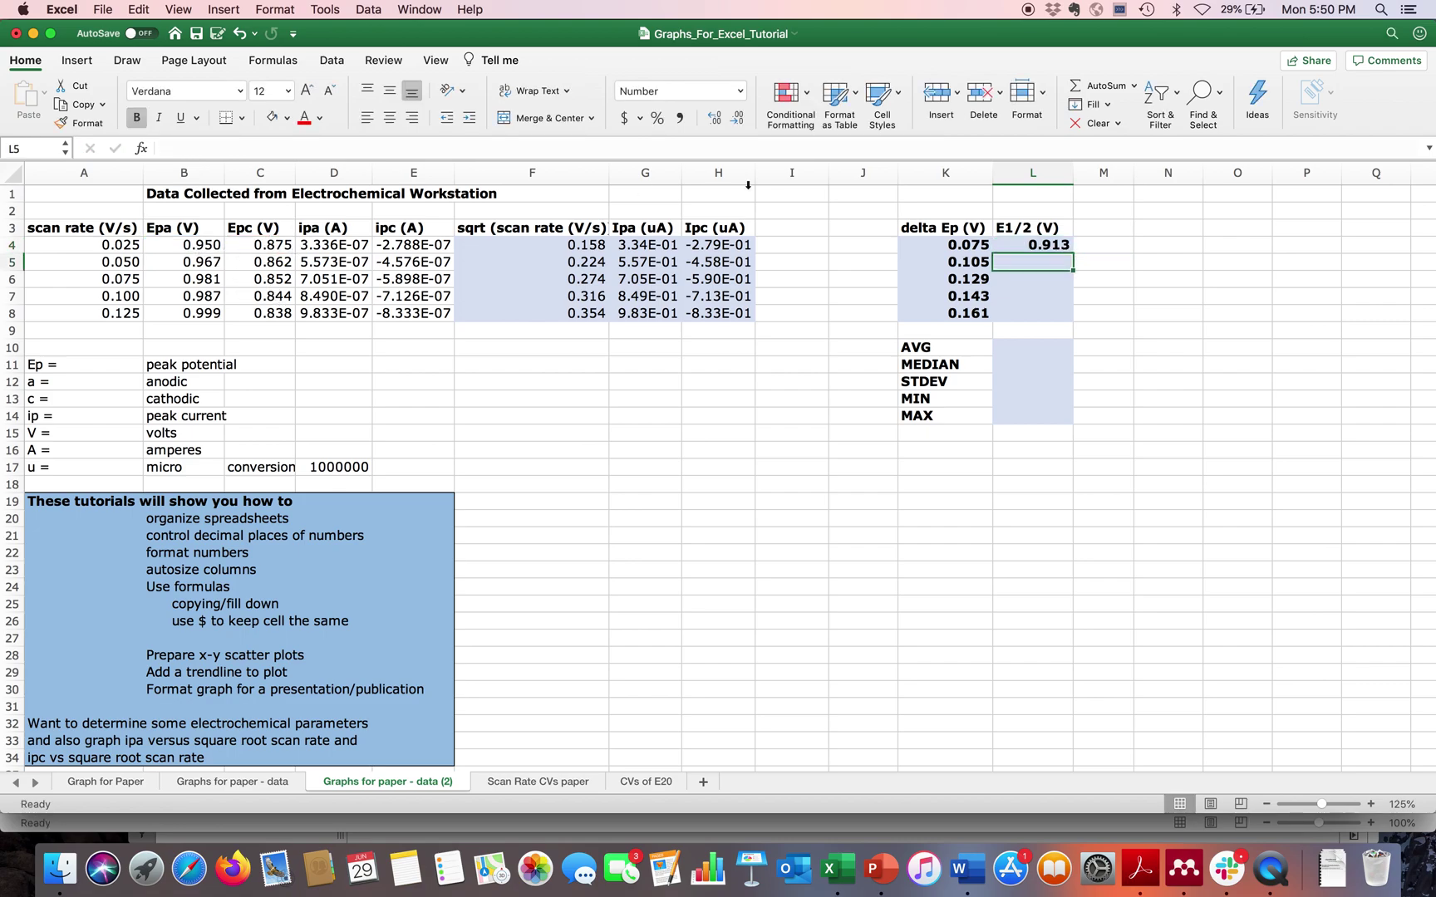
# - Fill the E1/2 formula from L4 down through L8 and check the cell references in L8
pyautogui.click(1036, 242)
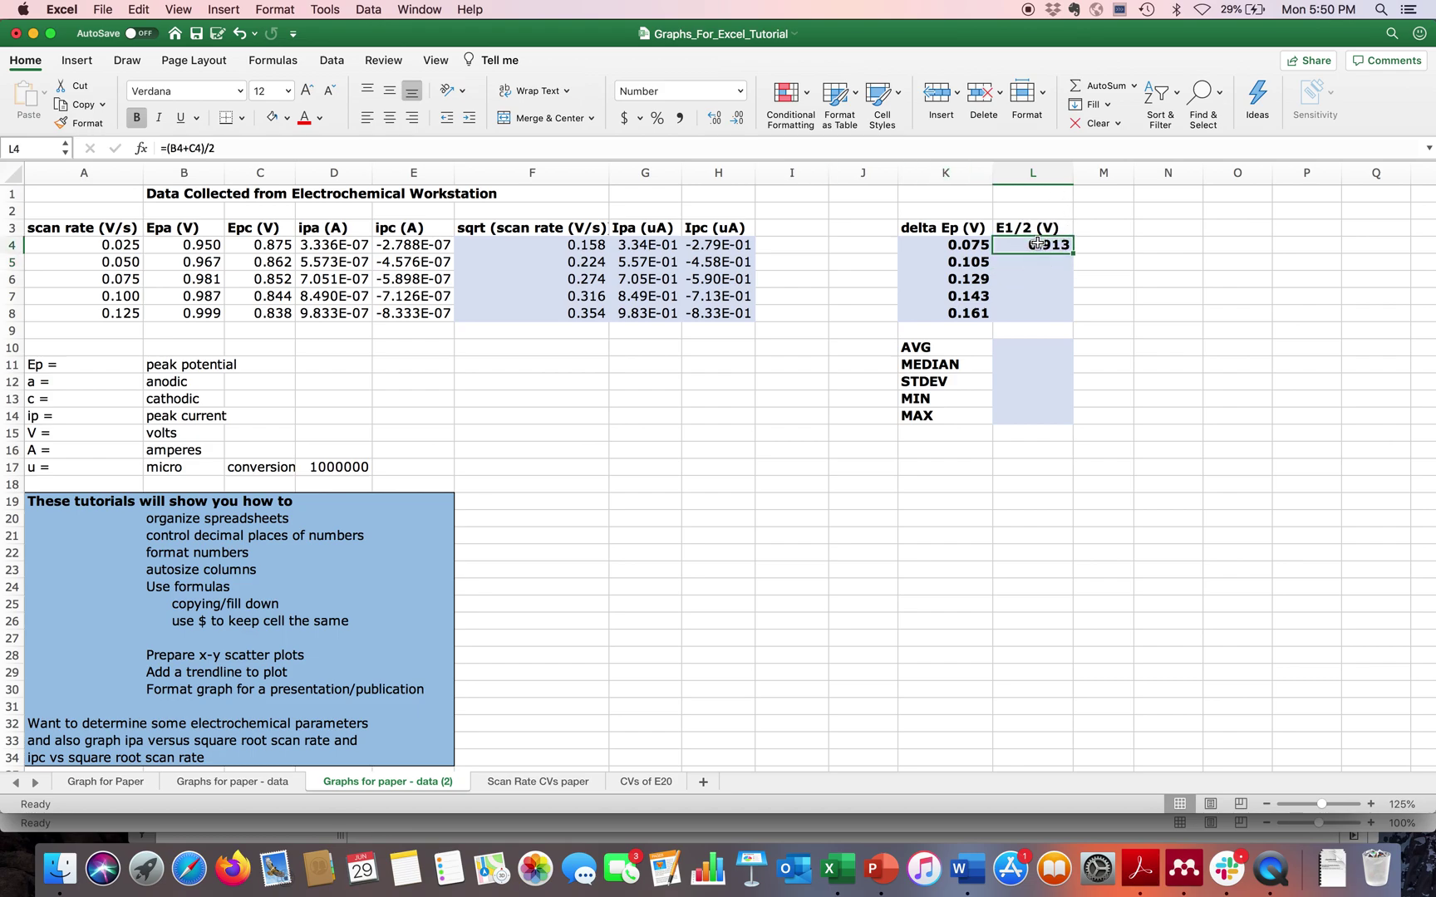
pyautogui.moveTo(1071, 253); pyautogui.dragTo(1069, 320)
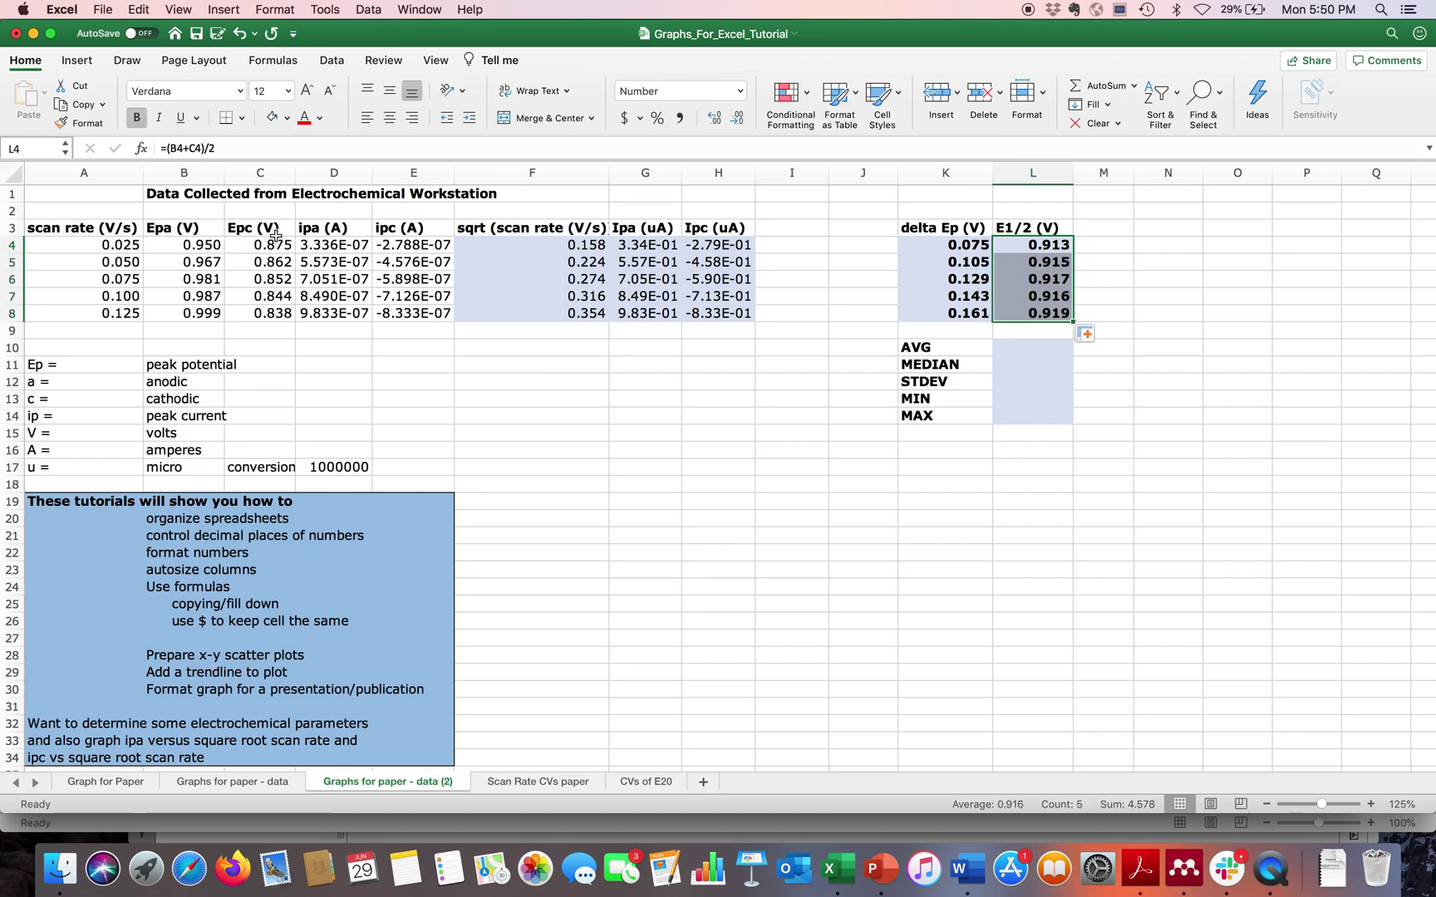
pyautogui.click(1031, 313)
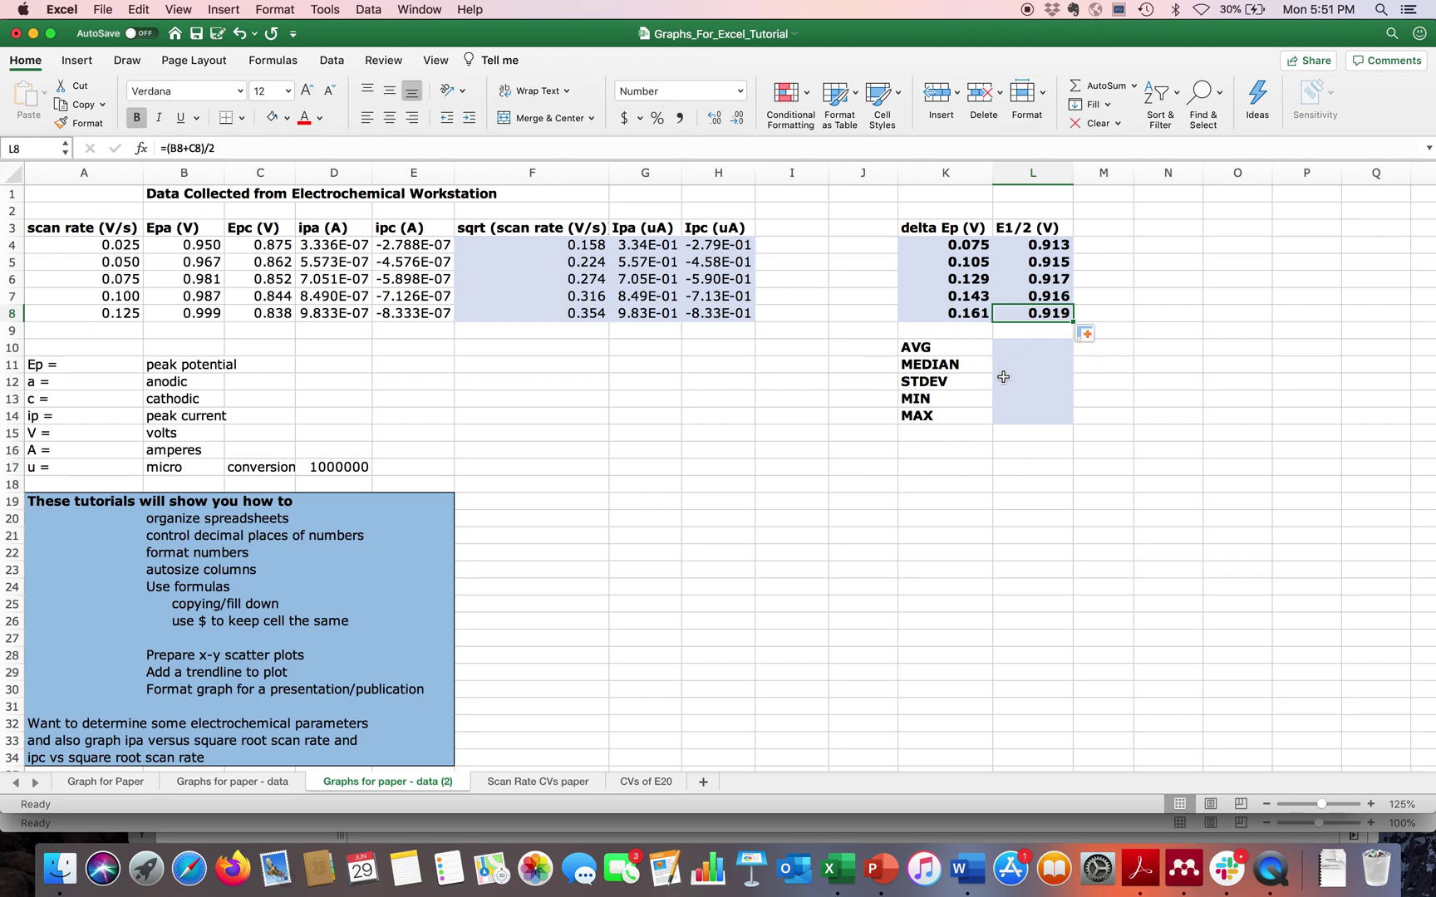
# - Calculate the average of the E1/2 values in L10 with =AVERAGE(L4:L8)
pyautogui.click(928, 347)
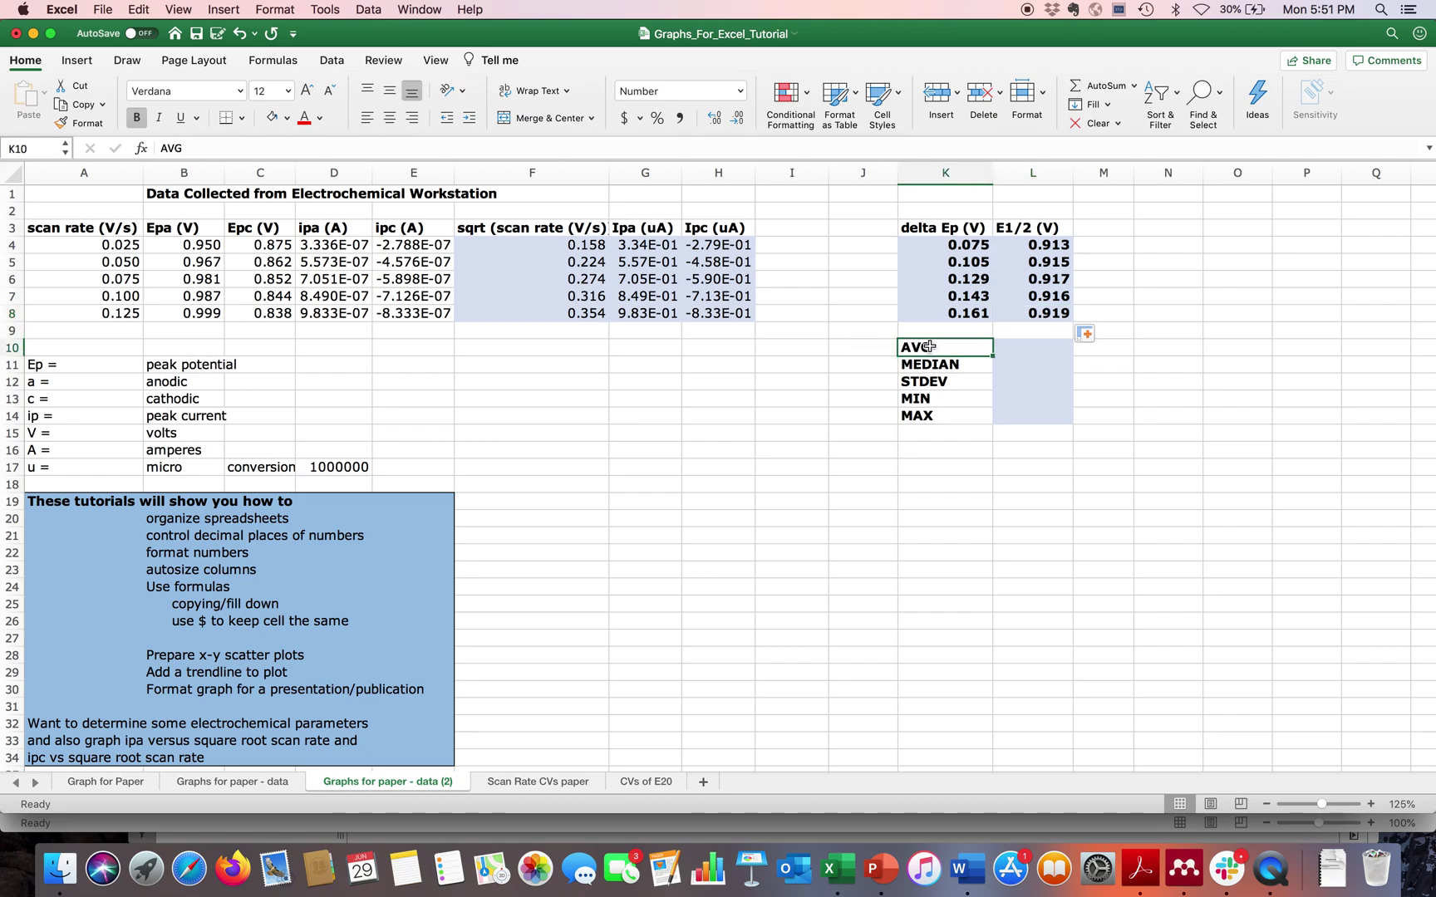
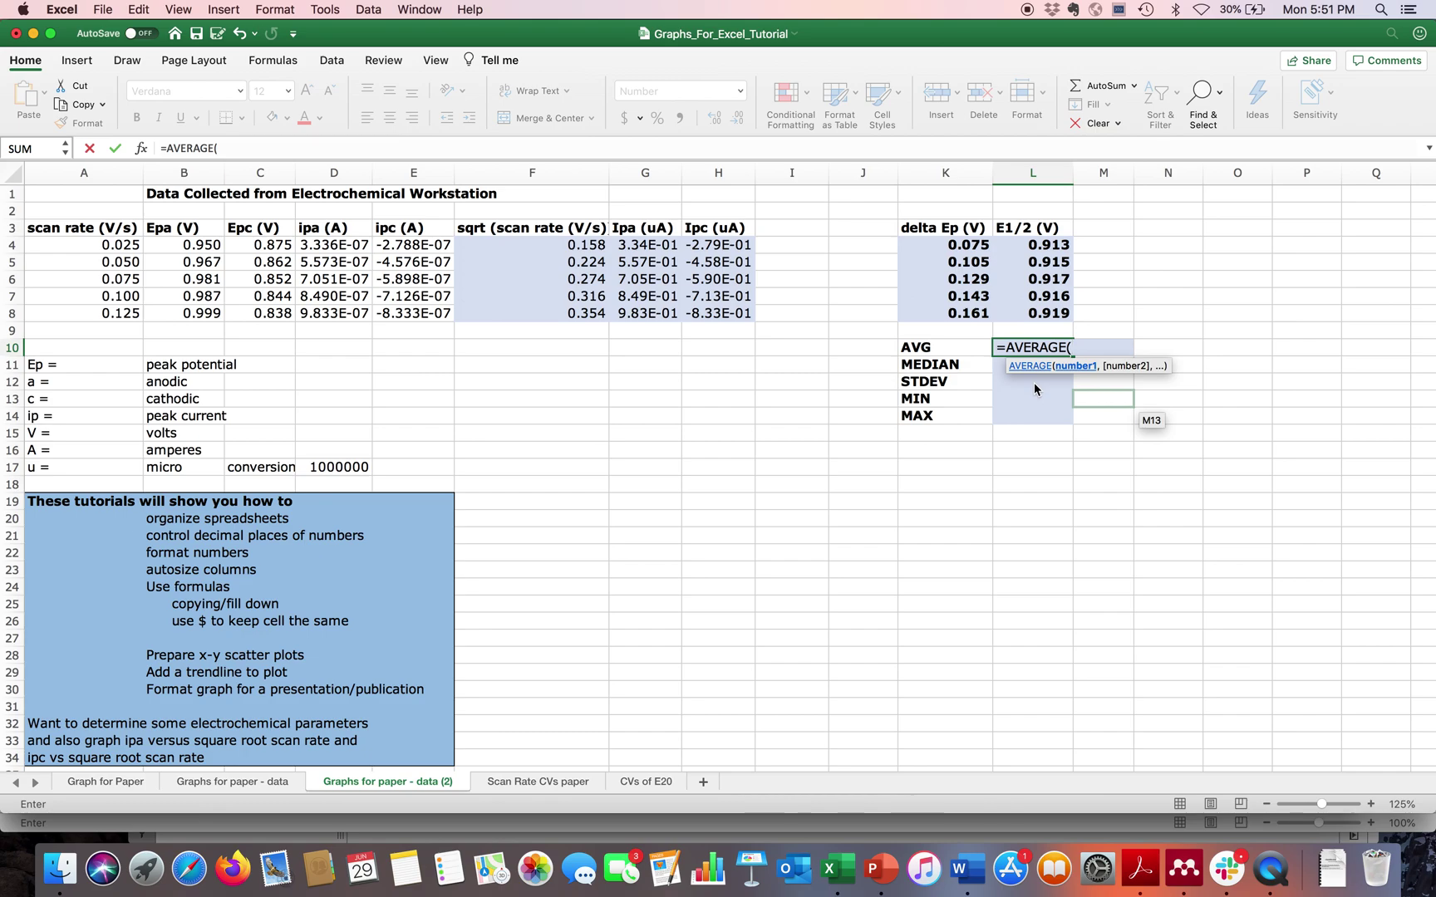
pyautogui.moveTo(1042, 245); pyautogui.dragTo(1039, 309)
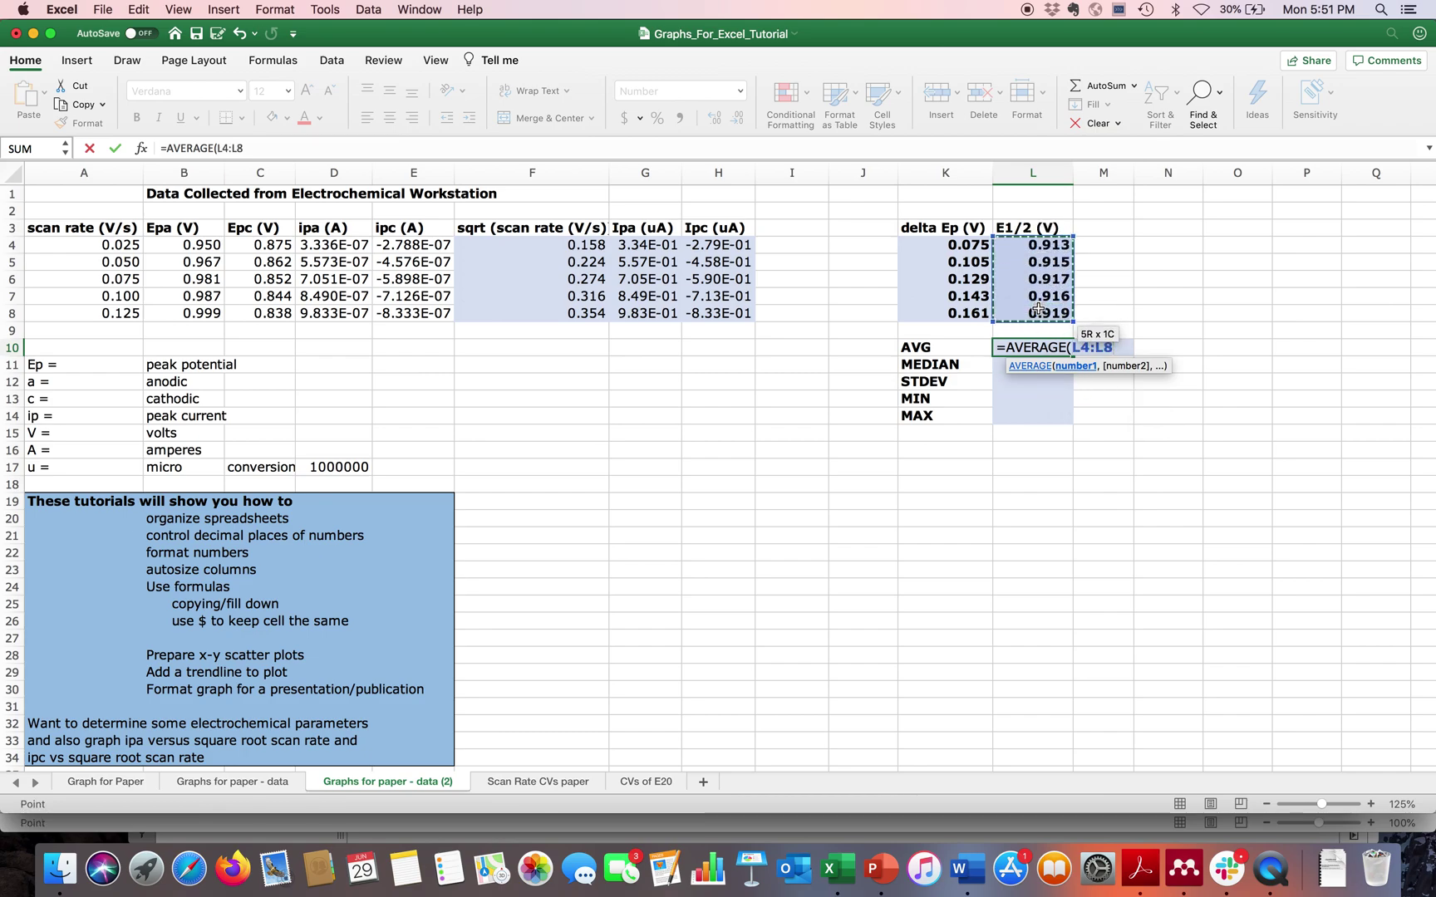
pyautogui.write(')')
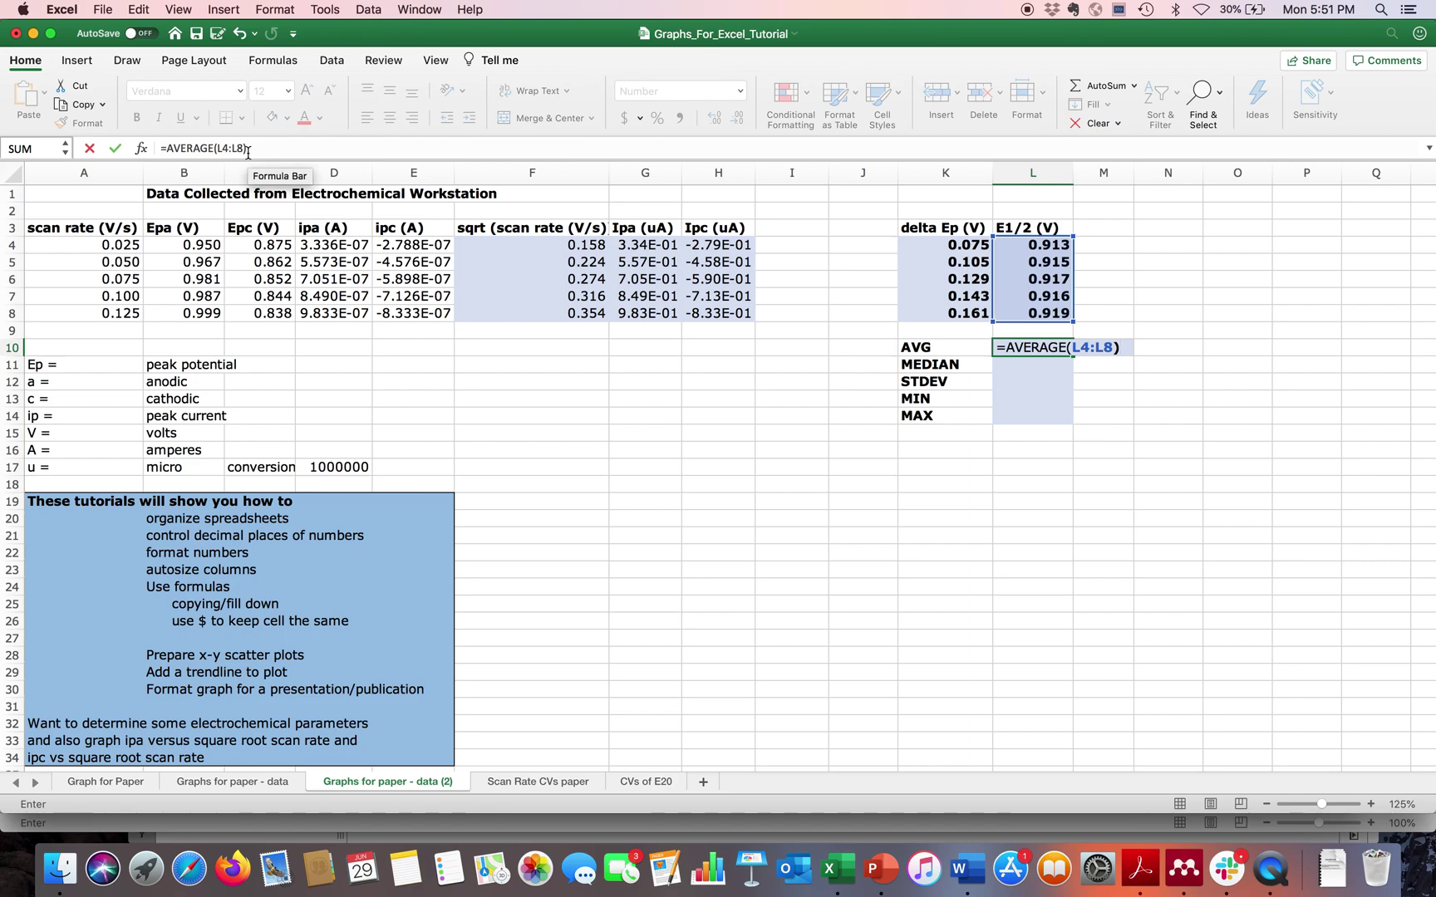
pyautogui.press('Return')
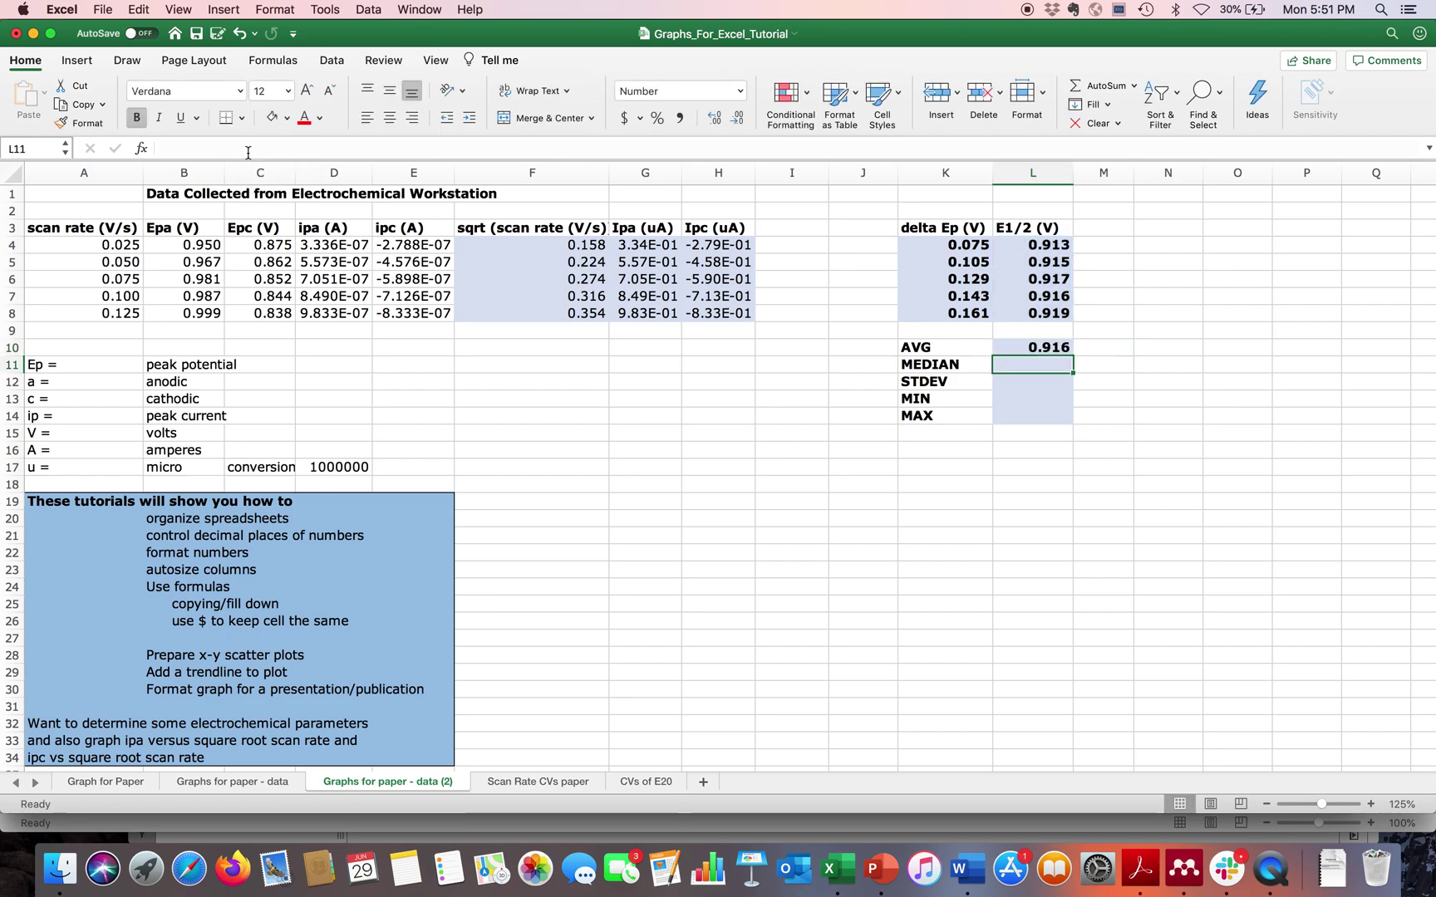
# - Calculate the median of the E1/2 values in L11 with =MEDIAN(L4:L8)
pyautogui.write('=')
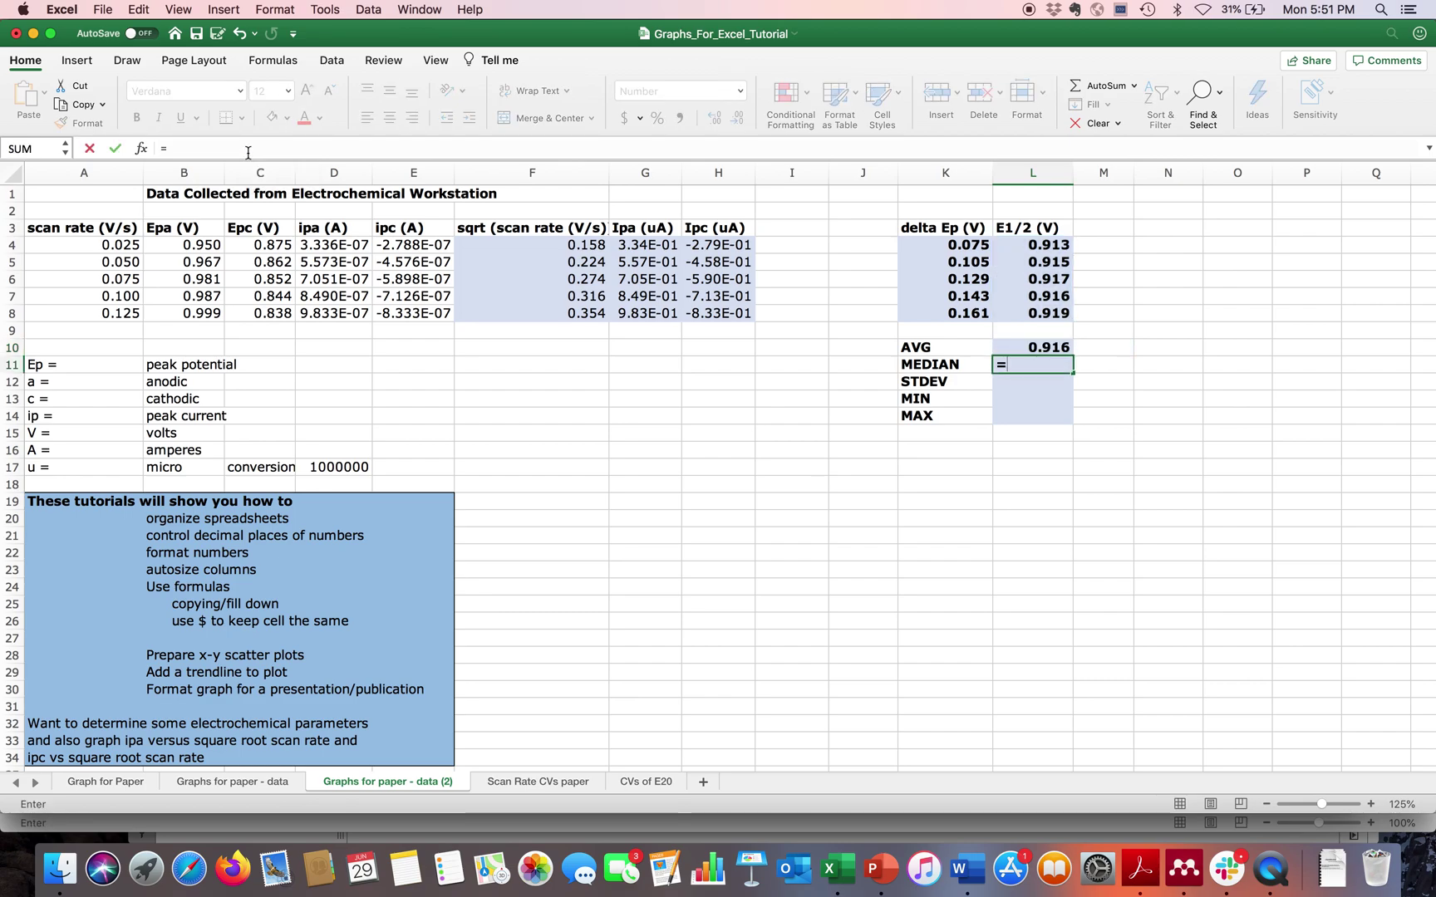
pyautogui.write('medi')
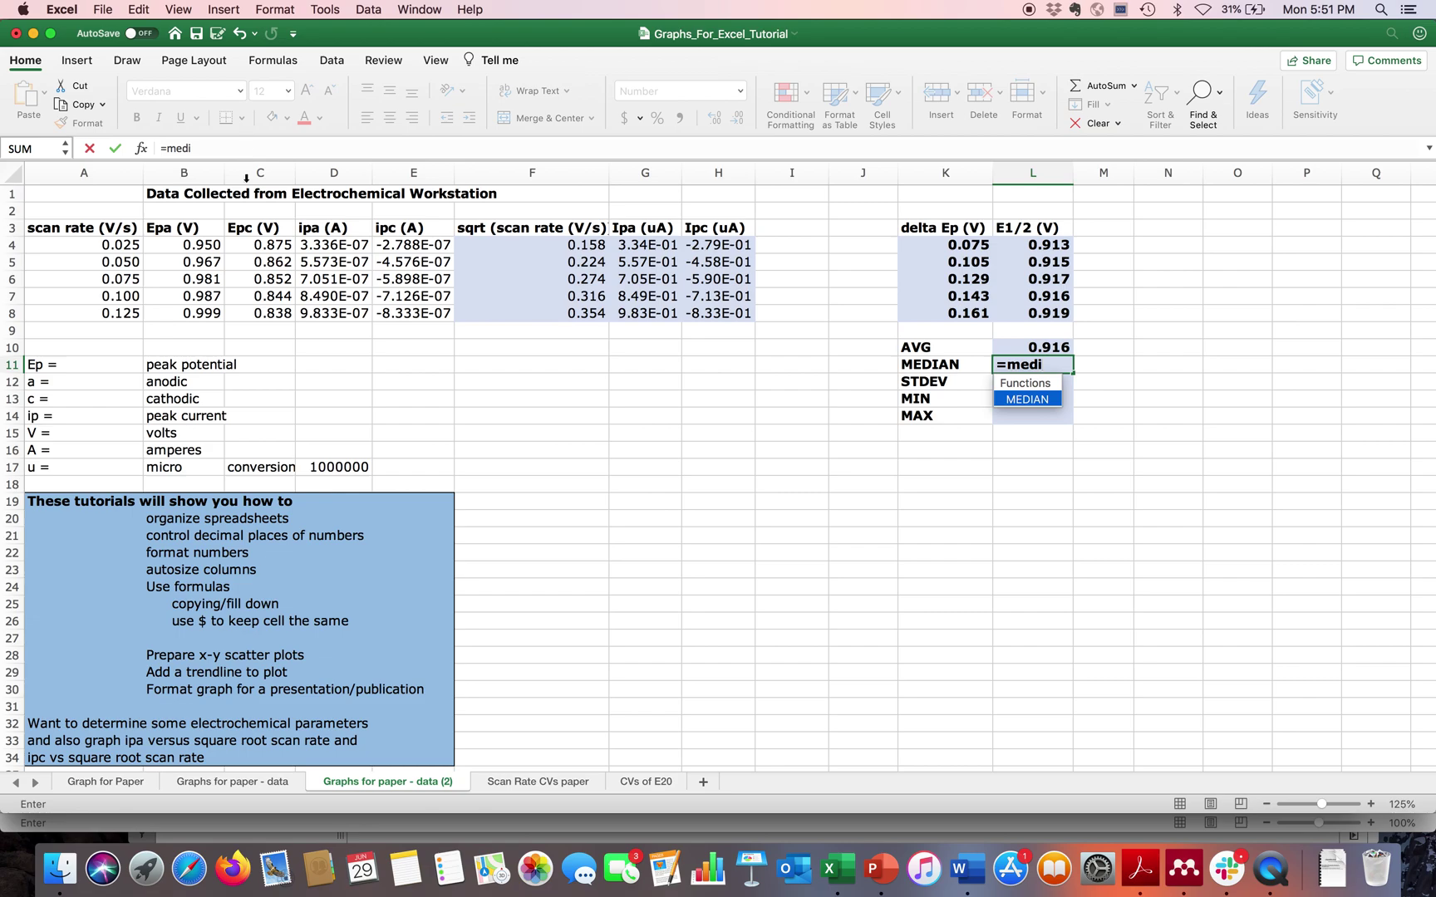
pyautogui.doubleClick(1033, 397)
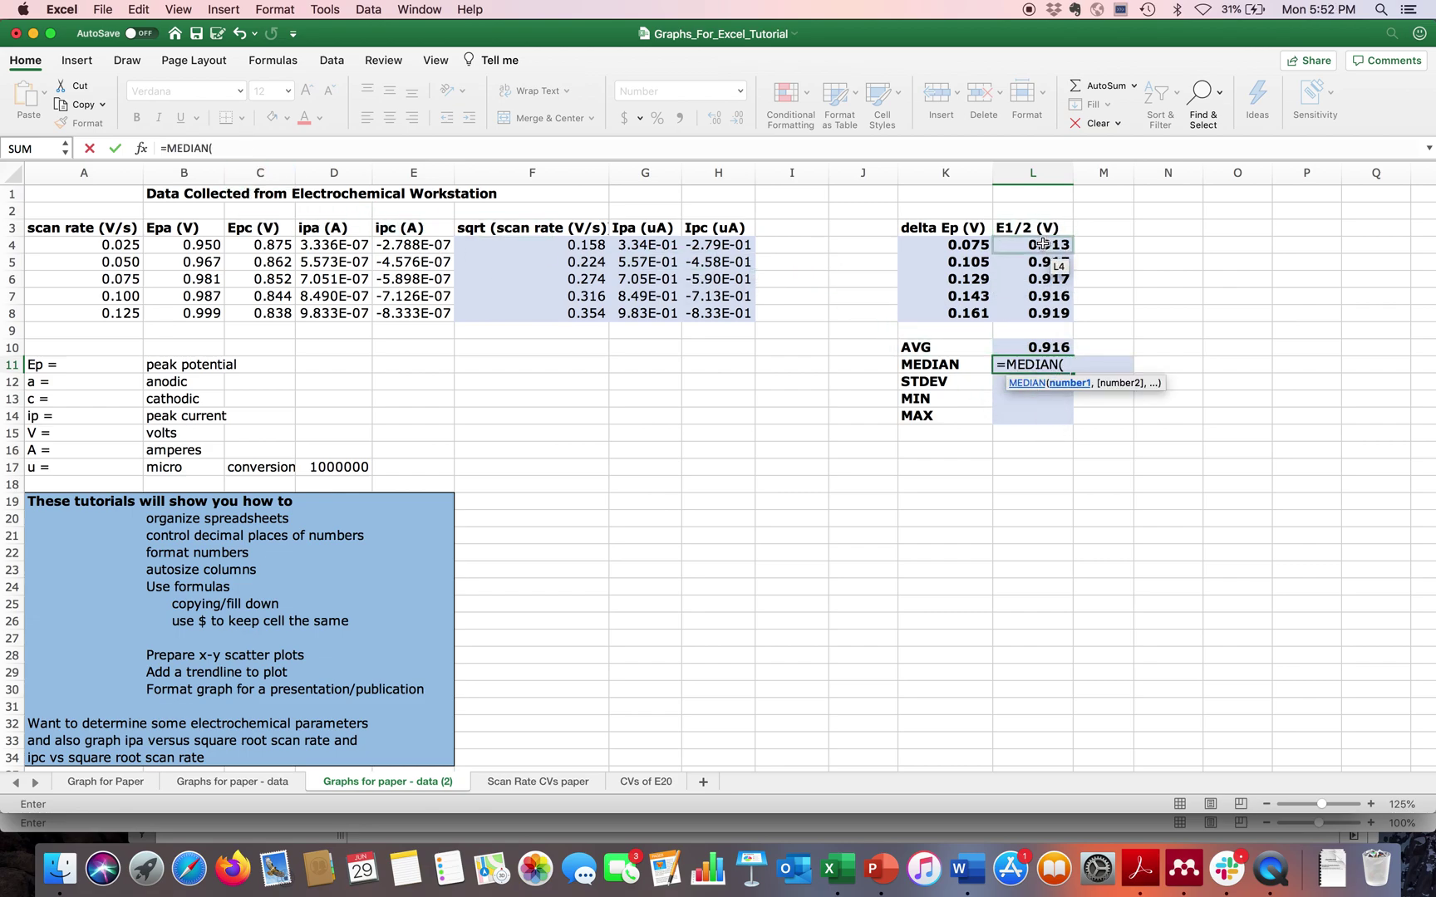
pyautogui.moveTo(1043, 243); pyautogui.dragTo(1045, 310)
pyautogui.write(')')
pyautogui.press('Return')
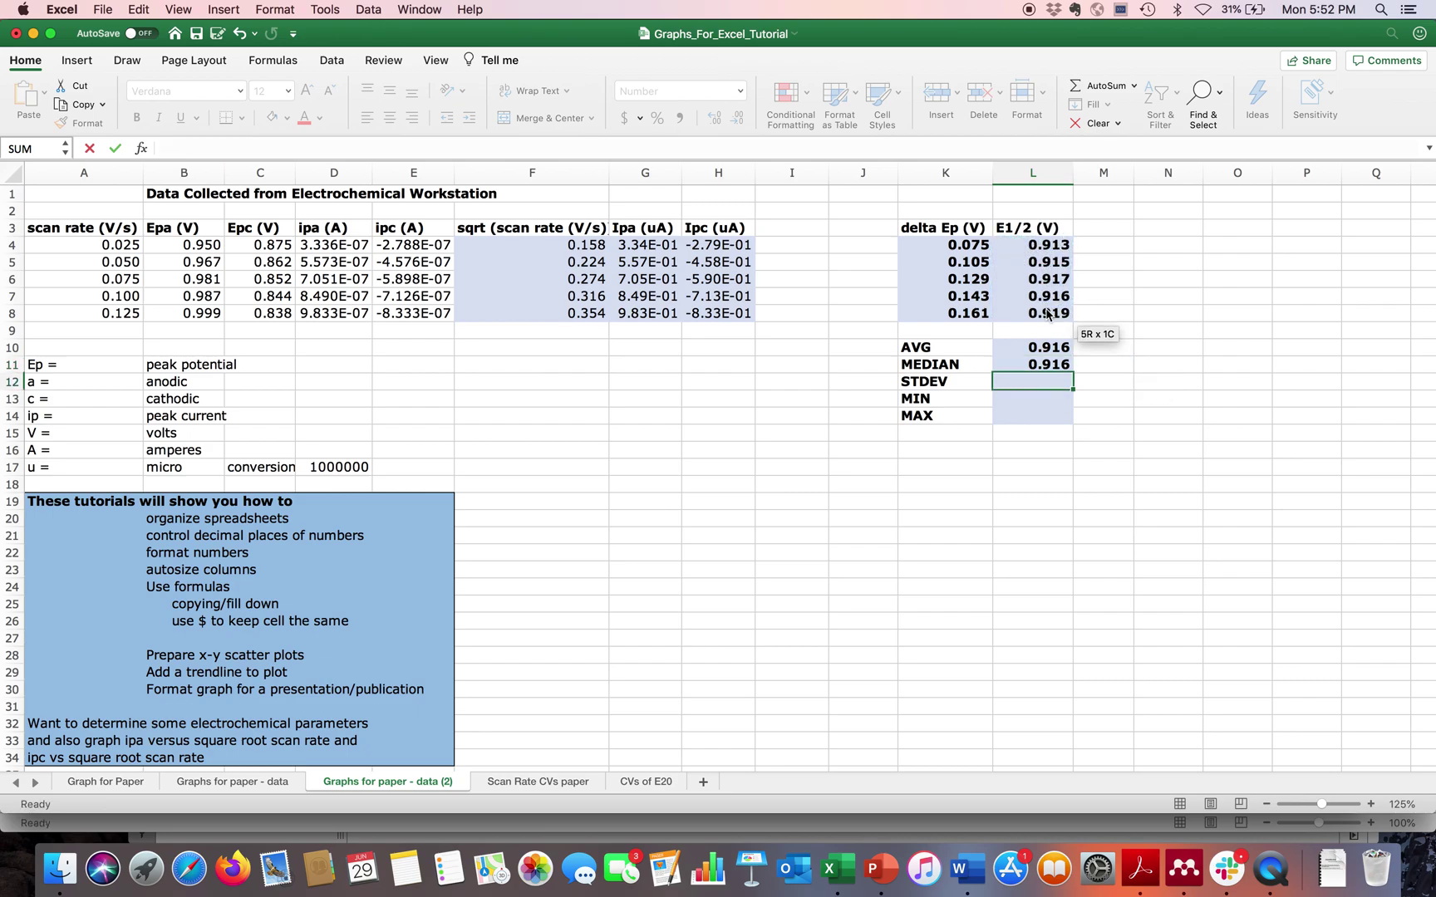
# - Calculate the standard deviation of the E1/2 values in L12 with =STDEV(L4:L8)
pyautogui.write('=')
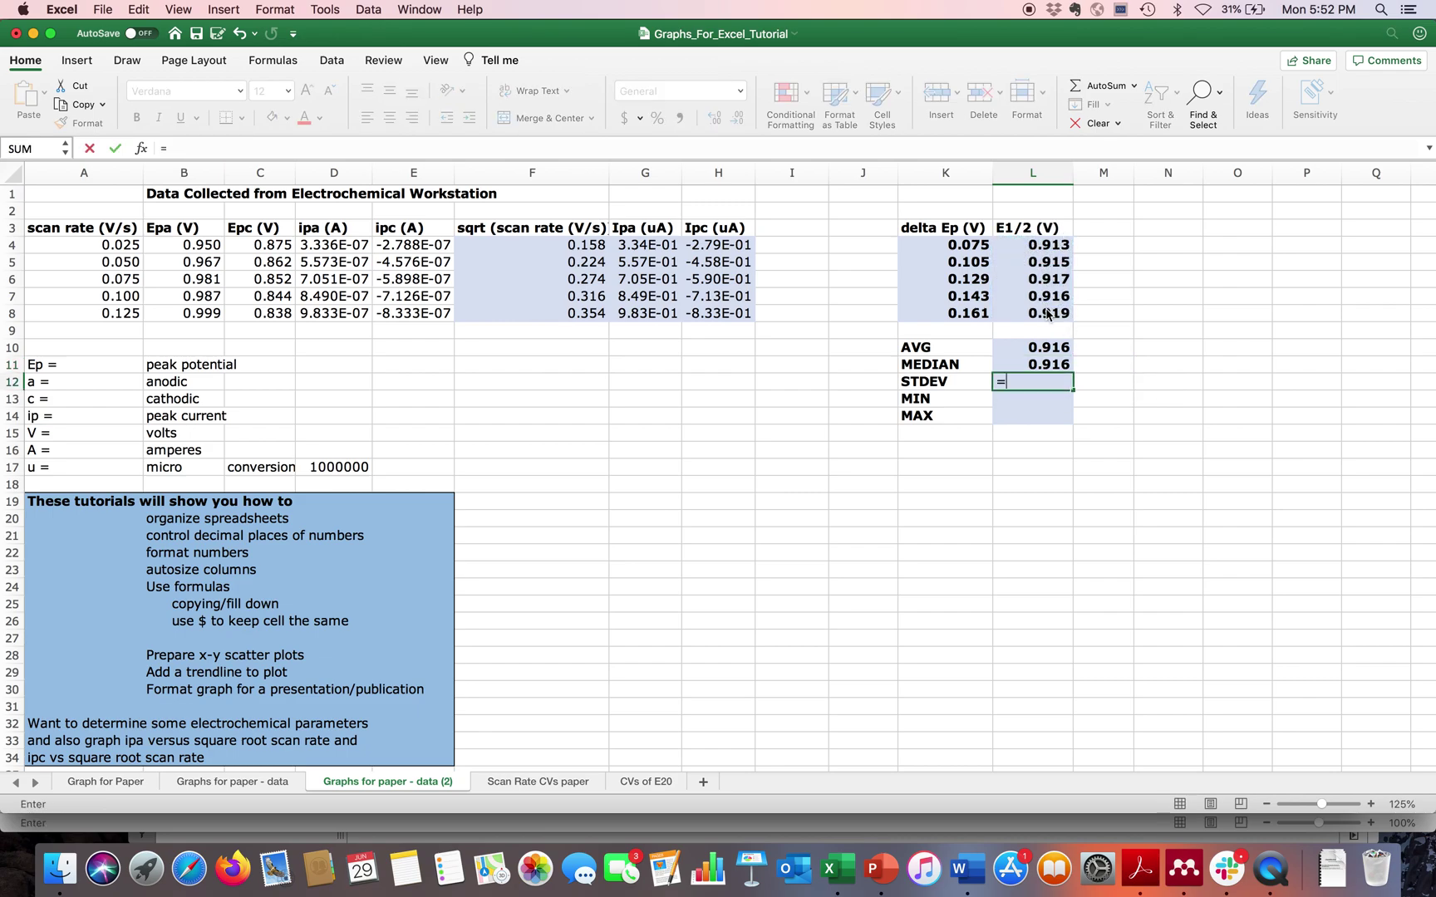
pyautogui.write('st')
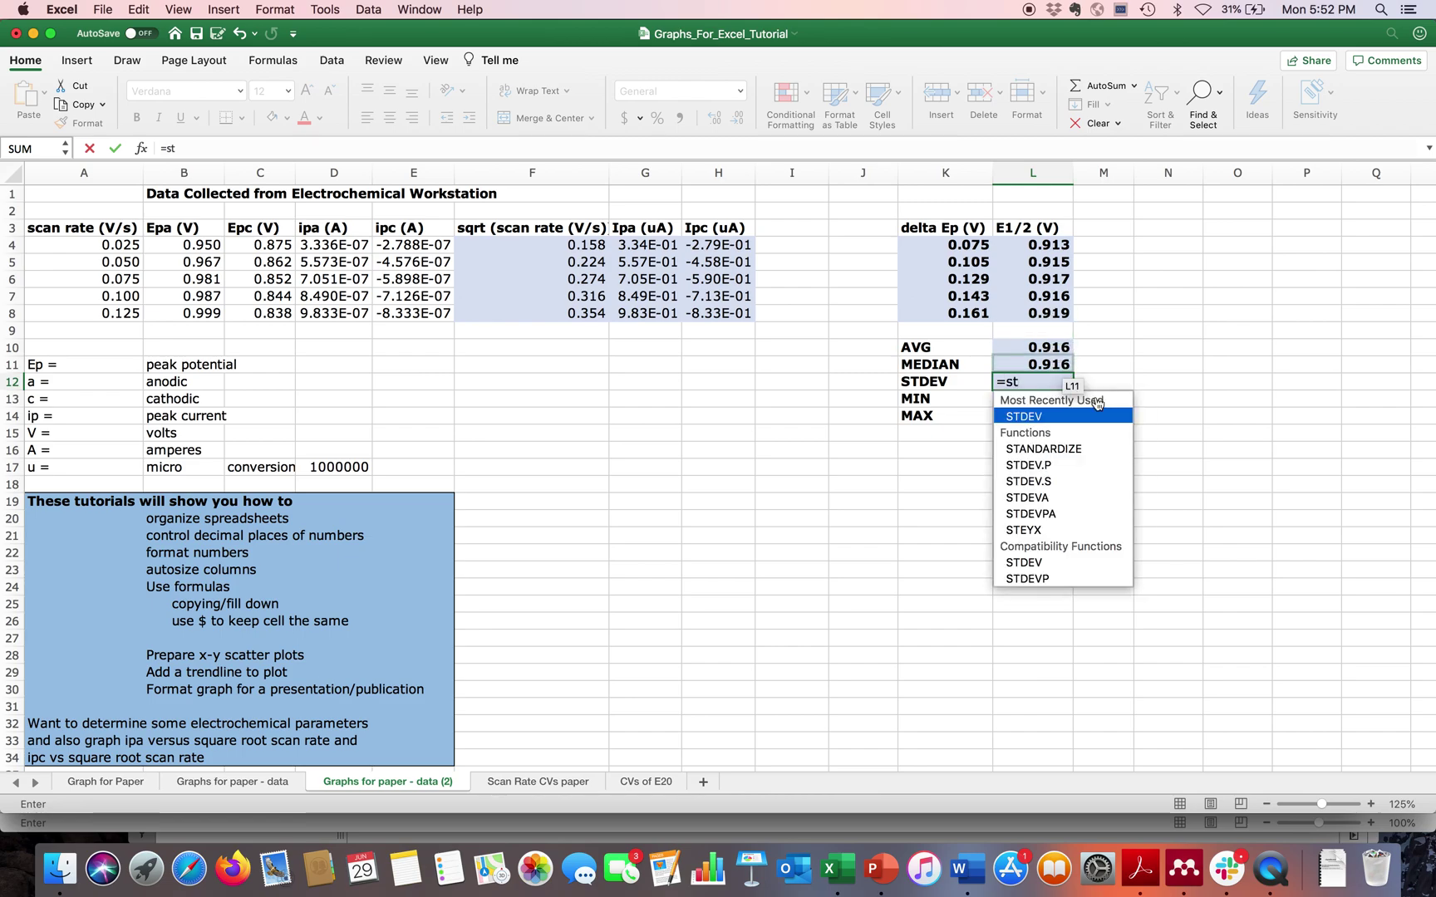
pyautogui.doubleClick(1026, 416)
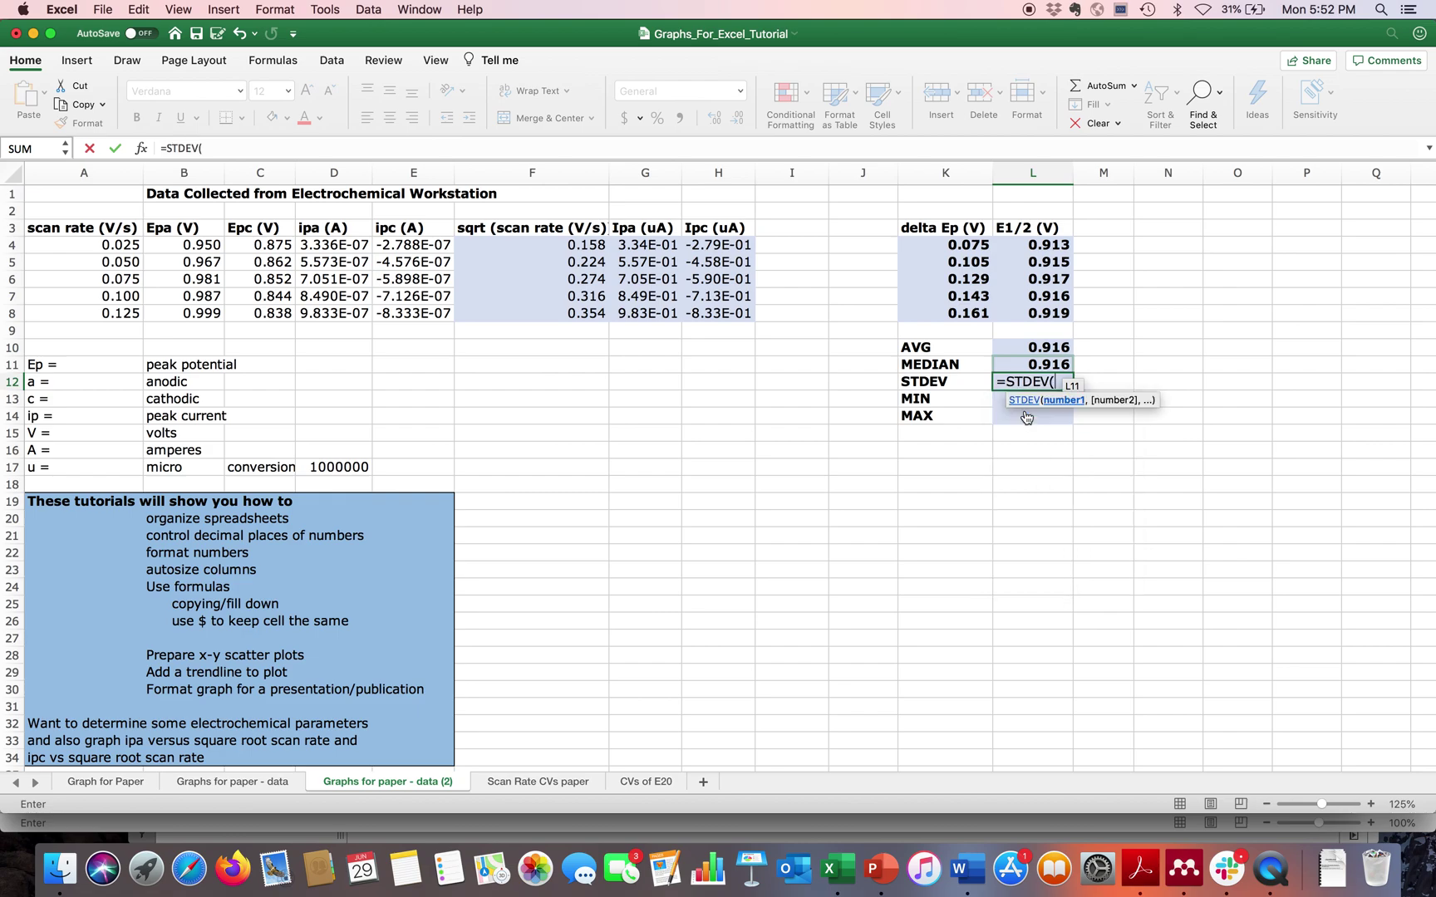
pyautogui.click(1041, 246)
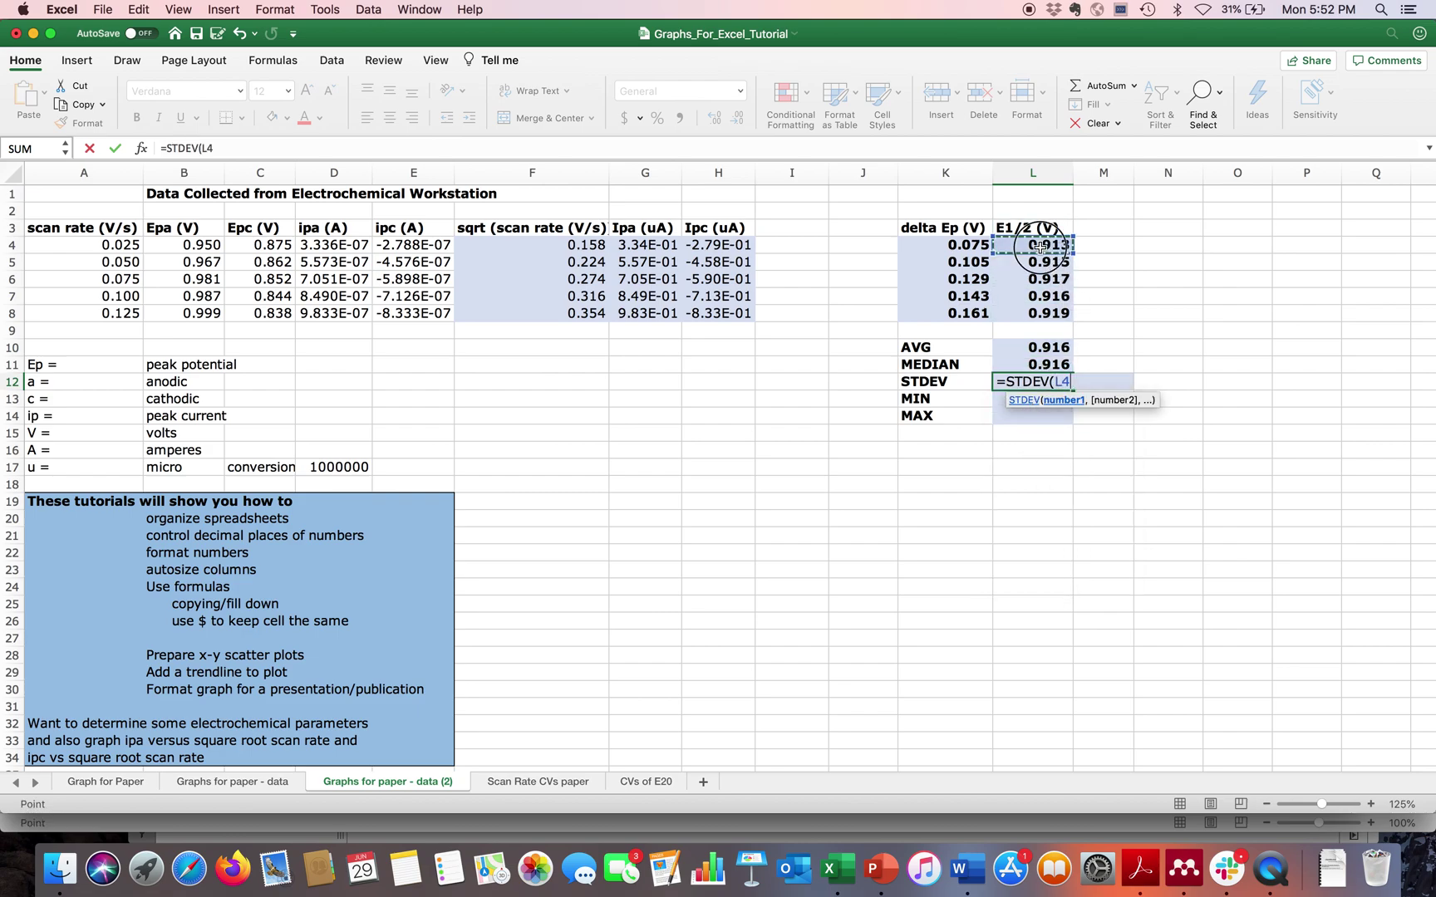
pyautogui.moveTo(1041, 246); pyautogui.dragTo(1040, 264)
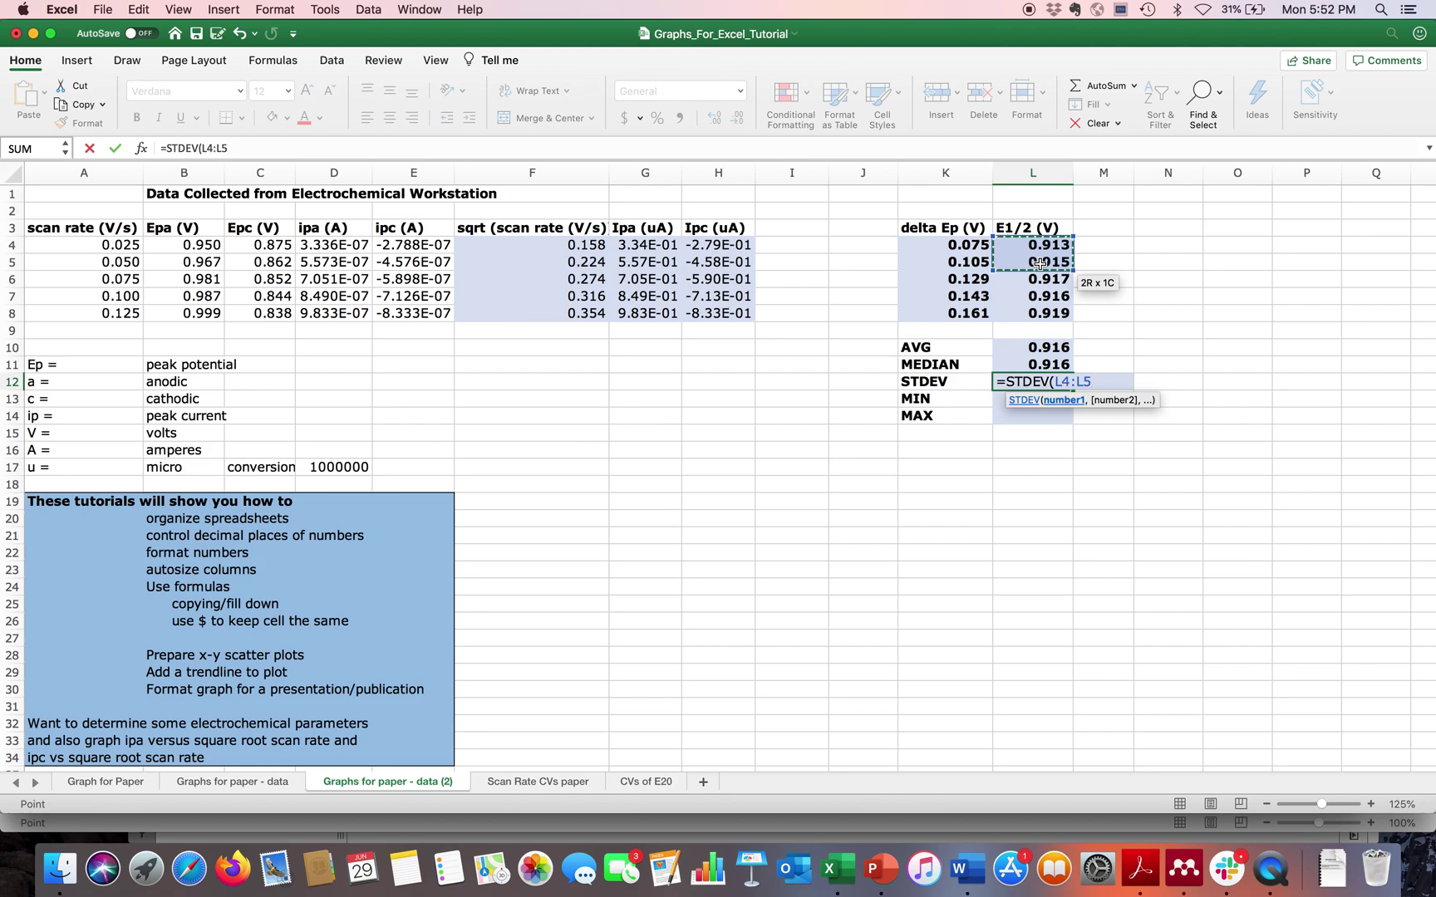
pyautogui.click(242, 151)
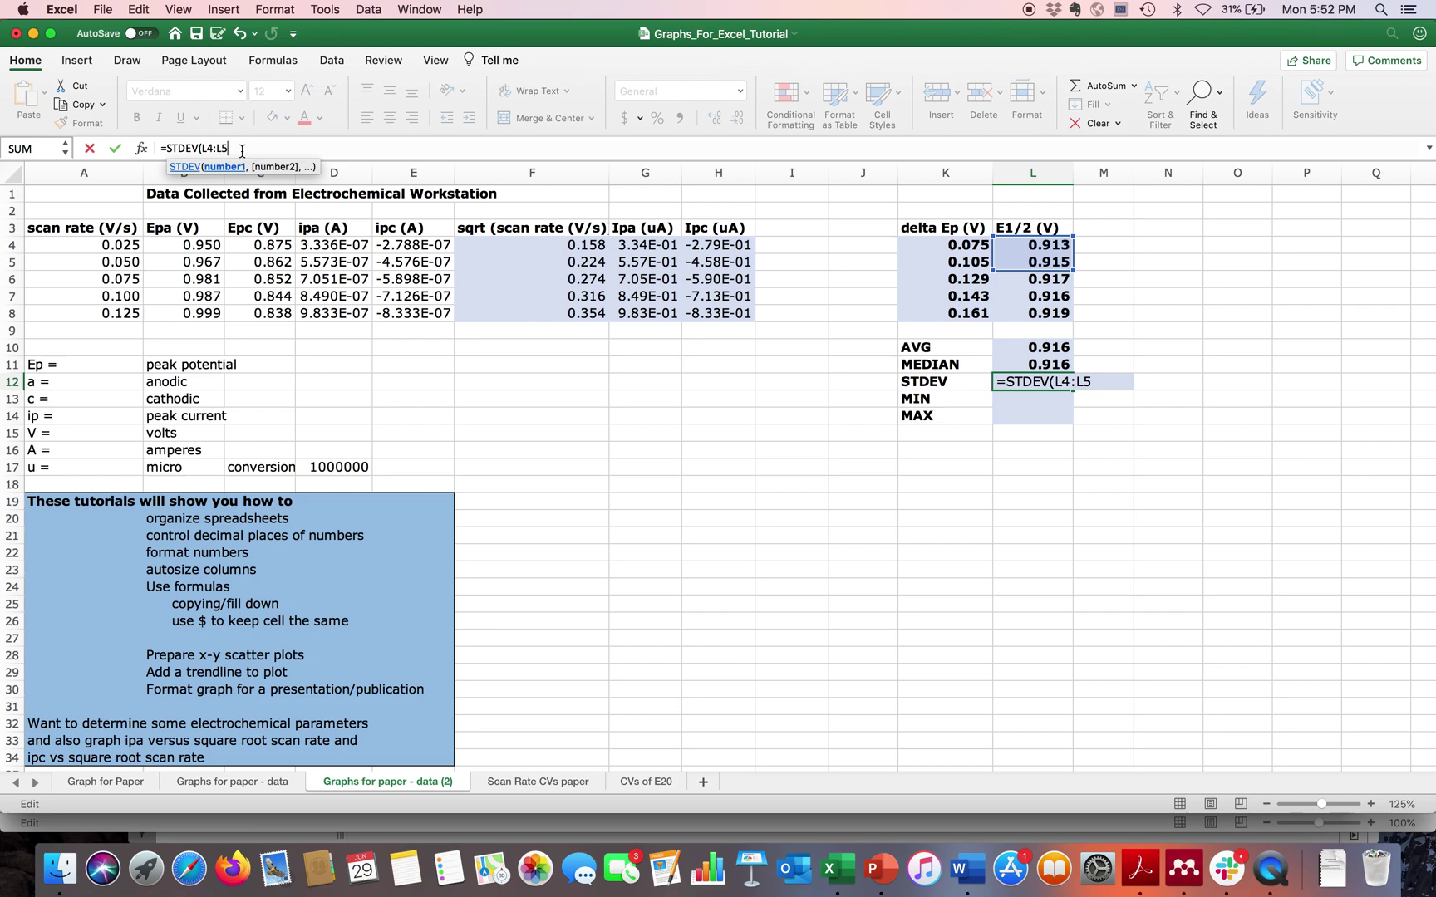
pyautogui.press('BackSpace')
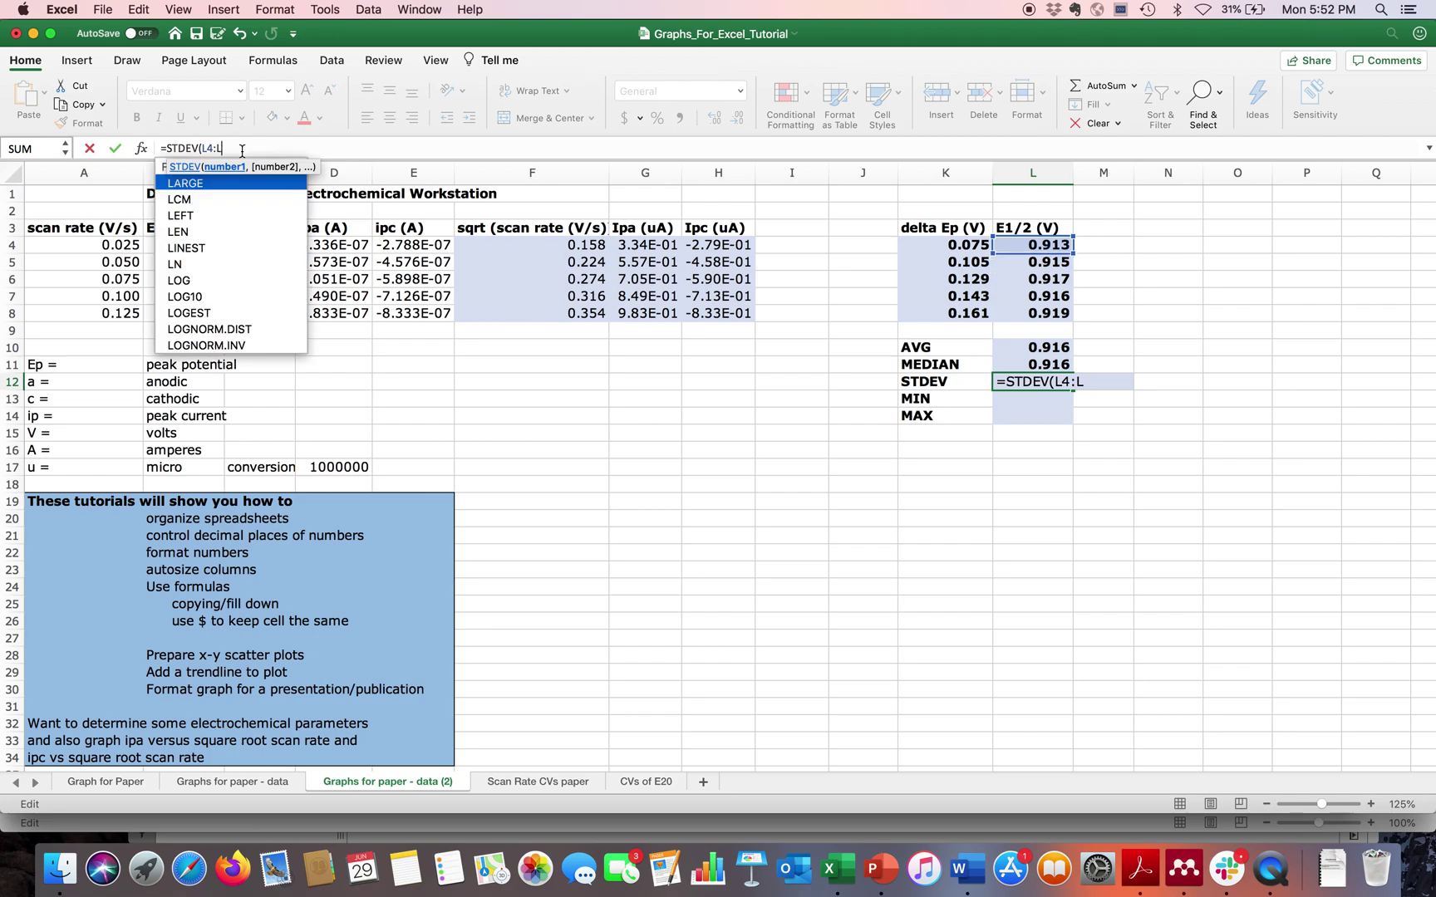
pyautogui.write('8)')
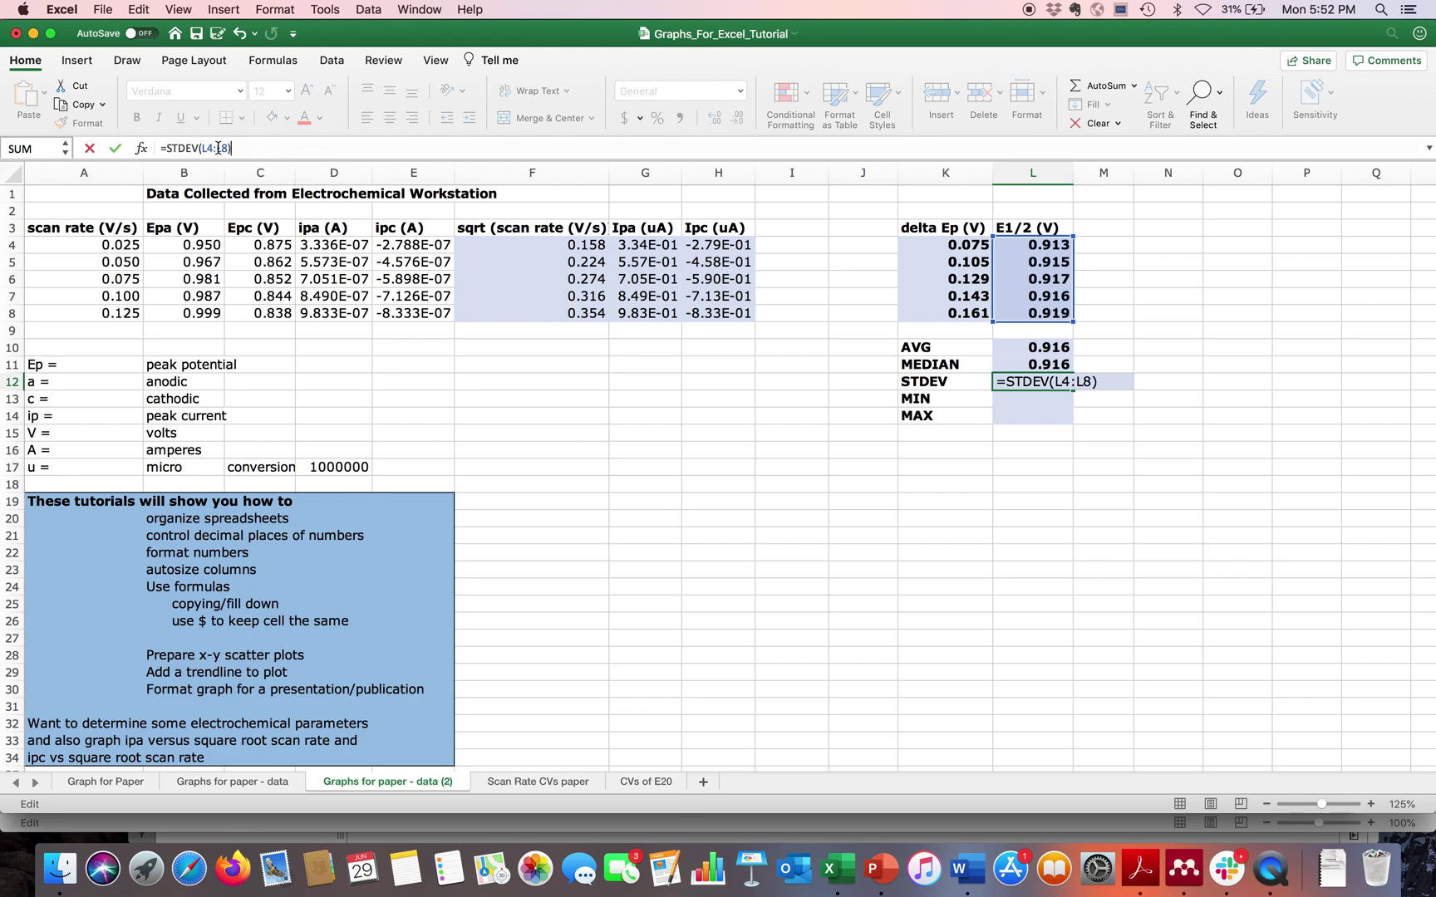
pyautogui.press('Return')
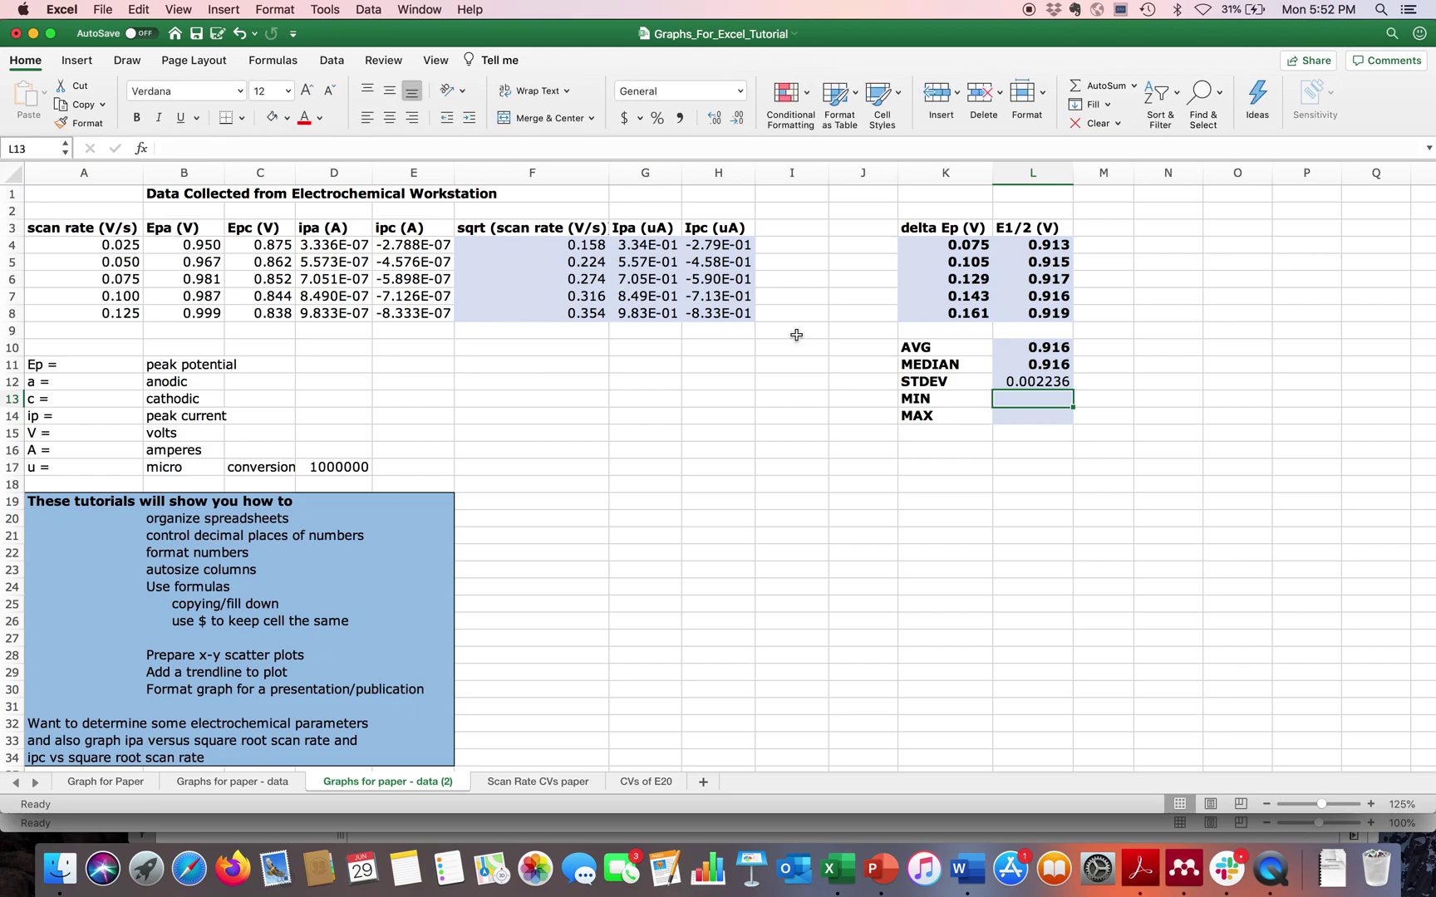
pyautogui.click(1034, 381)
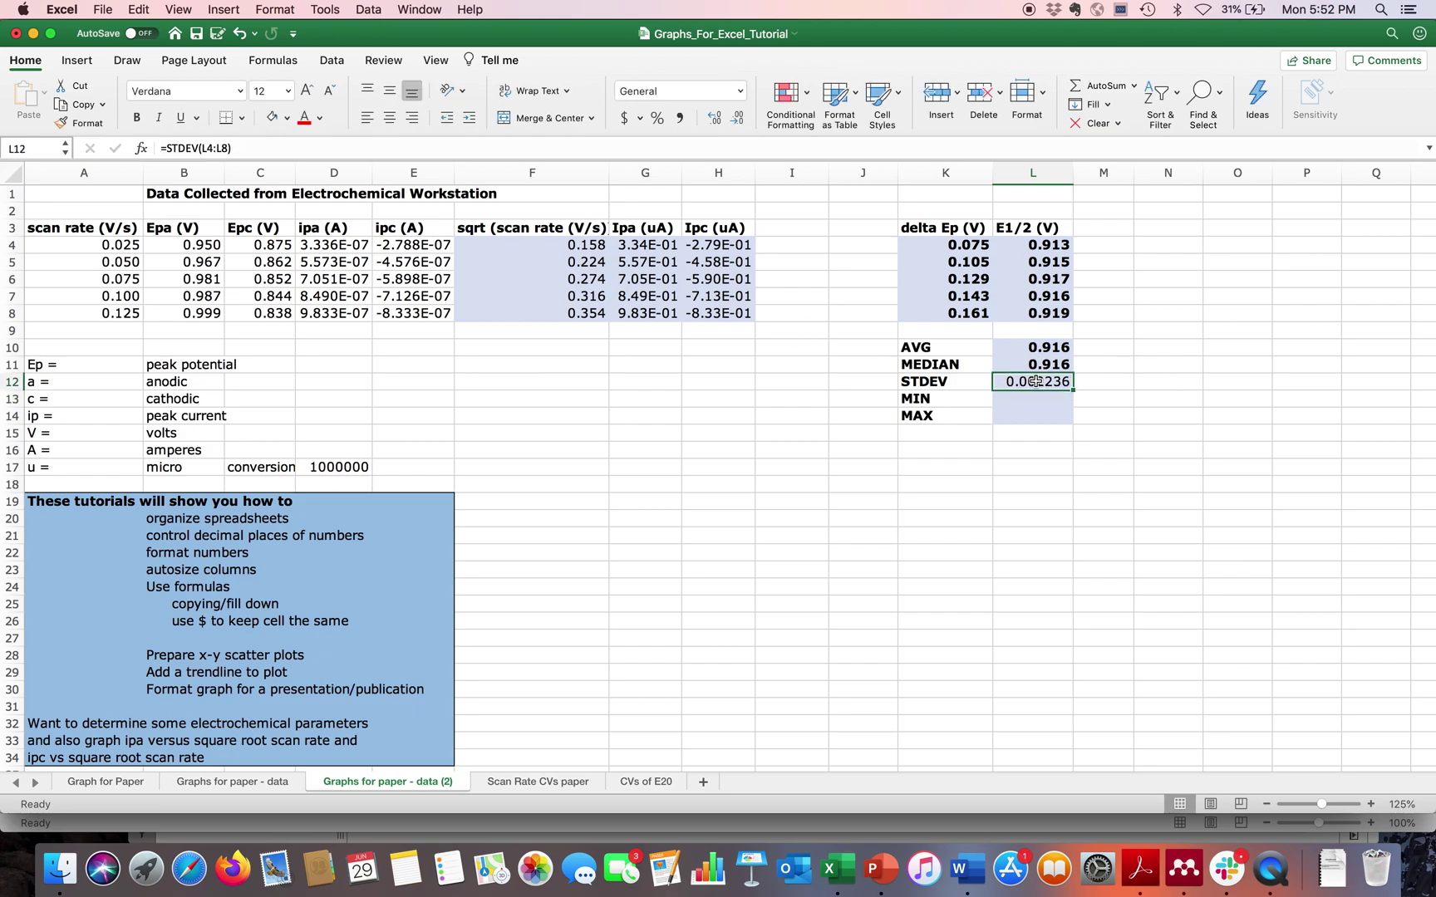
# - Calculate the minimum of the E1/2 values in L13 with the MIN function over L4:L8
pyautogui.click(1039, 399)
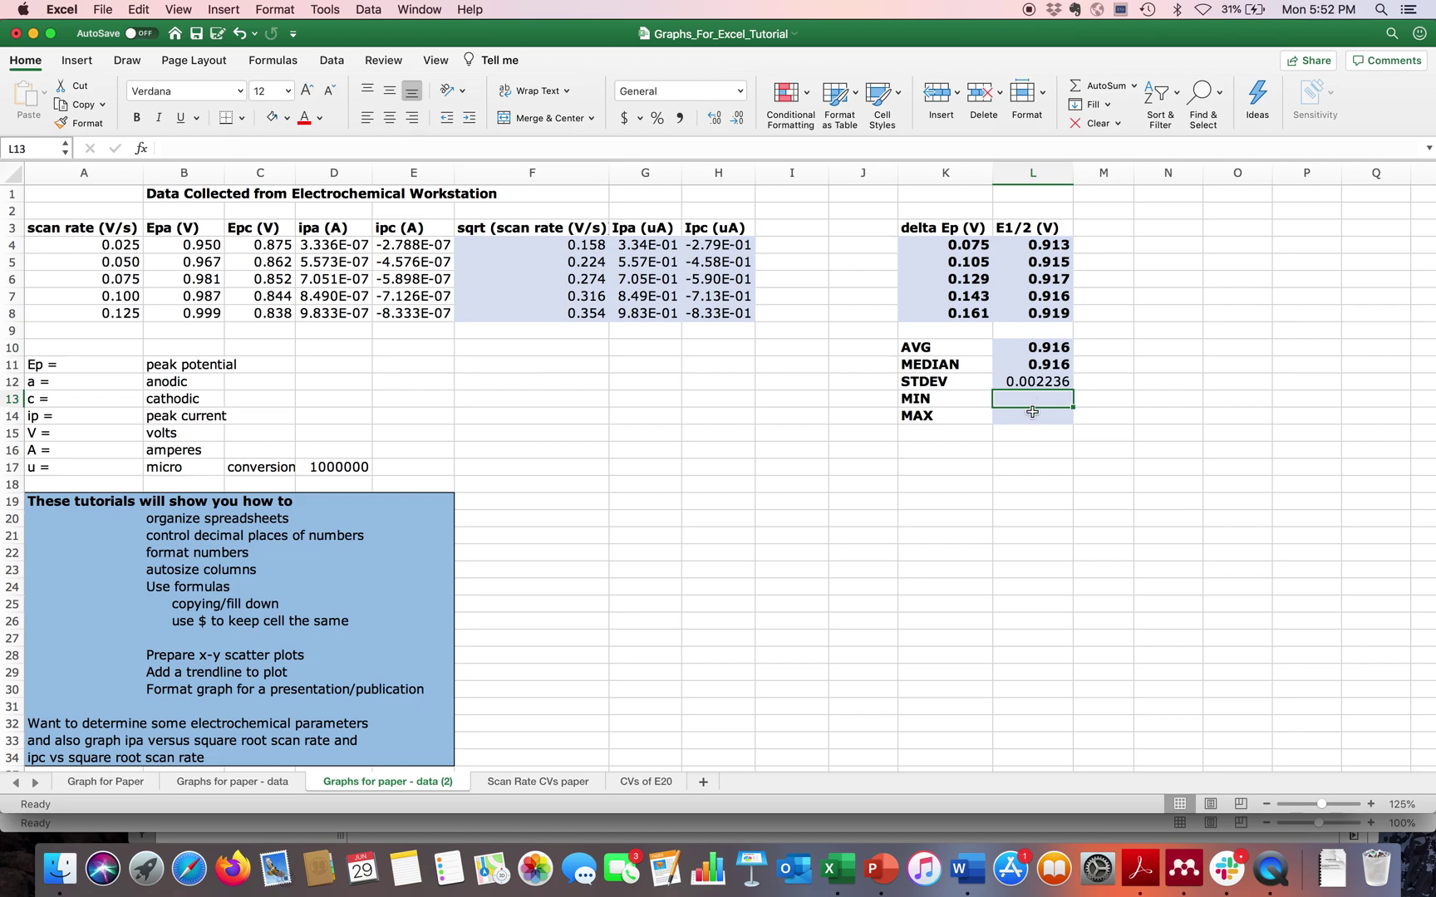
pyautogui.write('=')
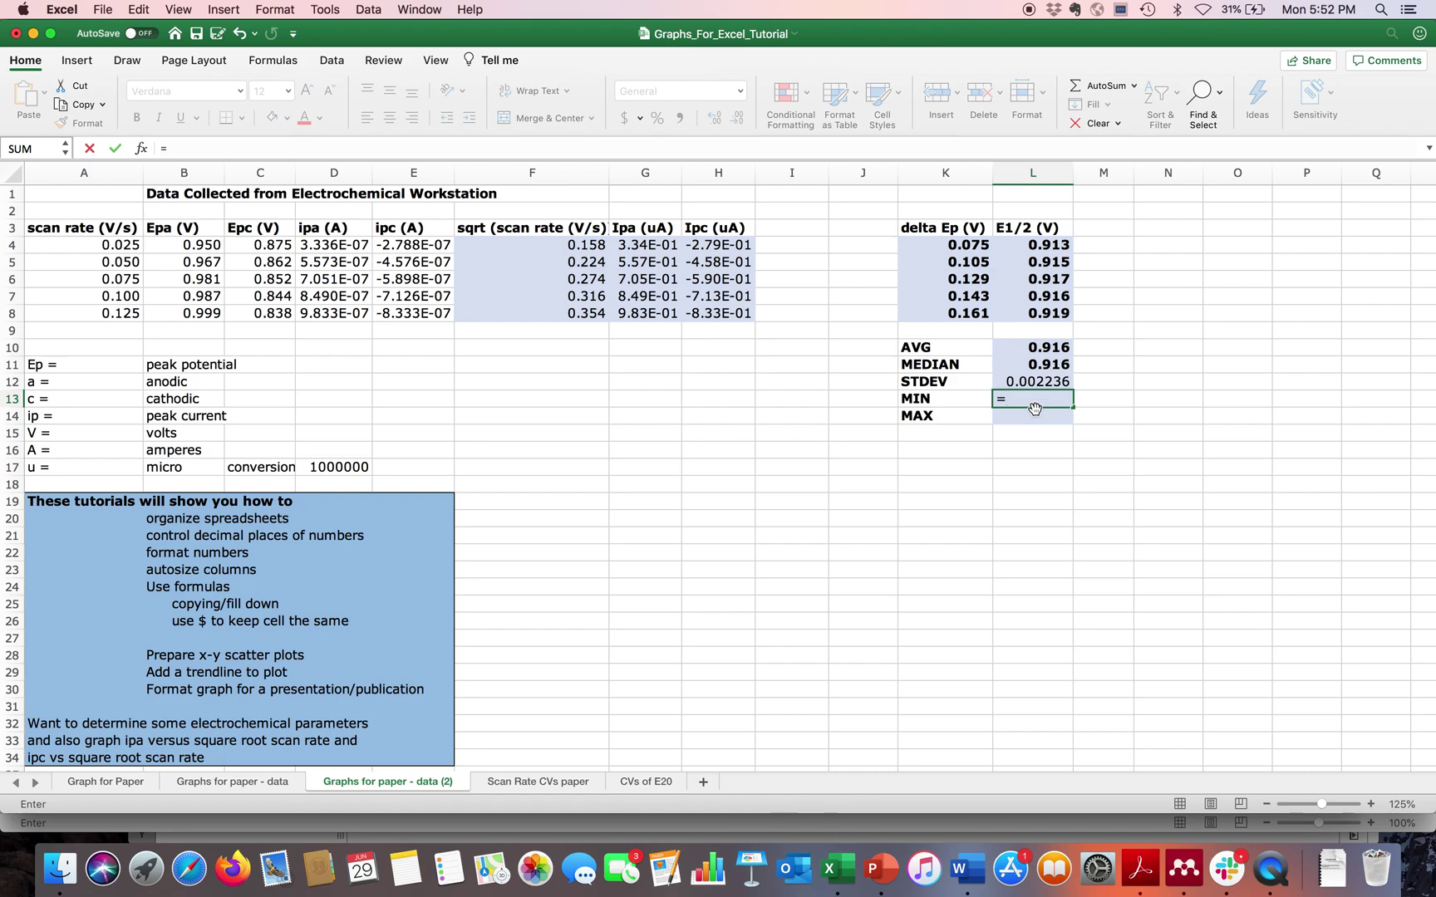
pyautogui.write('min')
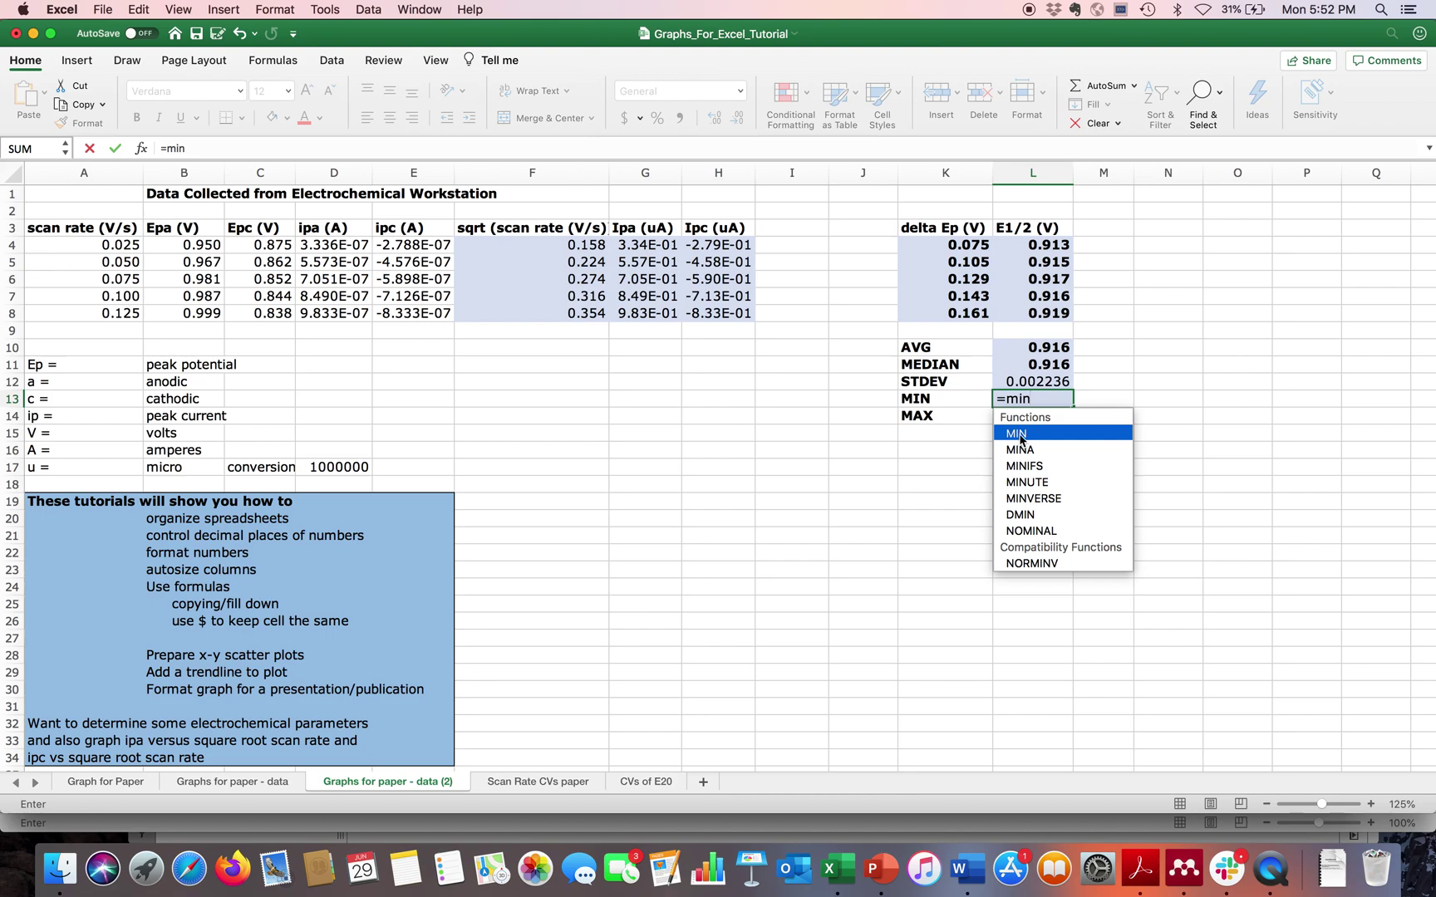
pyautogui.doubleClick(1018, 433)
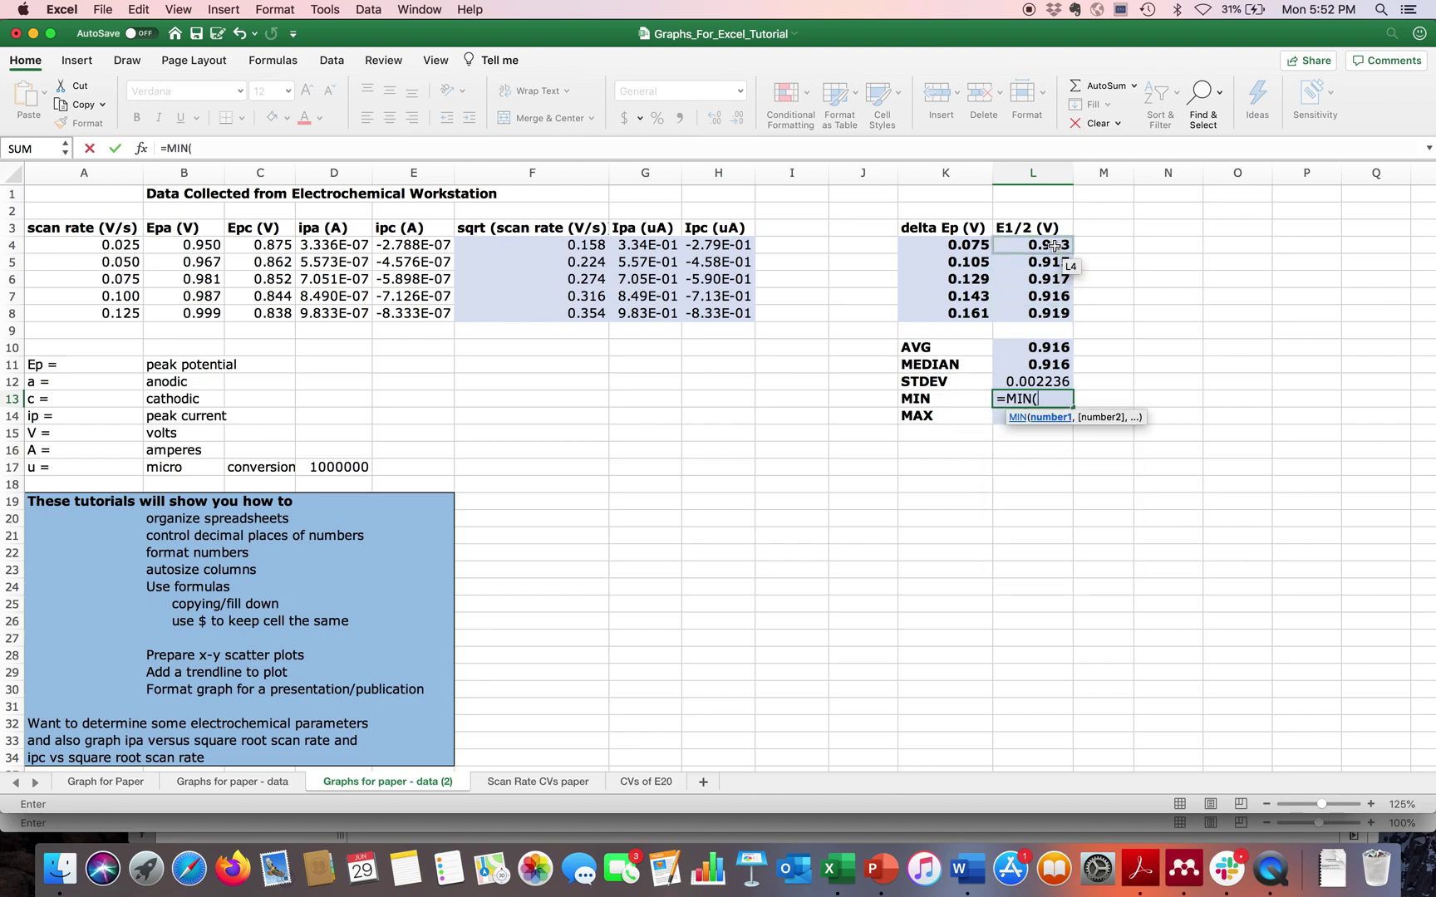
pyautogui.moveTo(1054, 246); pyautogui.dragTo(1056, 315)
pyautogui.press('Return')
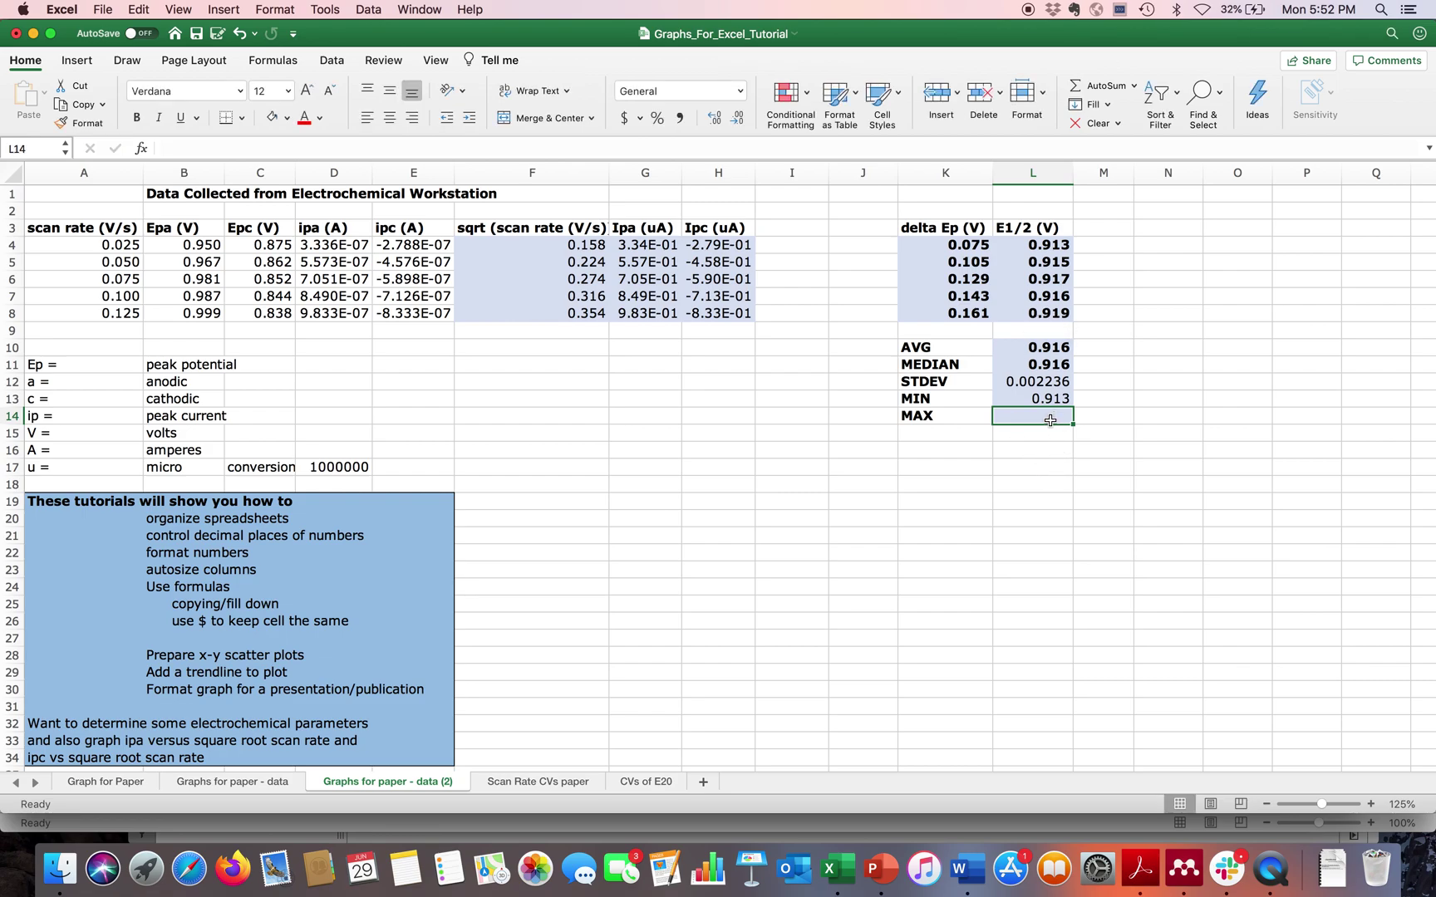
# - Calculate the maximum of the E1/2 values in L14 with the MAX function over L4:L8
pyautogui.write('=')
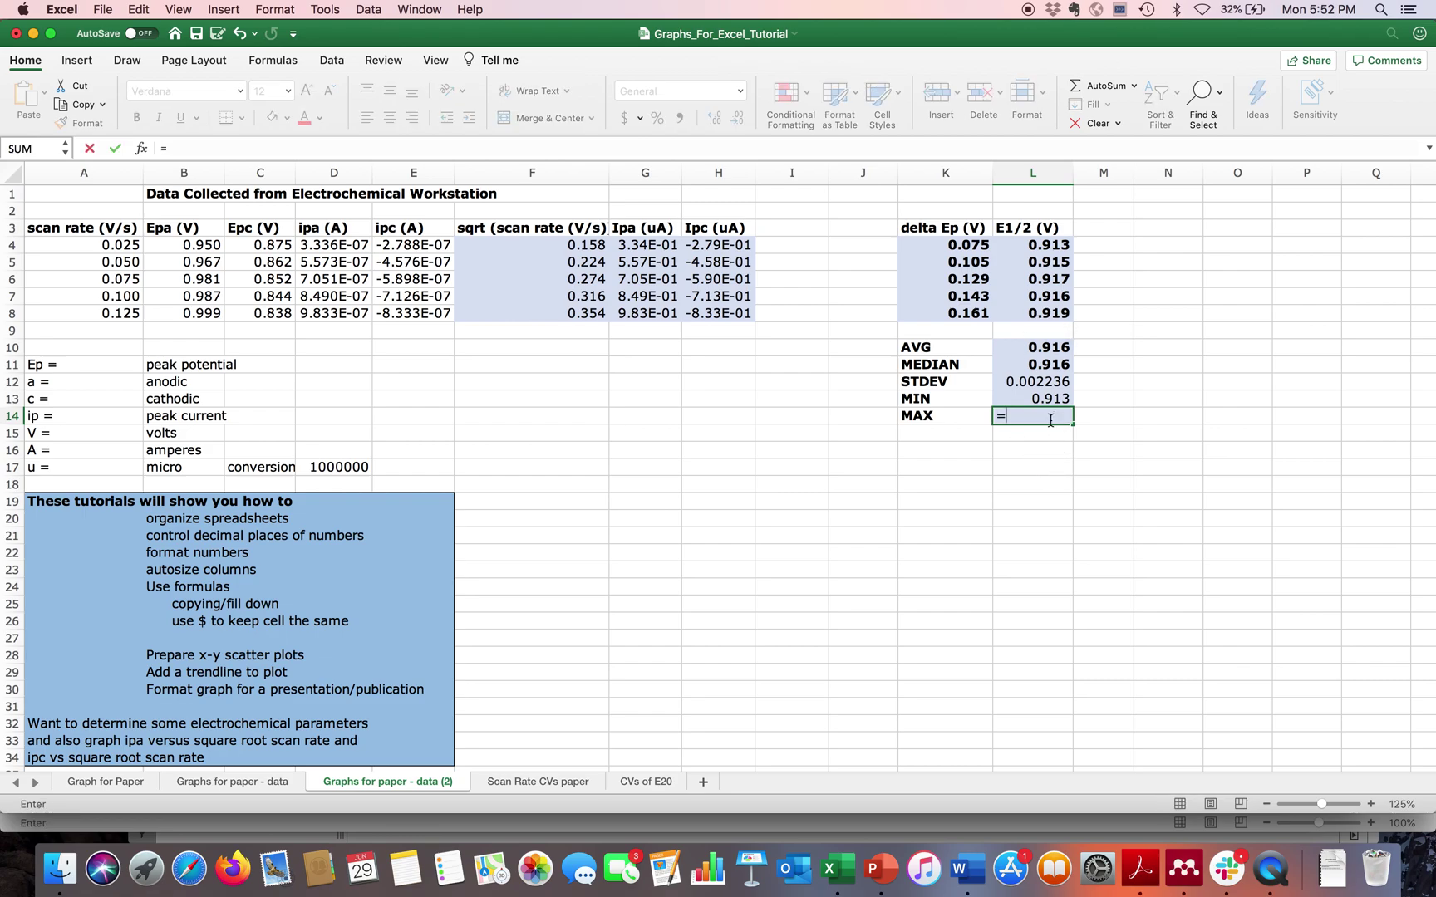
pyautogui.write('max(')
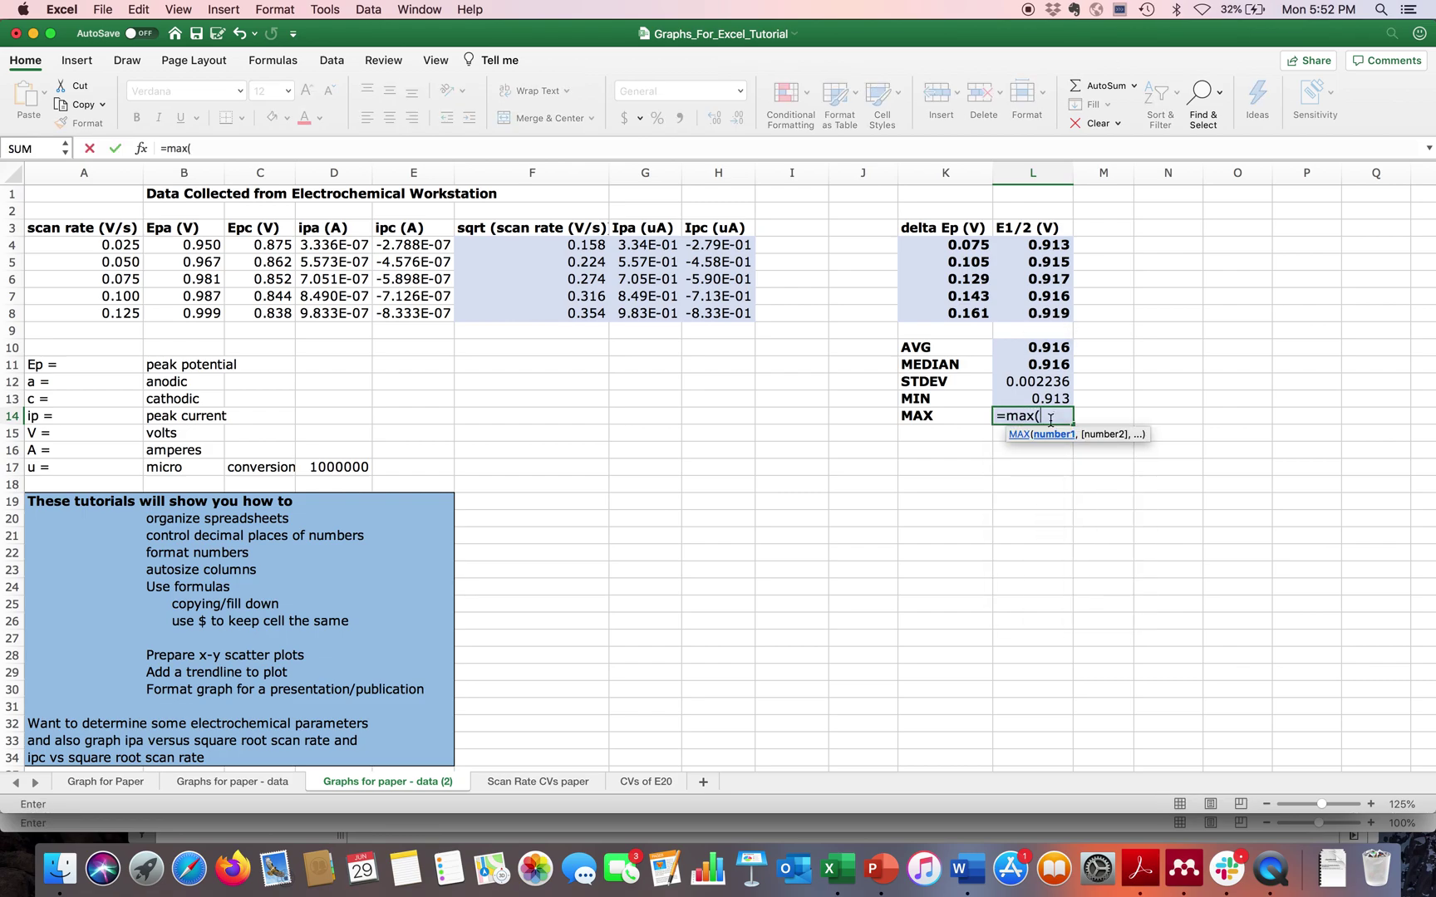
pyautogui.moveTo(1044, 239); pyautogui.dragTo(1046, 321)
pyautogui.press('Return')
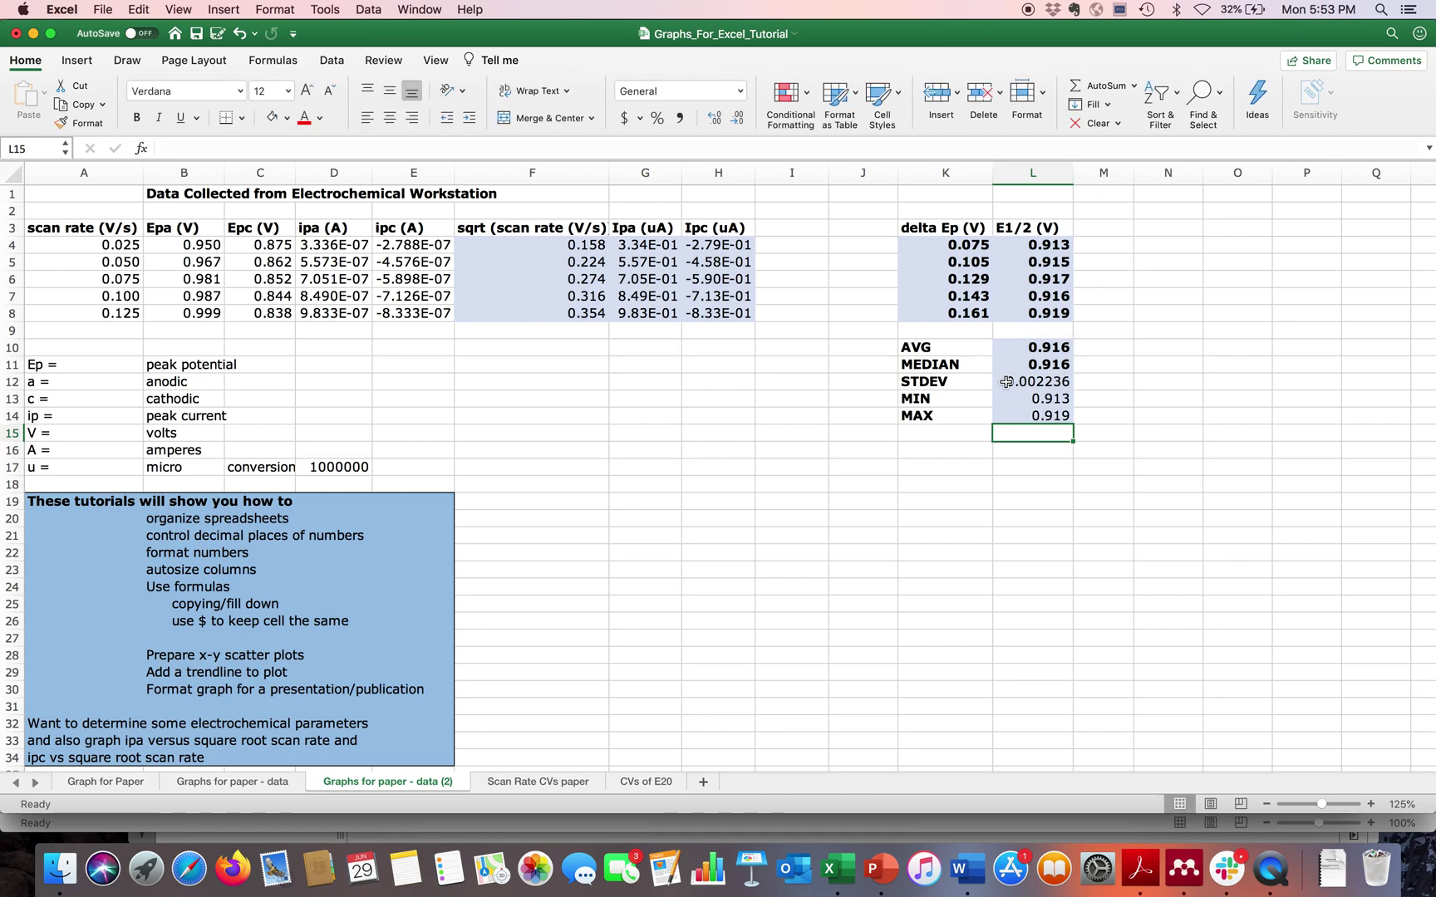
# - Make the STDEV, MIN and MAX results in L12:L14 bold and show them with three decimal places
pyautogui.moveTo(1018, 380); pyautogui.dragTo(1045, 407)
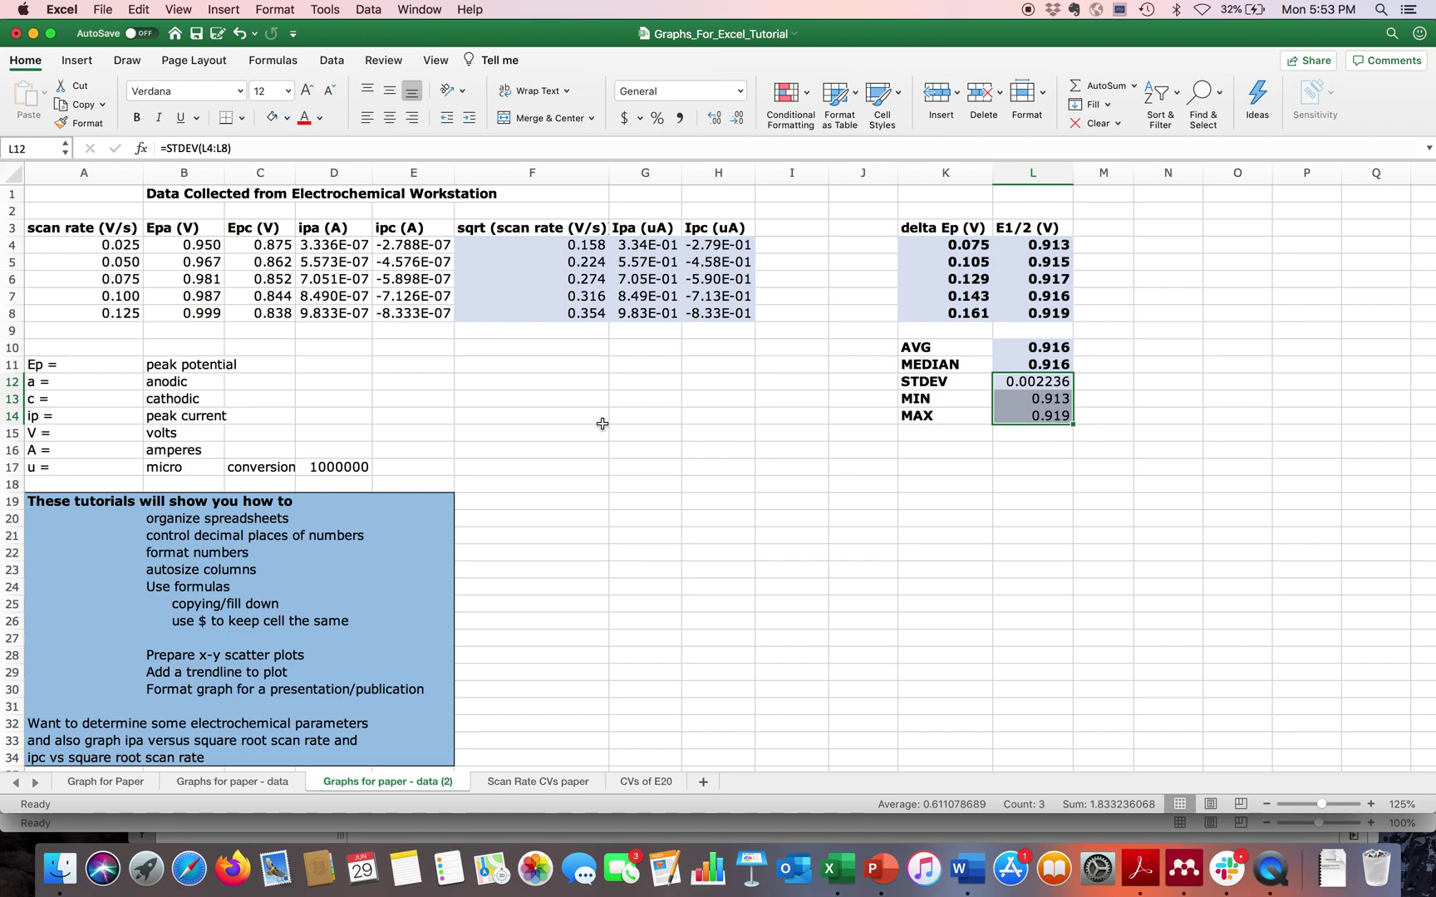
pyautogui.click(137, 119)
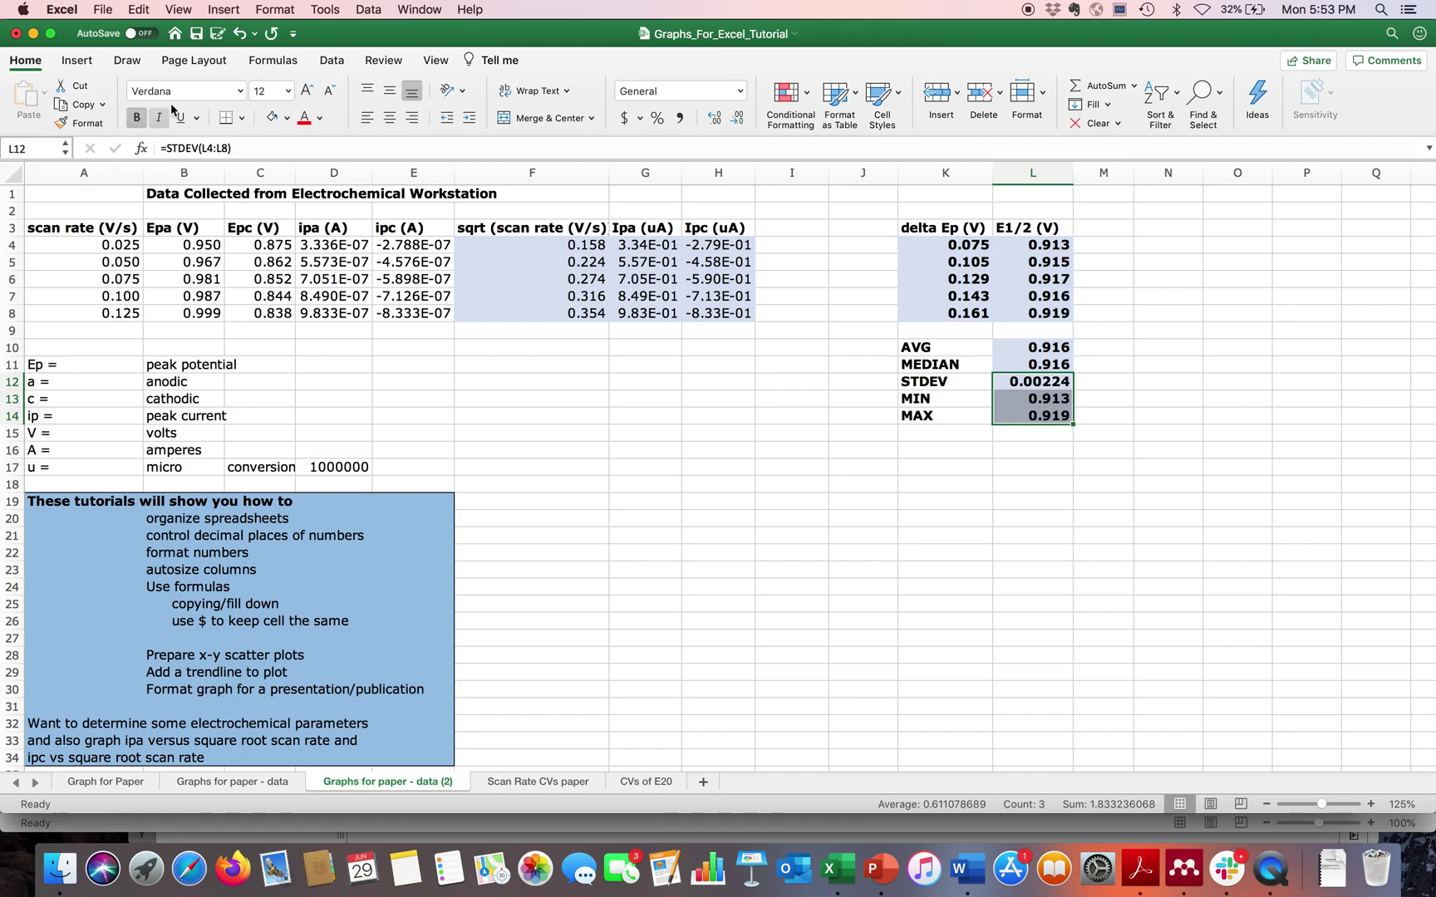
pyautogui.click(737, 119)
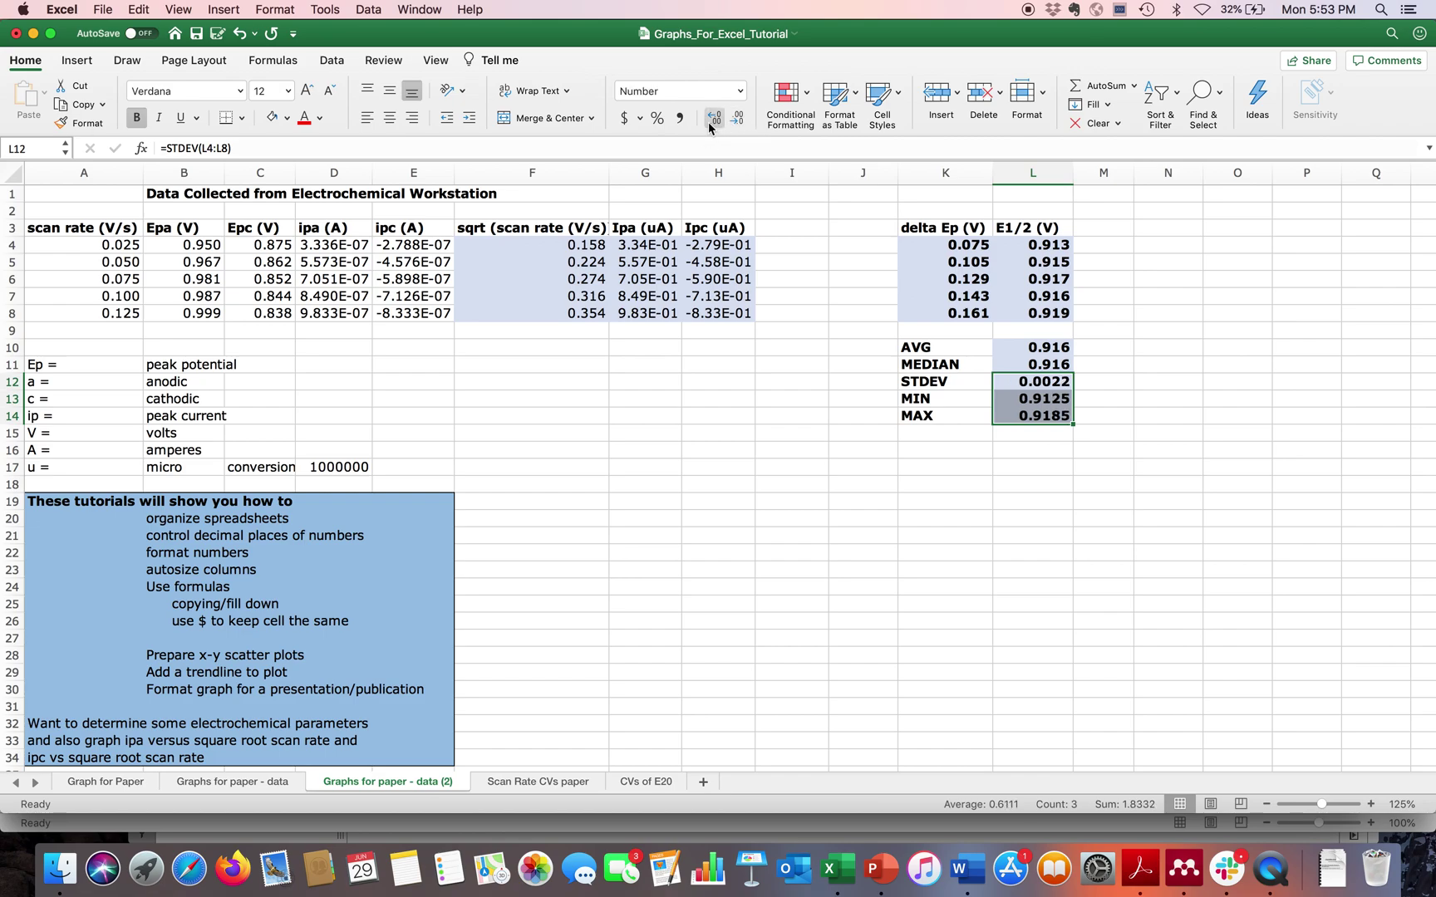
pyautogui.click(710, 119)
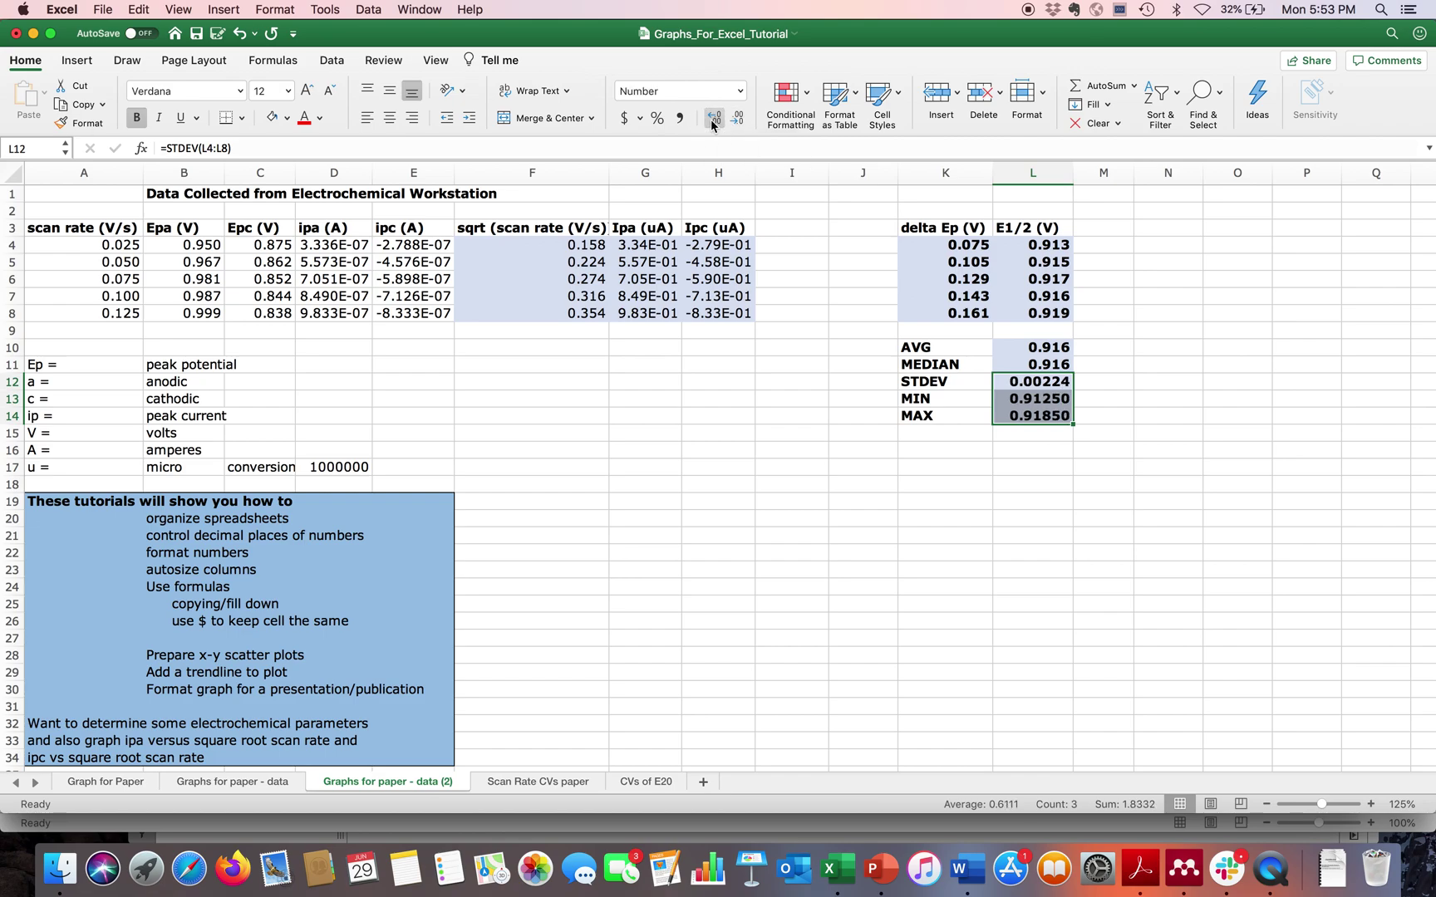
pyautogui.click(737, 121)
pyautogui.click(737, 120)
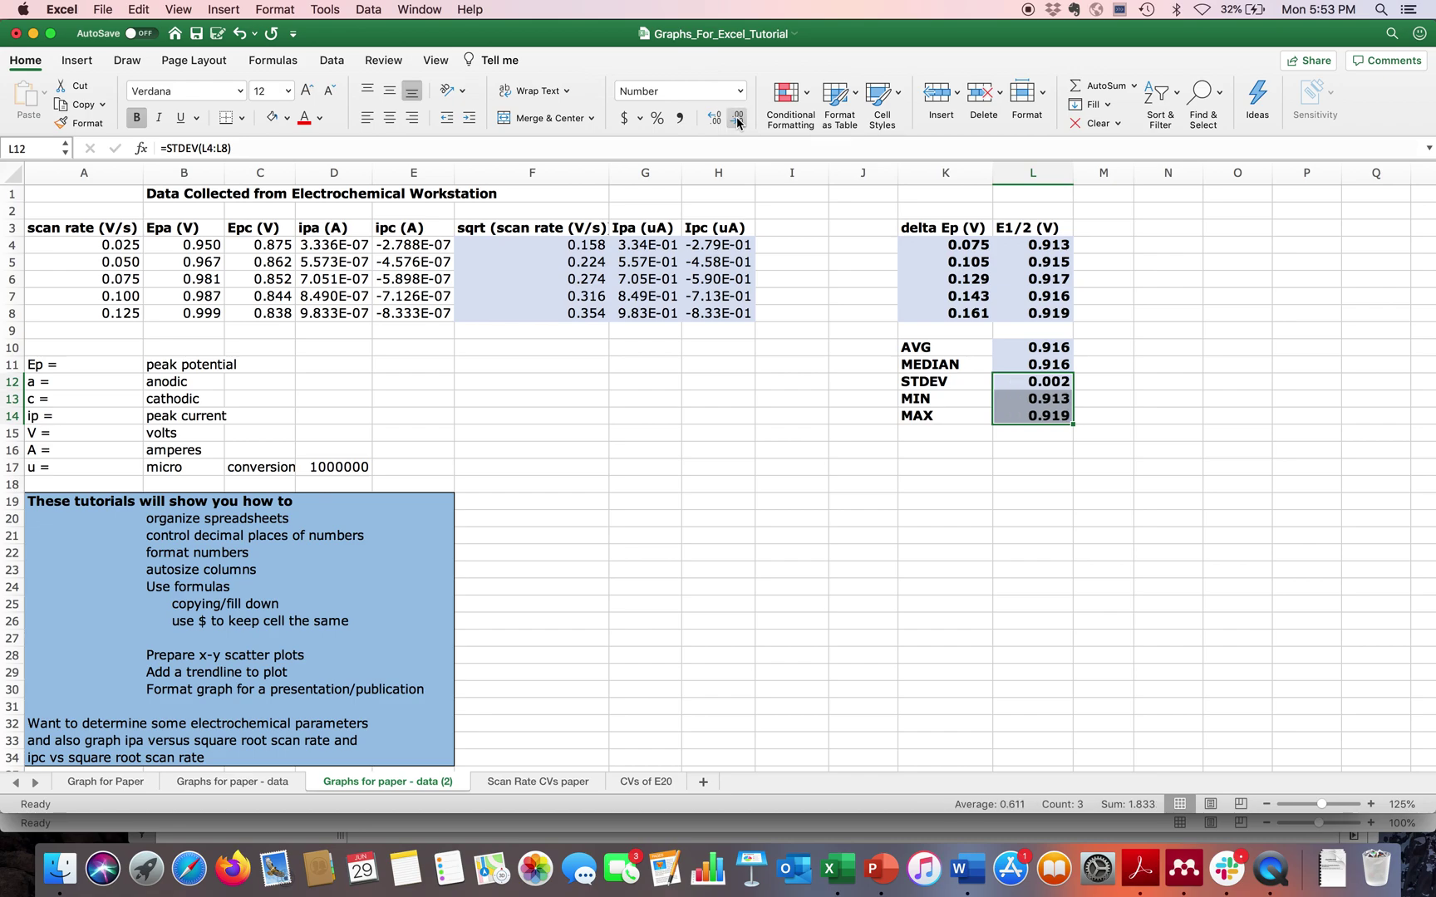
pyautogui.click(1184, 518)
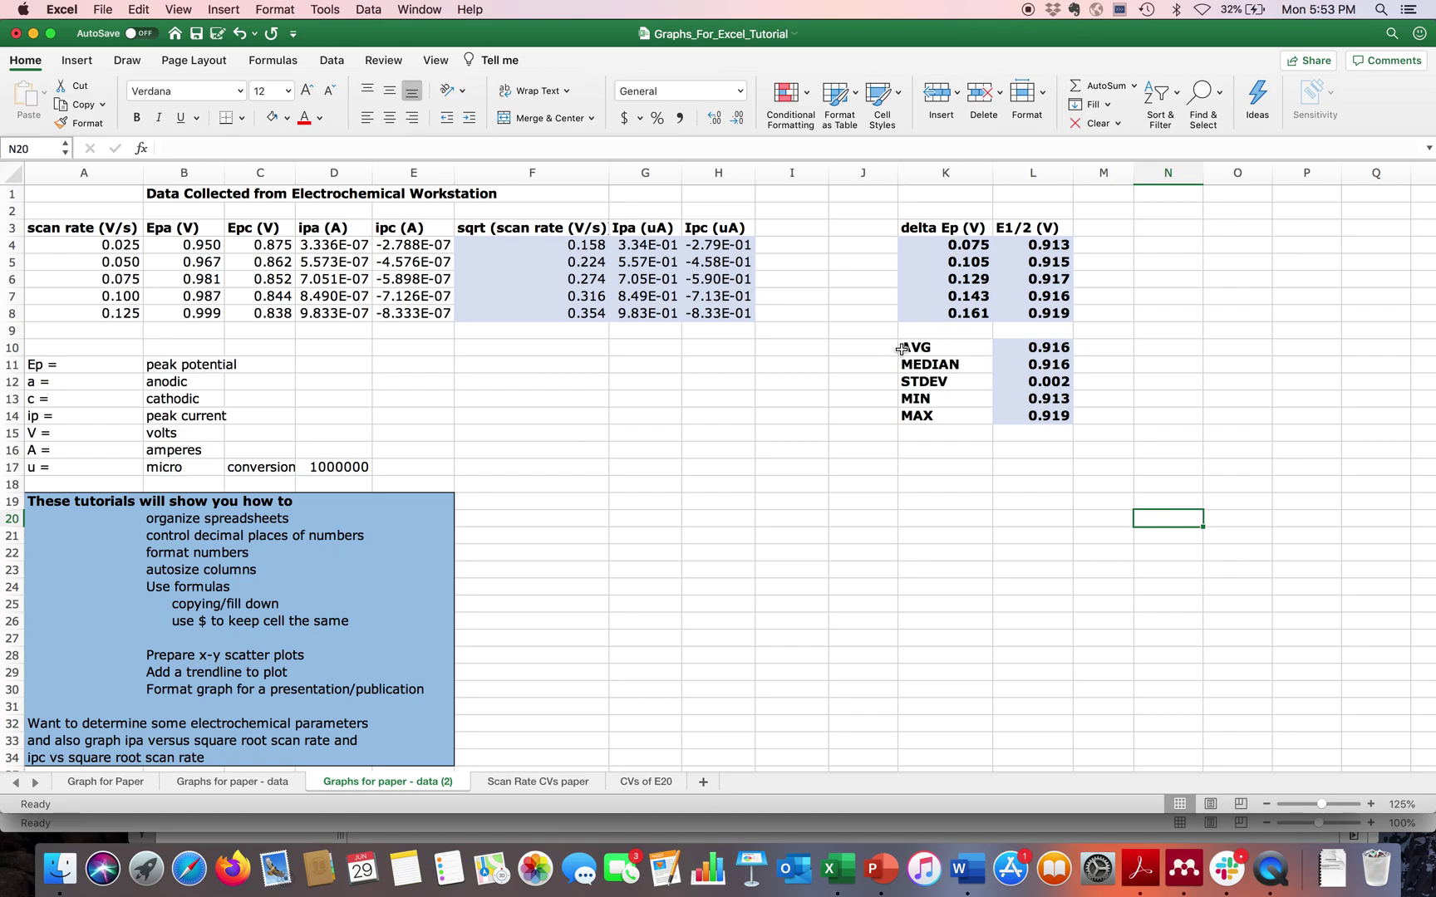
# - Move the statistics labels AVG through MAX from K10:K14 to J10:J14
pyautogui.click(931, 348)
pyautogui.moveTo(930, 347); pyautogui.dragTo(941, 414)
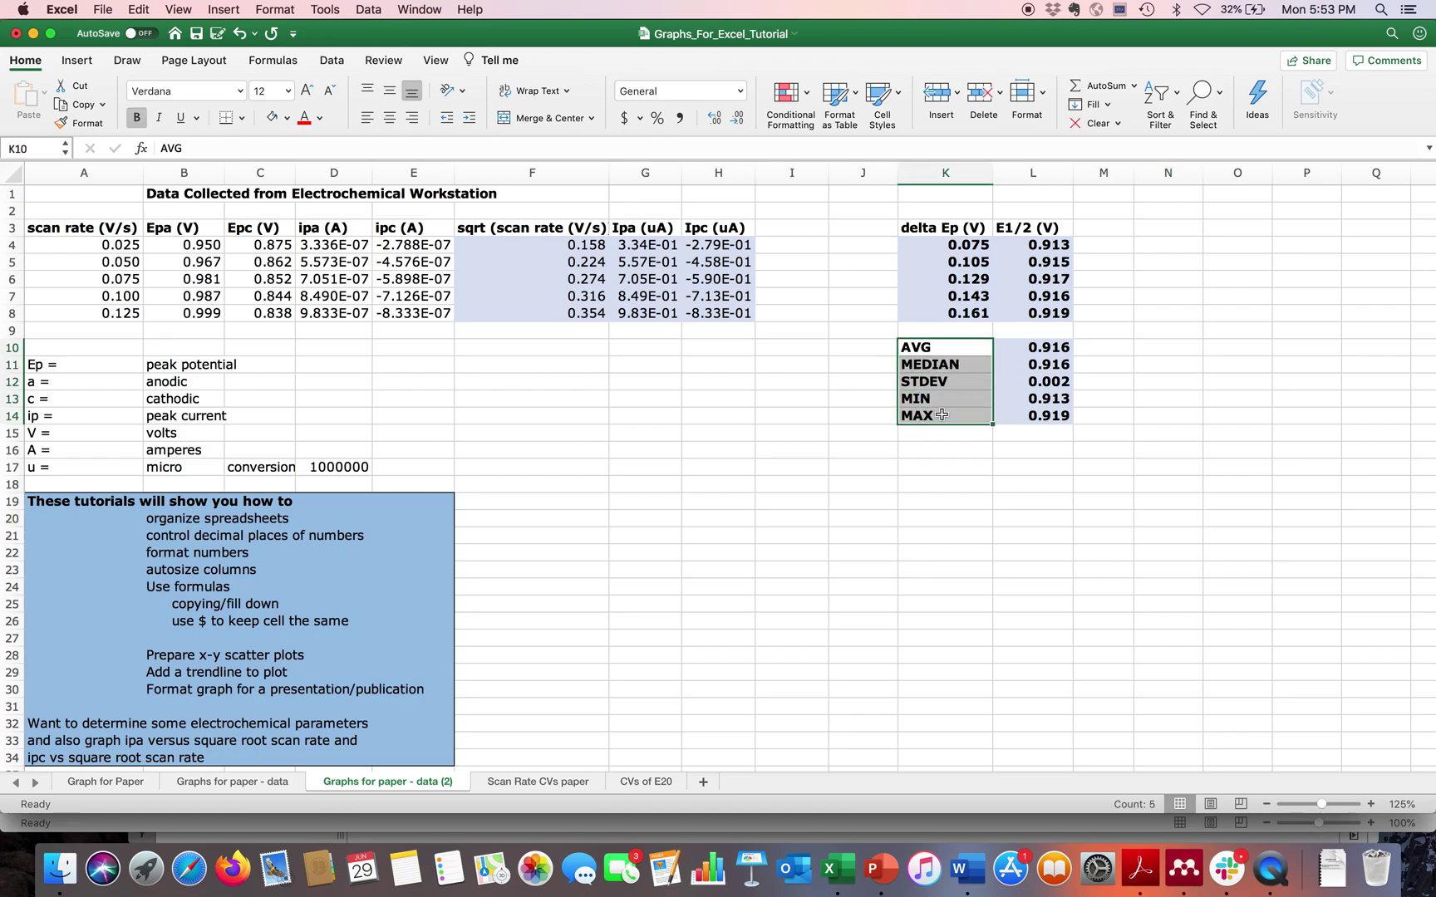
pyautogui.click(138, 10)
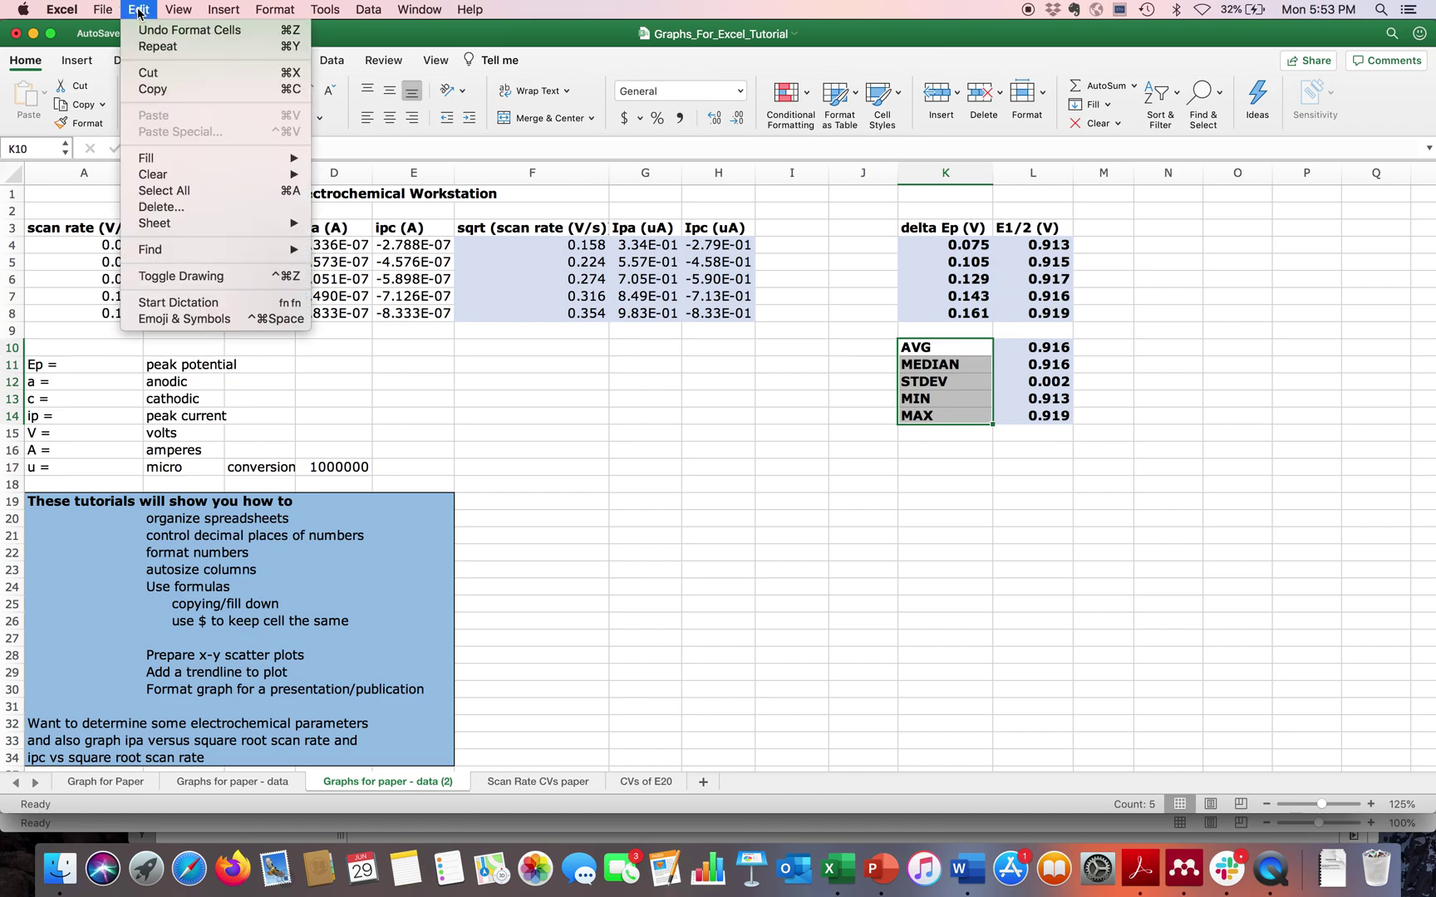
pyautogui.click(149, 73)
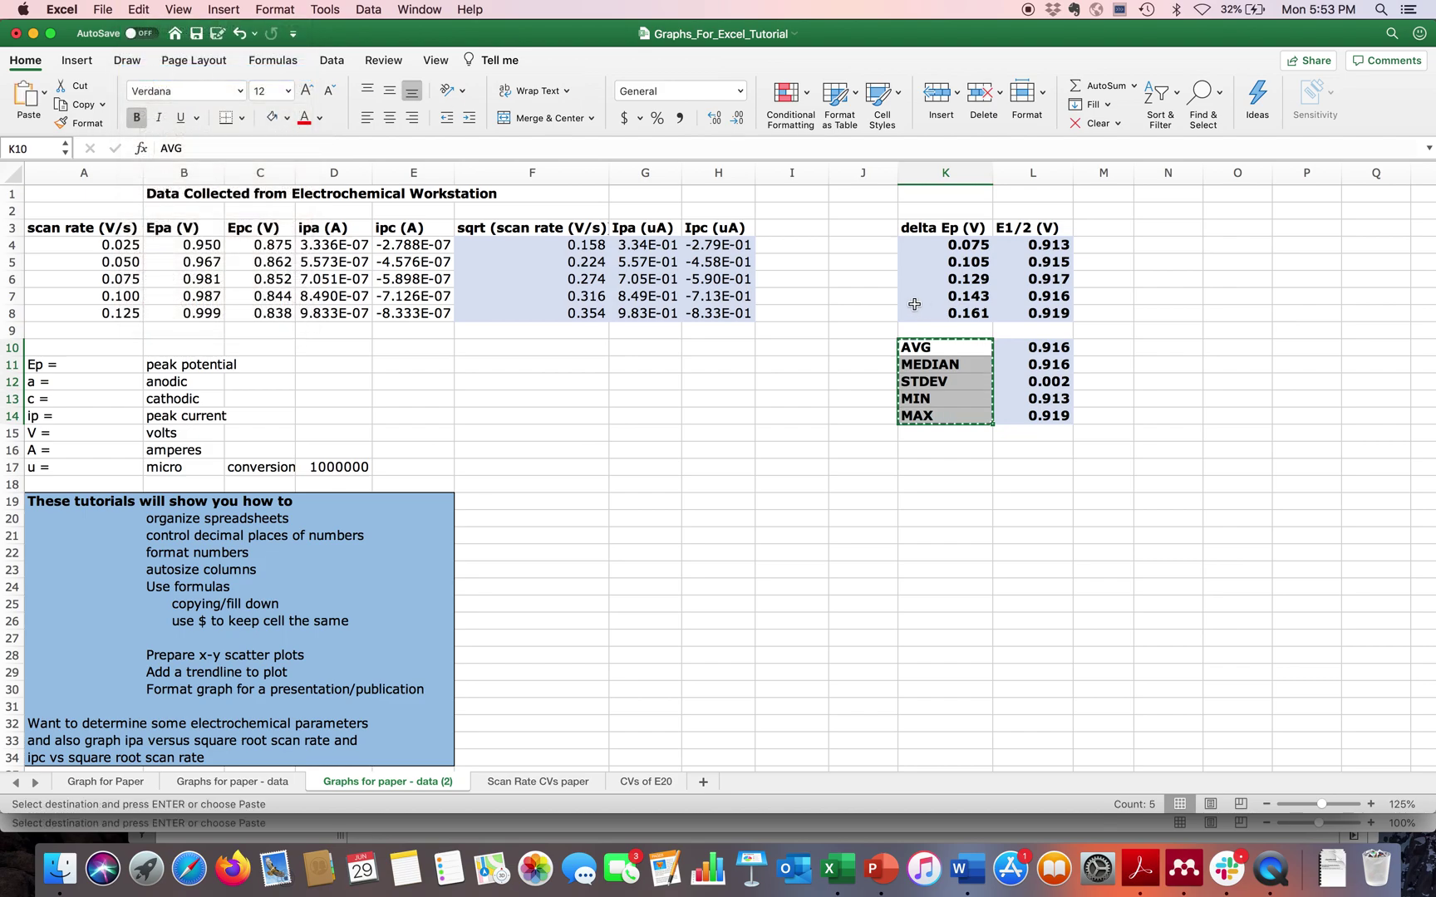
pyautogui.click(855, 347)
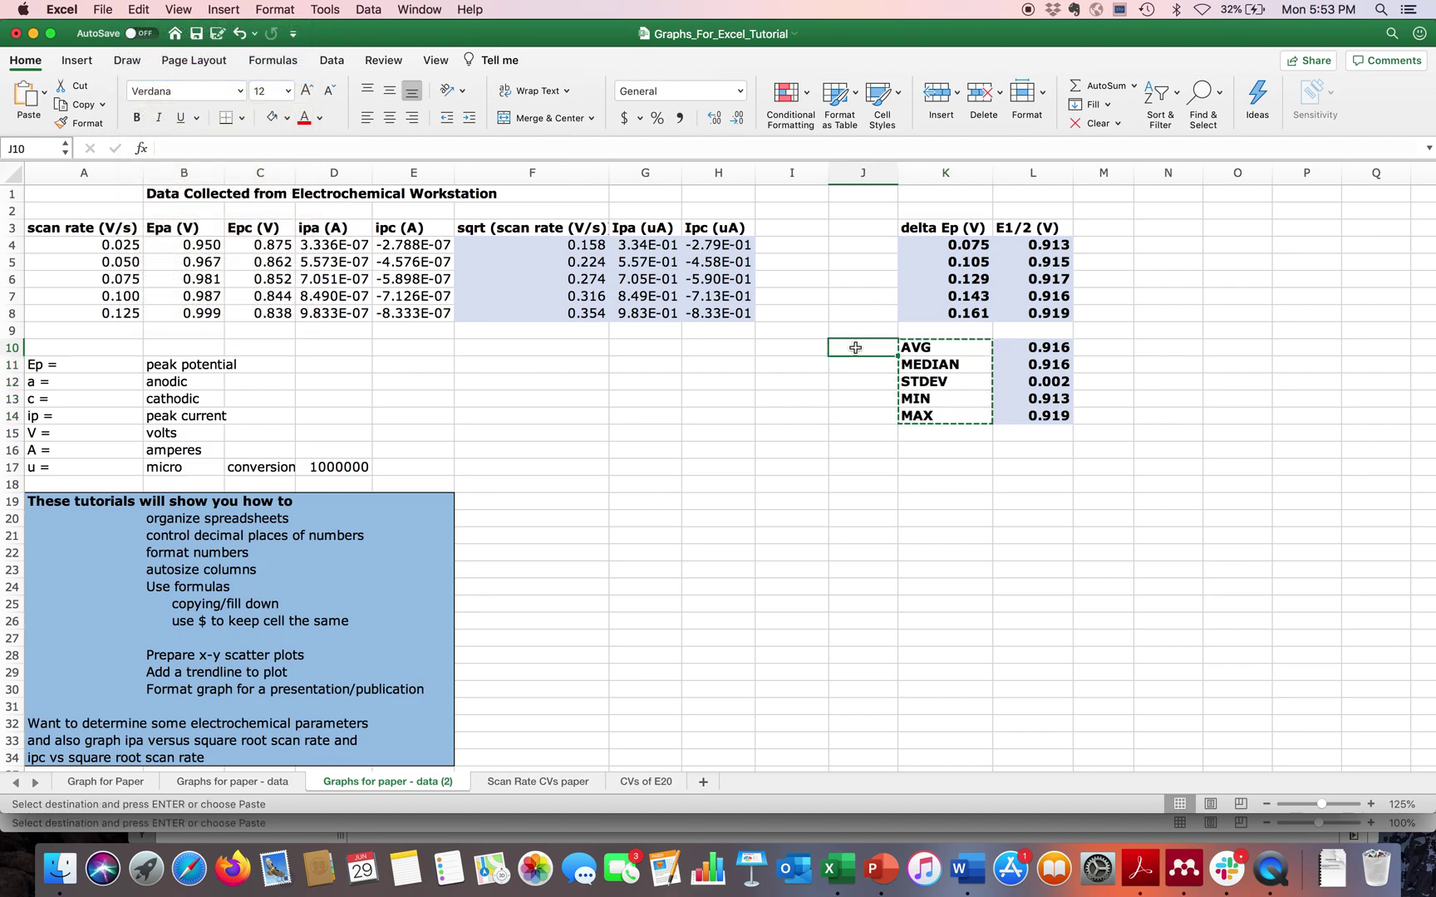
pyautogui.press('super+v')
pyautogui.click(945, 344)
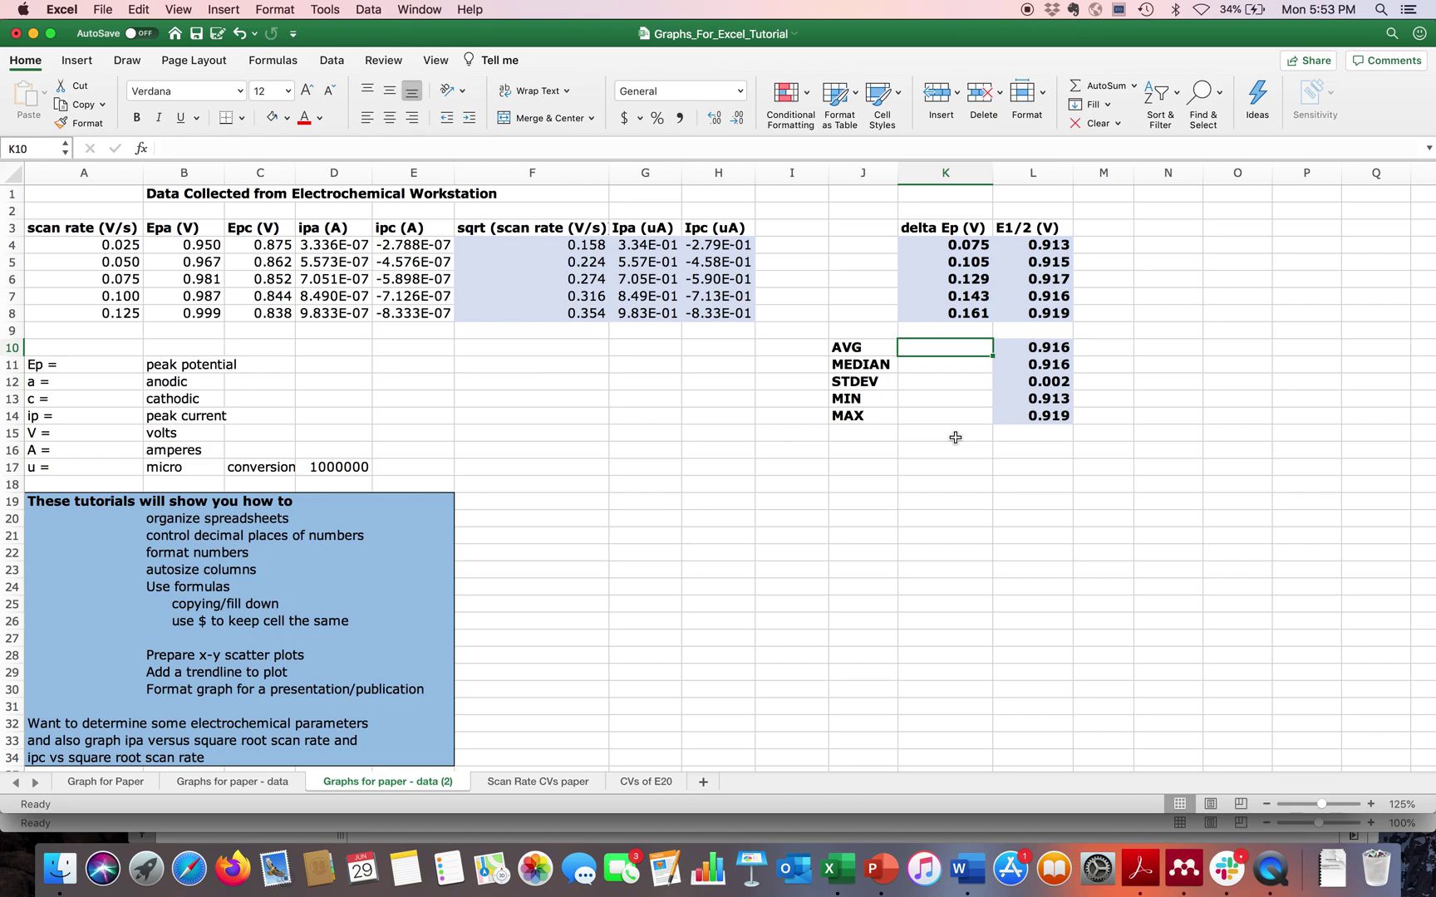
# - Copy the E1/2 statistics in L10:L14 and paste only their formulas into K10:K14 for the delta Ep values
pyautogui.click(1036, 347)
pyautogui.moveTo(1036, 348); pyautogui.dragTo(1046, 413)
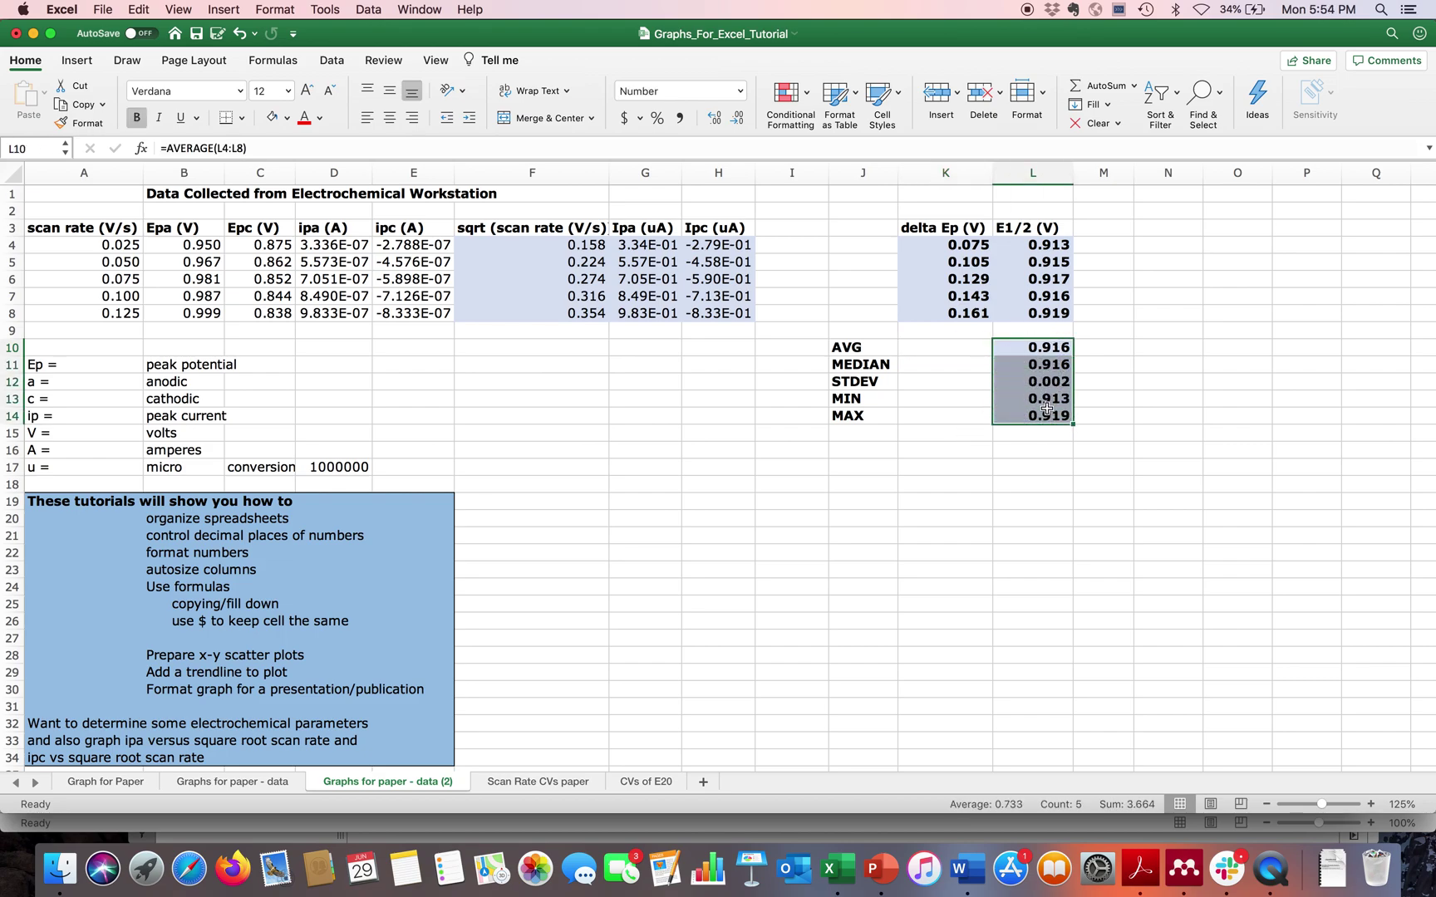
pyautogui.click(138, 9)
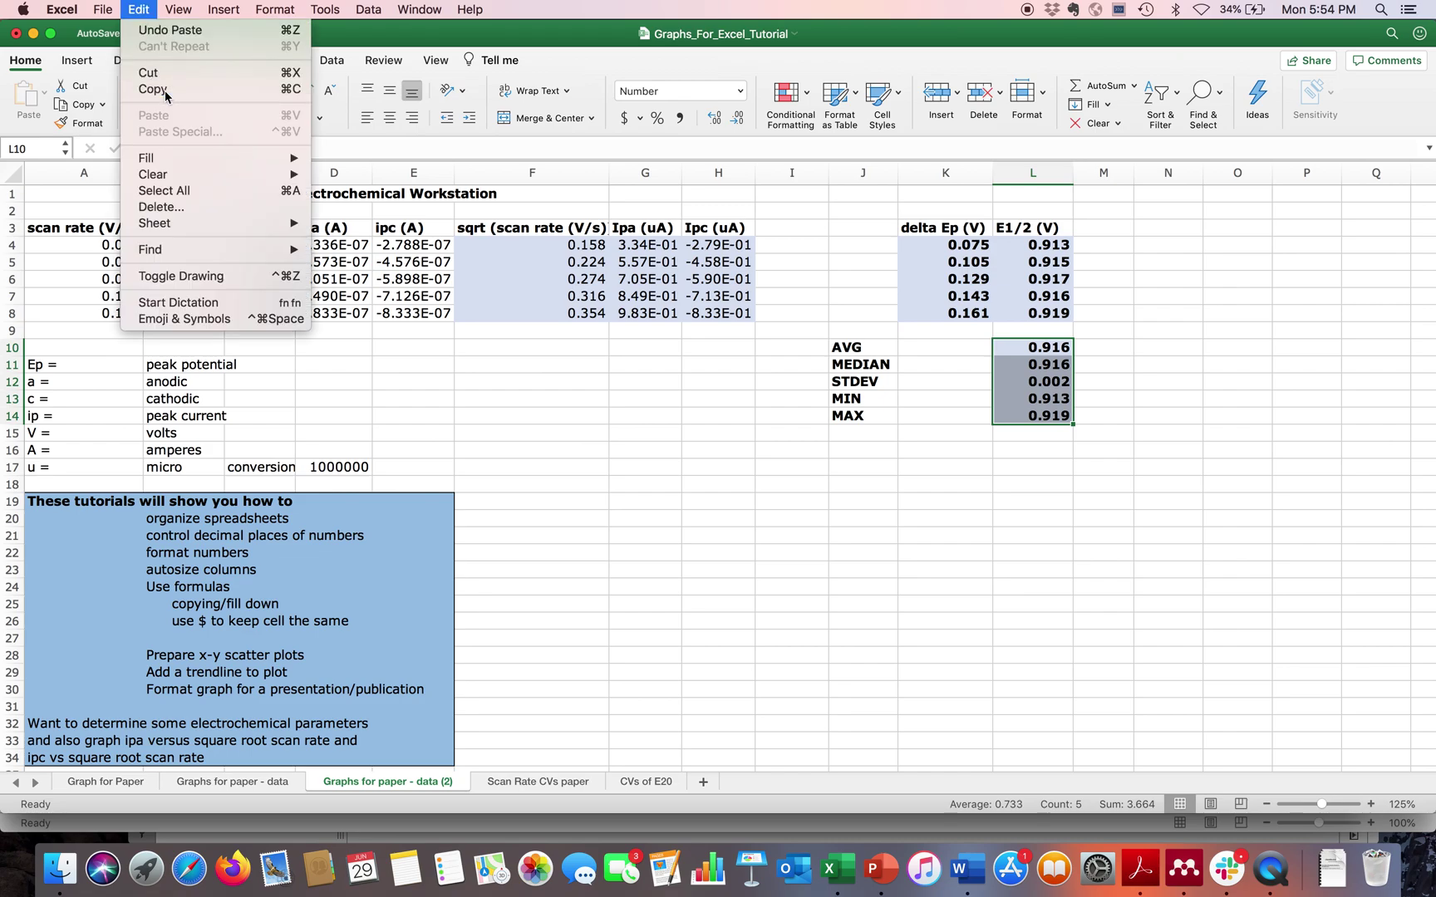
pyautogui.click(165, 93)
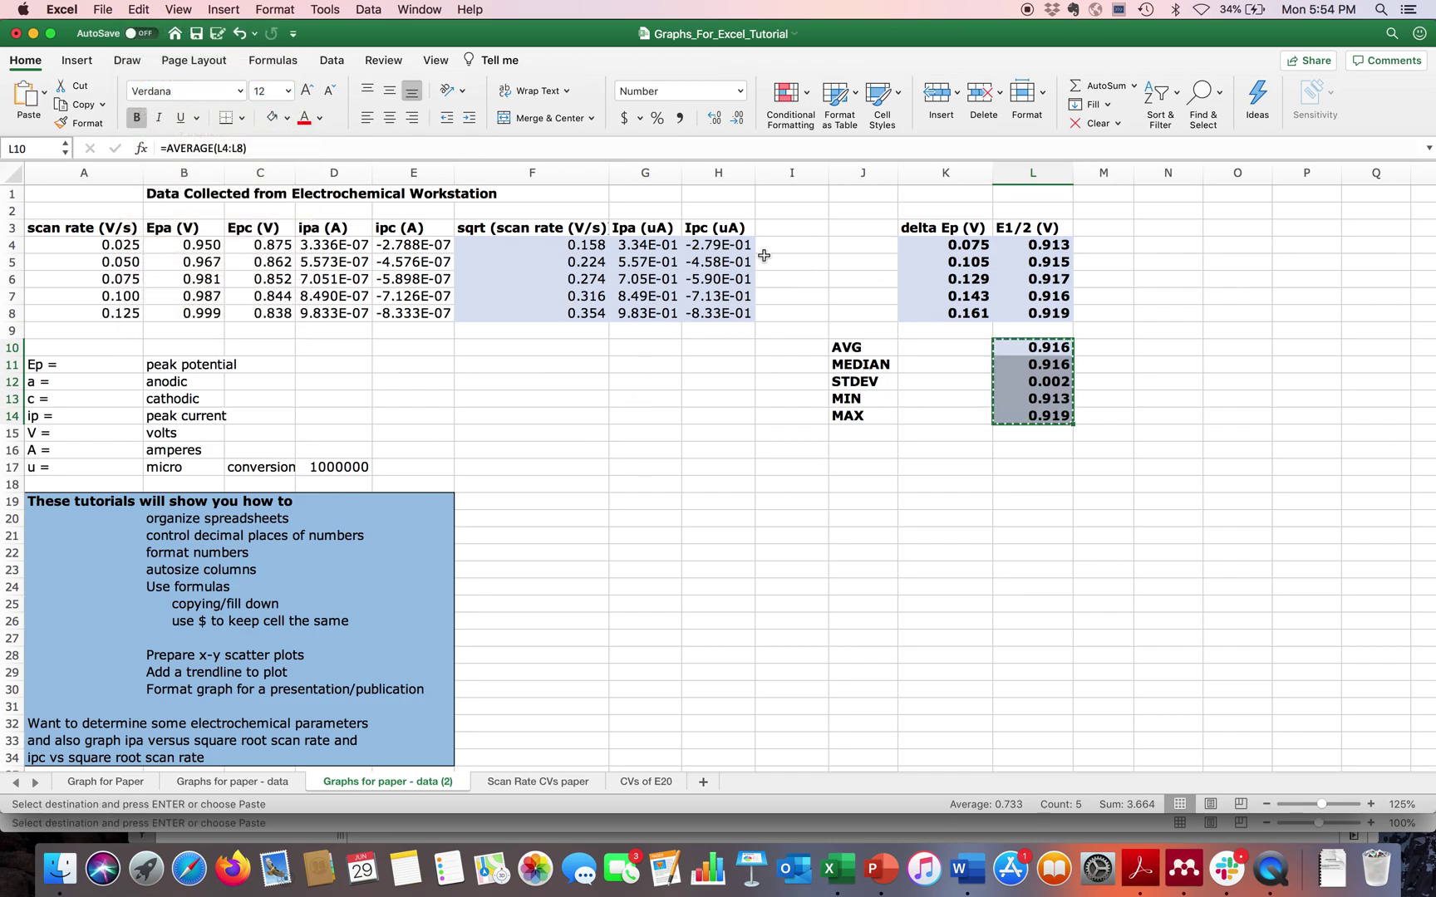
pyautogui.click(953, 349)
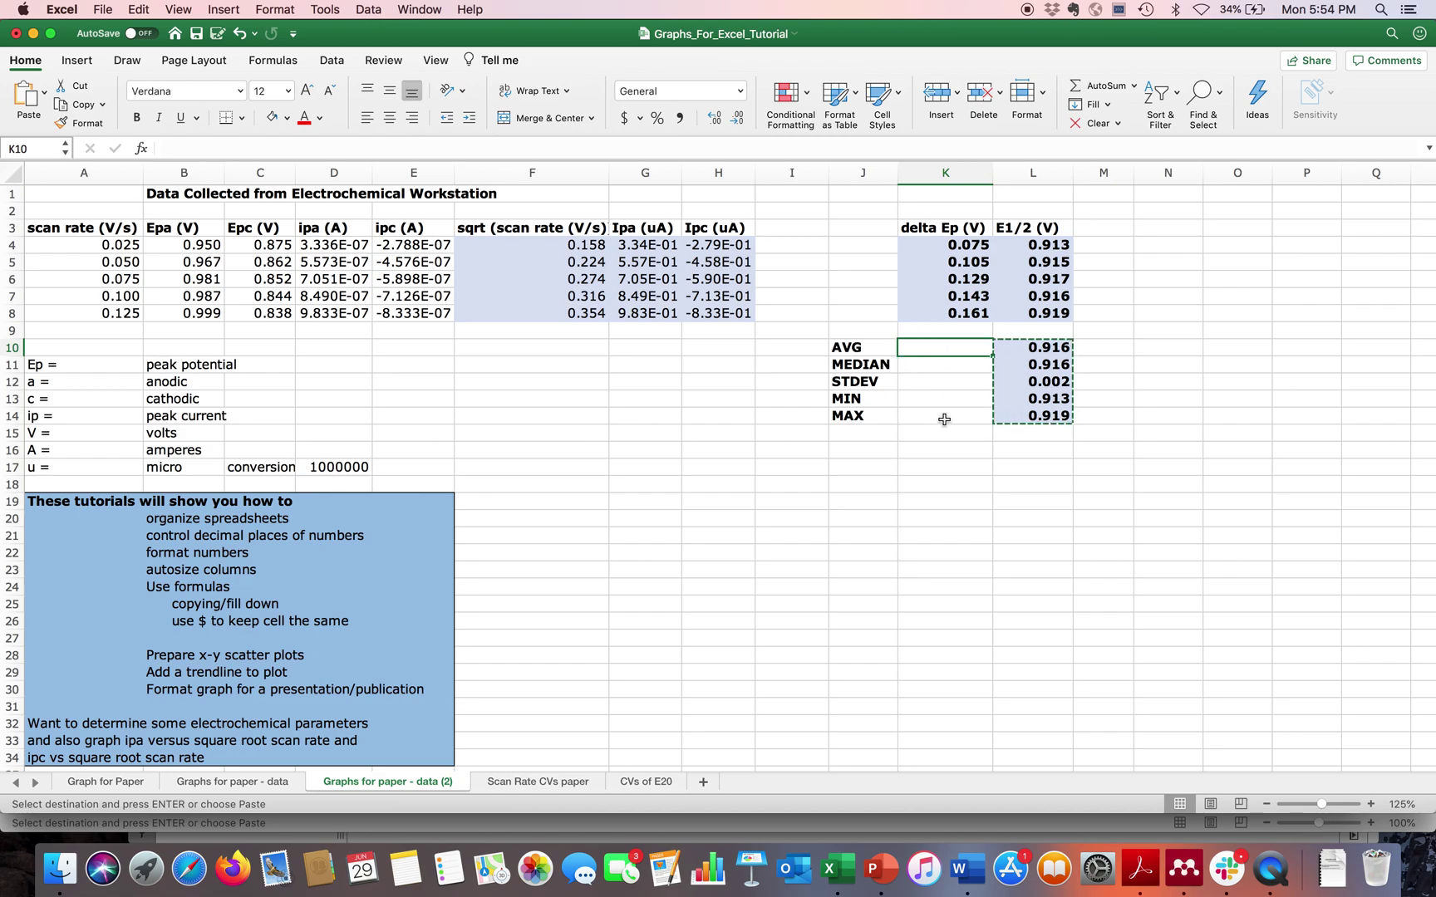
pyautogui.click(139, 10)
pyautogui.click(179, 131)
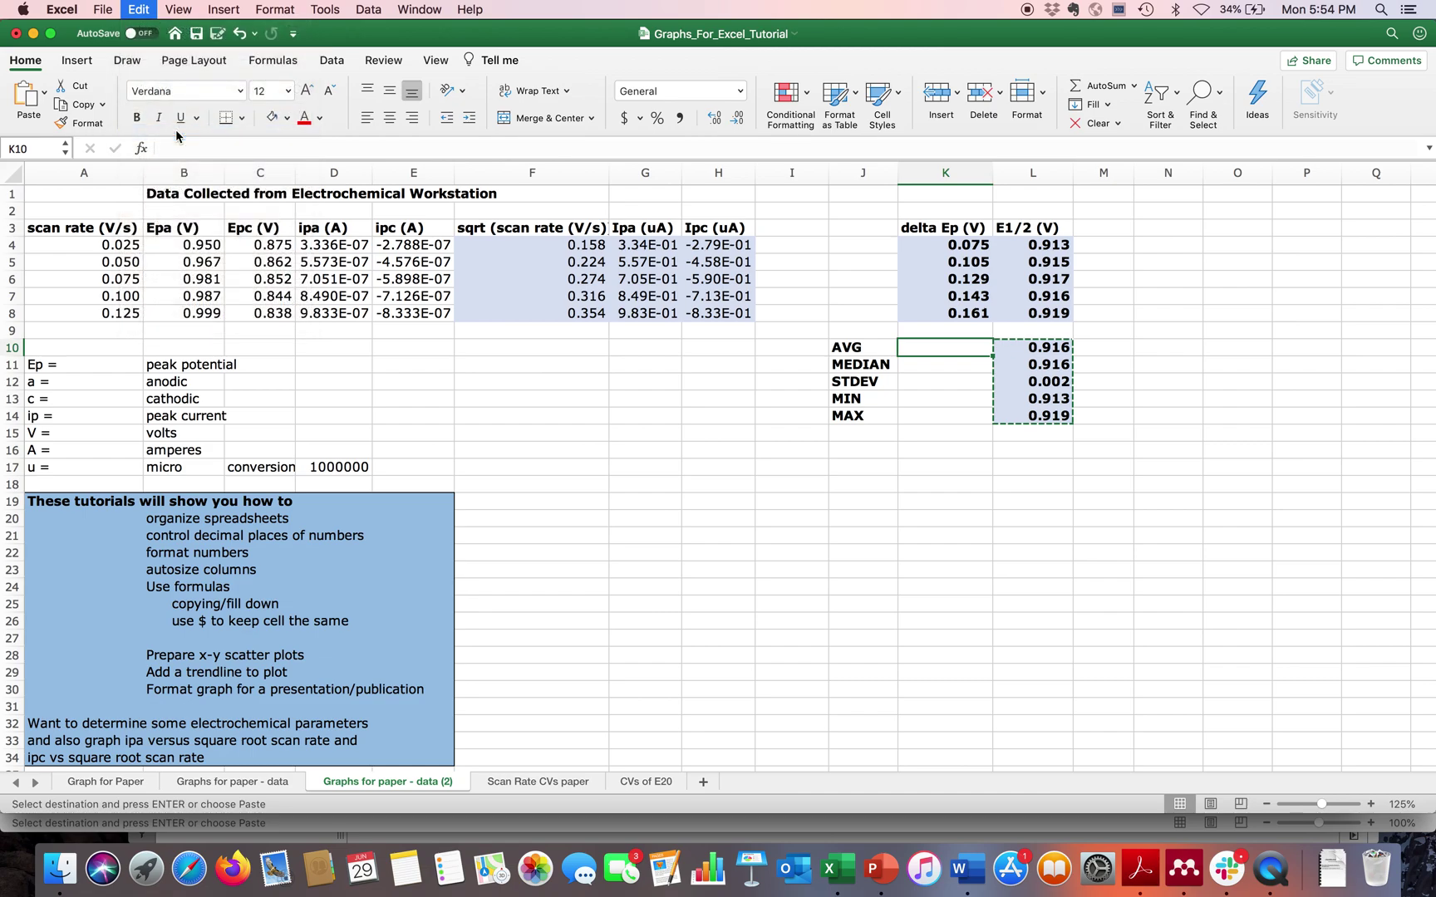
pyautogui.click(615, 221)
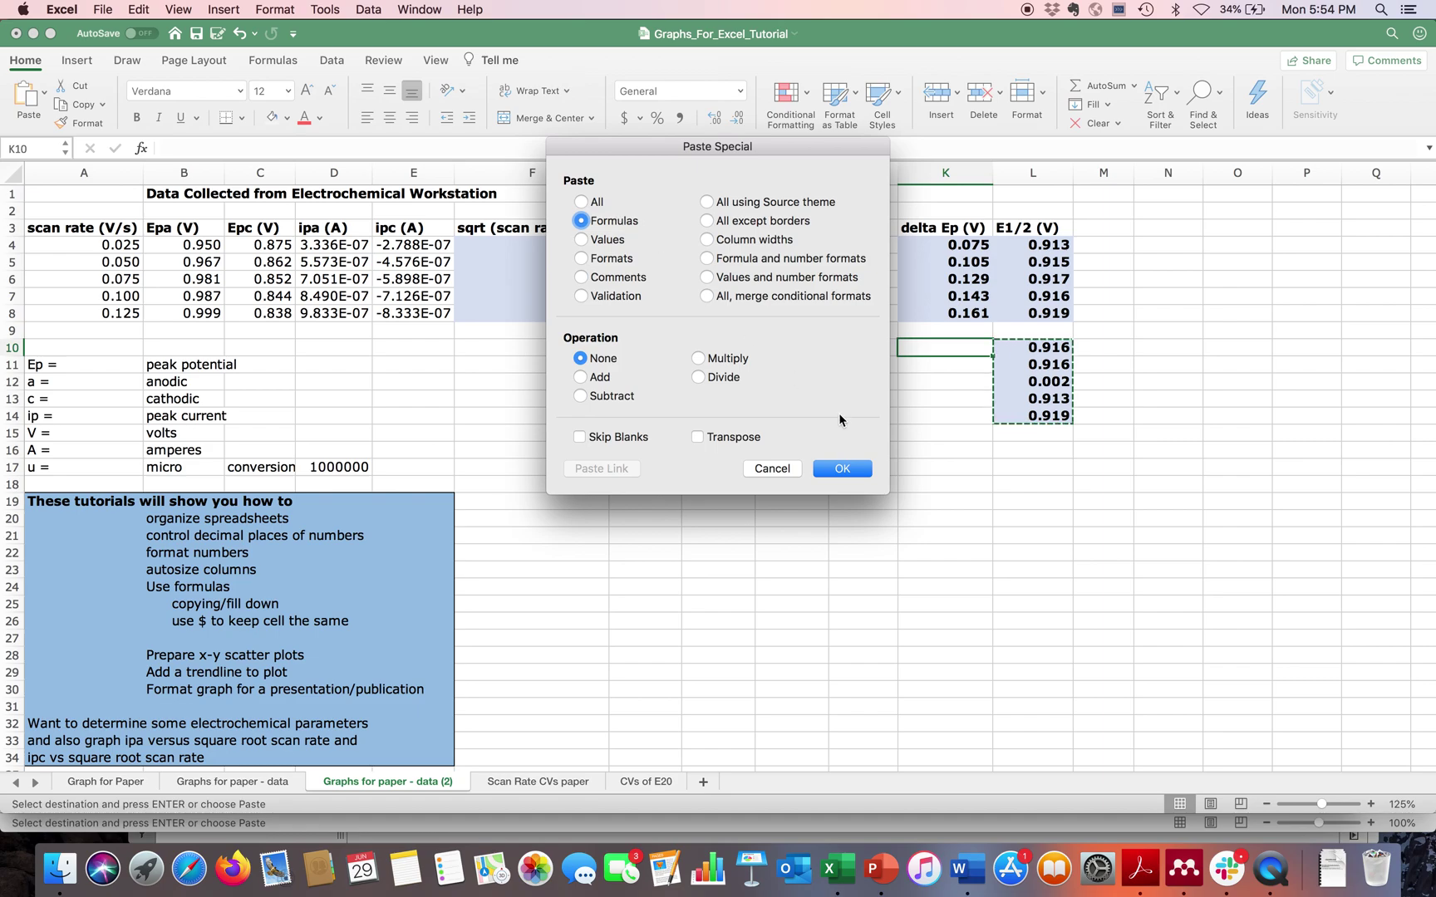
pyautogui.click(842, 471)
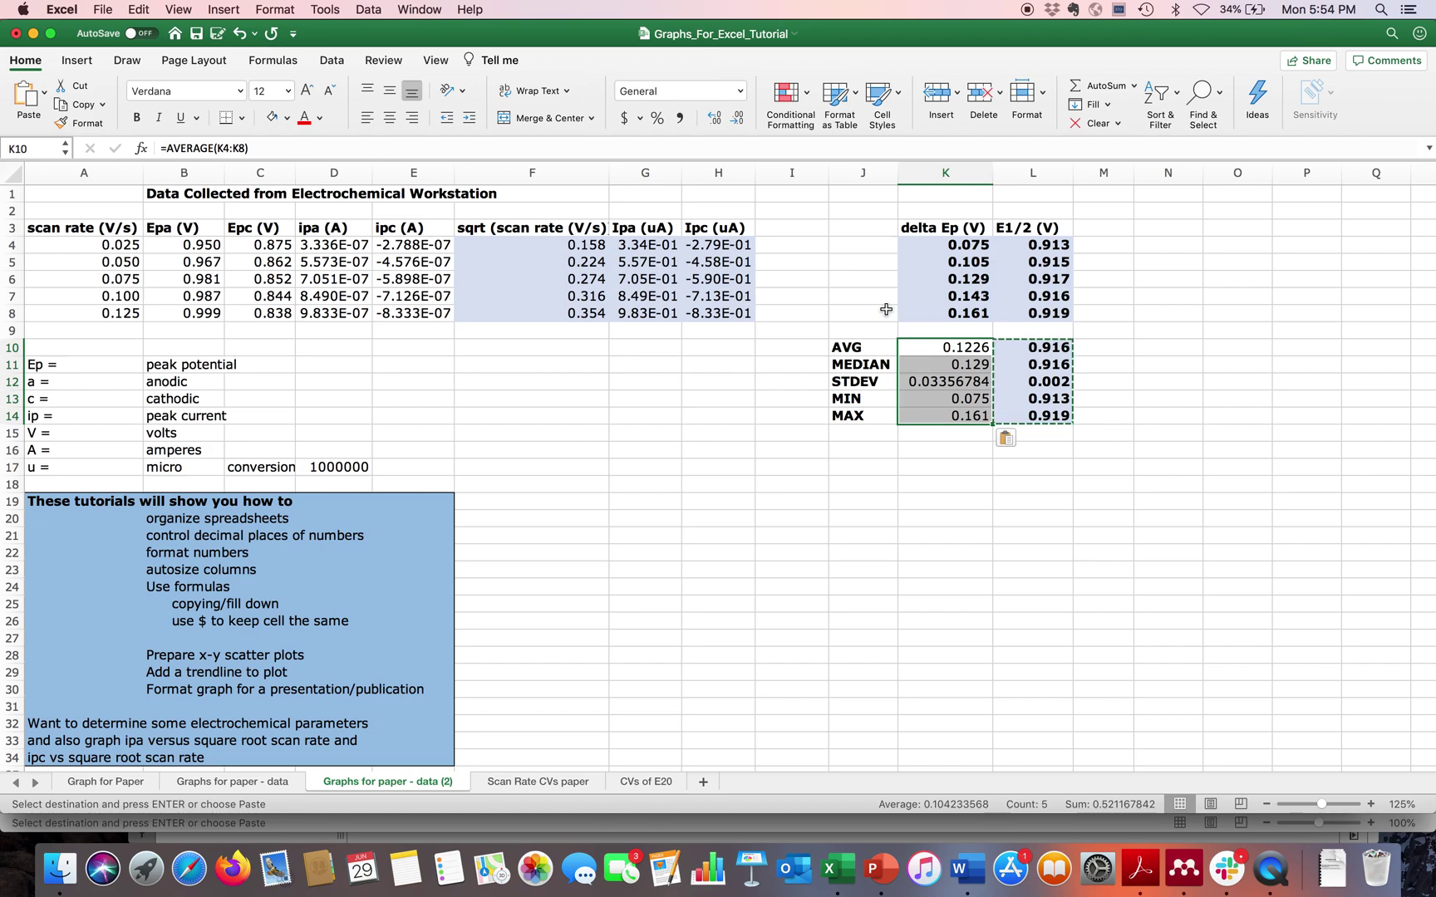
# - Paste only the formats of the copied L10:L14 cells onto the delta Ep statistics in K10:K14
pyautogui.click(103, 10)
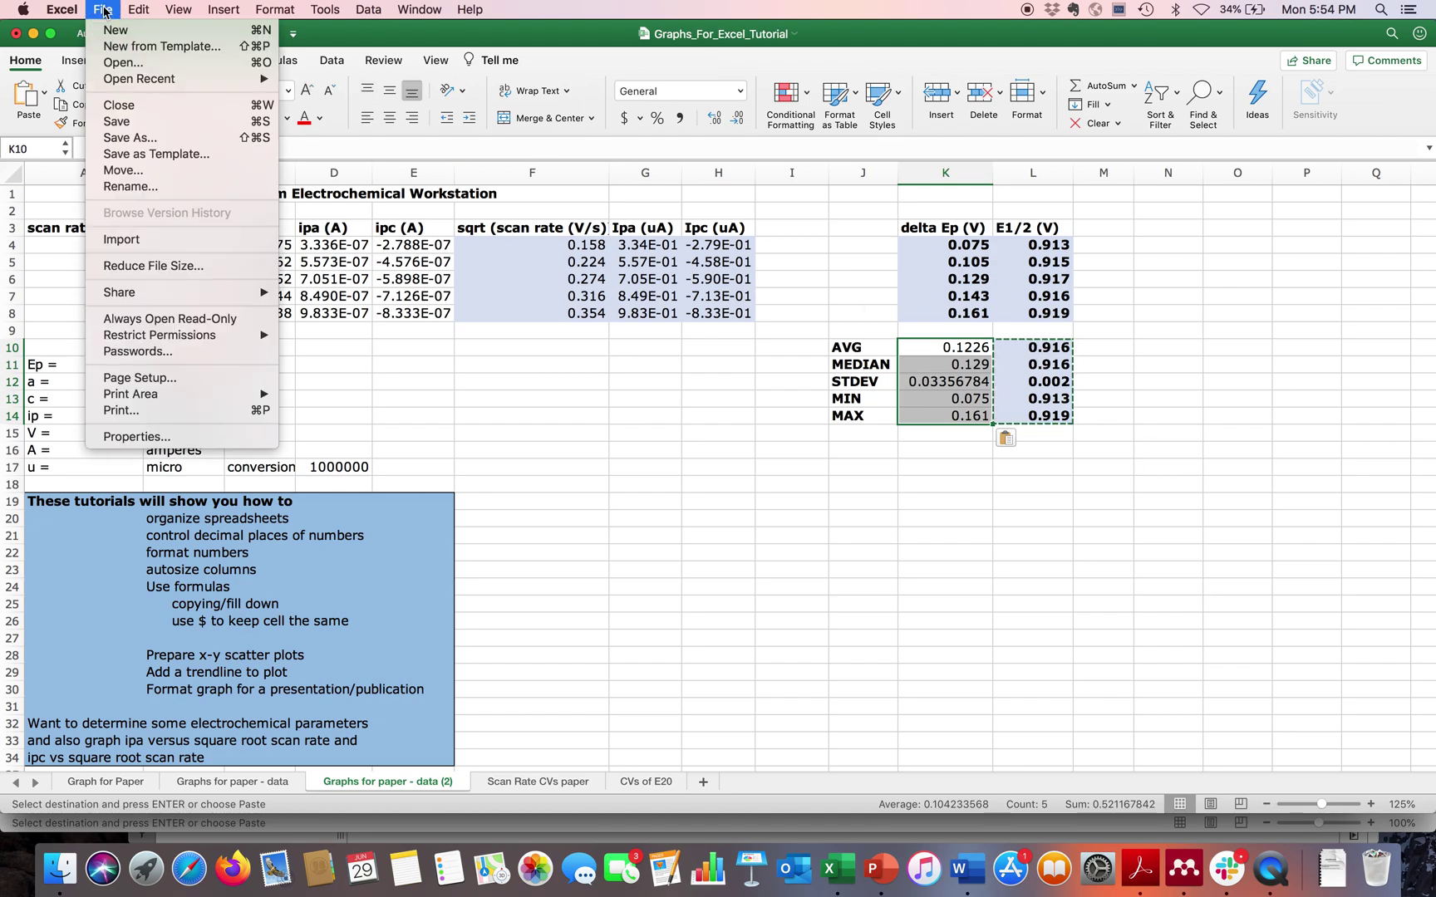
pyautogui.moveTo(136, 10)
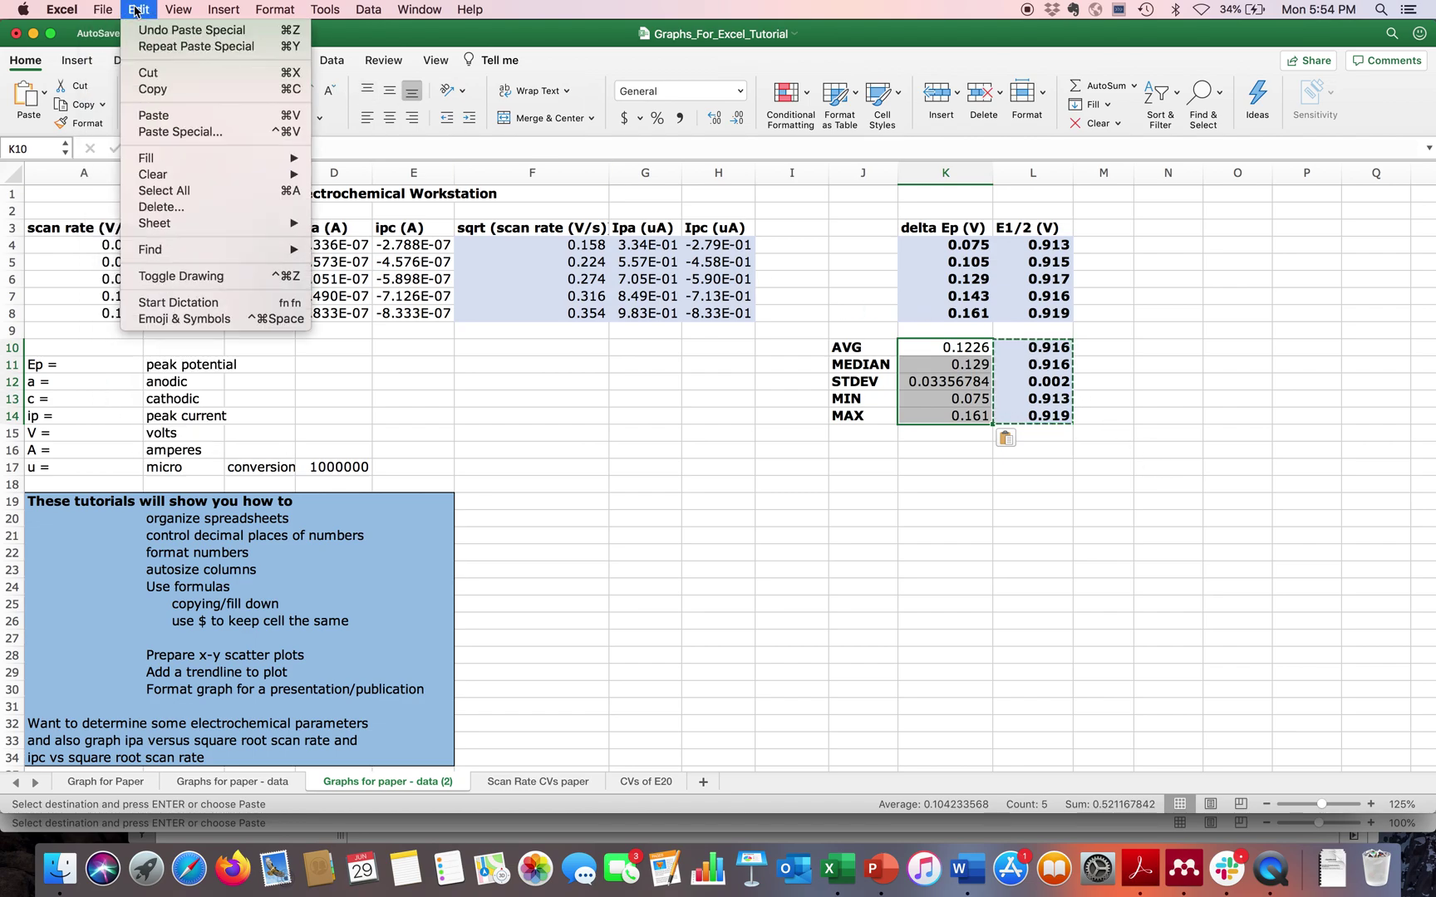
pyautogui.click(181, 133)
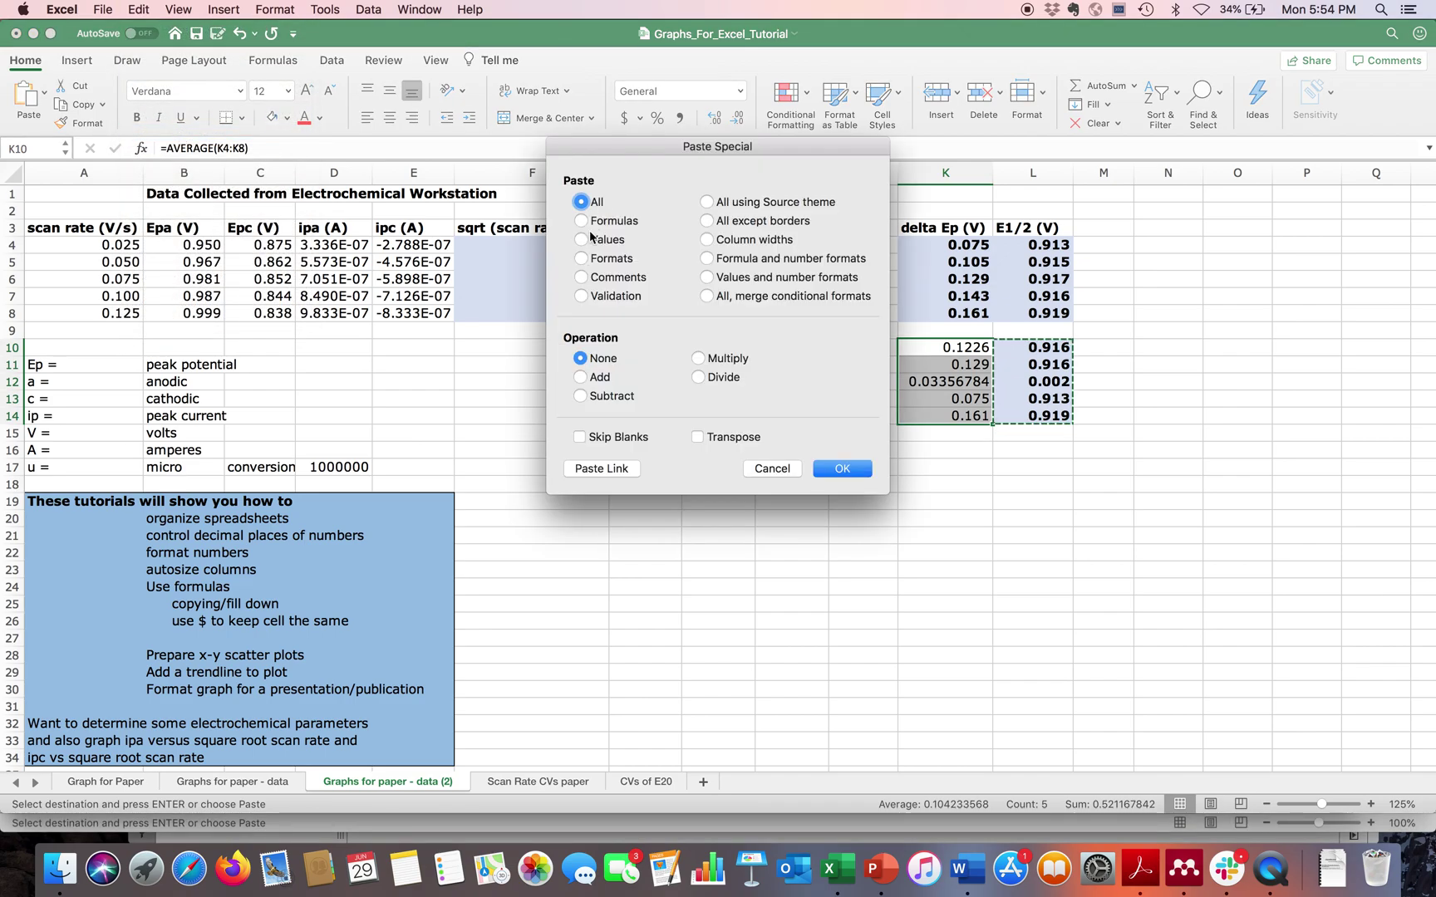
pyautogui.click(605, 259)
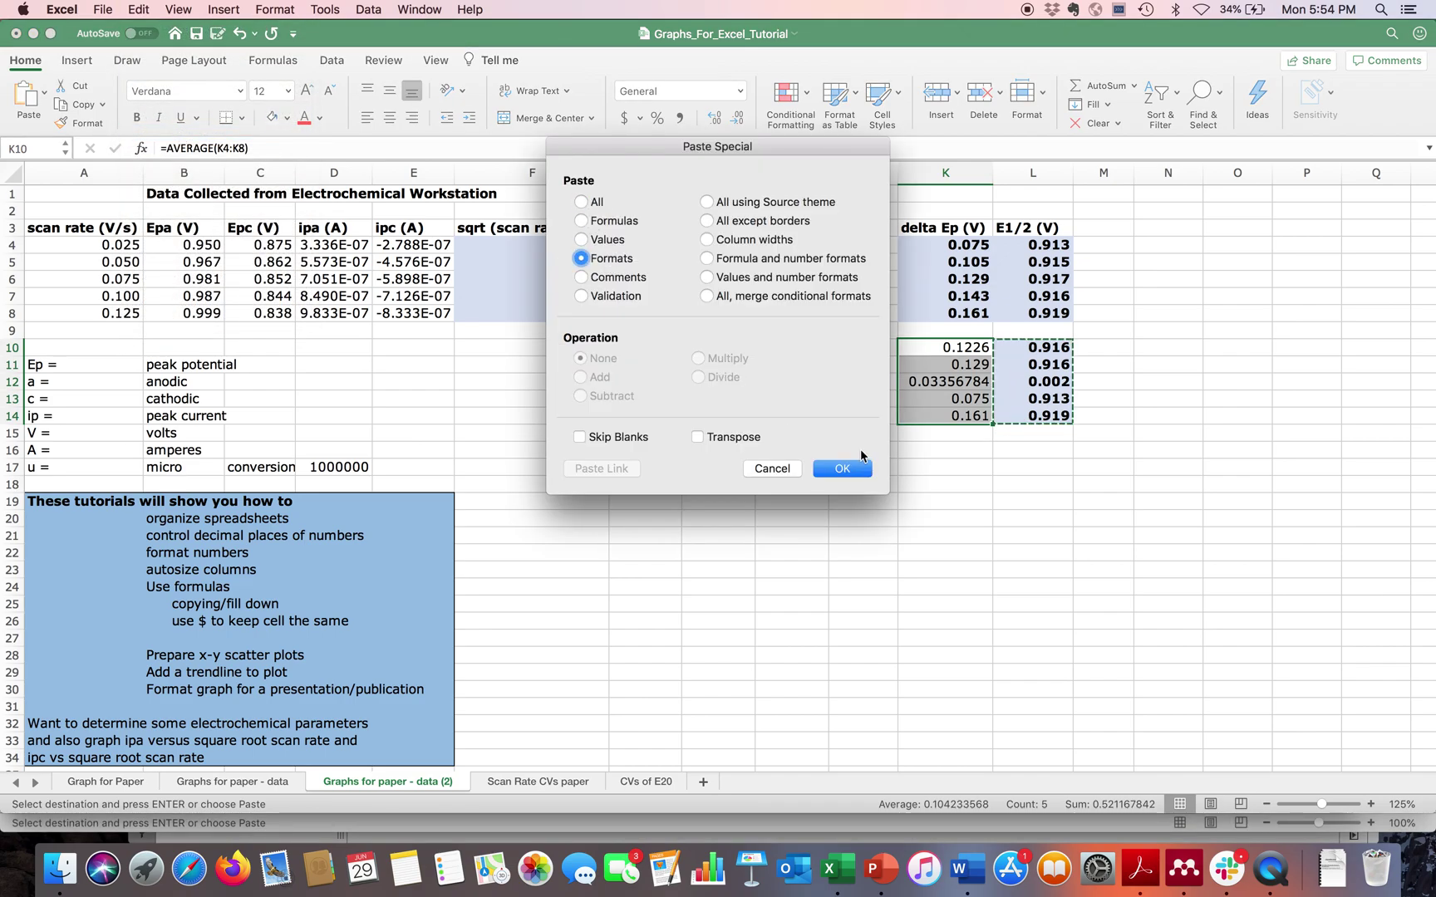
pyautogui.click(842, 469)
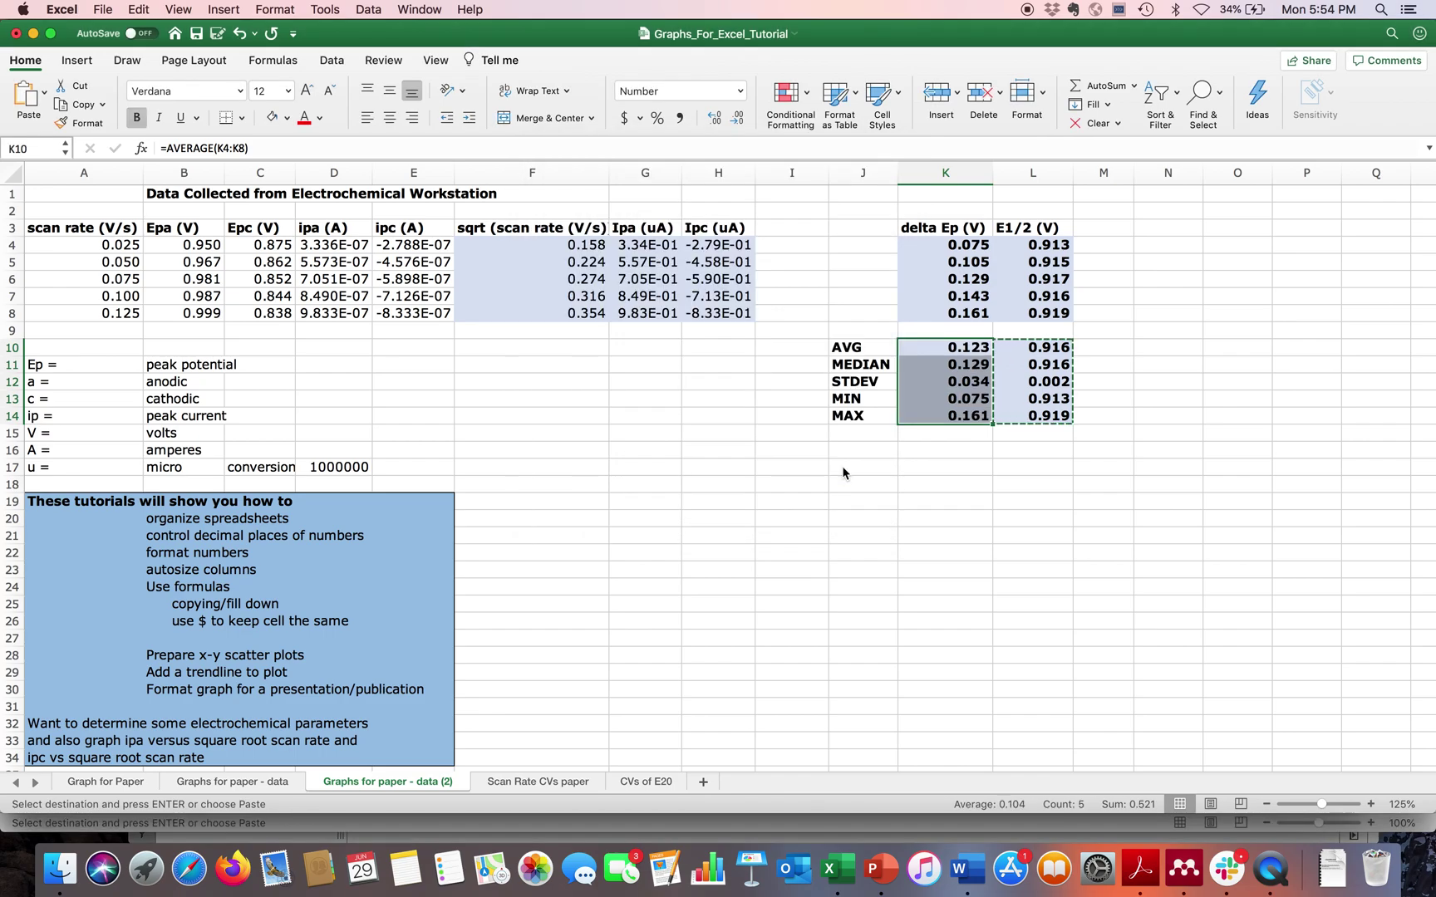
pyautogui.click(995, 486)
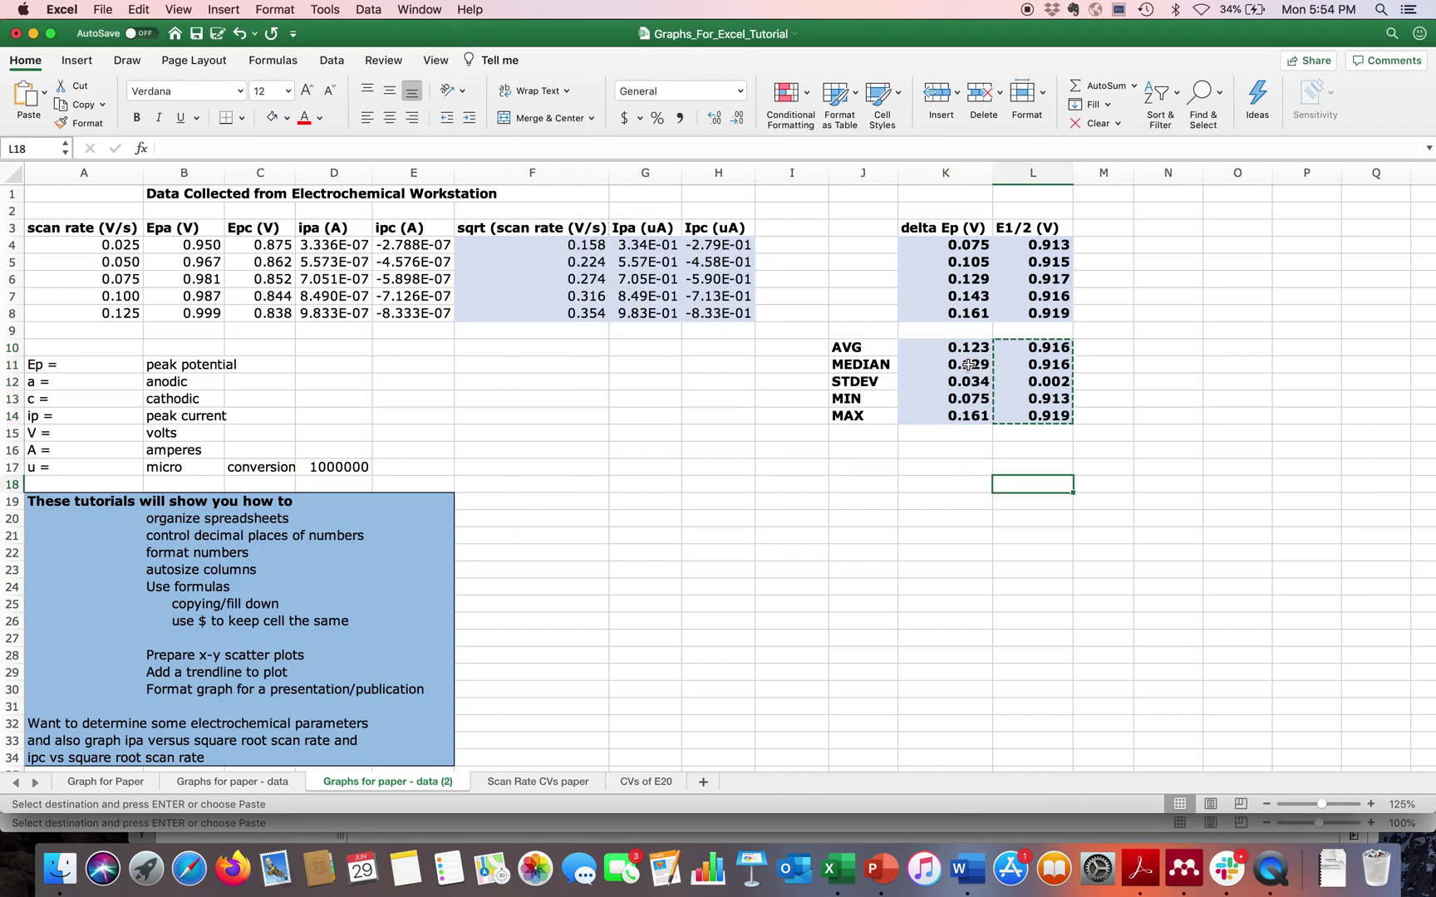
pyautogui.click(938, 470)
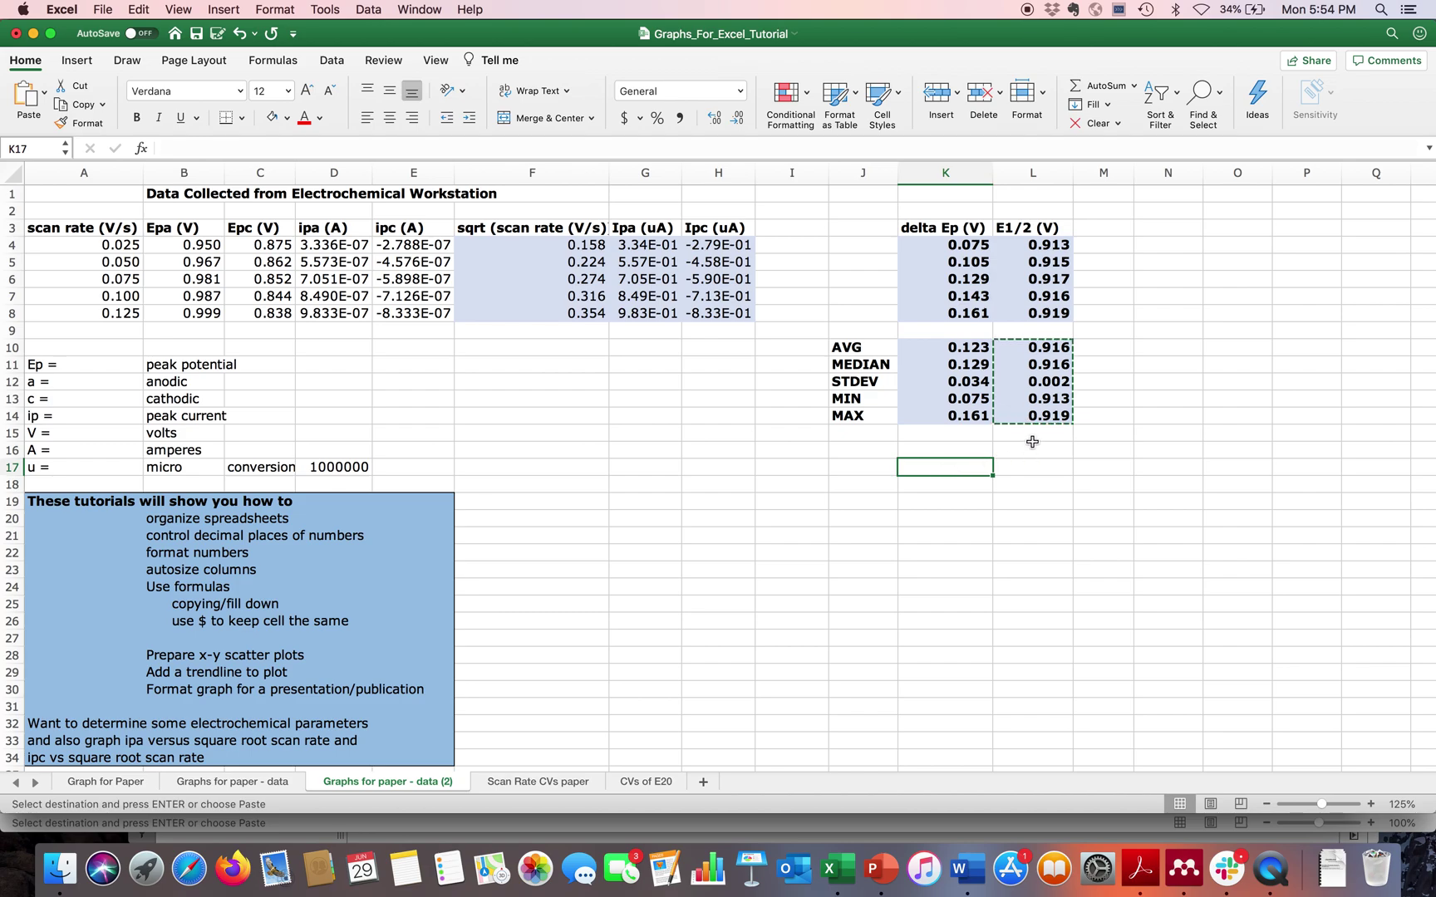
# - Check the pasted delta Ep statistics formulas cell by cell from K10 down to K14
pyautogui.click(952, 348)
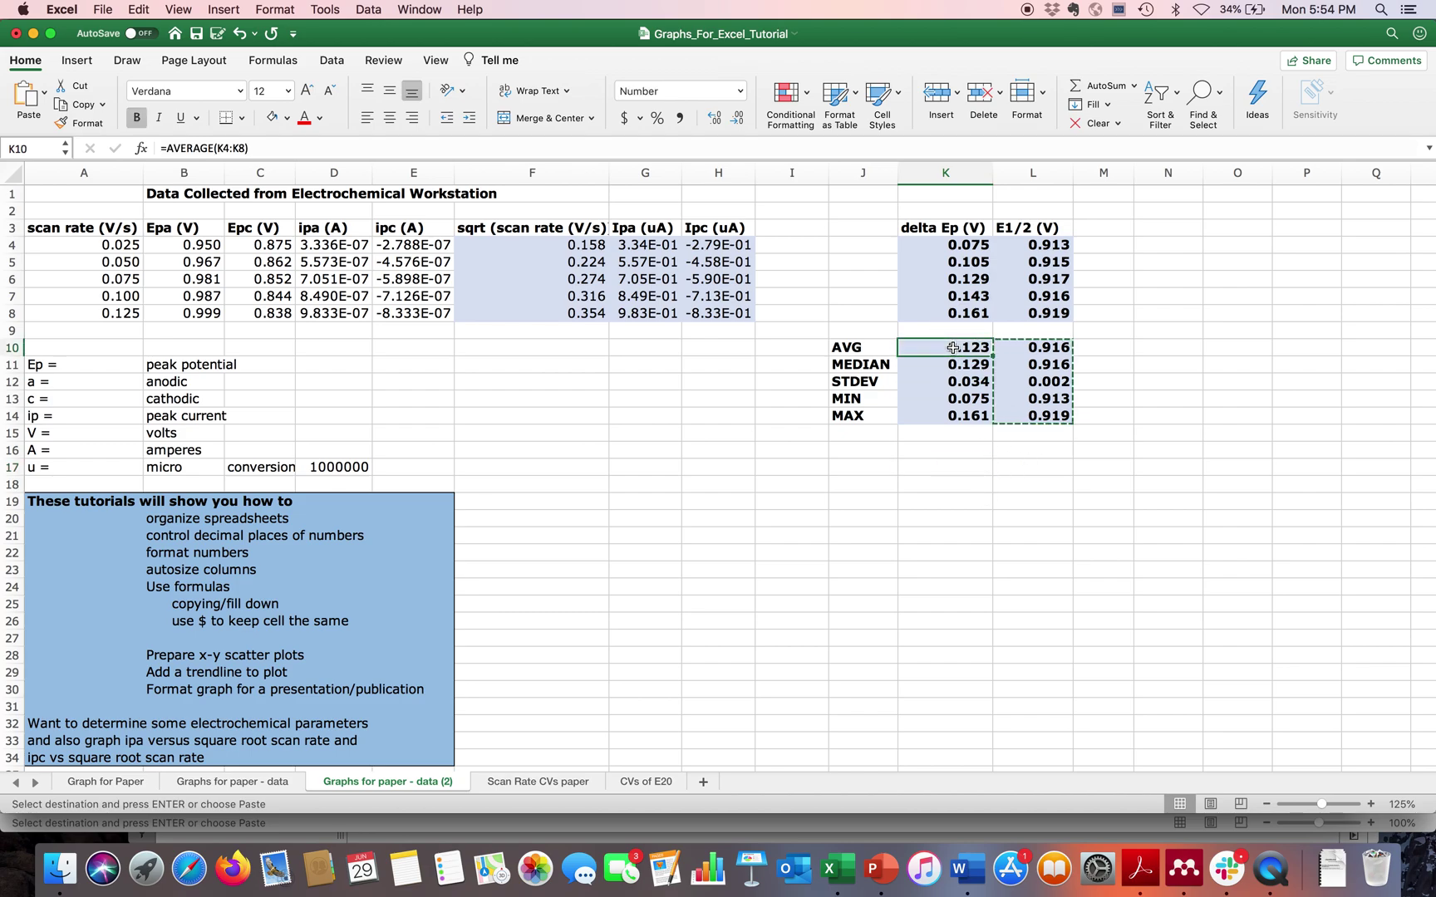
pyautogui.press('Down')
pyautogui.press('Down')
pyautogui.press('Down')
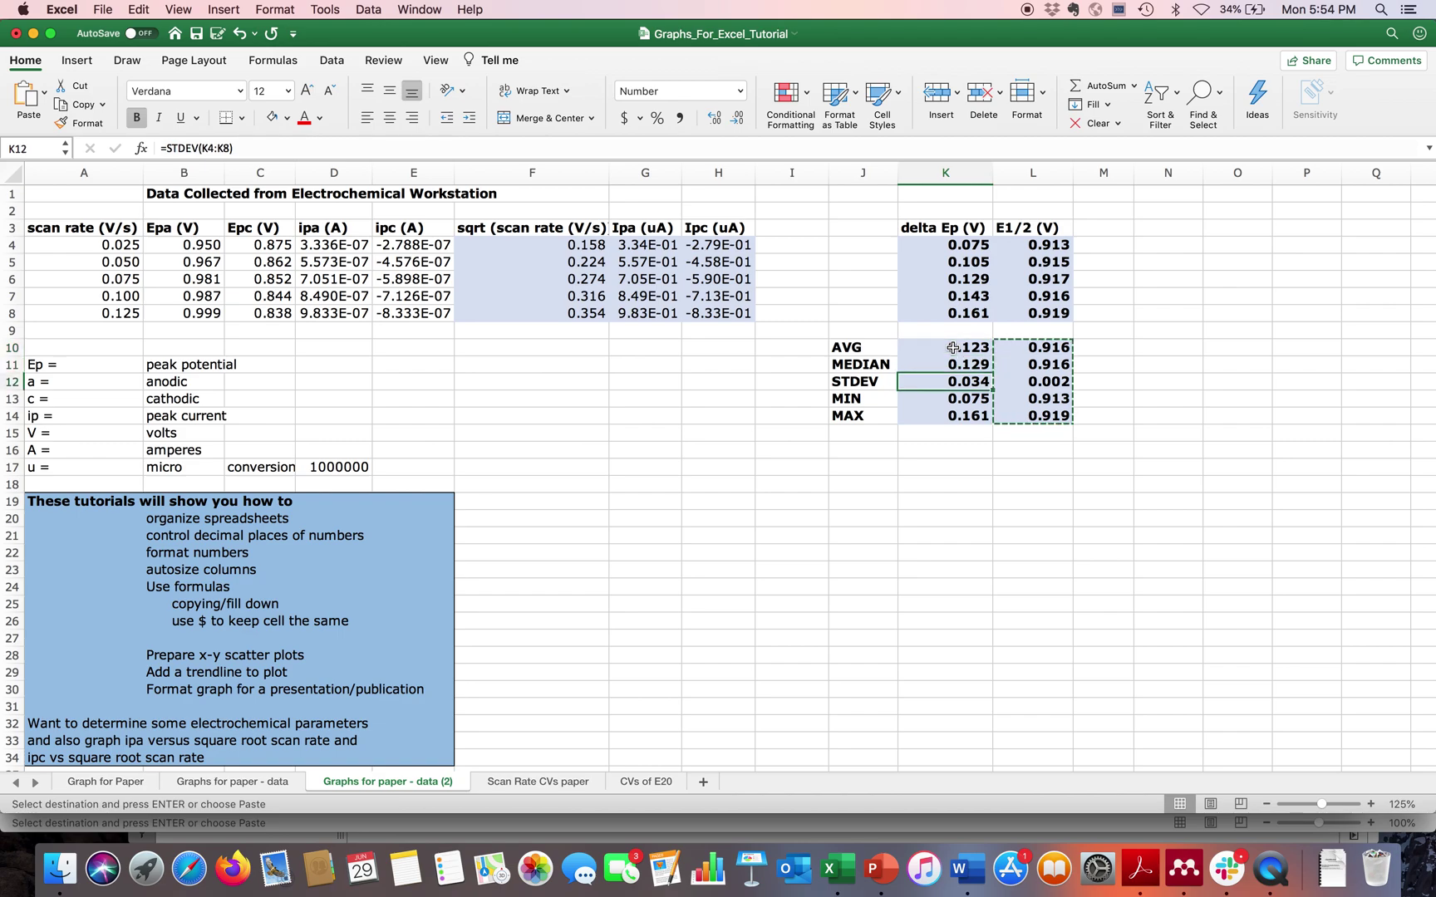
pyautogui.press('Down')
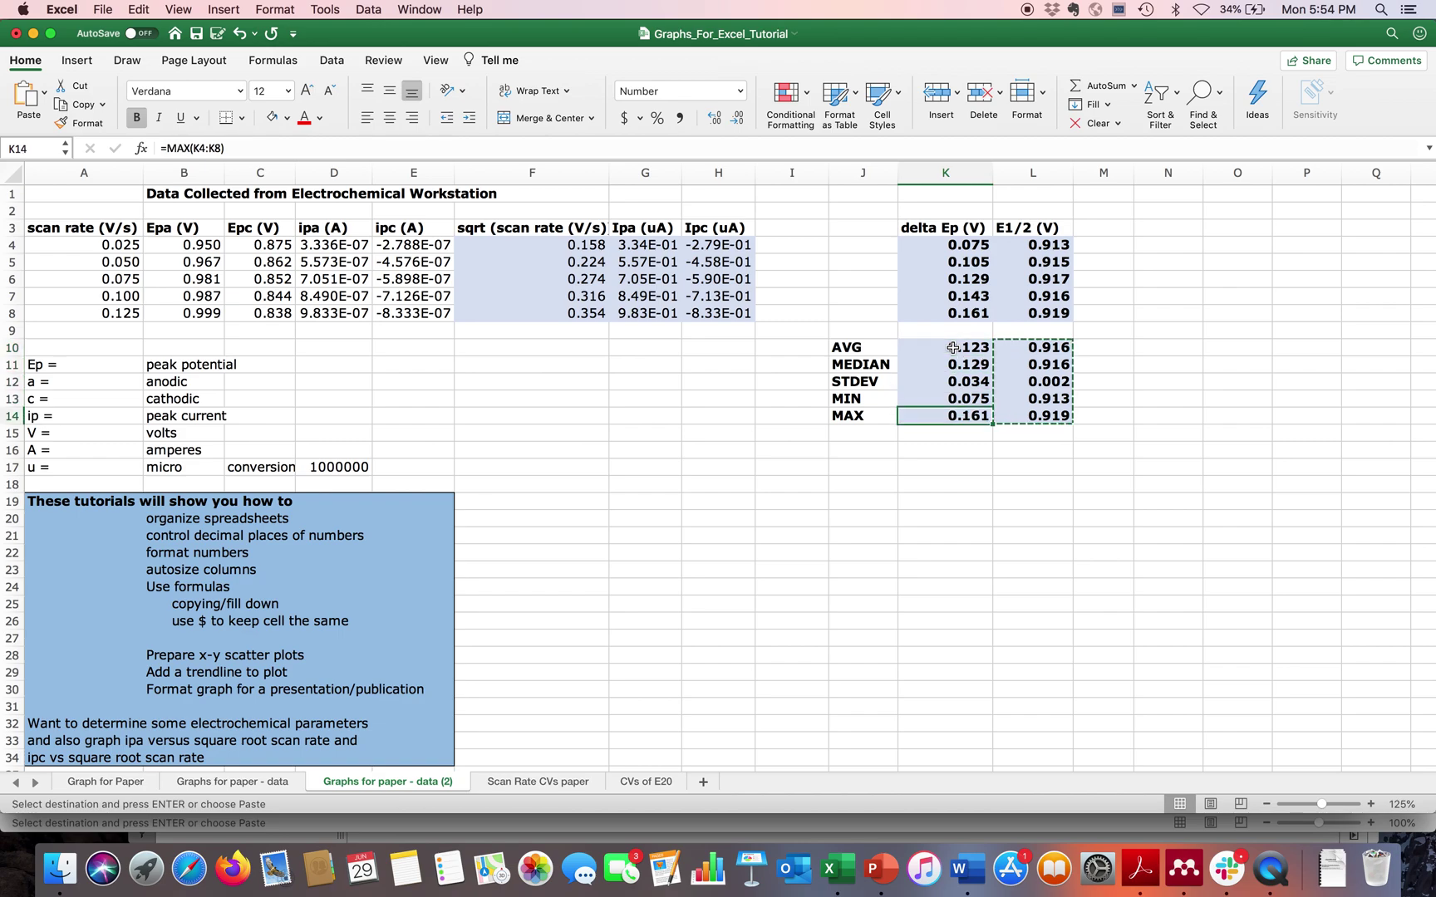
pyautogui.click(705, 471)
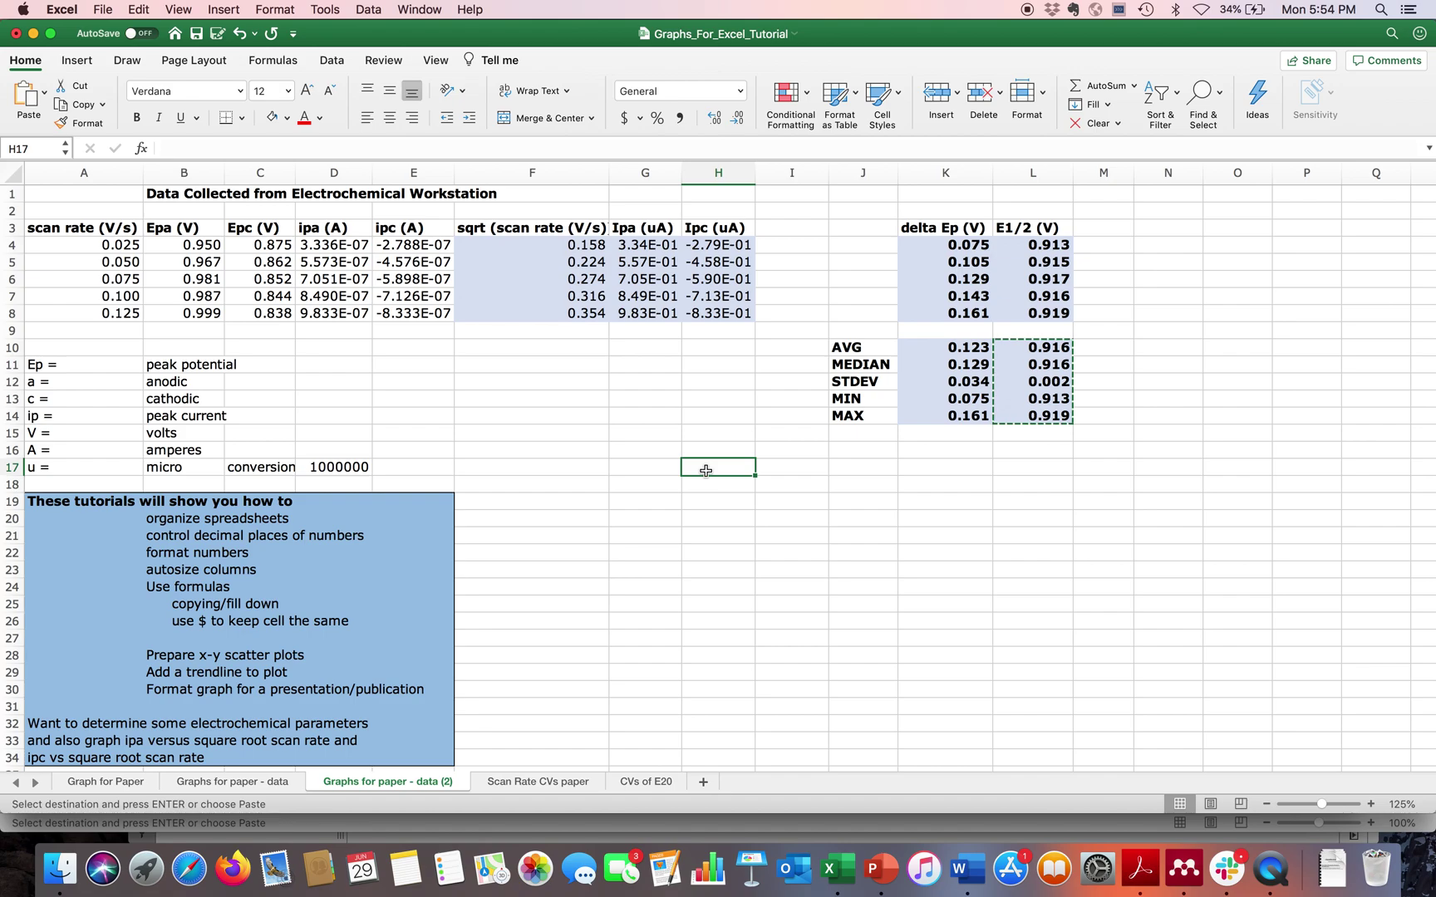